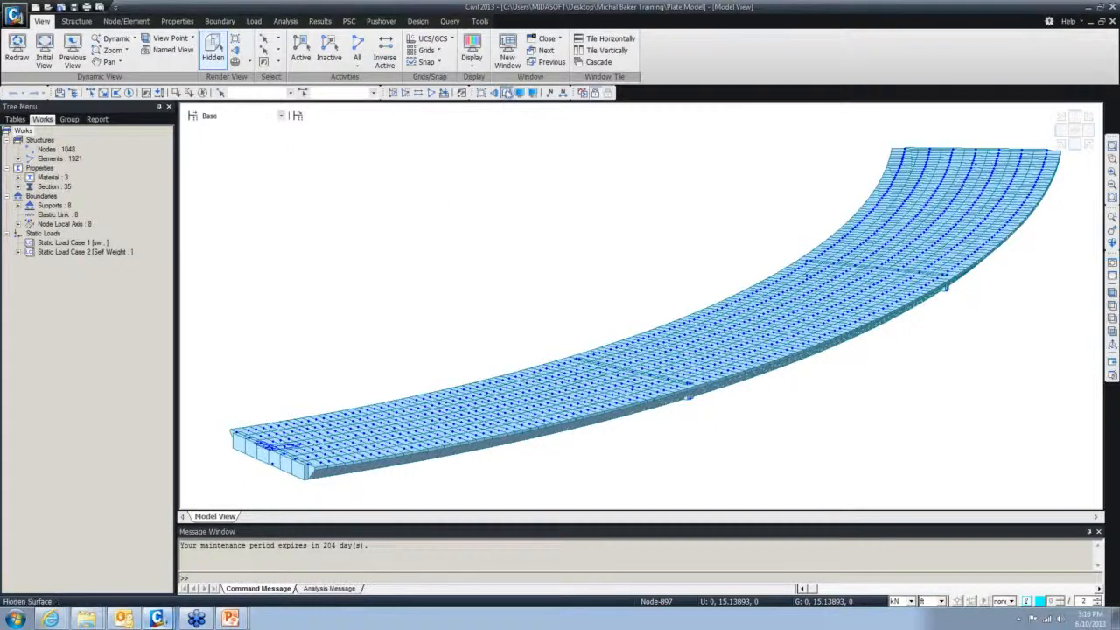
- Turn off hidden rendering and node point display, then view the deck from the top
click(506, 94)
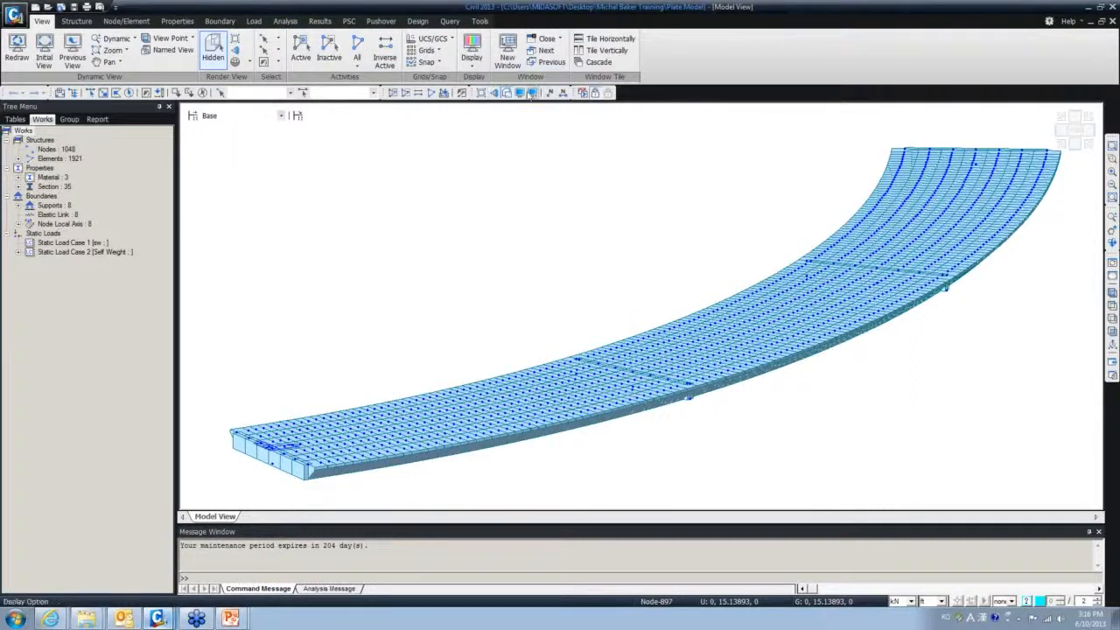
click(530, 93)
click(487, 443)
click(1113, 306)
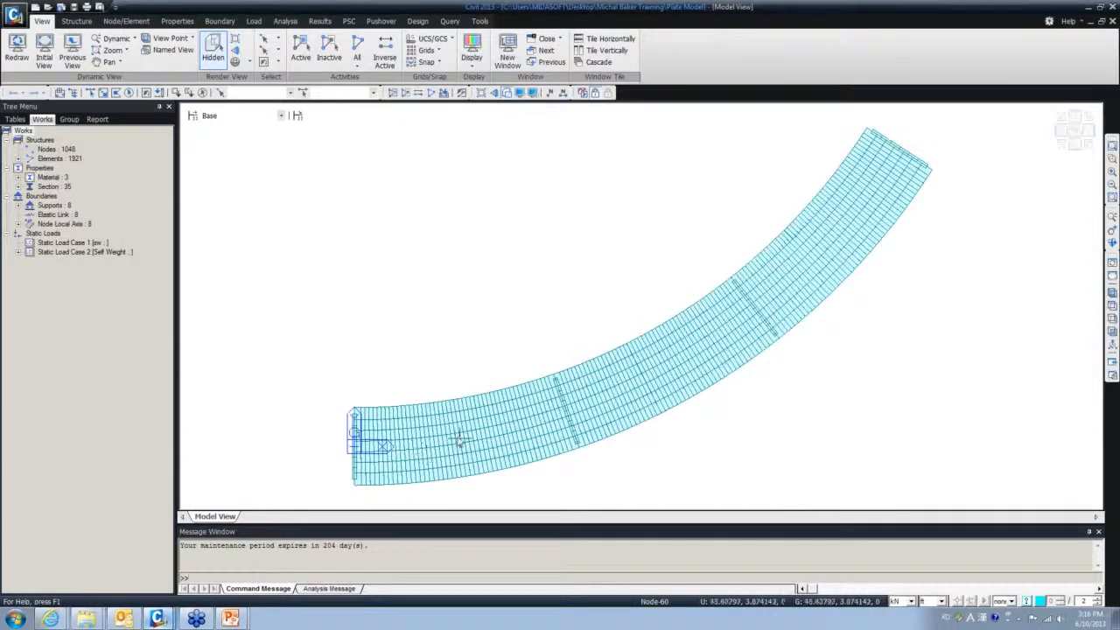
- Zoom into the deck's left end in plan view and show it as a wireframe
ctrl+middle_drag(460, 441, 470, 434)
click(1114, 306)
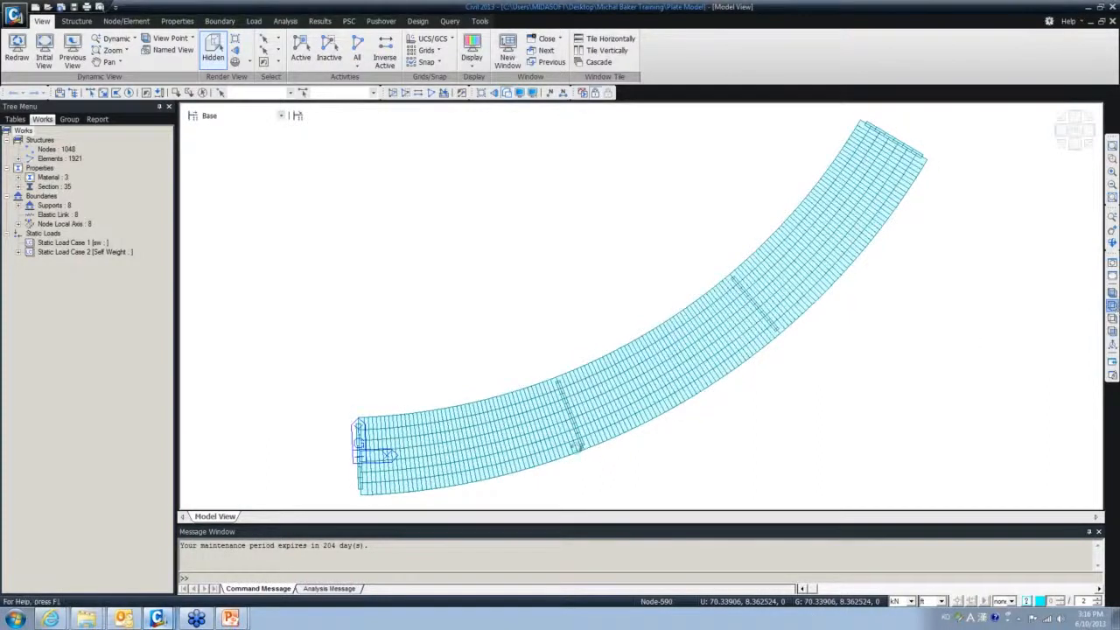
middle_drag(415, 448, 511, 354)
scroll(458, 382, up, 9)
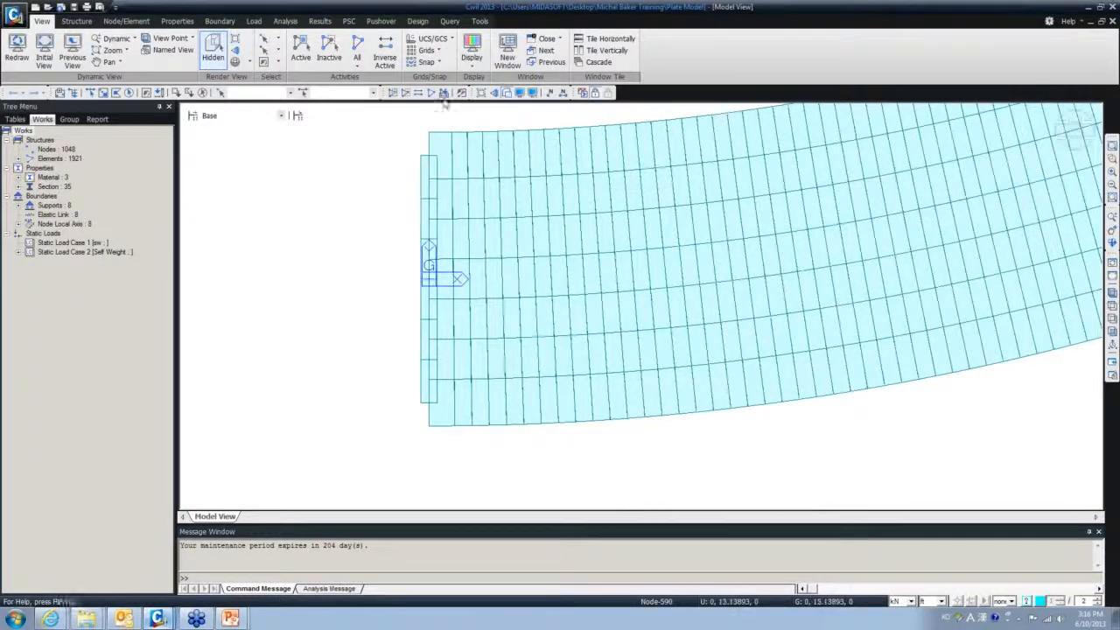
click(506, 94)
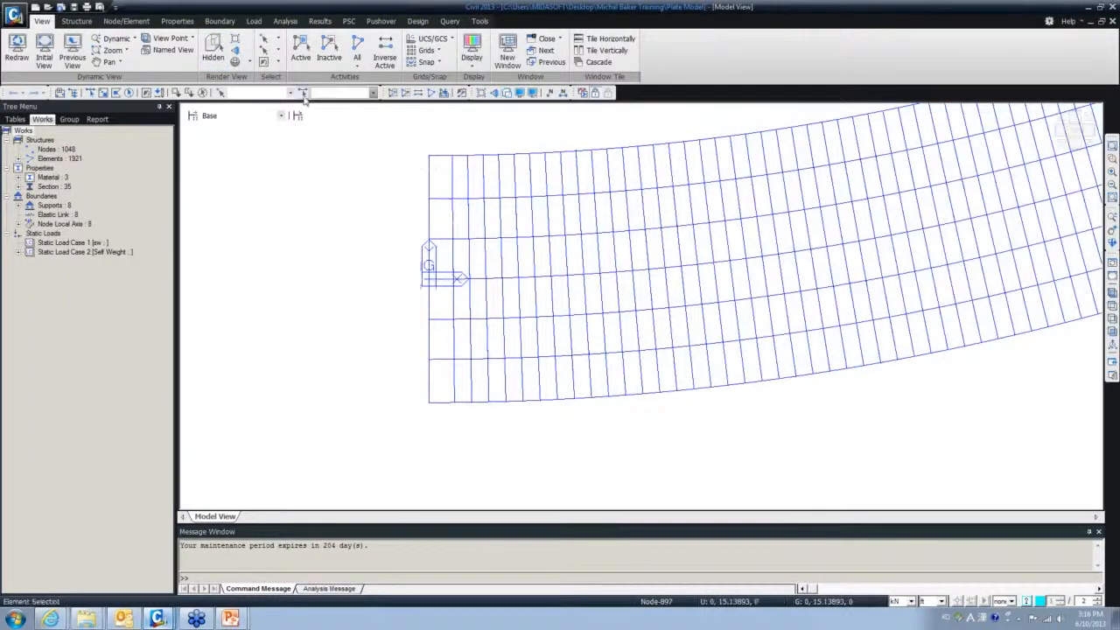
- Window-select end-edge elements 1030–1035, inactivate them, and return to Iso view
click(90, 92)
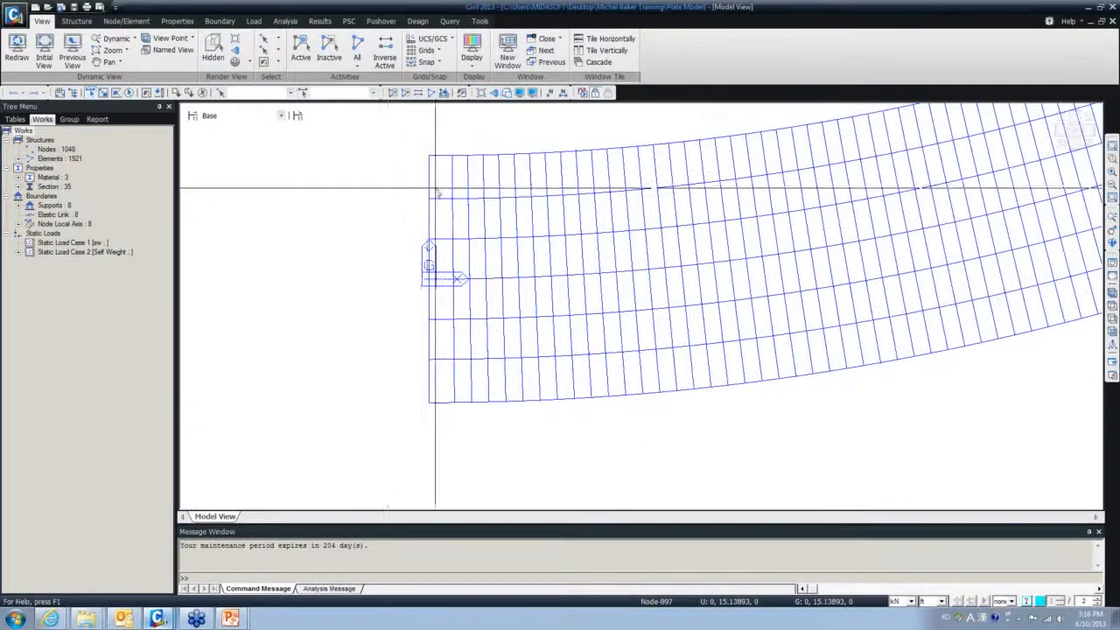
click(428, 219)
drag(432, 293, 403, 296)
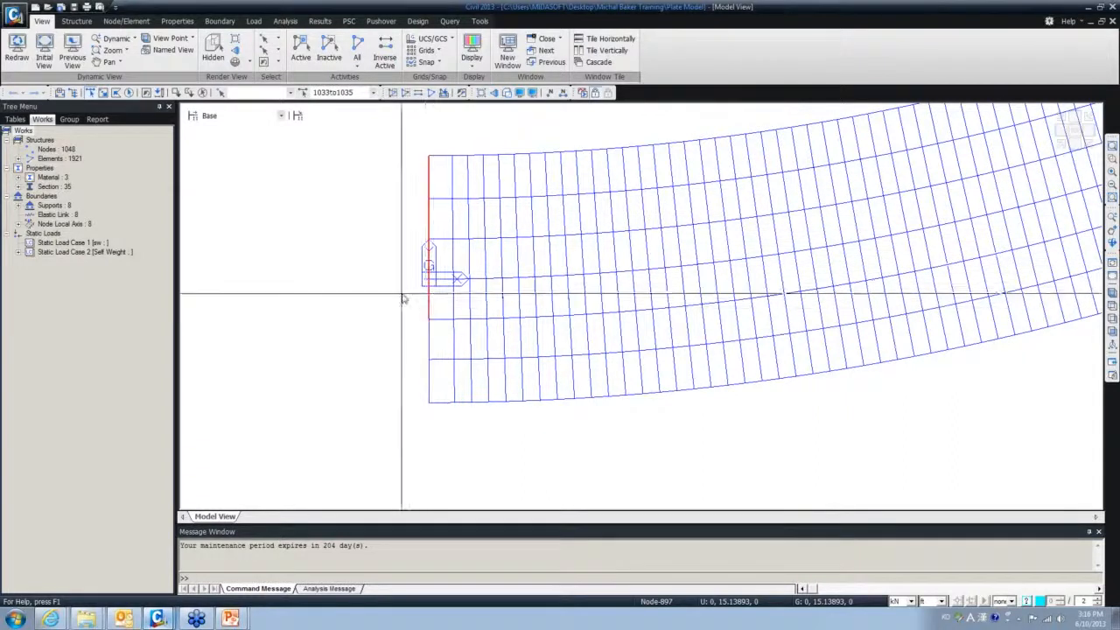
drag(431, 333, 410, 387)
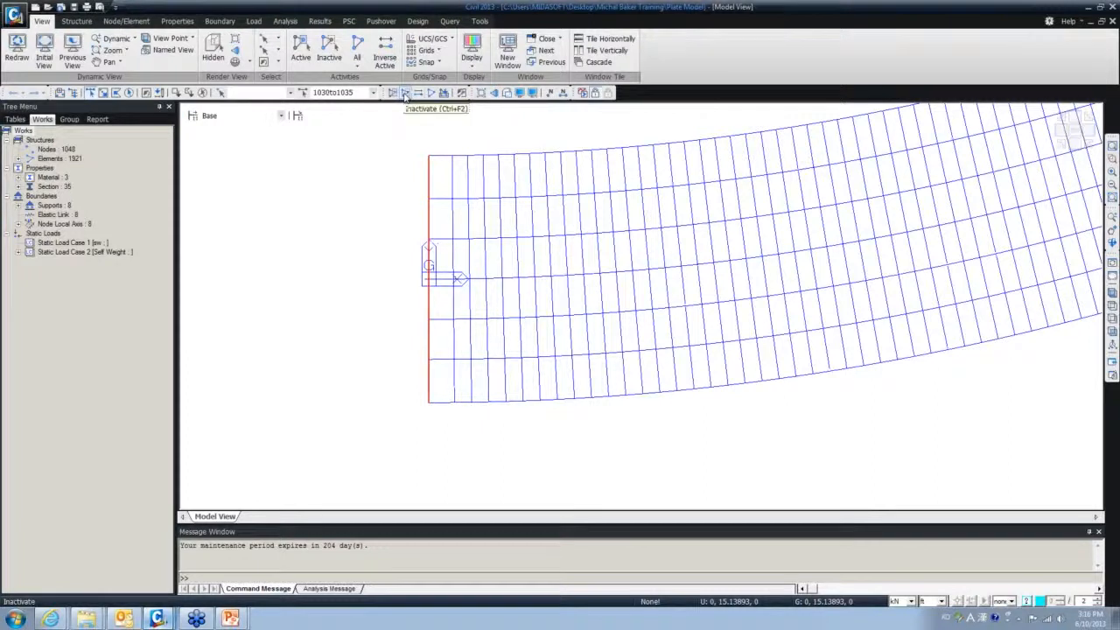
click(406, 94)
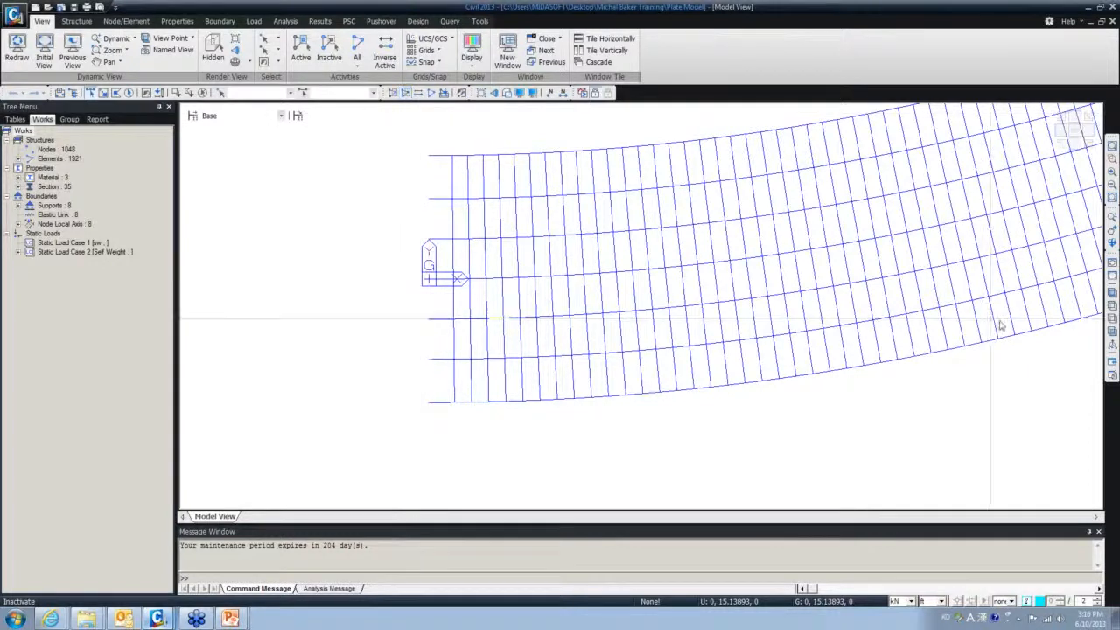
click(1112, 293)
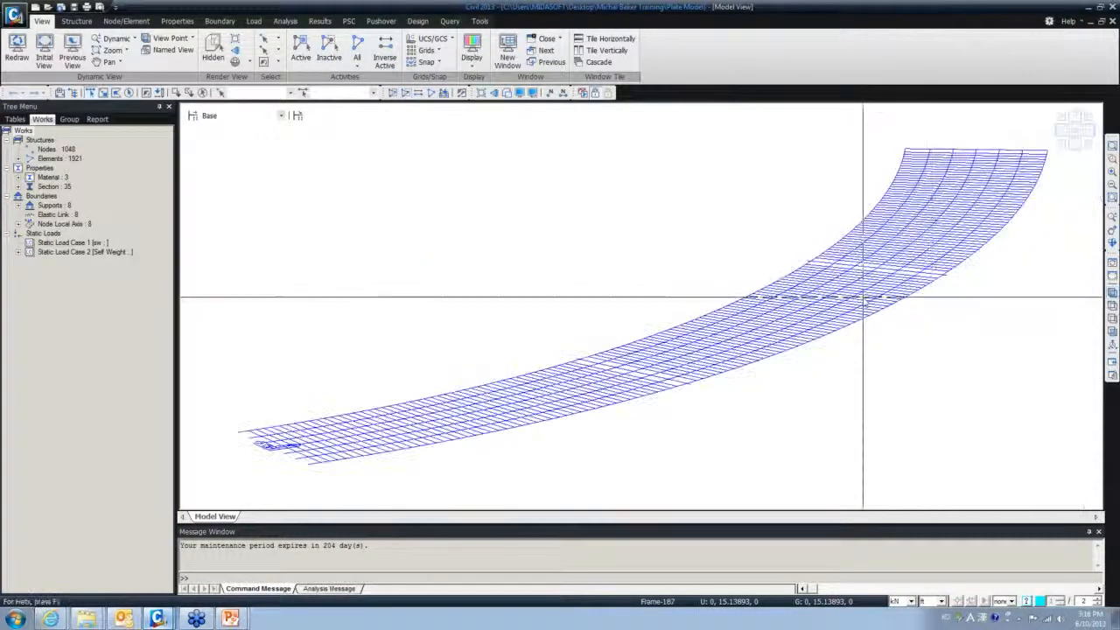
click(506, 92)
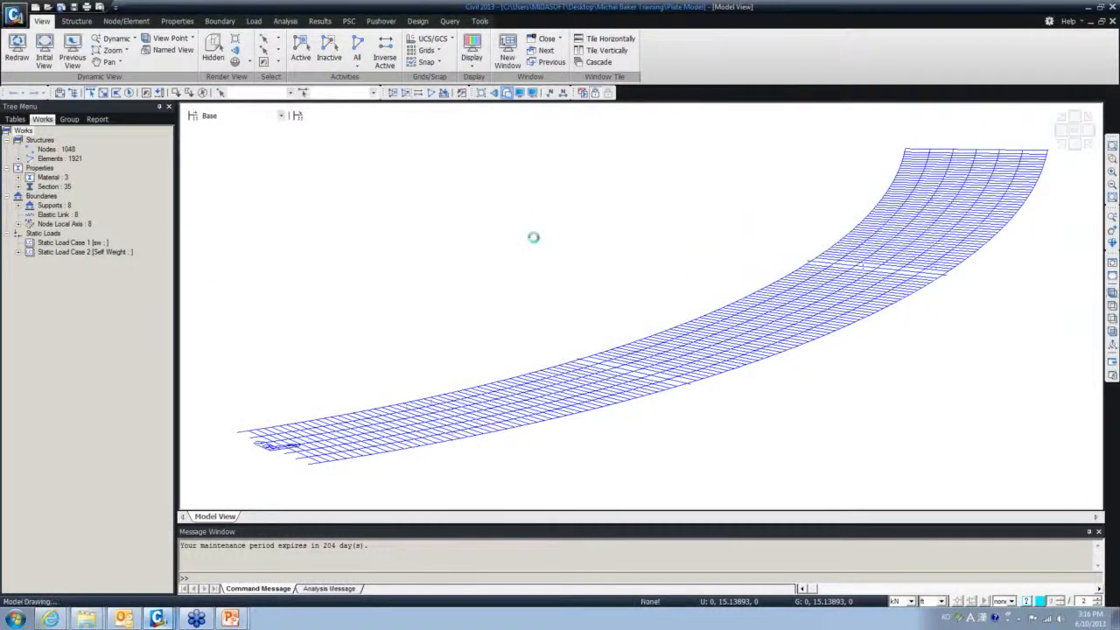
- Render the deck as solid plates again and turn off the UCS Axis display
key(ctrl+h)
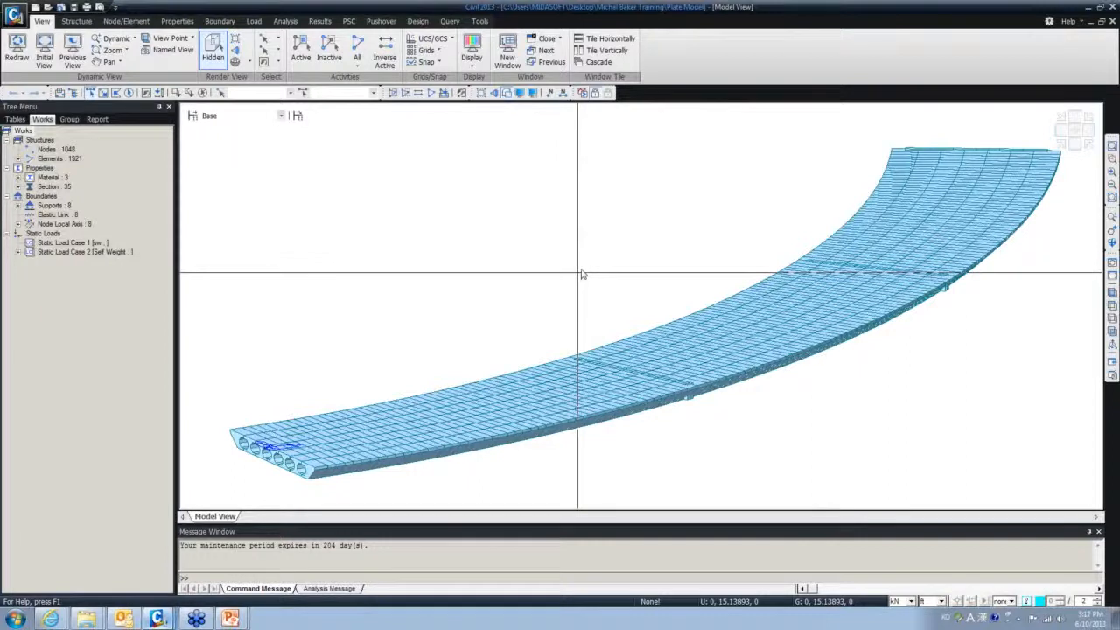
click(520, 92)
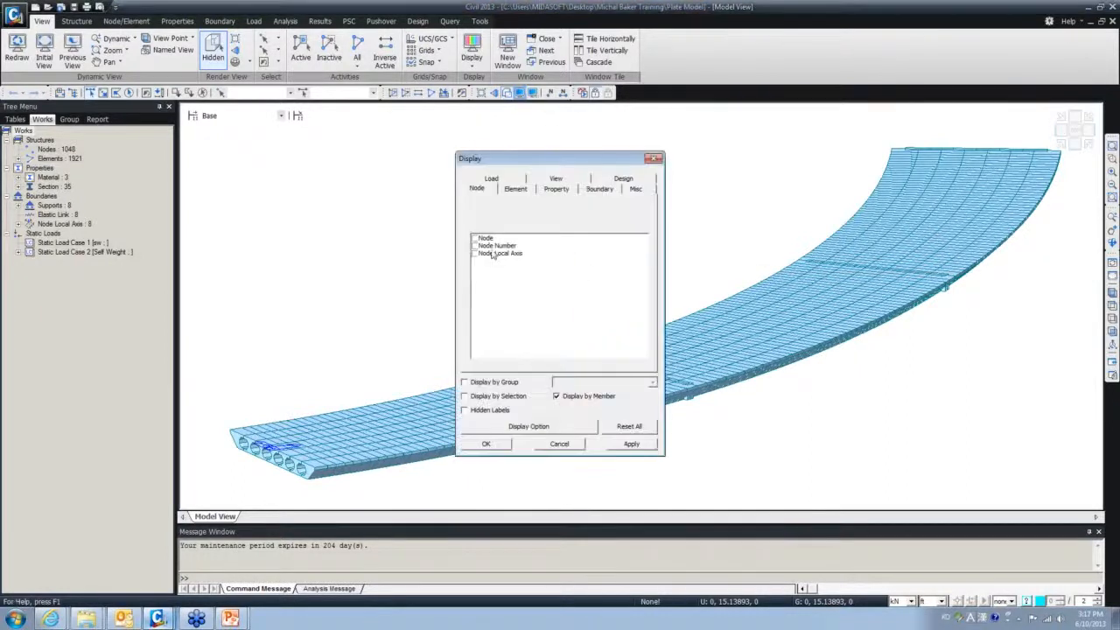
click(515, 190)
click(552, 180)
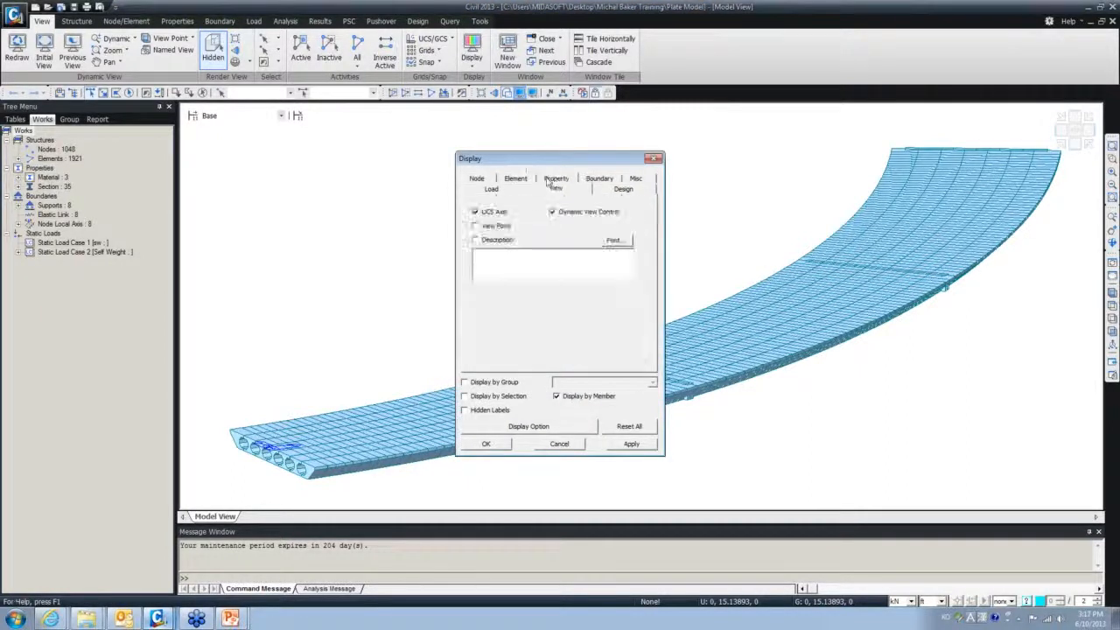
click(475, 212)
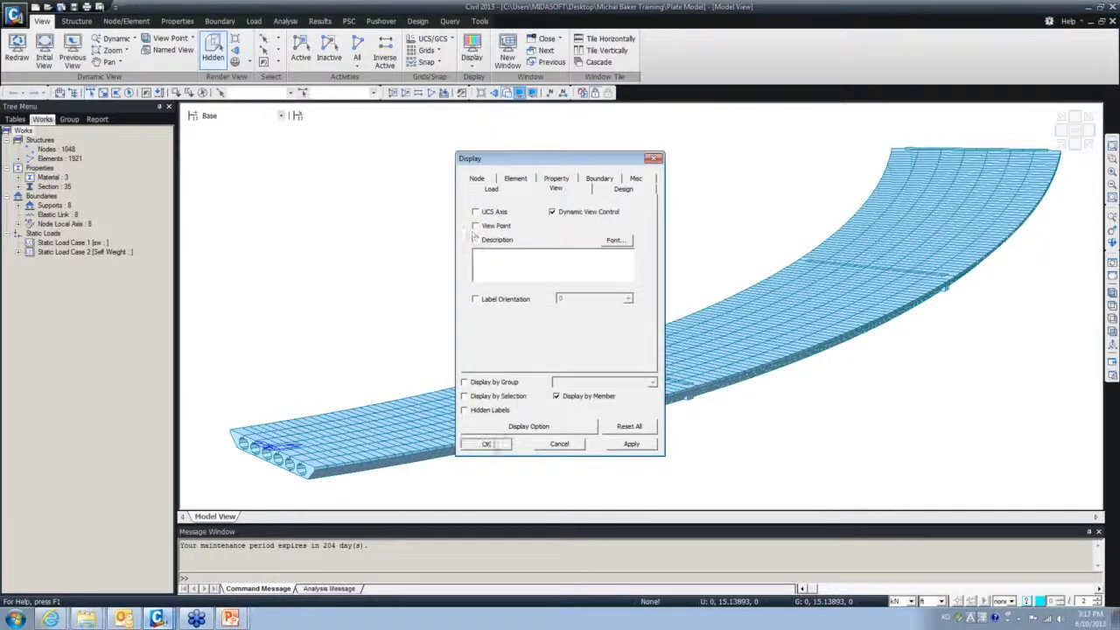
click(487, 444)
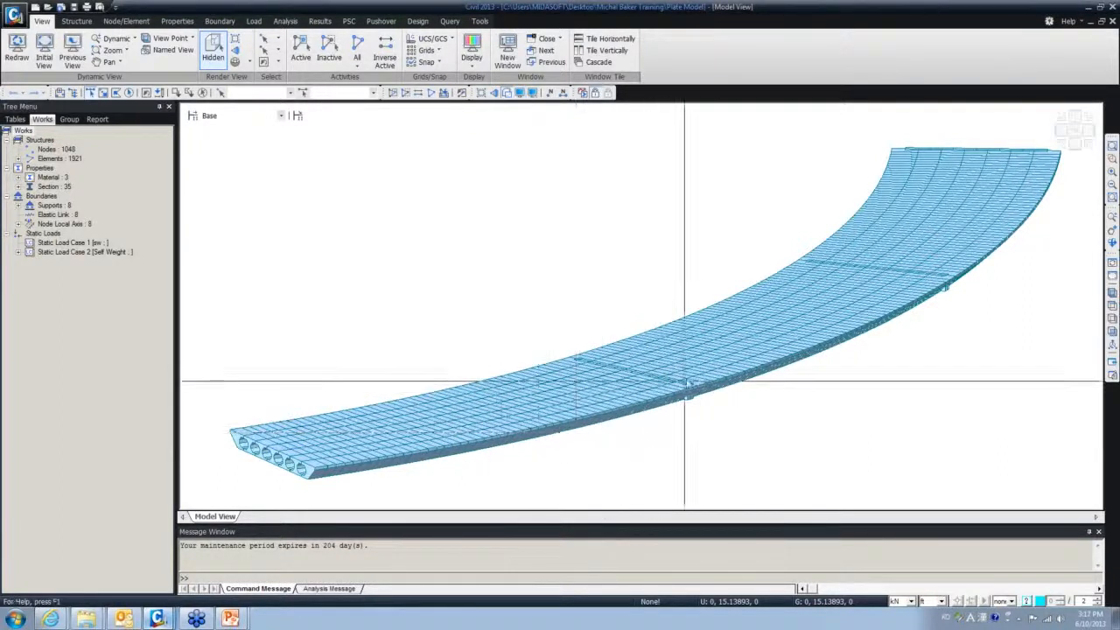
- Switch to perspective, rotate the hollow-cell end to face forward, and zoom in on it
middle_drag(700, 365, 716, 355)
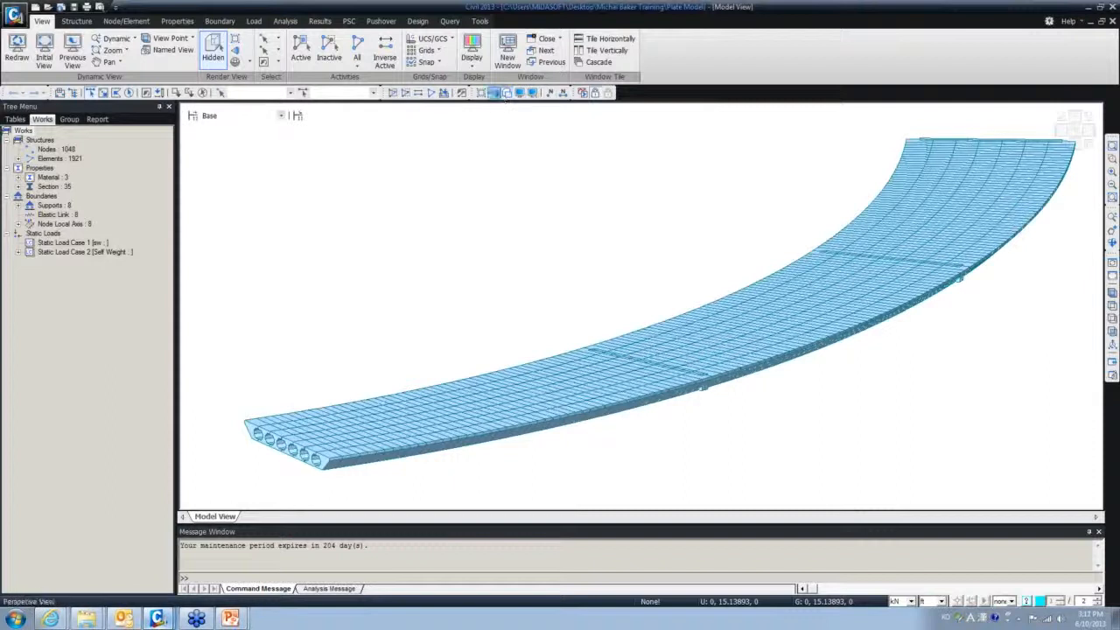
click(494, 92)
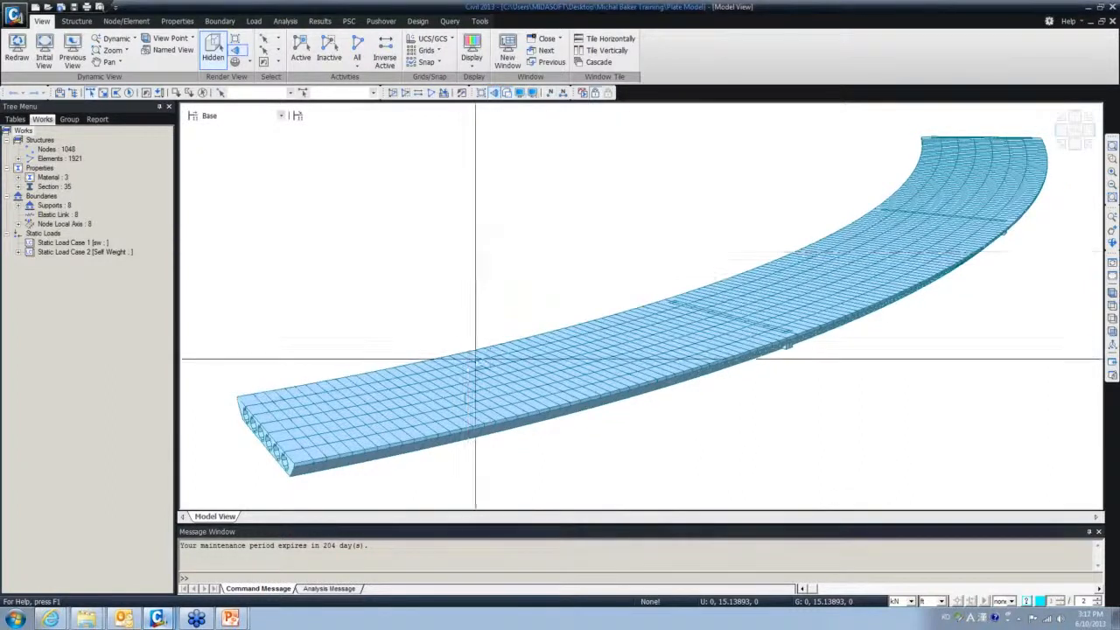
ctrl+middle_drag(475, 359, 525, 350)
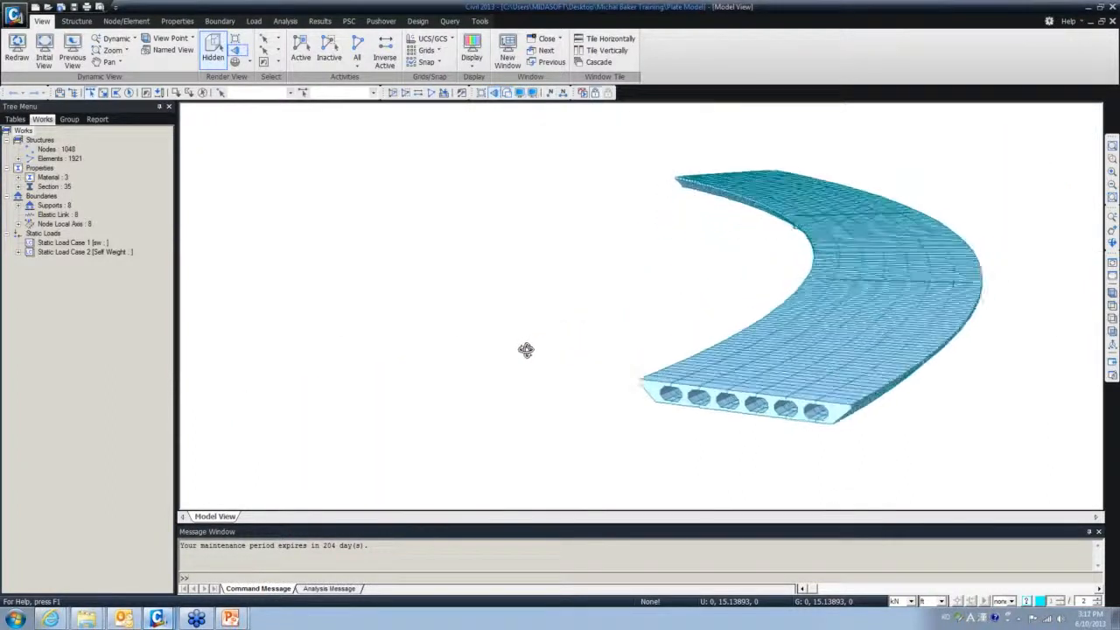
scroll(810, 398, up, 5)
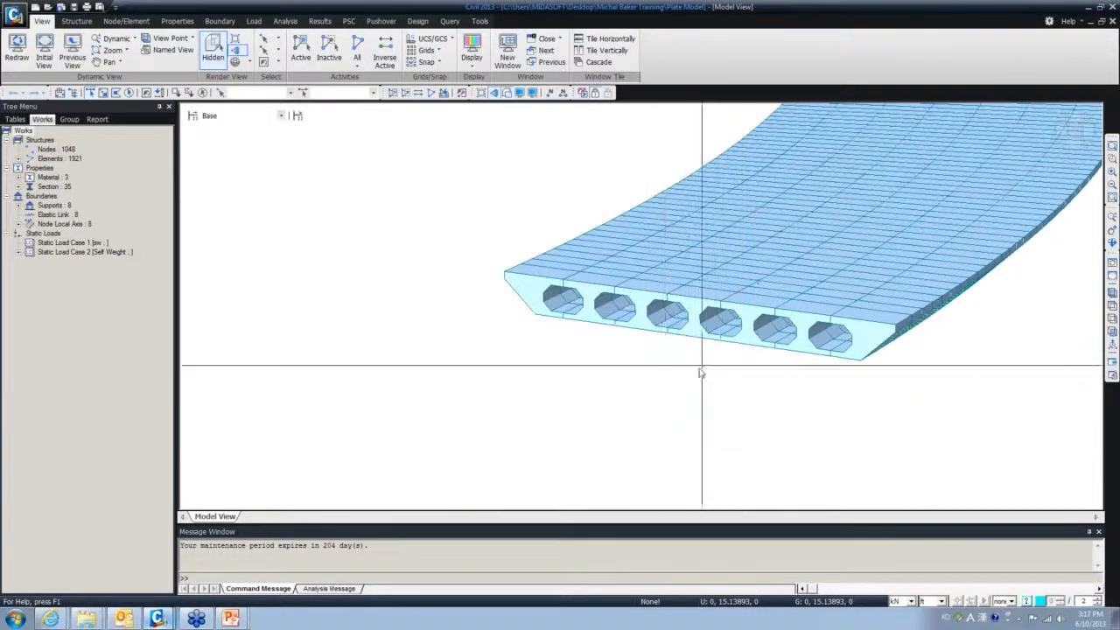
middle_drag(700, 373, 583, 425)
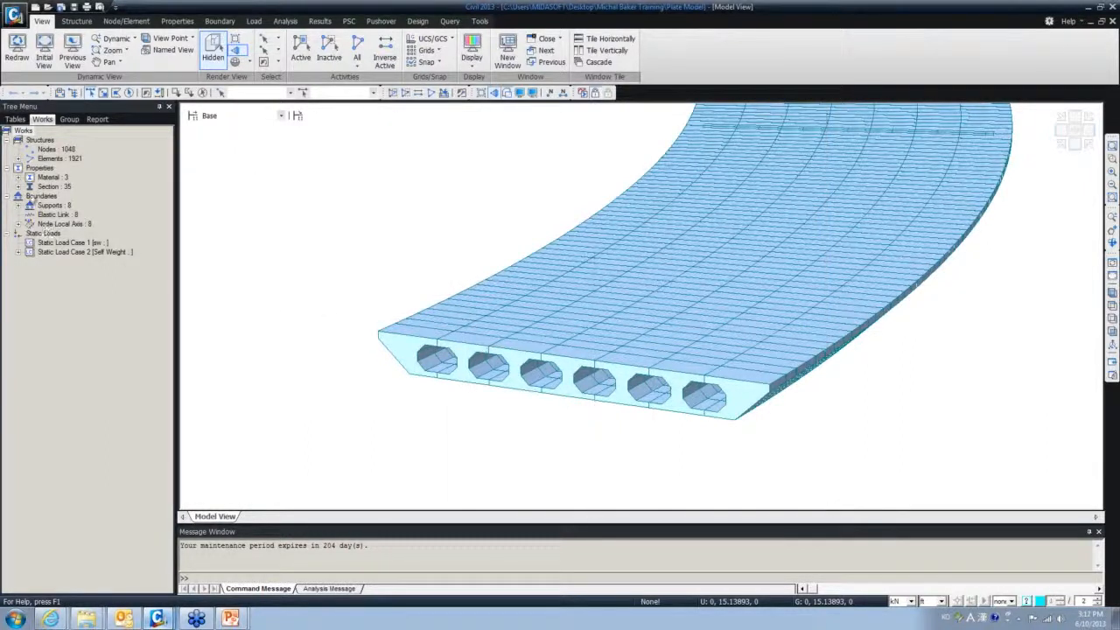
- Display the Type 1 support symbols from Boundaries > Supports and view the whole deck in Iso view
click(18, 205)
click(51, 214)
right_click(51, 214)
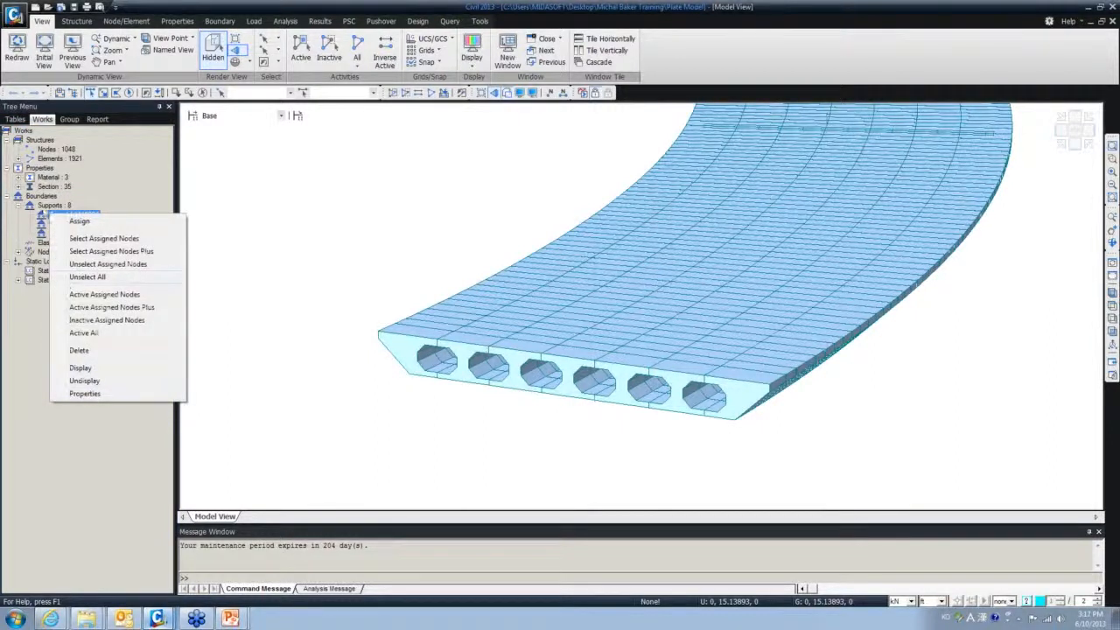
click(41, 214)
right_click(41, 213)
click(74, 368)
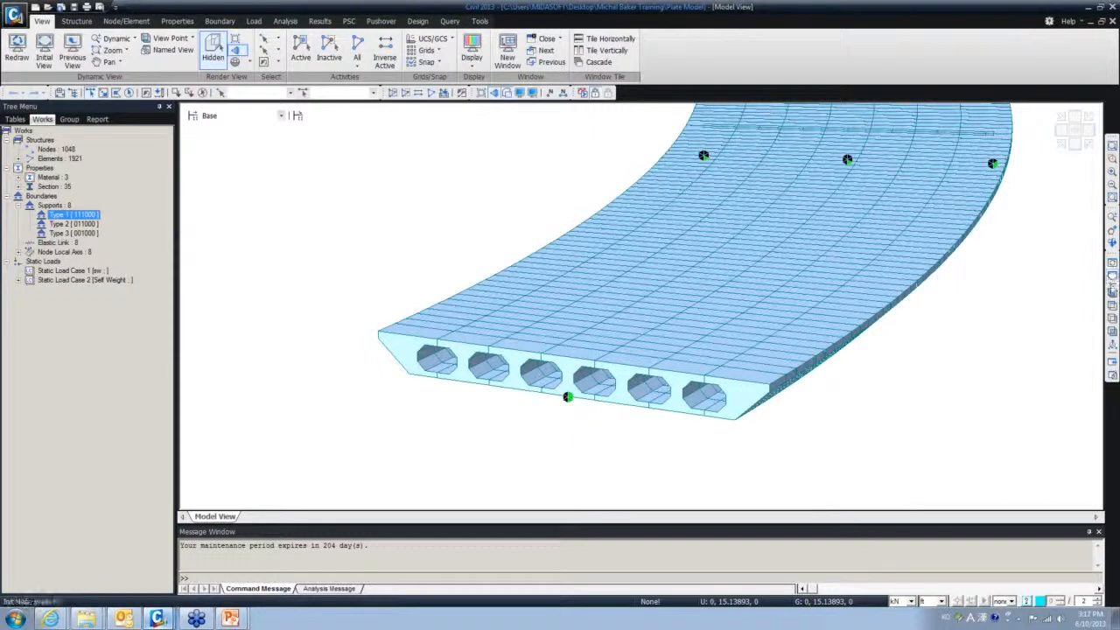
click(1112, 293)
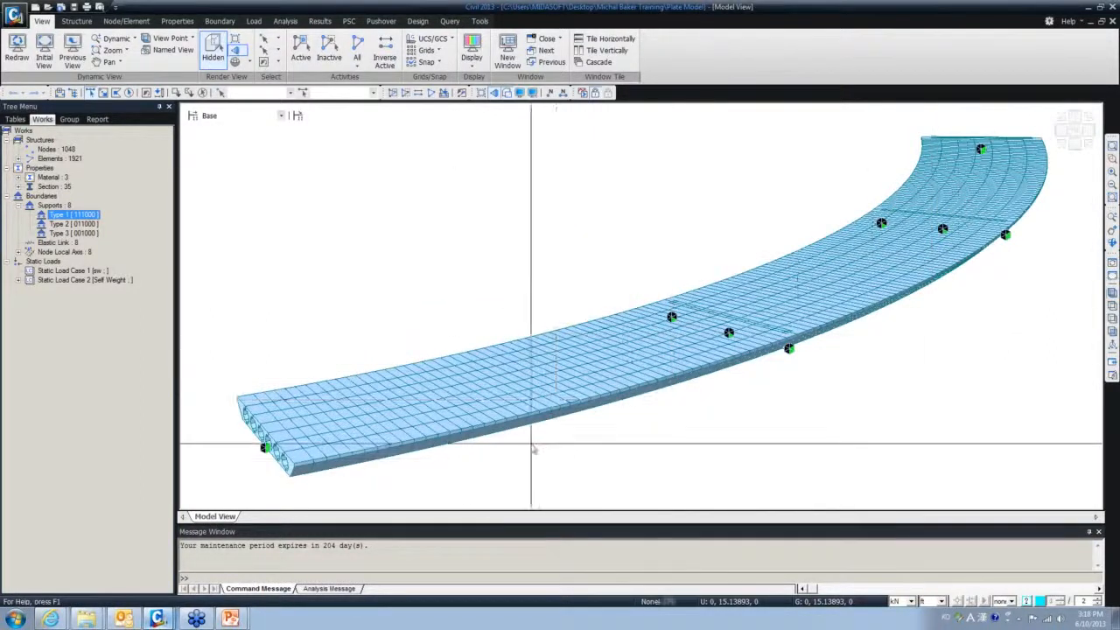
middle_drag(595, 428, 647, 408)
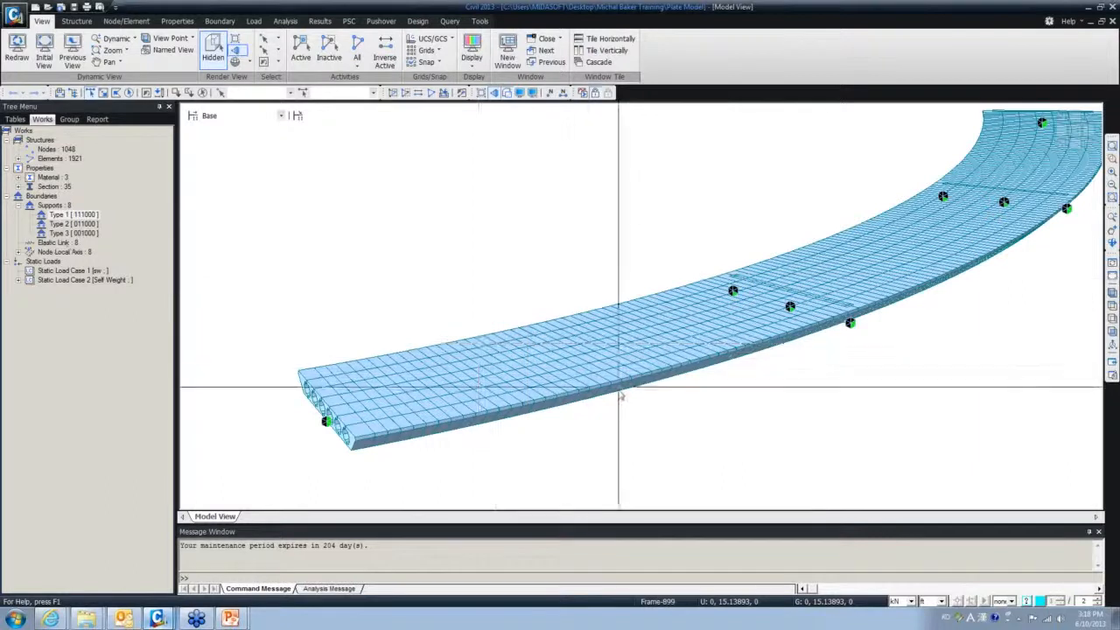
middle_drag(625, 388, 565, 418)
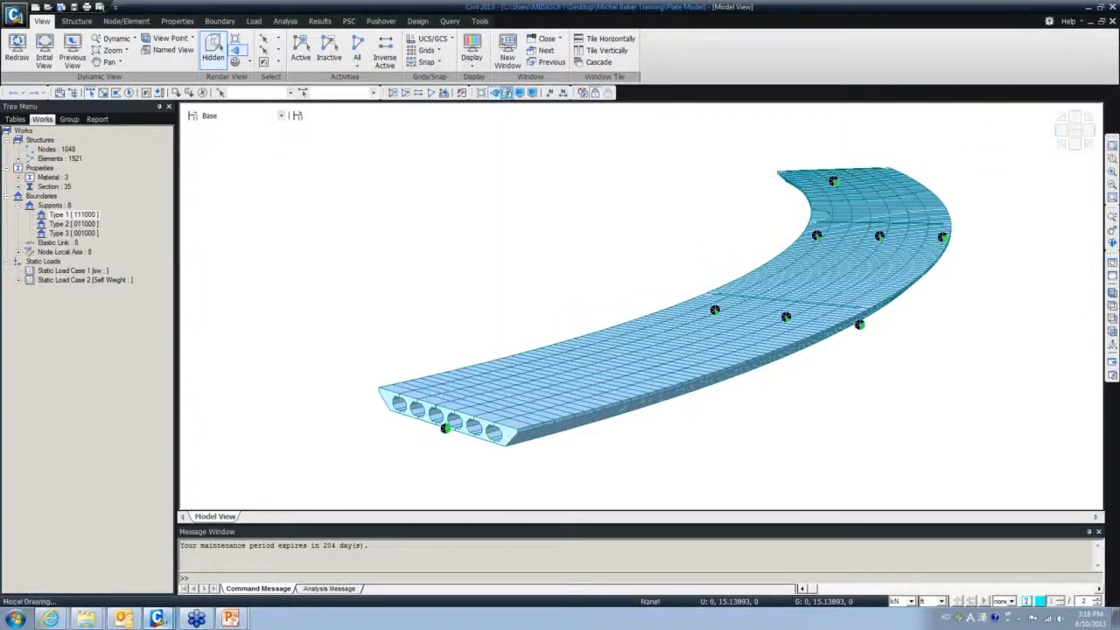
click(506, 93)
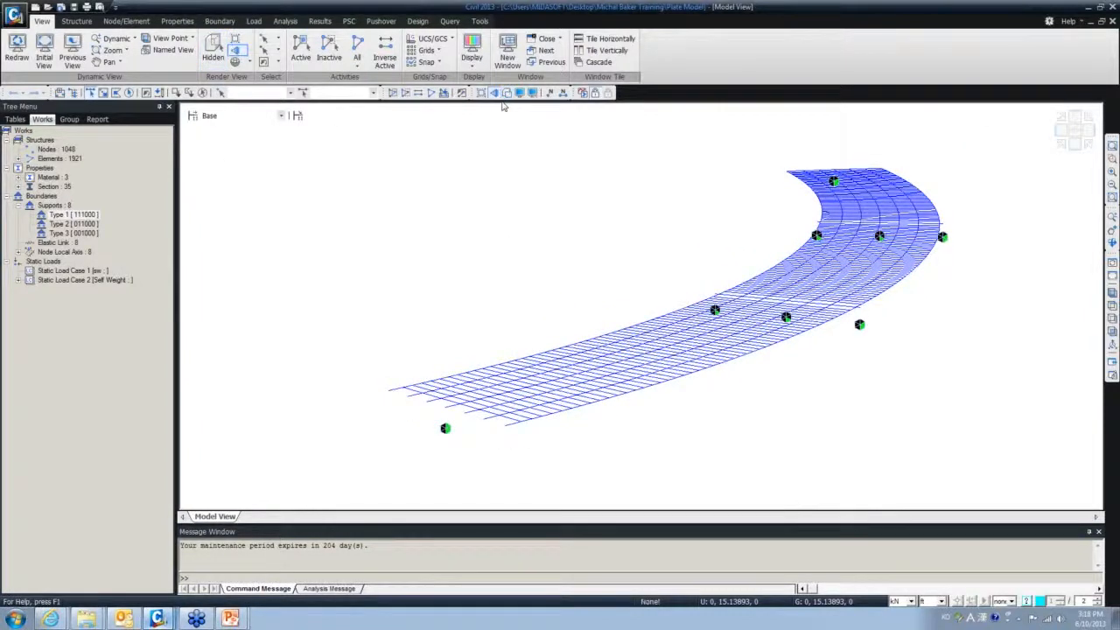
scroll(551, 403, up, 4)
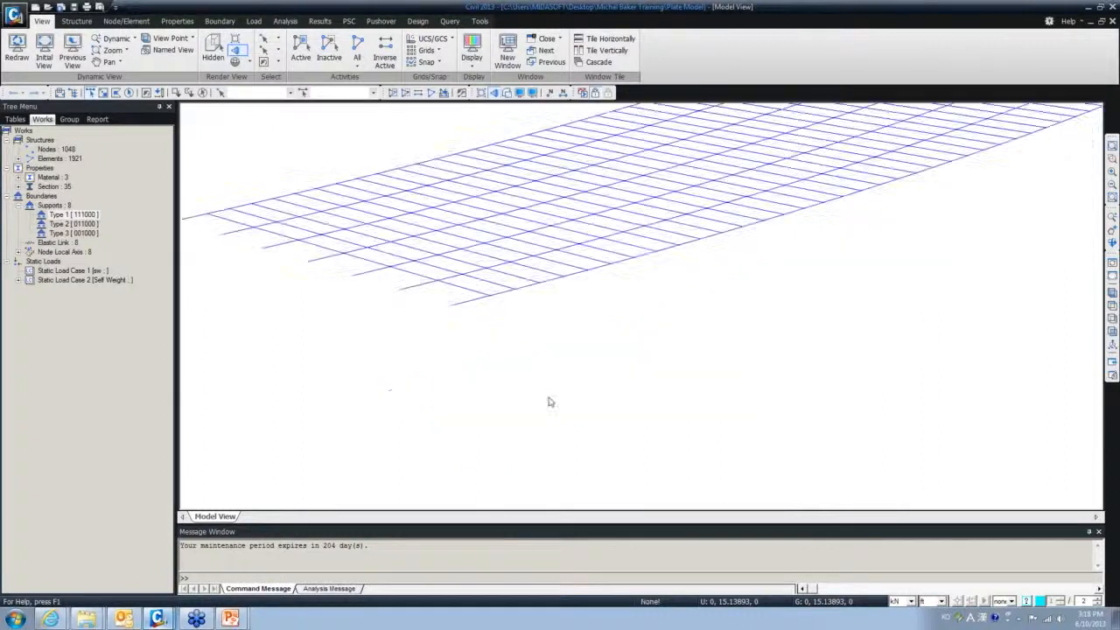
scroll(545, 288, down, 6)
scroll(543, 289, up, 5)
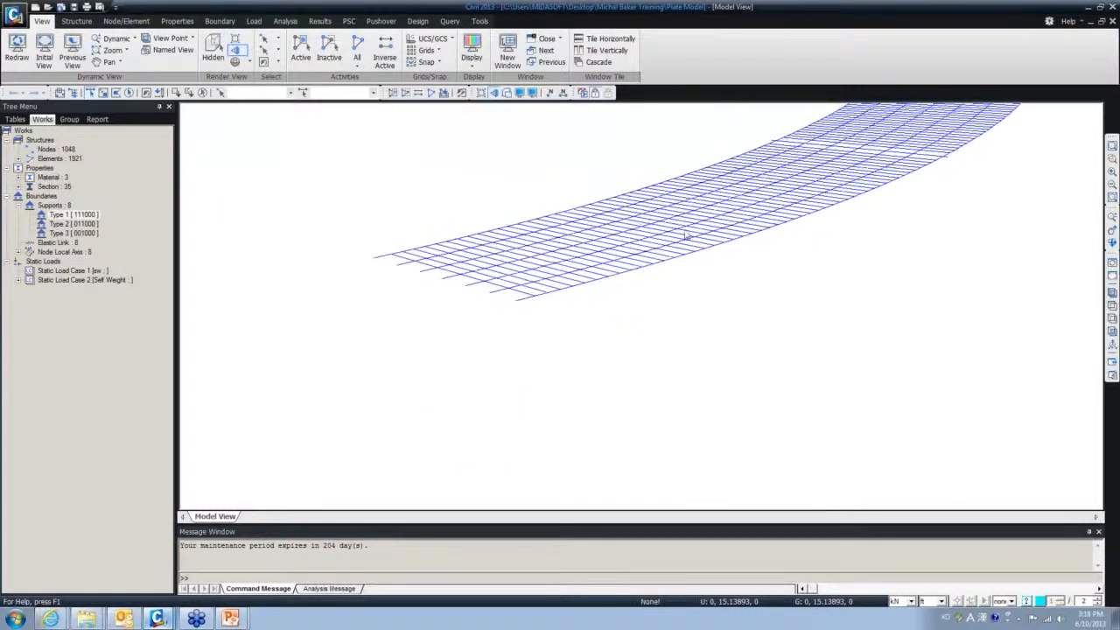
middle_drag(627, 311, 617, 338)
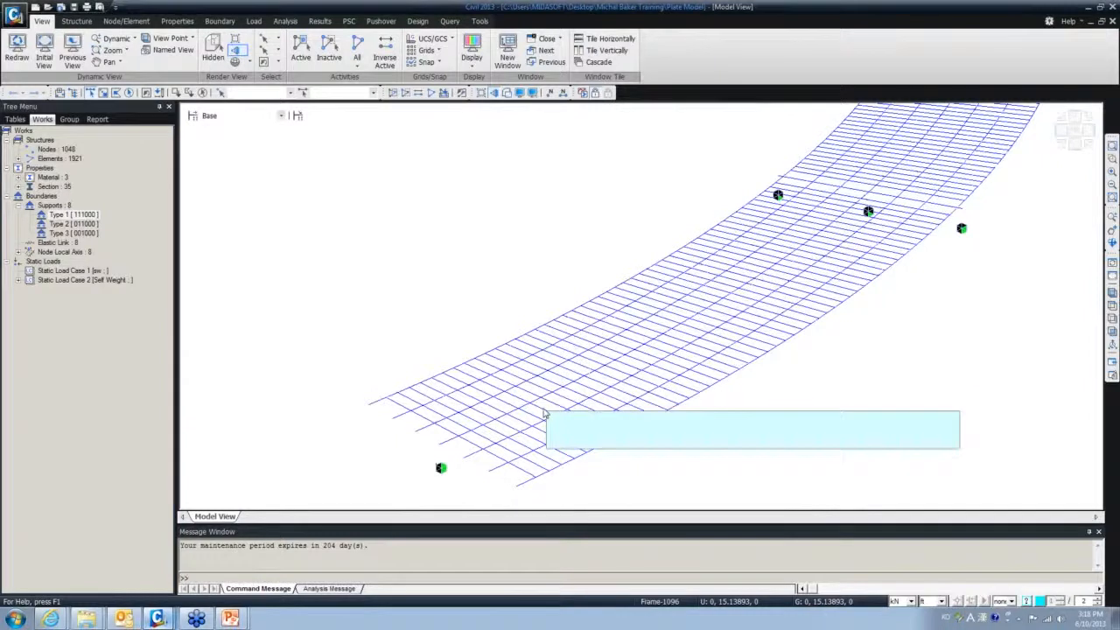
click(503, 93)
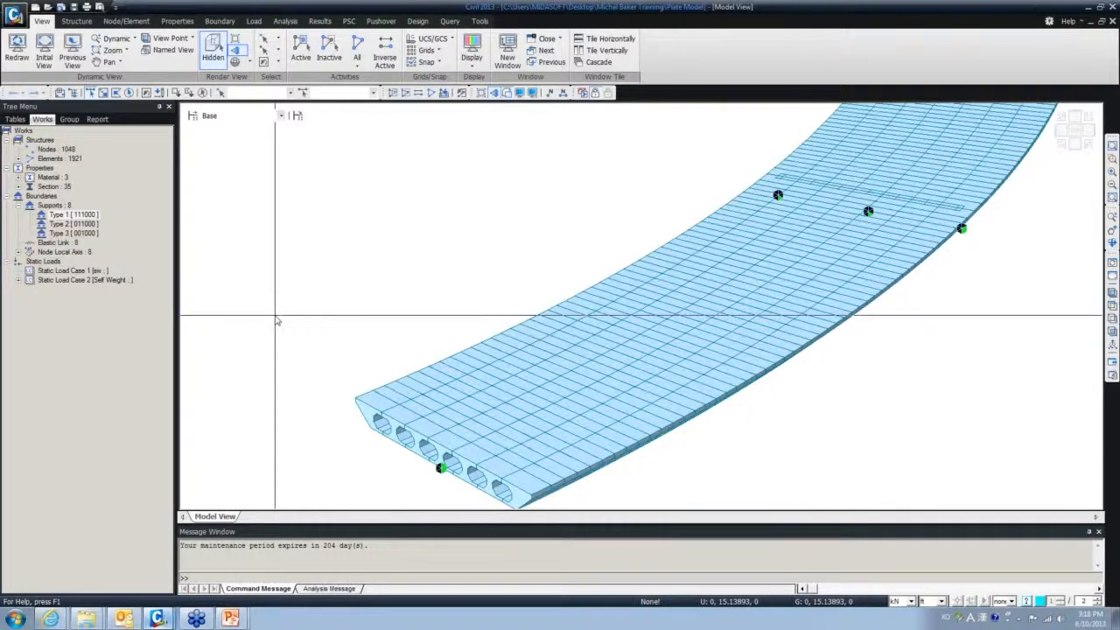
- Preview the Final Model window, then switch to the Start Model window
click(157, 619)
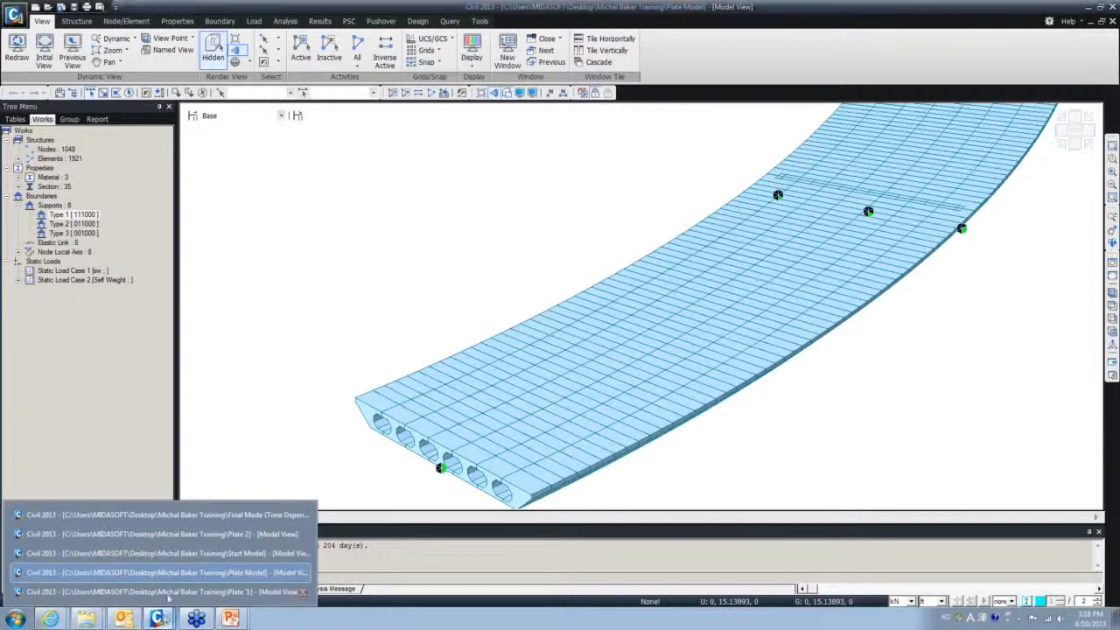
click(184, 522)
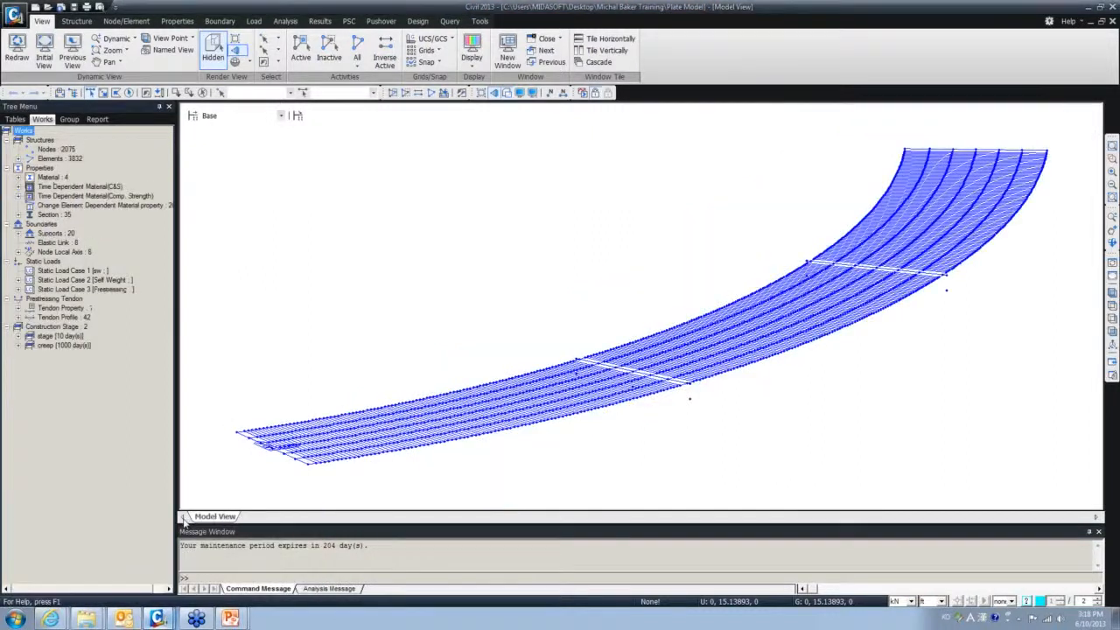
click(157, 618)
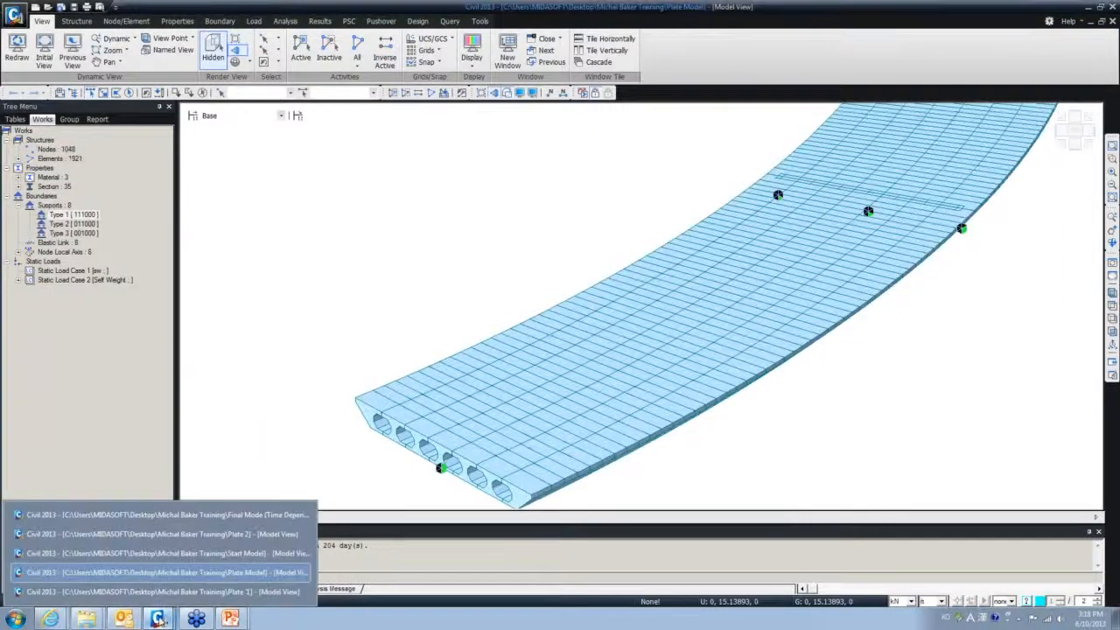
click(159, 552)
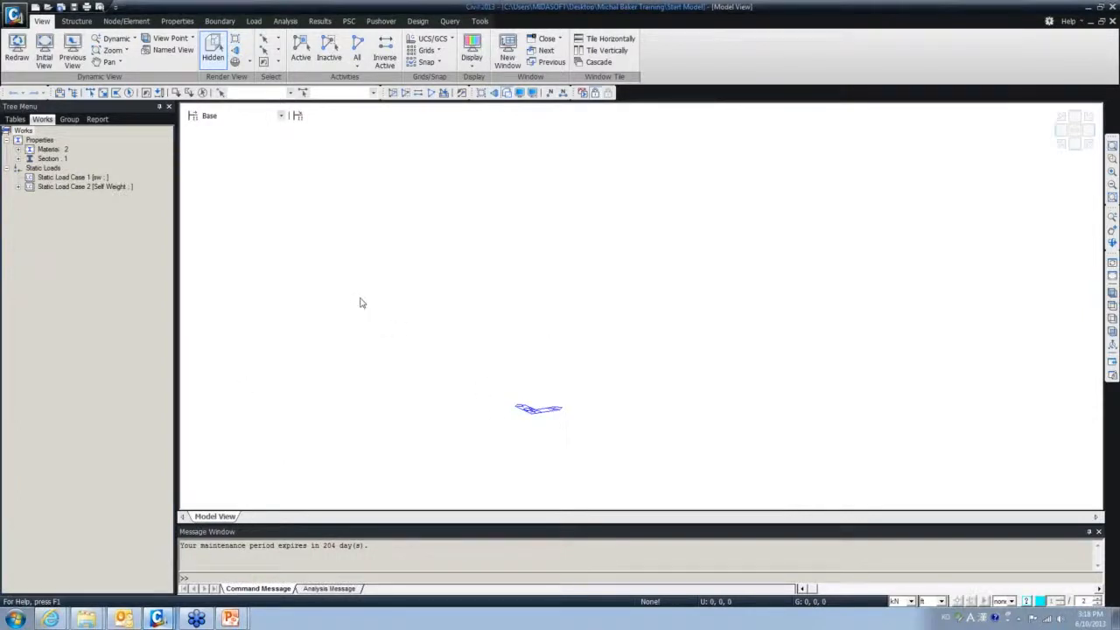
- Expand the Section list in the Works tree to reveal section 3 'test'
click(23, 130)
click(18, 159)
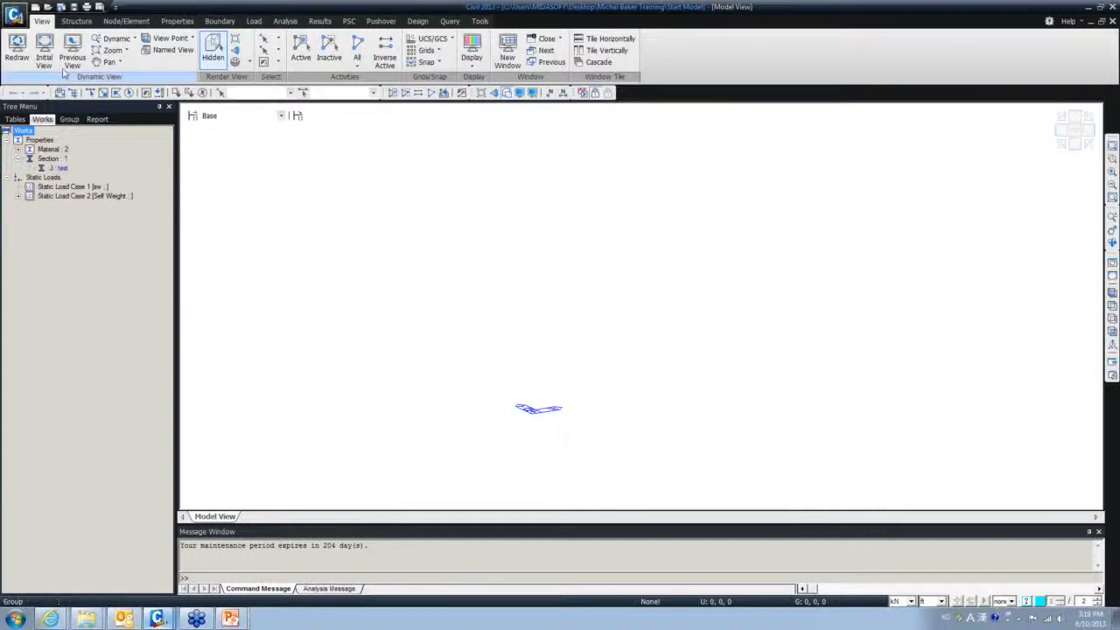
click(77, 22)
click(121, 22)
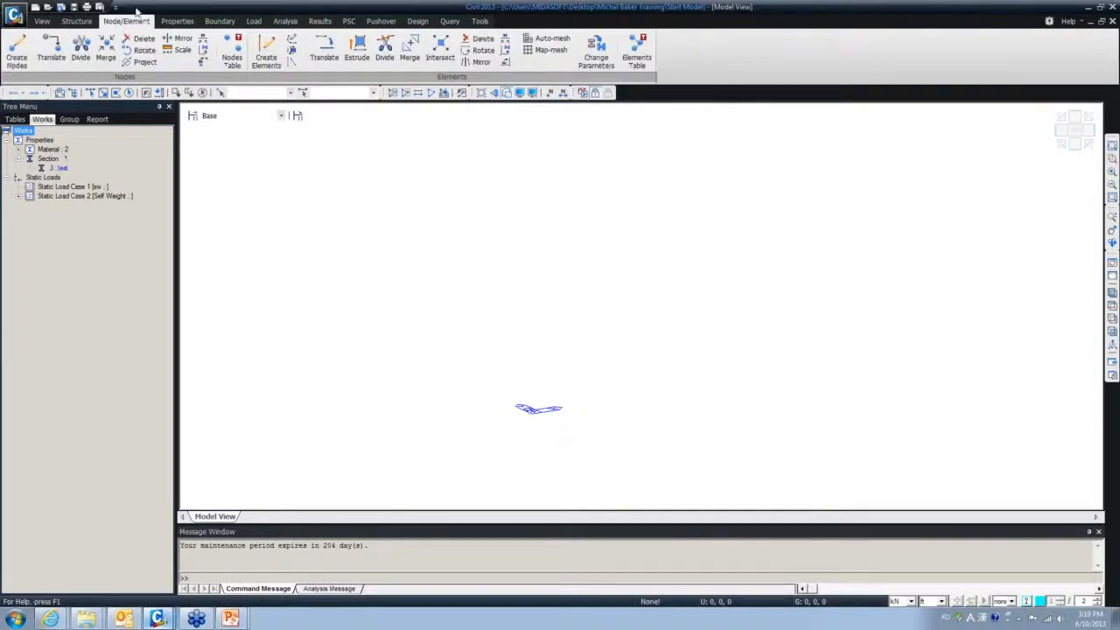
- Open Section Properties, start a new PSC-nCELL section, then discard it without saving
click(184, 21)
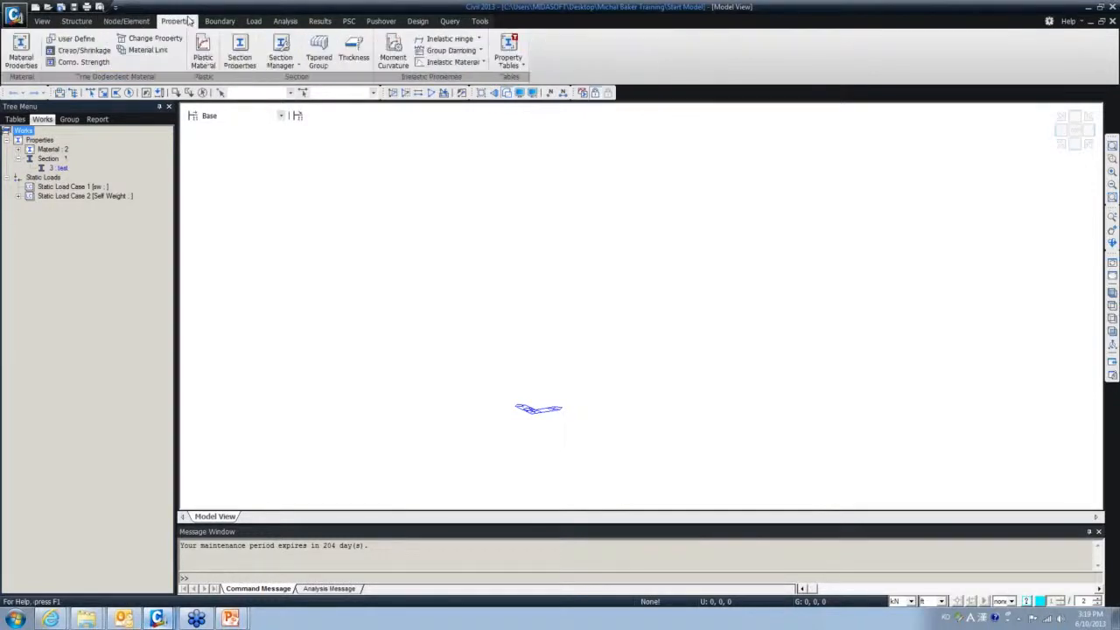
click(238, 56)
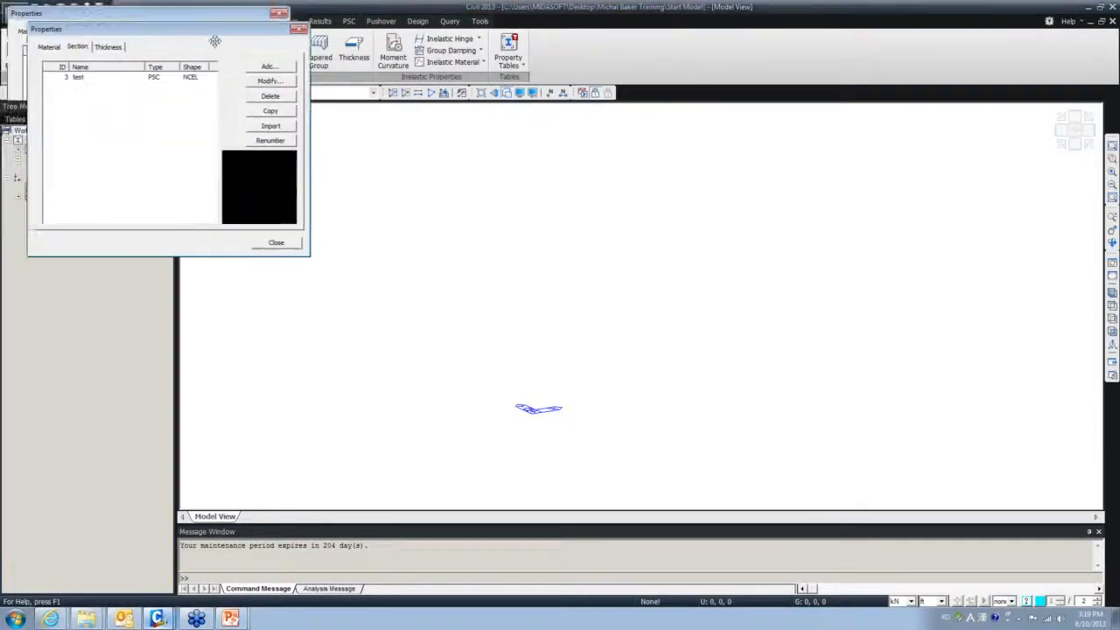
click(399, 130)
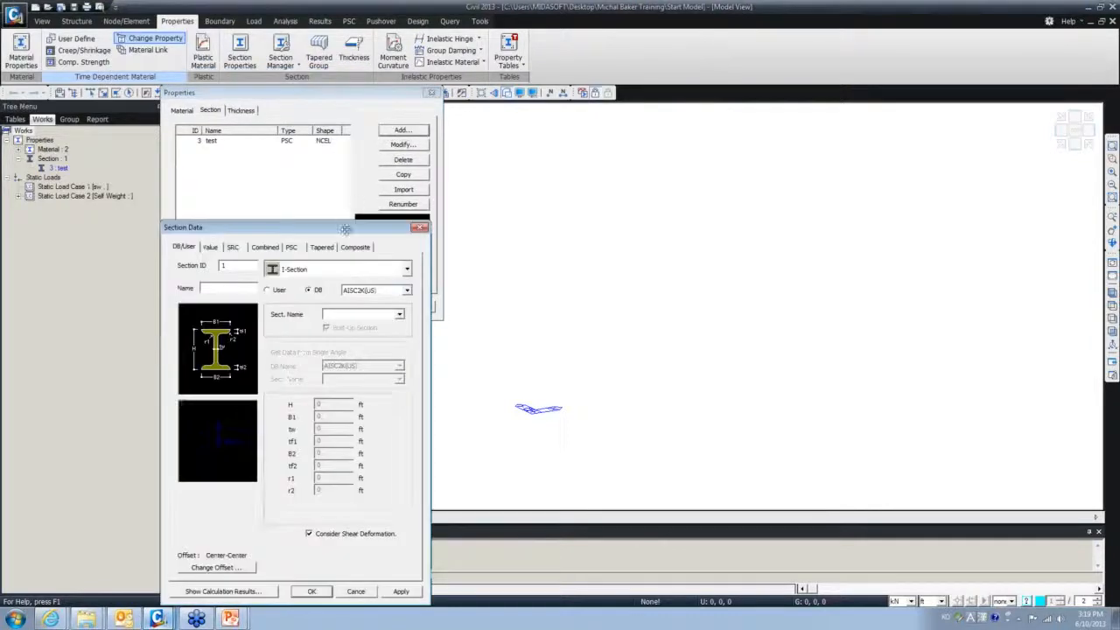
click(388, 191)
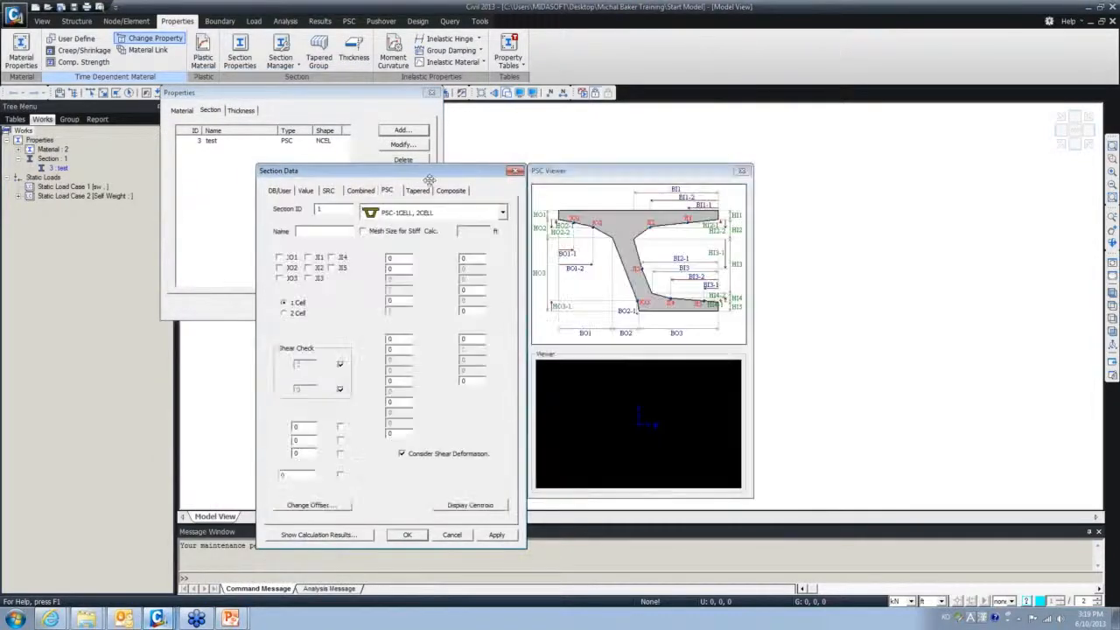
click(503, 212)
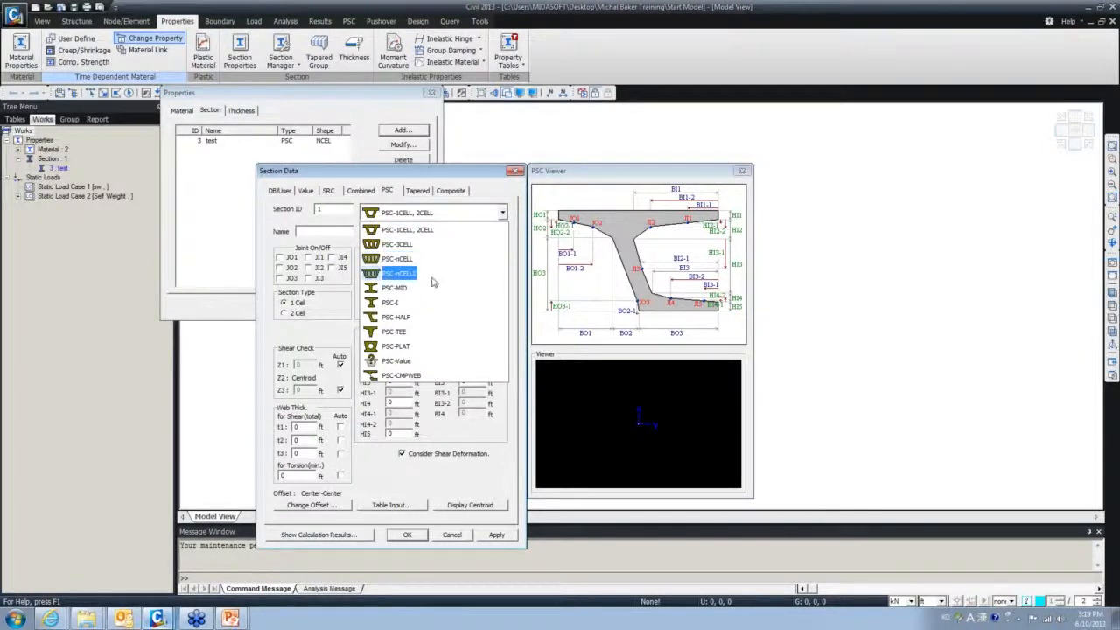
click(423, 261)
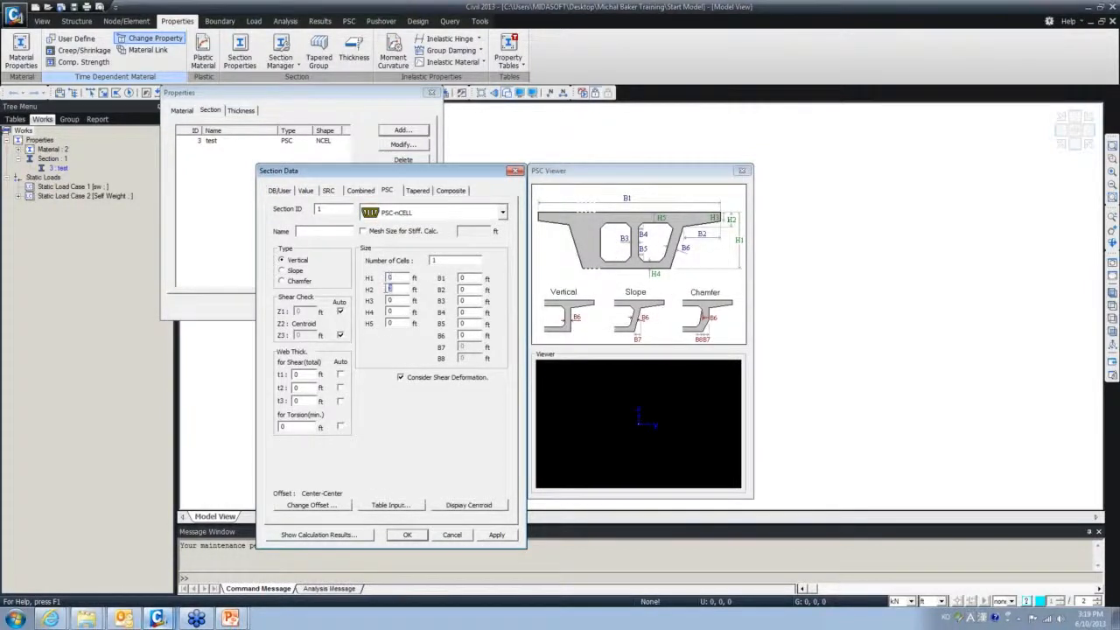
click(391, 312)
click(516, 171)
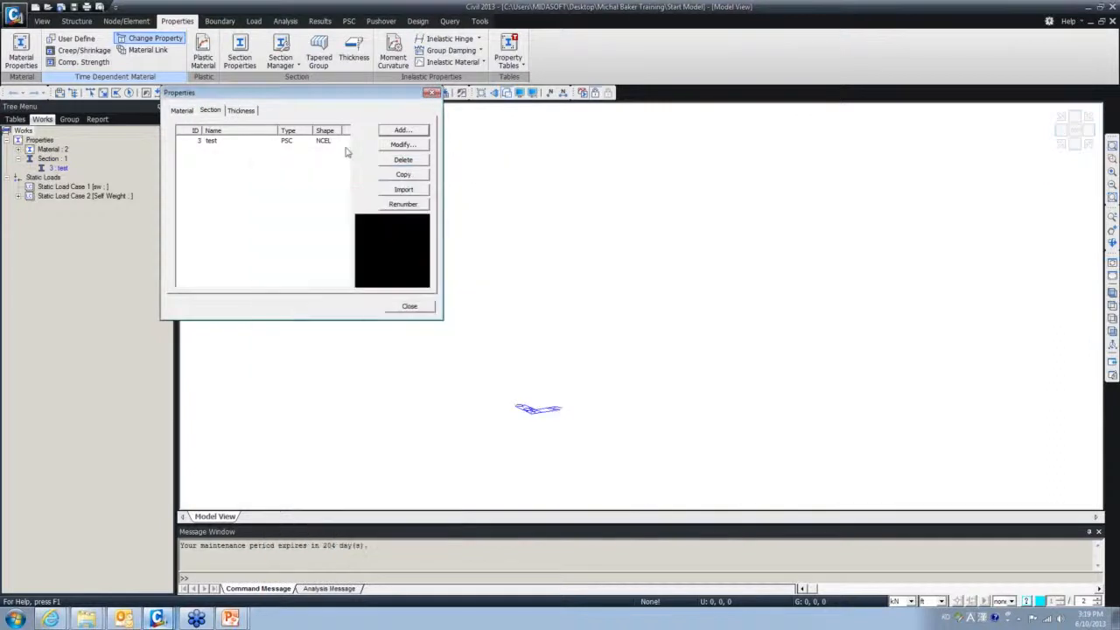
- Review the six-cell PSC section 'test' dimensions, then close Section Data and Properties
double_click(280, 142)
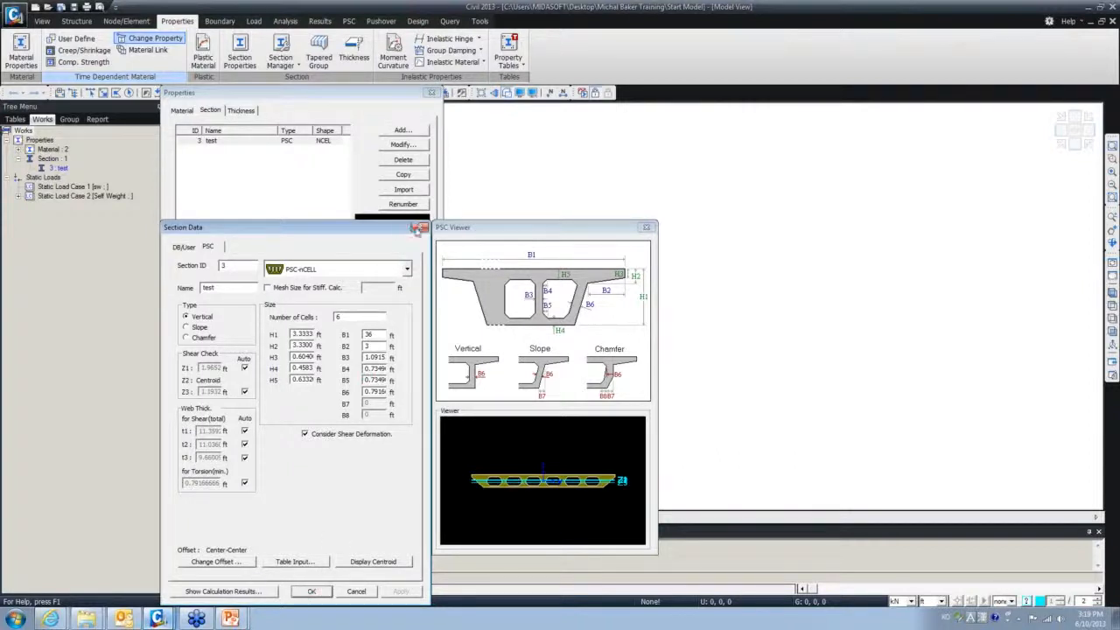
click(419, 227)
click(408, 305)
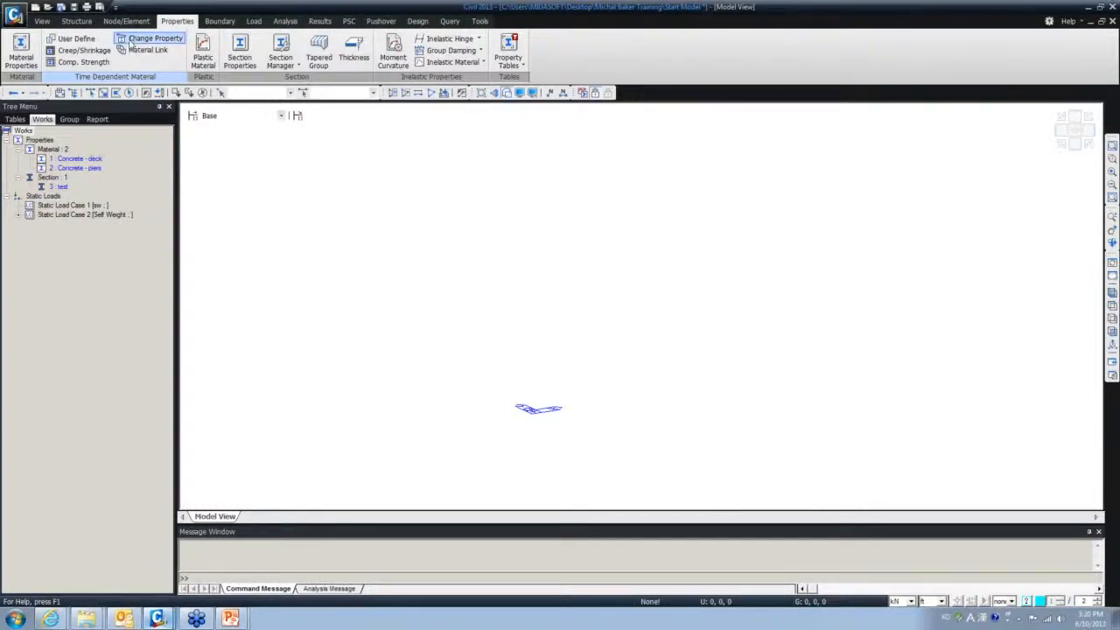
- Open the Grillage Model wizard, centre it, and browse its Span, Section and Layout settings
click(77, 24)
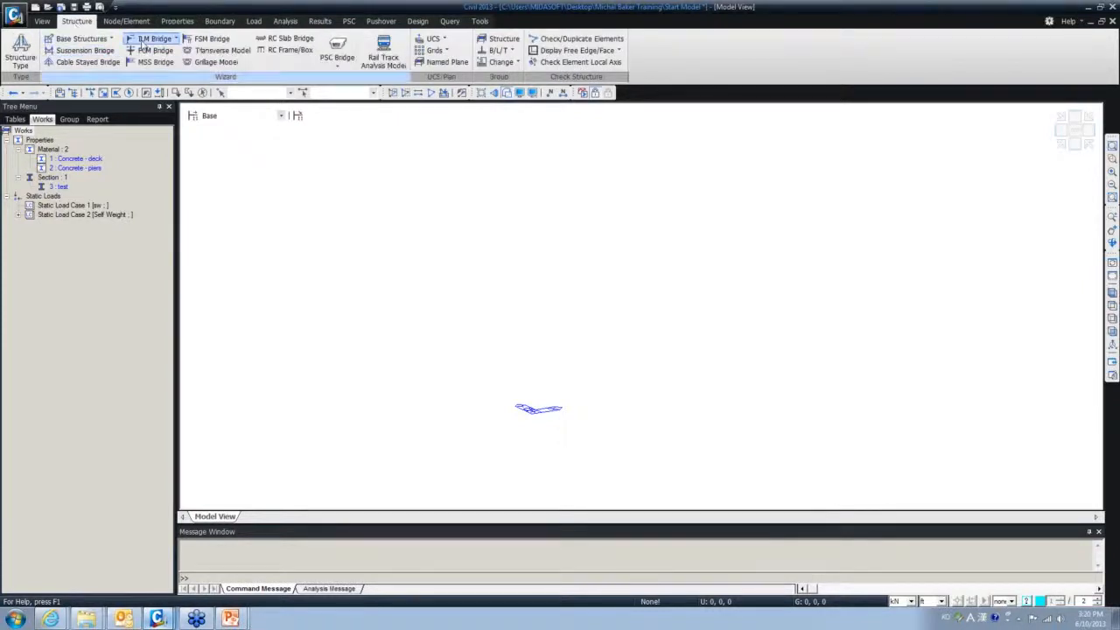
click(207, 68)
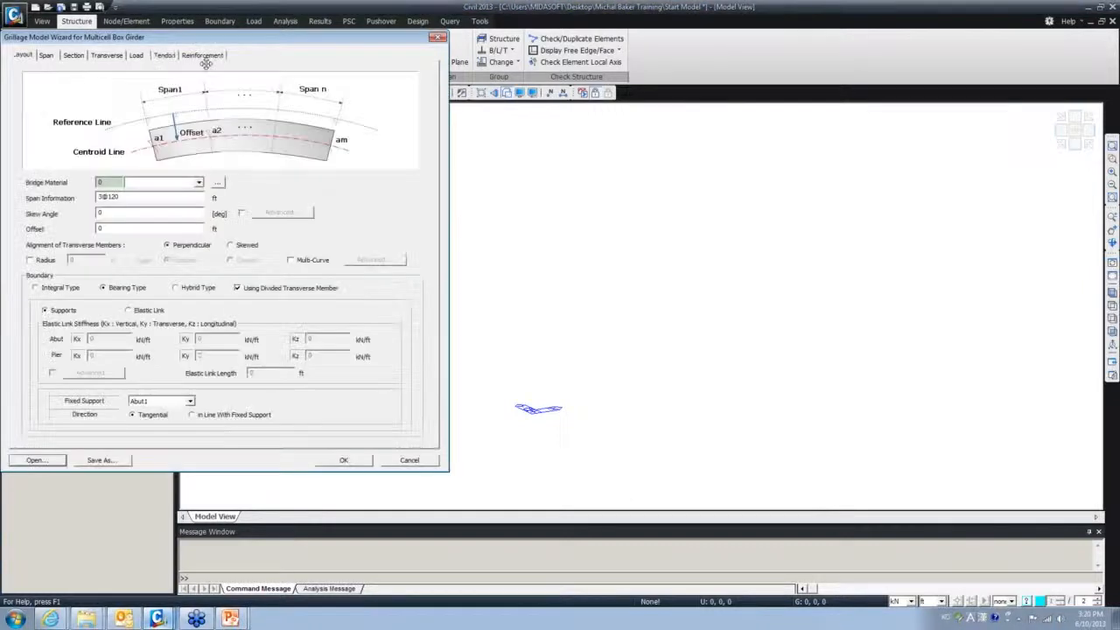
drag(221, 44, 442, 88)
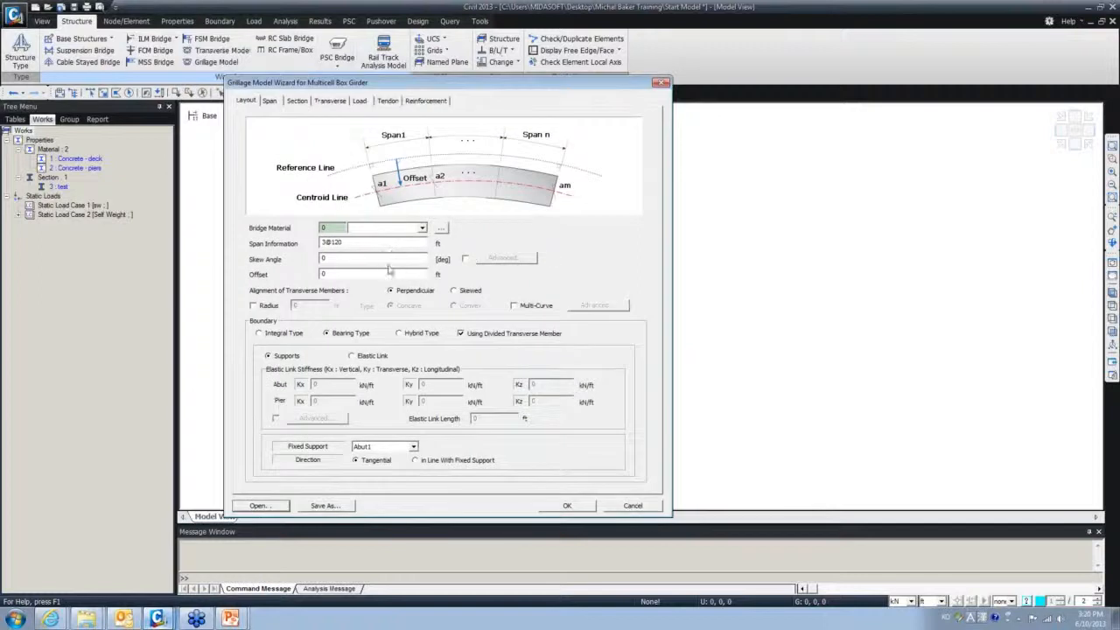
click(272, 104)
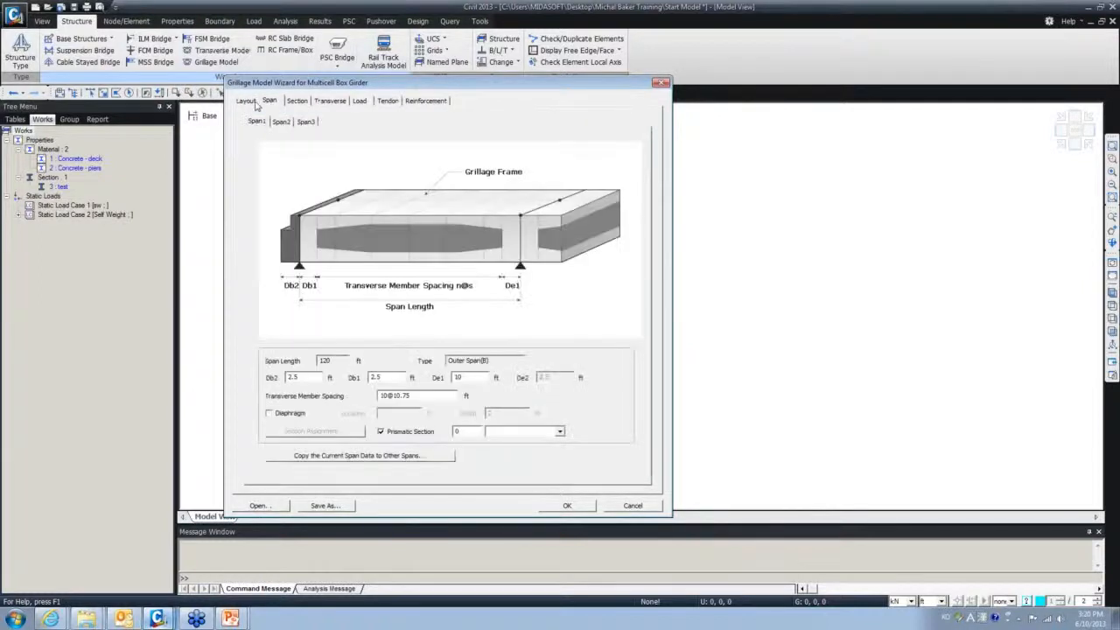
click(246, 102)
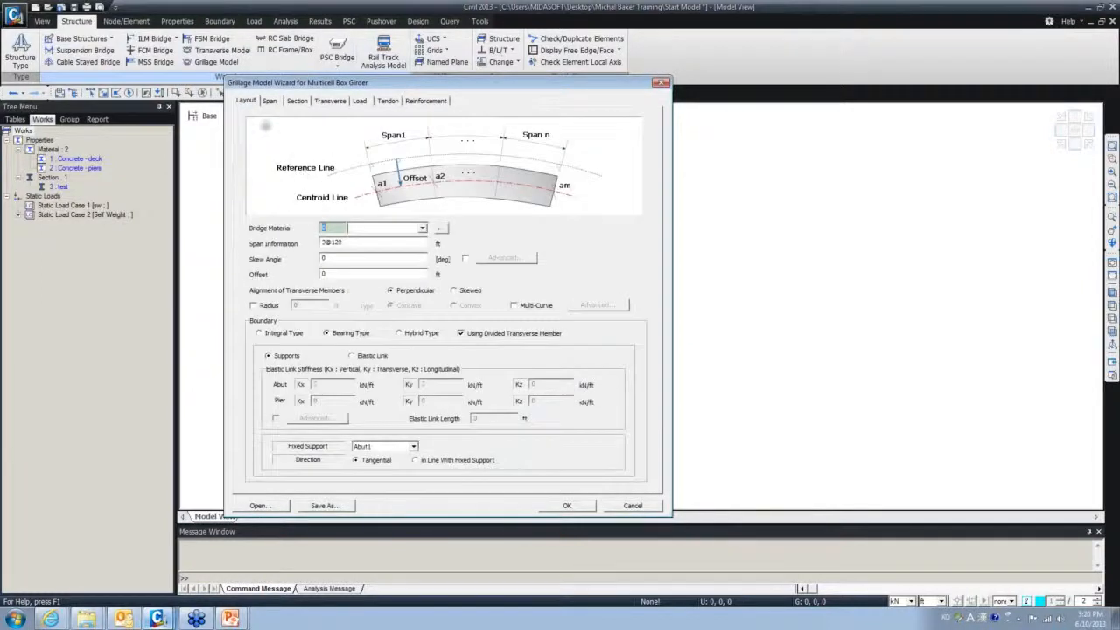
click(272, 104)
click(297, 103)
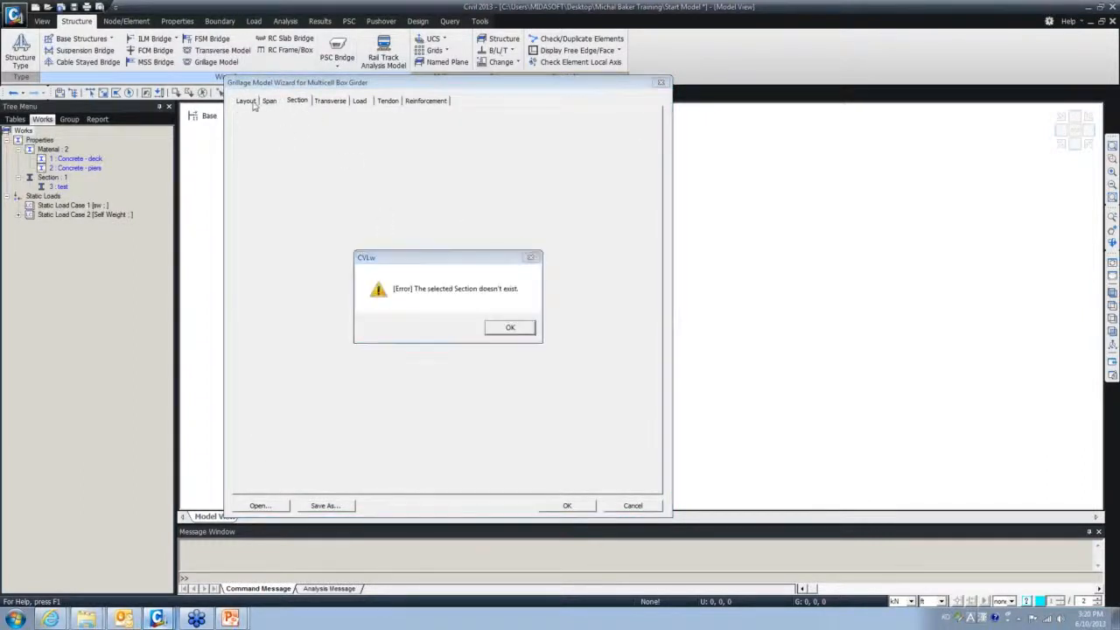
click(531, 257)
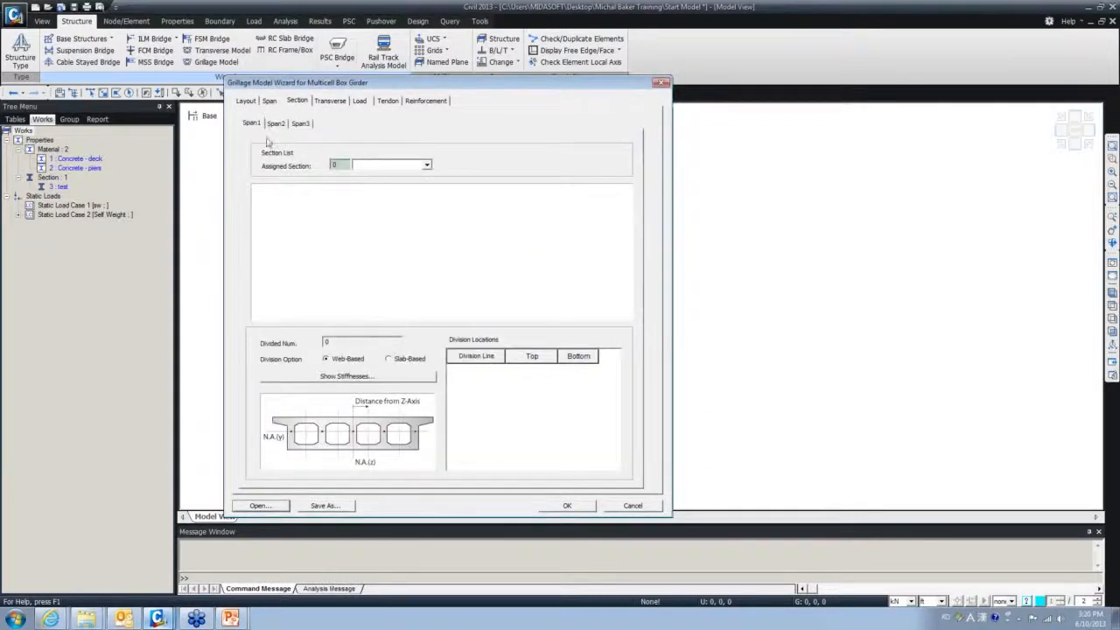
click(249, 101)
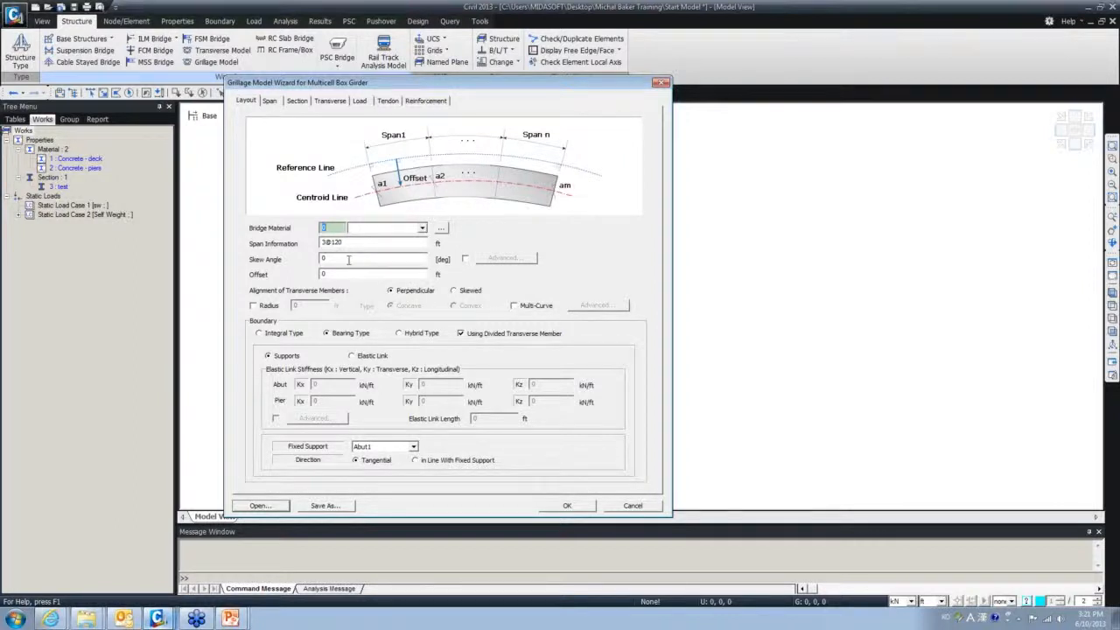
drag(408, 78, 410, 84)
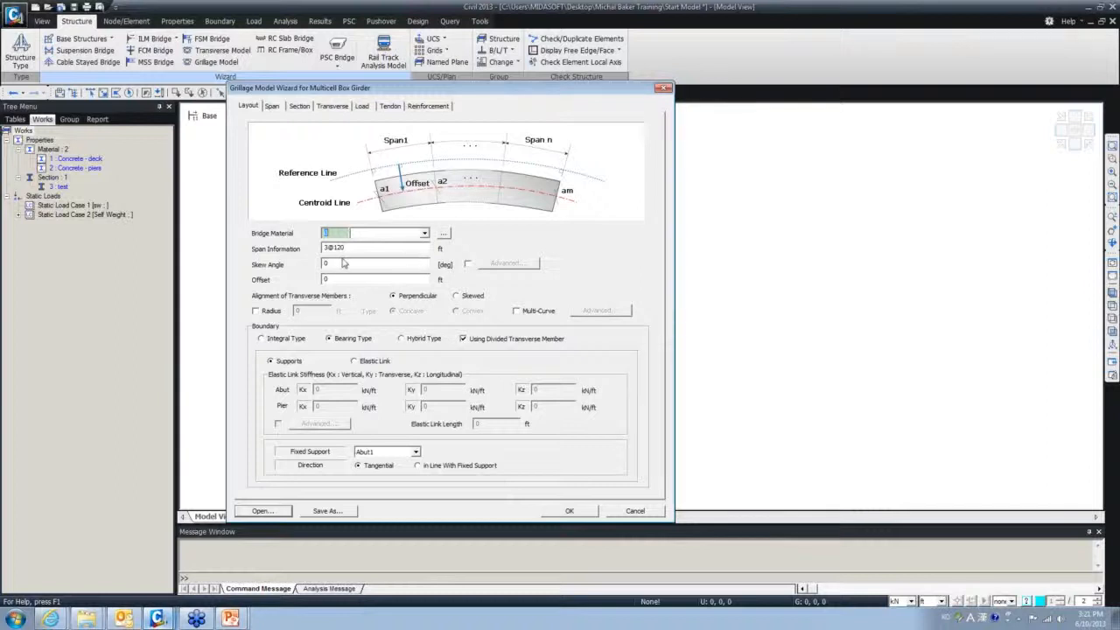
- Load saved wizard settings from the file 'grillage - modified.wzd'
click(273, 512)
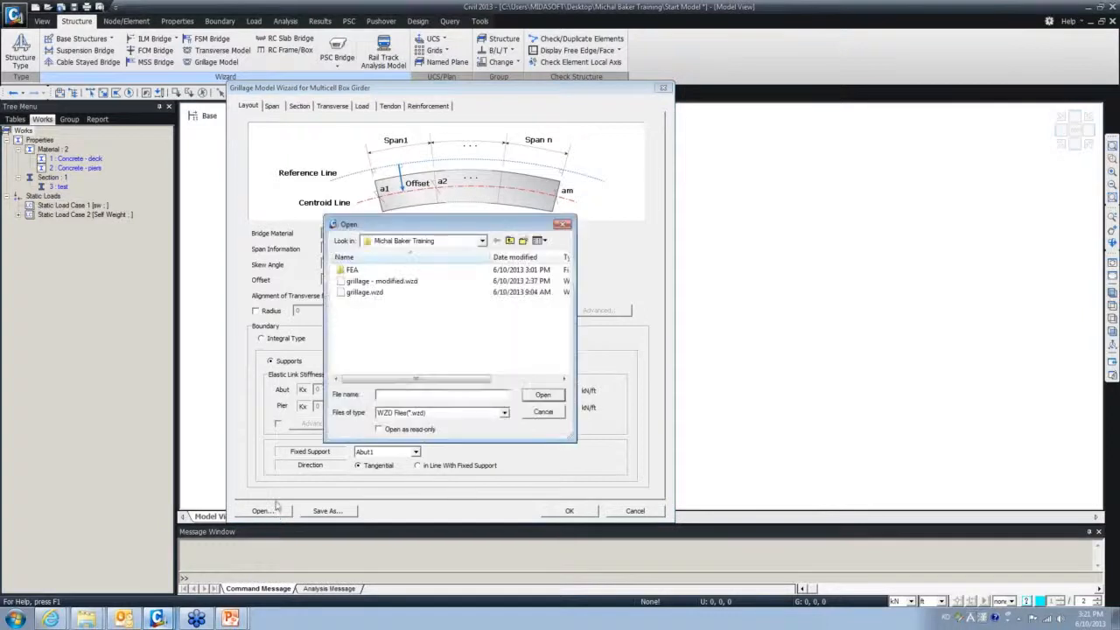
click(367, 282)
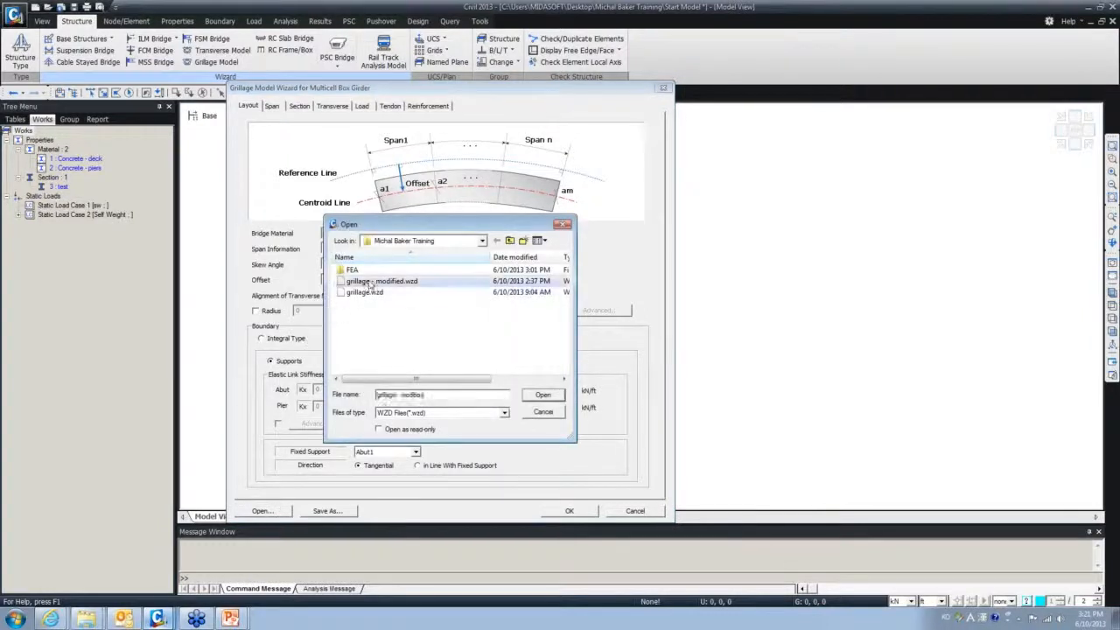
click(541, 396)
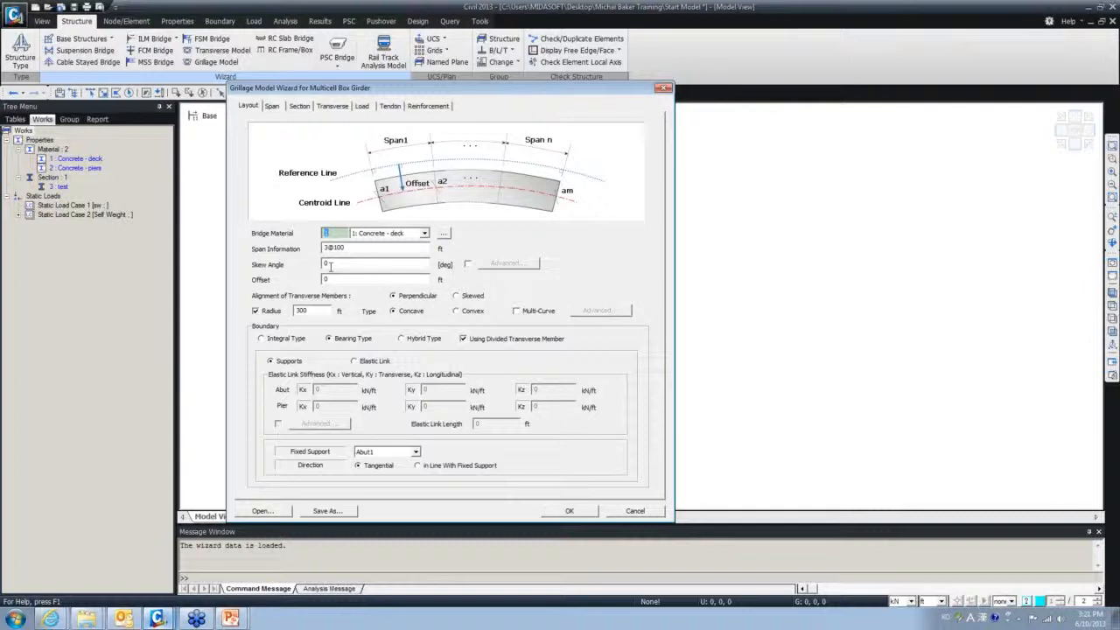
- Try per-support skew angles for Abut1 and BentCap1, then revert to a single 0 skew
click(469, 264)
click(496, 265)
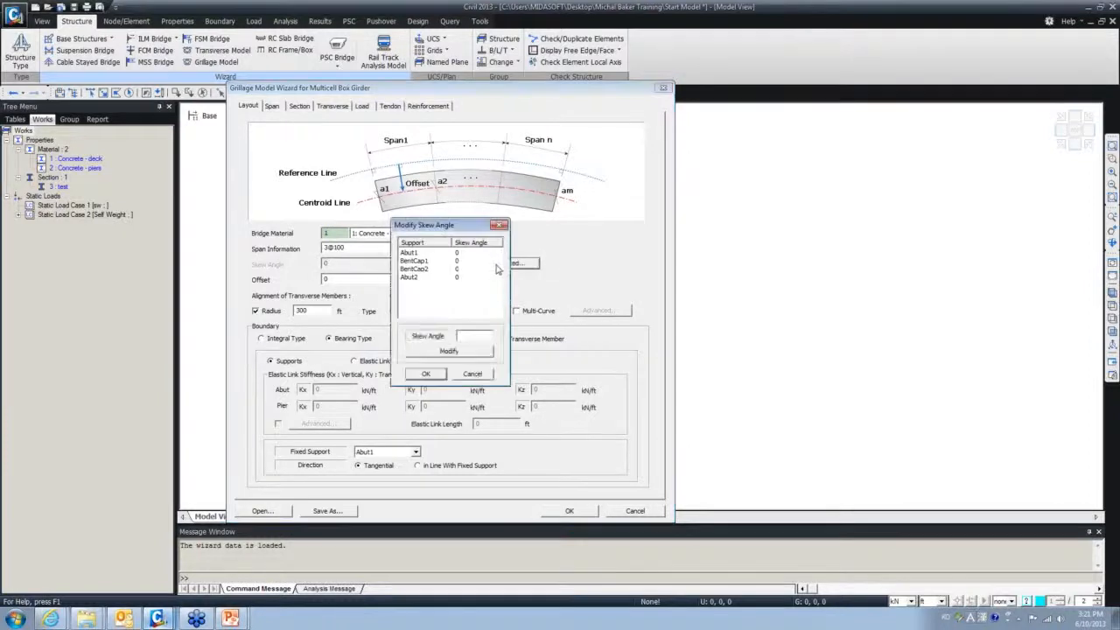
click(420, 254)
click(421, 259)
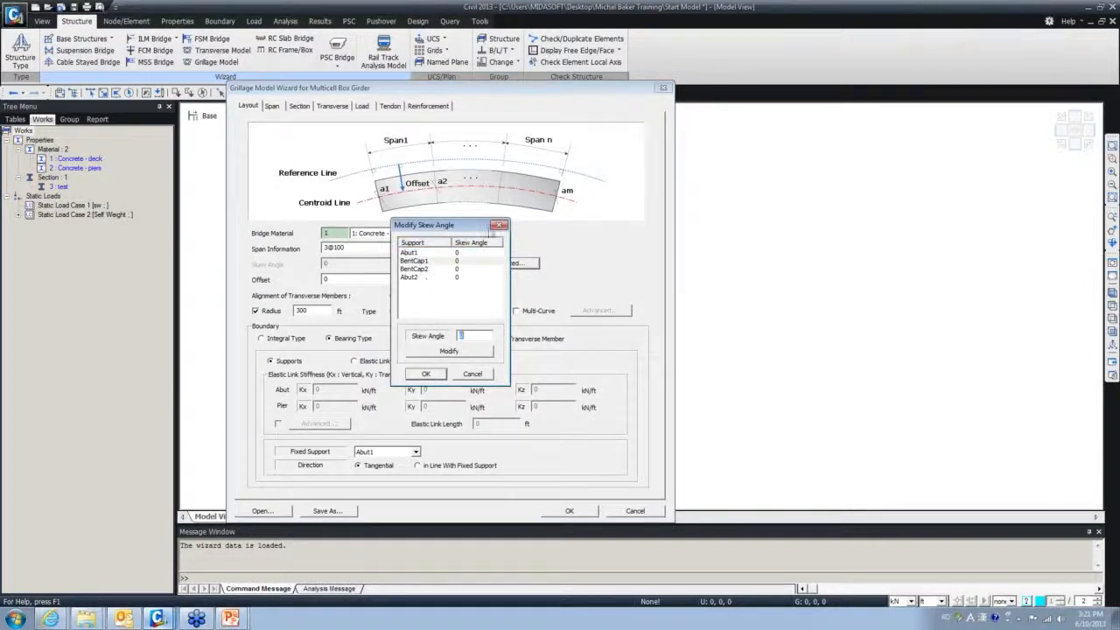
click(499, 225)
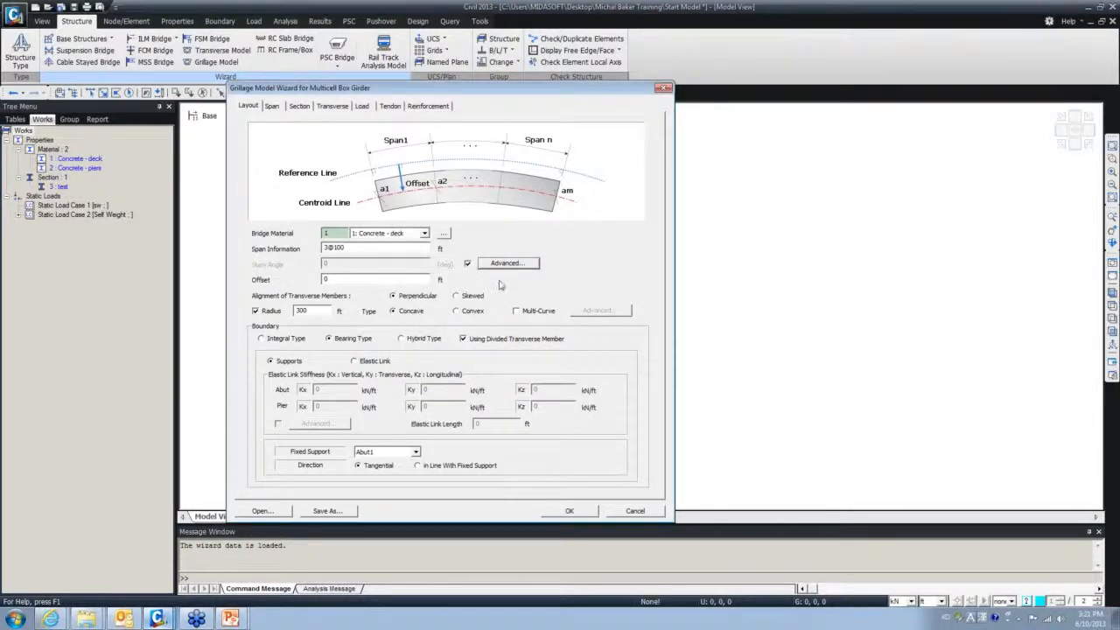
click(469, 263)
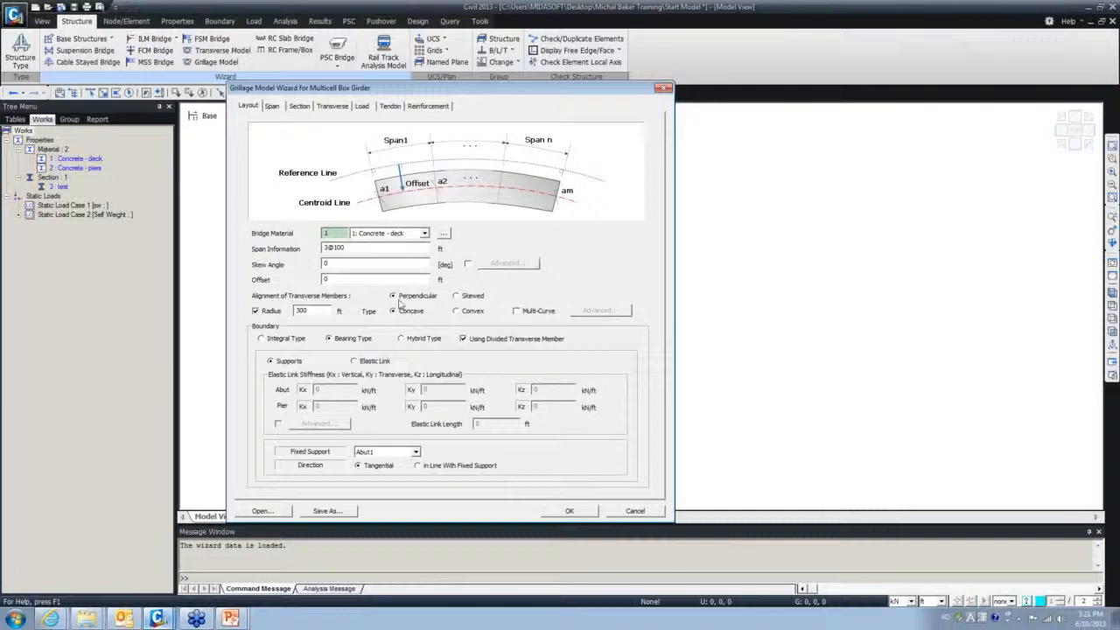
drag(332, 264, 315, 265)
- Keep Abut1 as the fixed support and review Span 1's 49@2 transverse spacing and section 3: test
click(416, 451)
click(416, 452)
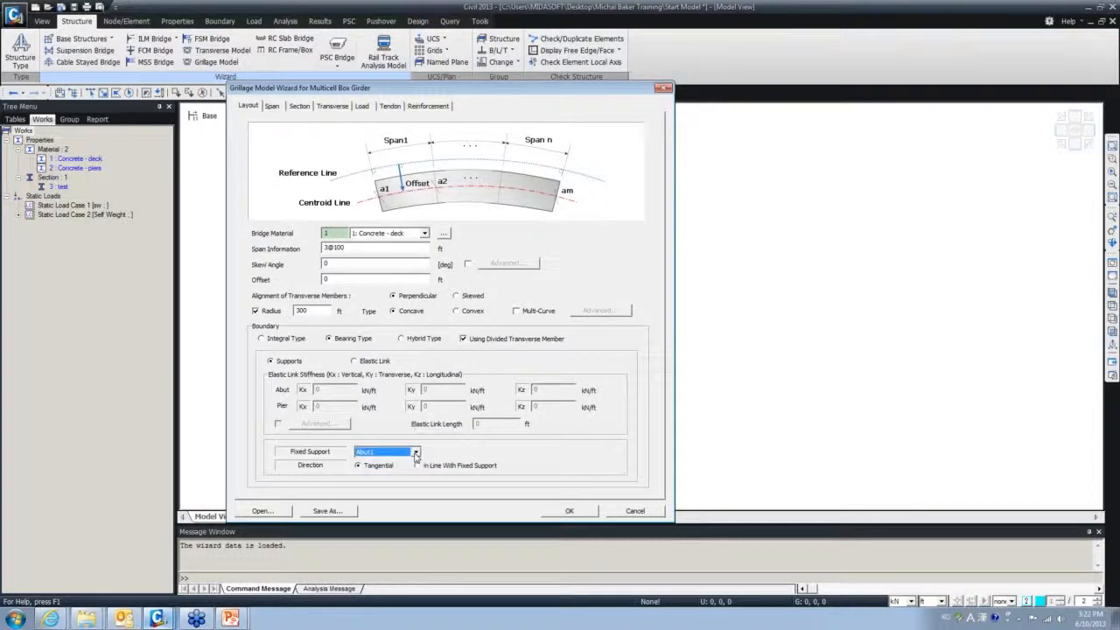
click(274, 107)
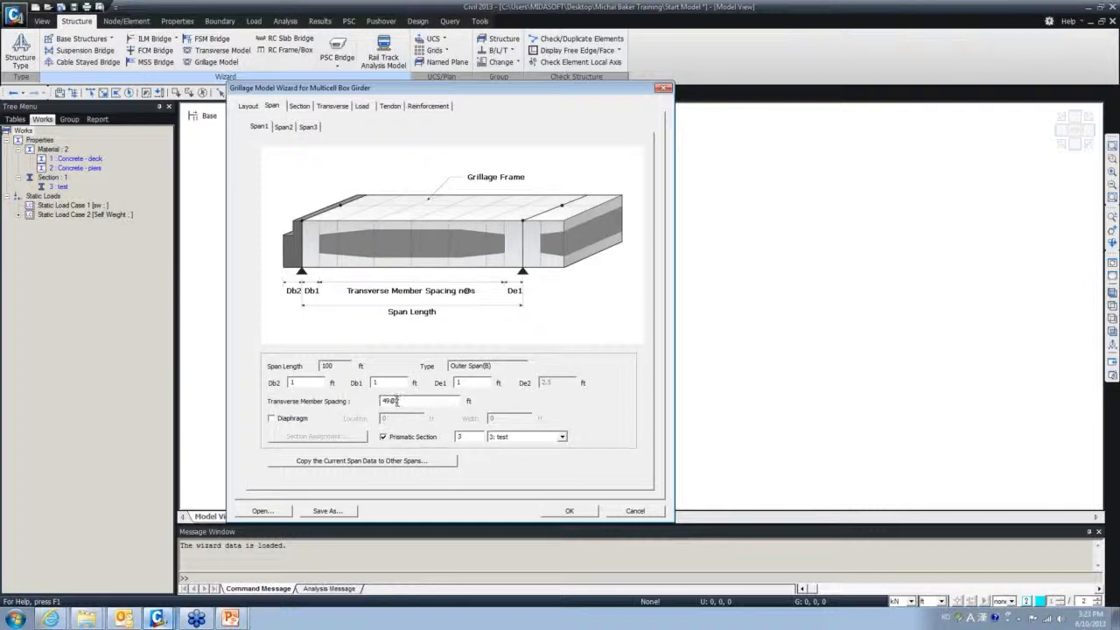
drag(395, 401, 416, 413)
click(564, 441)
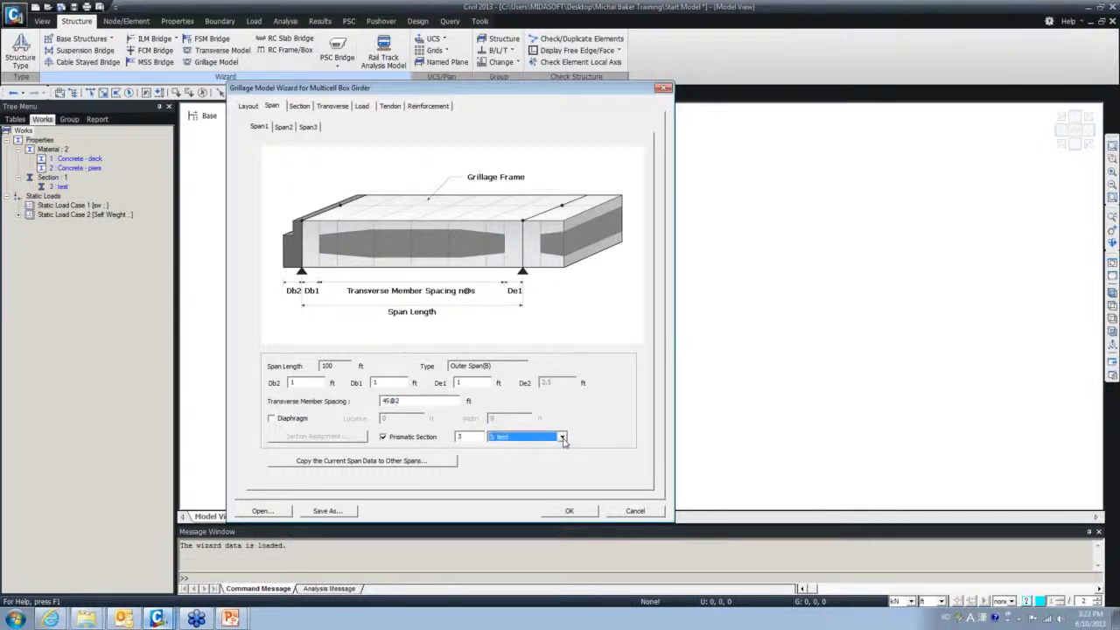
click(286, 127)
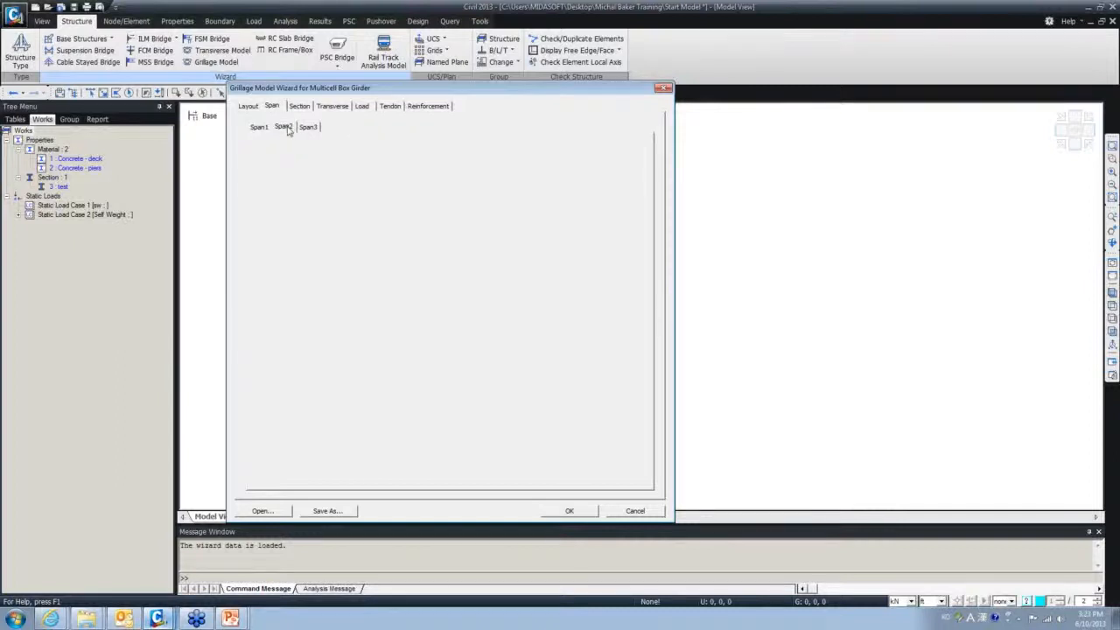
- Review Span 3, return to Span 1, and show its web-based box girder section divisions
click(308, 128)
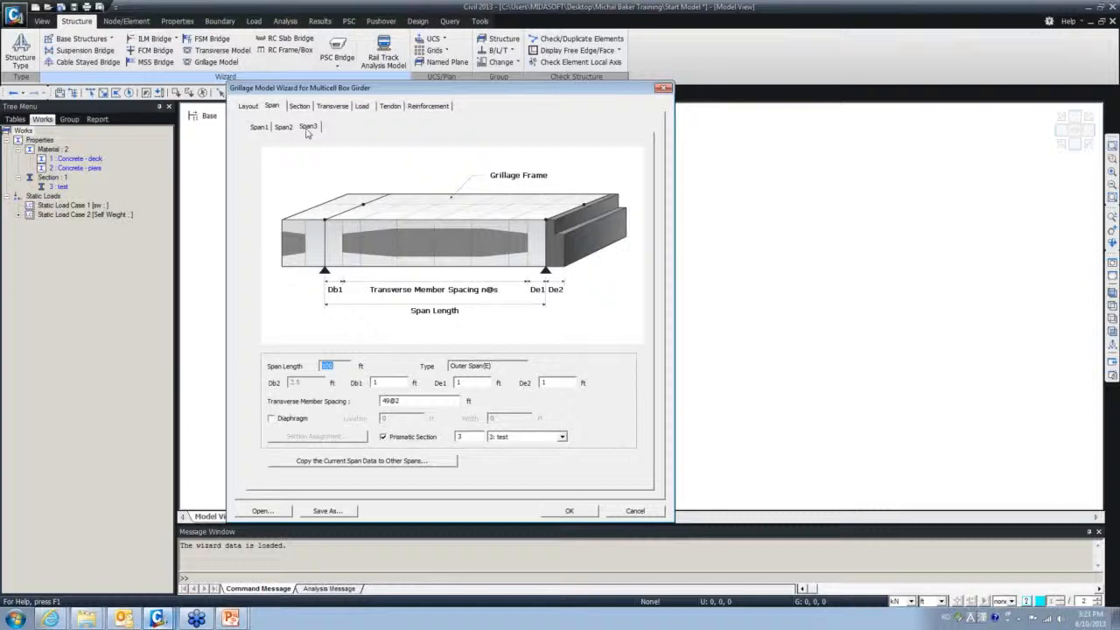
click(258, 128)
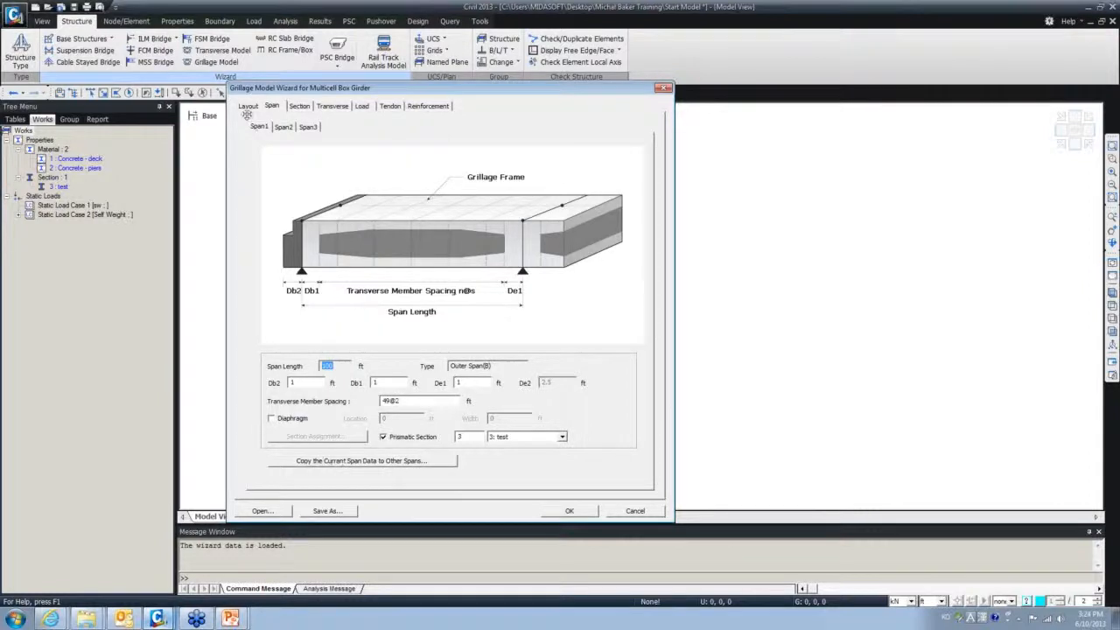
click(294, 108)
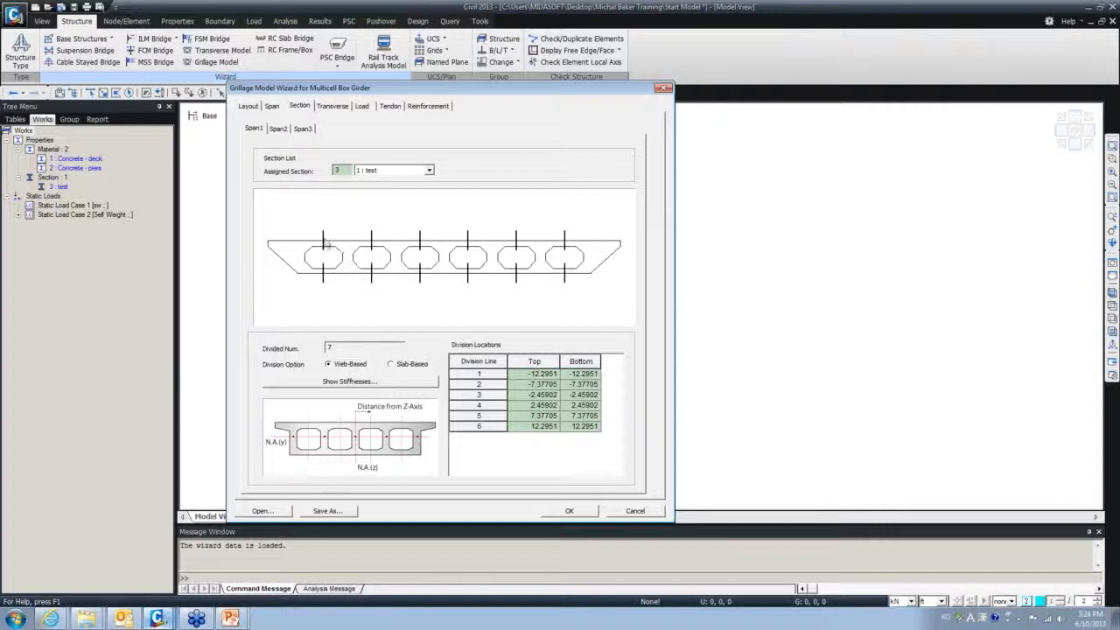
- Toggle the division option to Slab-Based and back to Web-Based, then show Girder 1's stiffnesses
click(392, 366)
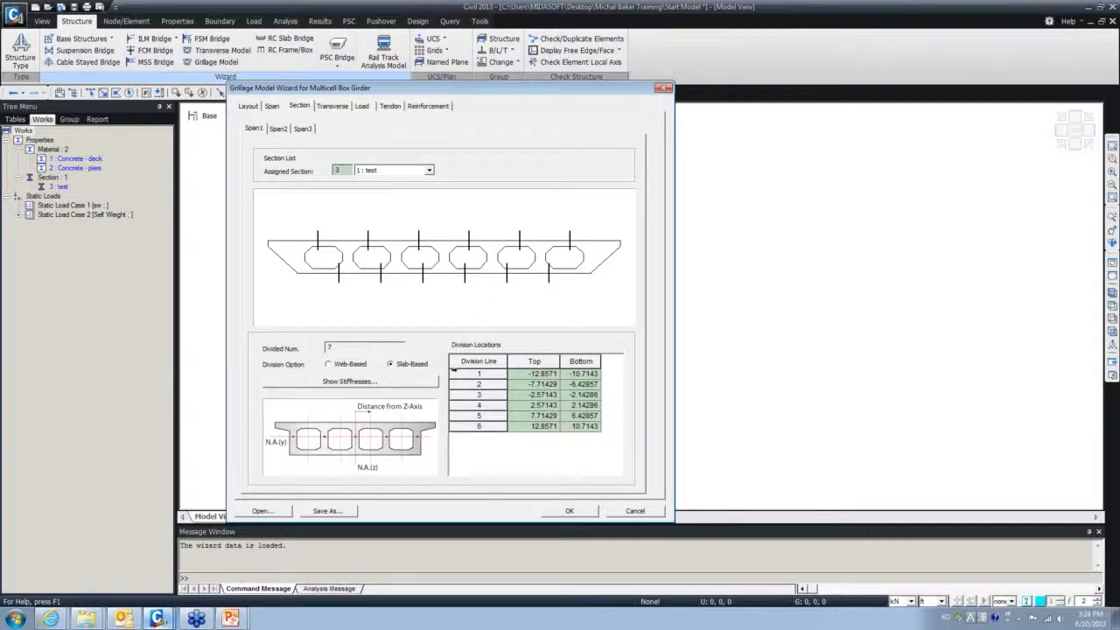
click(350, 364)
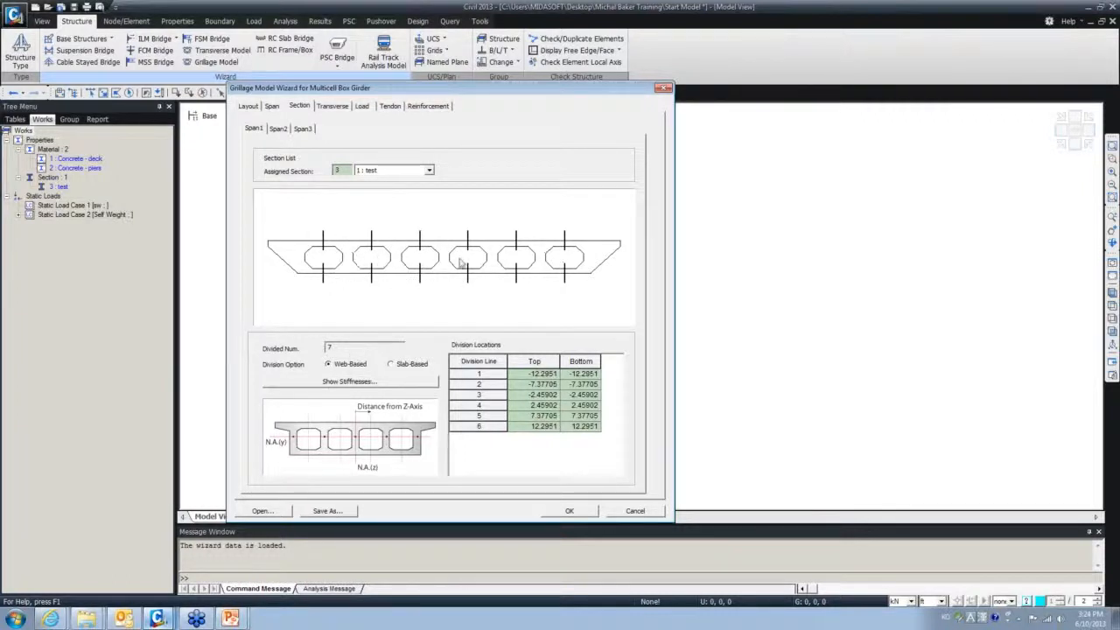
click(391, 383)
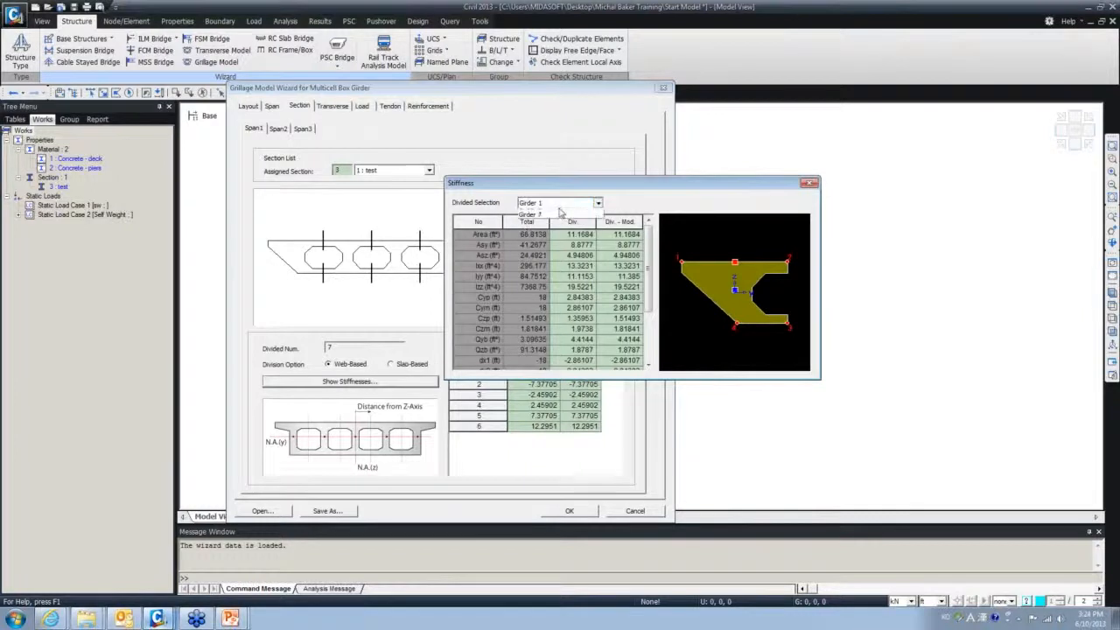
- Review the divided stiffness values for Girders 2 and 3, then close the Stiffness table
click(598, 202)
click(553, 223)
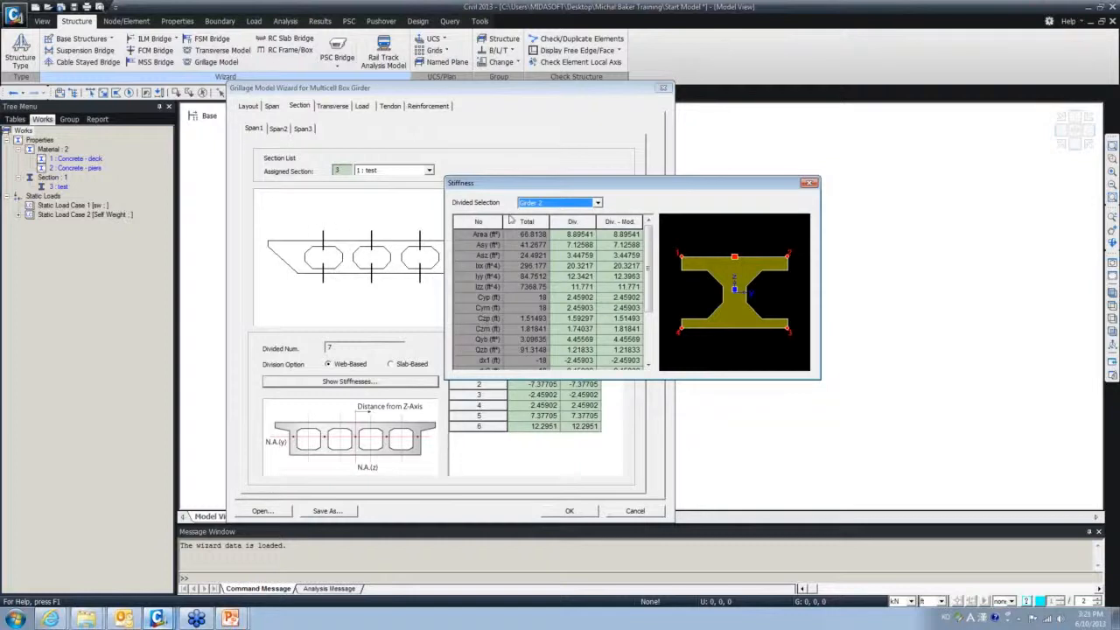
click(566, 204)
scroll(708, 309, down, 1)
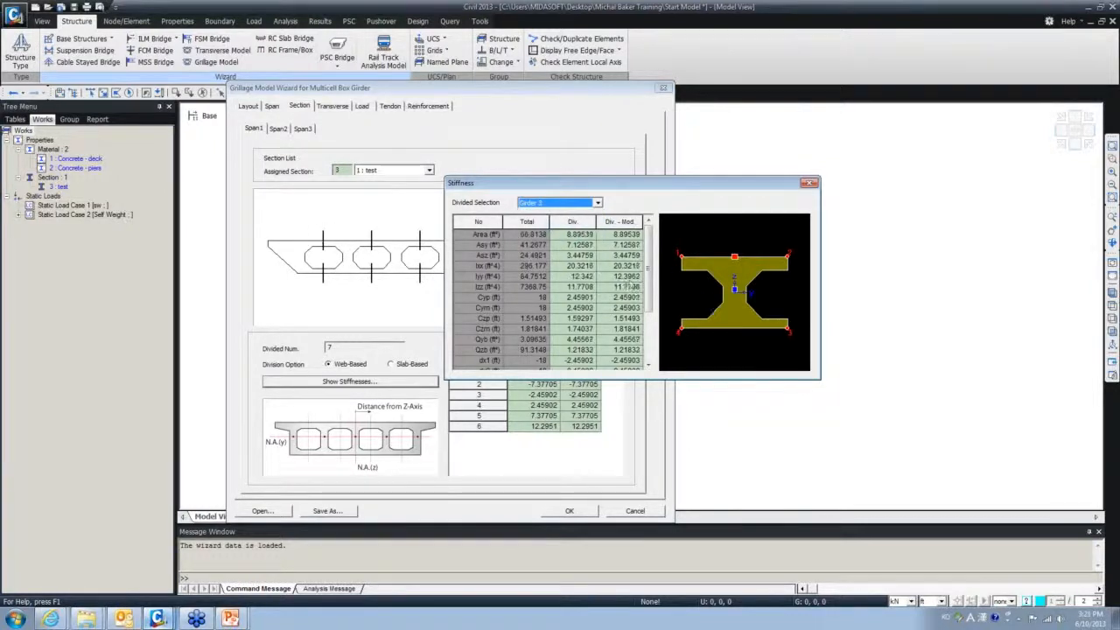
drag(580, 223, 632, 238)
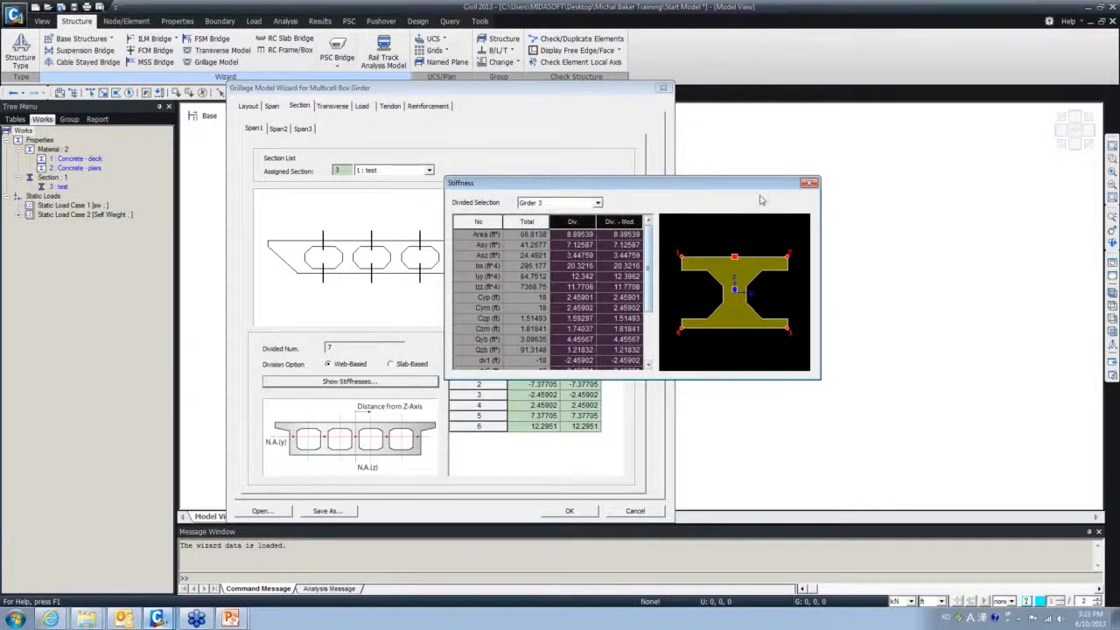
click(811, 183)
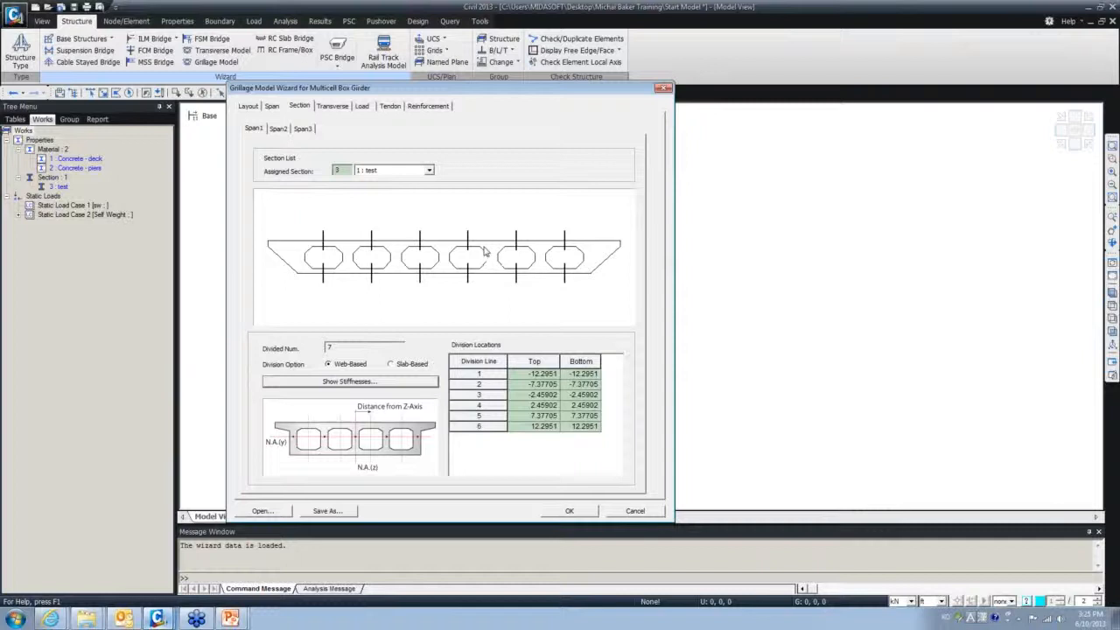
- Check the Span 2 and Span 3 section assignments and show the Transverse settings (36 ft slab, bearings 2@16)
click(278, 129)
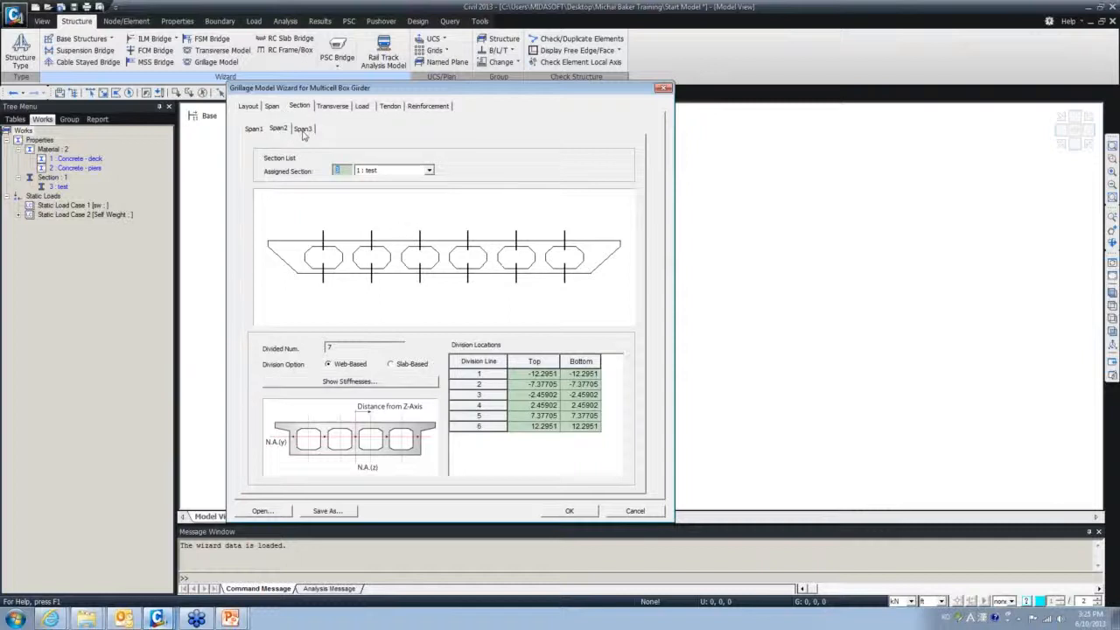
click(303, 130)
click(332, 105)
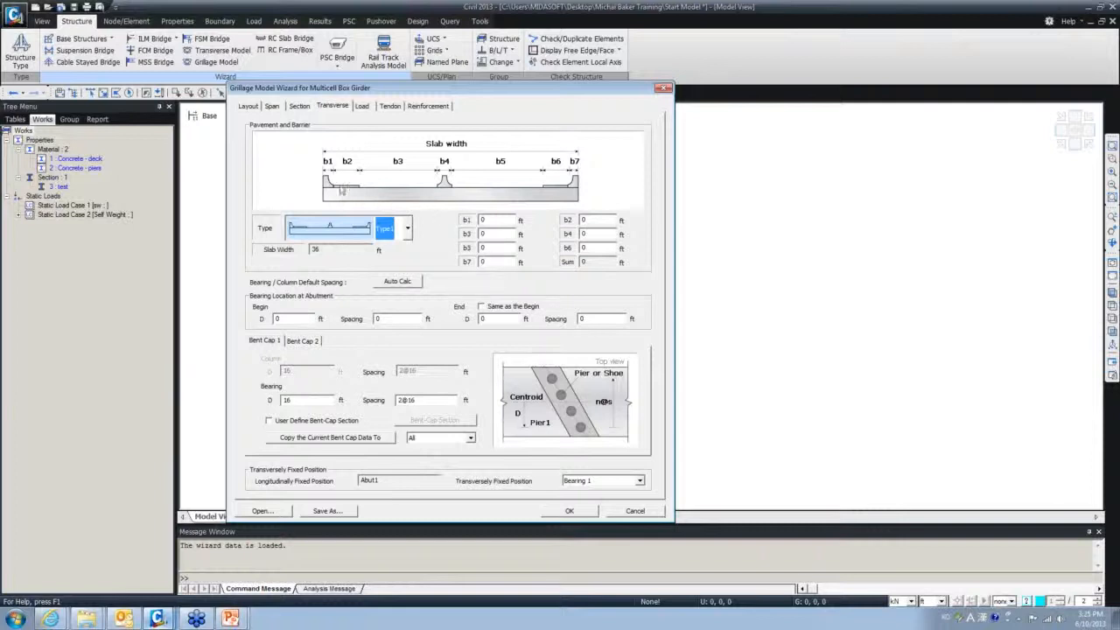
- Try Pavement and Barrier loads, then switch both off so Self Weight stays the only wizard load
click(362, 106)
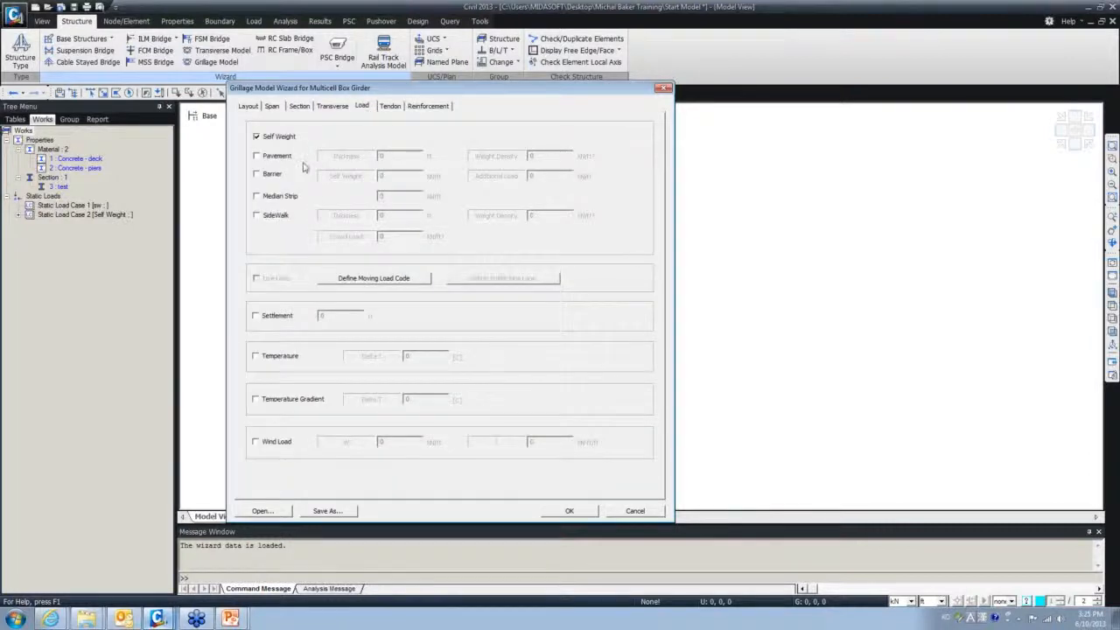
click(257, 157)
click(383, 156)
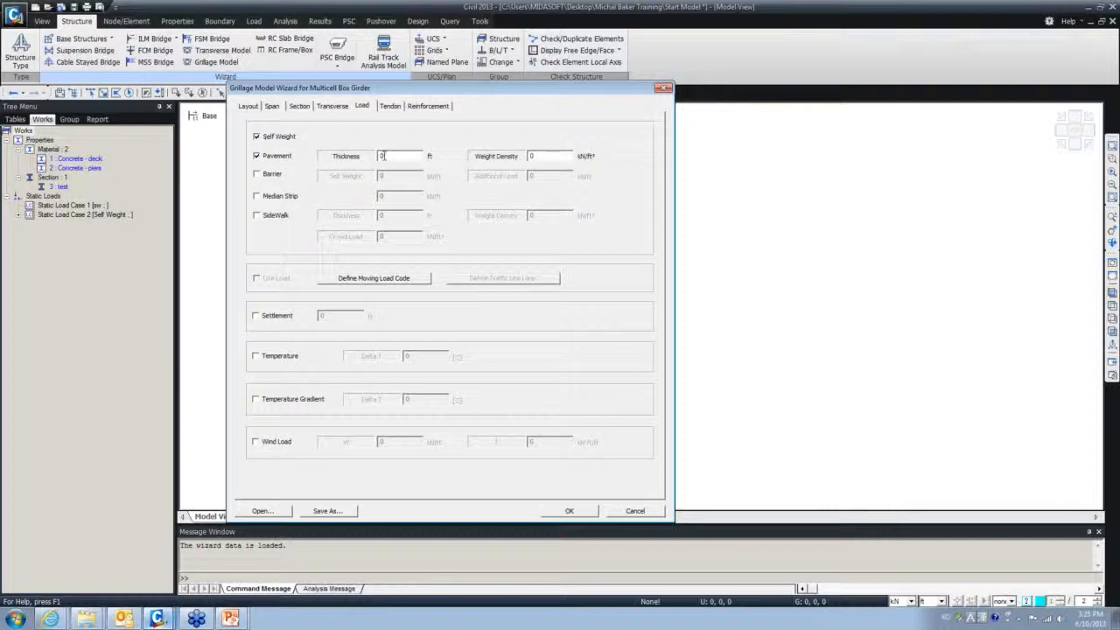
double_click(531, 156)
click(258, 156)
click(257, 174)
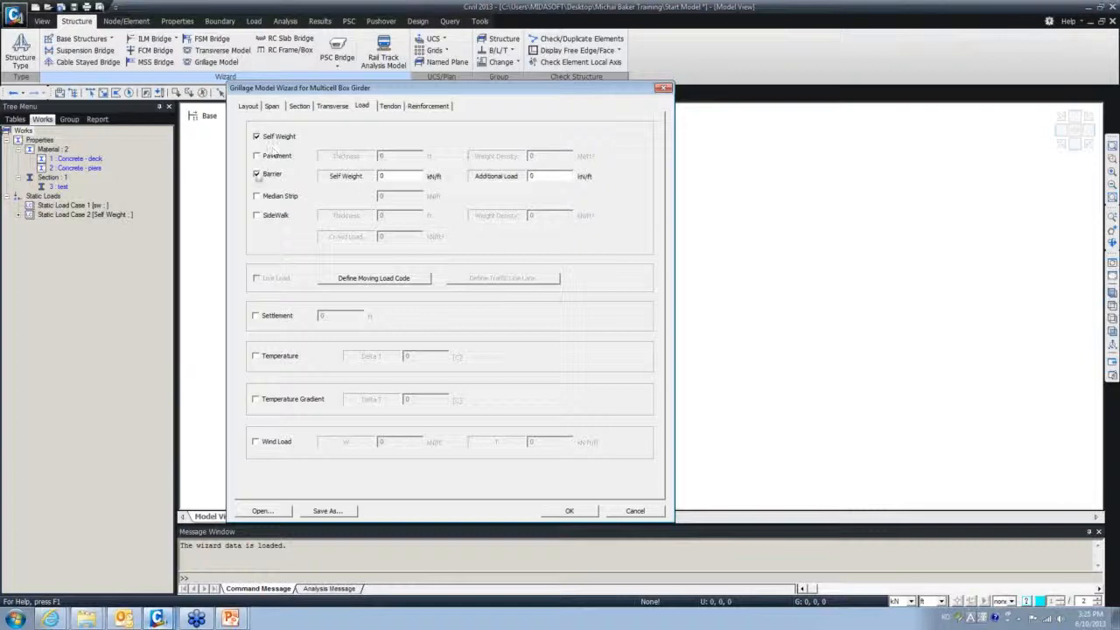
click(259, 175)
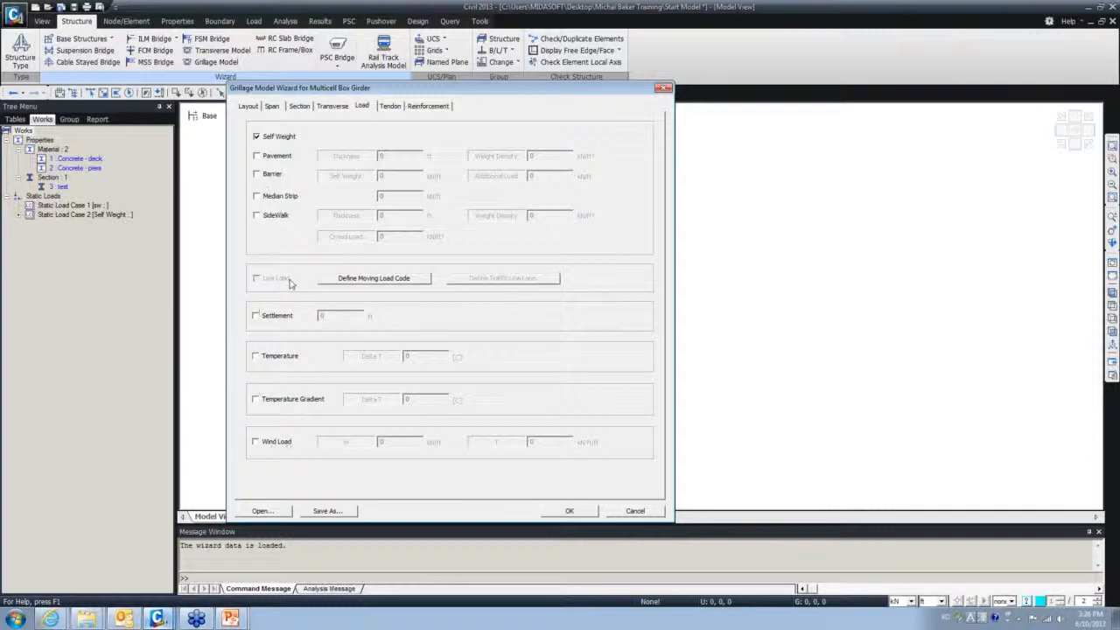
click(389, 106)
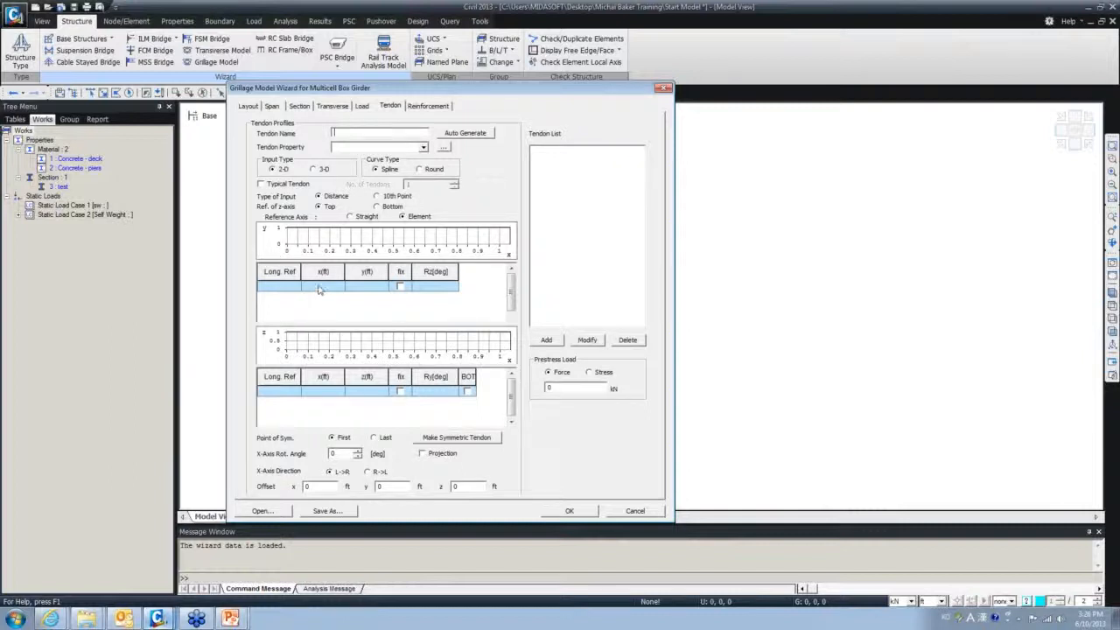
- Set the tendon profile Input Type to 3-D and review the profile row's coordinates
click(316, 169)
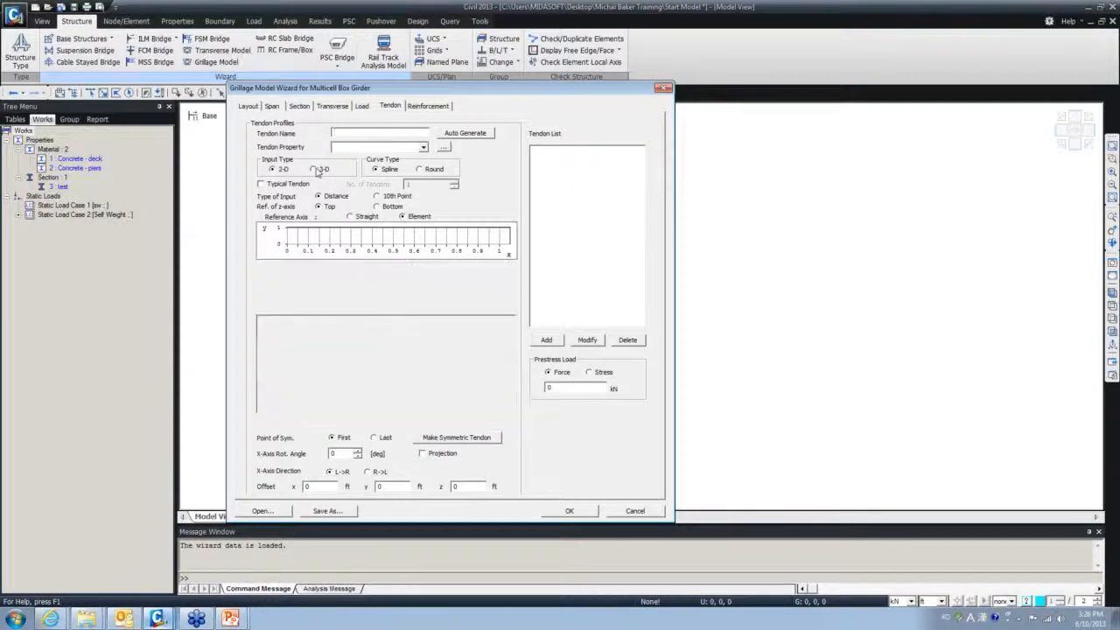
drag(329, 341, 382, 344)
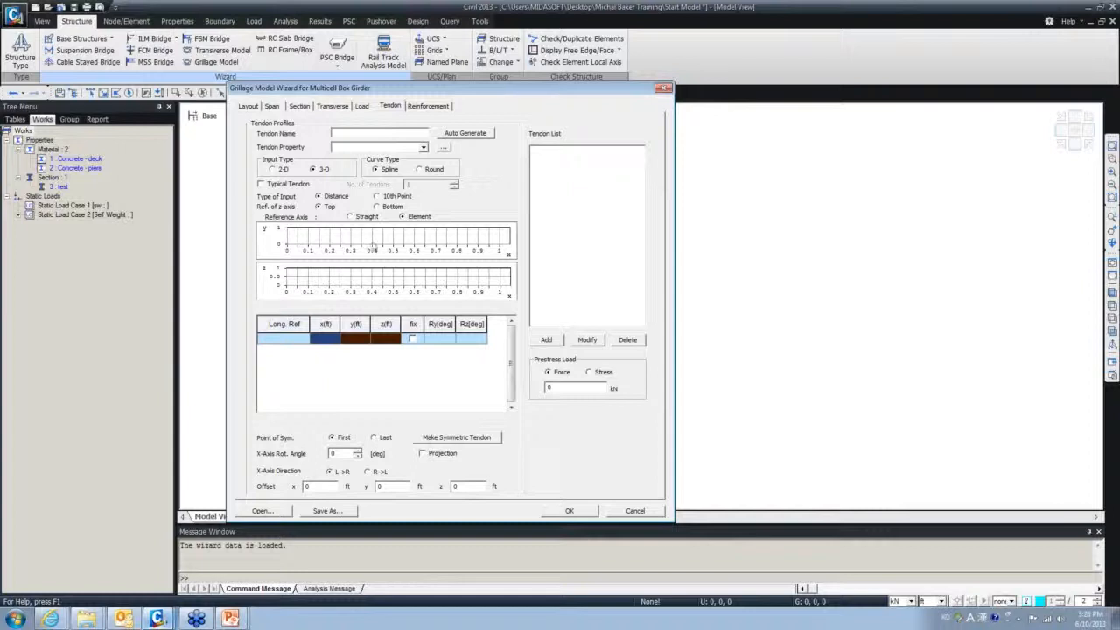
click(428, 106)
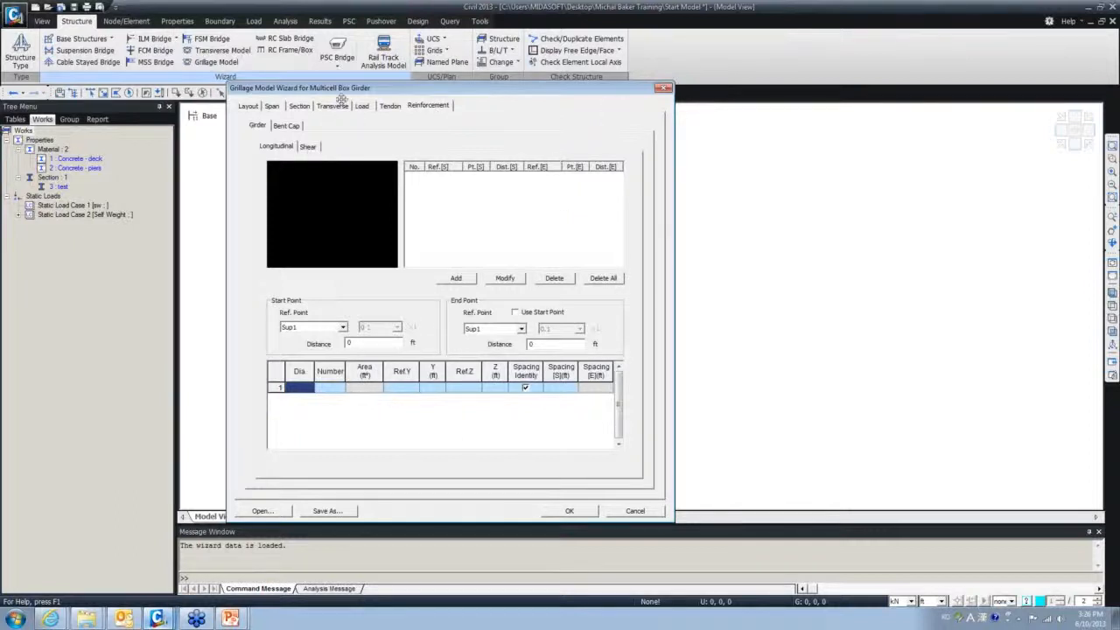
- Return to the Section settings and confirm the wizard, building the 1048-node, 1921-element grillage
click(301, 107)
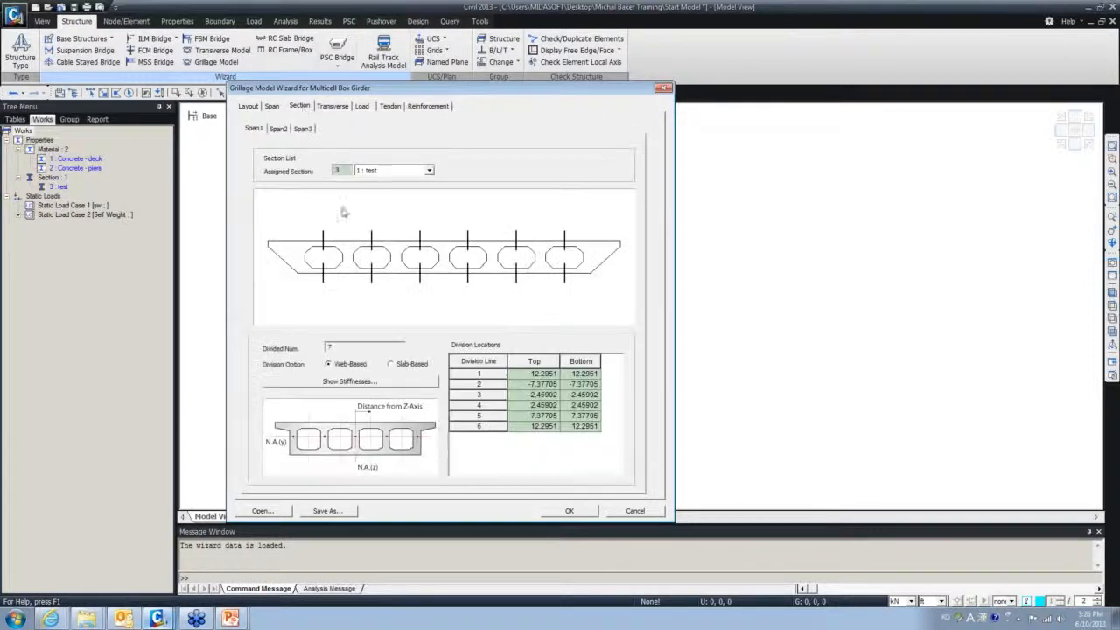
click(569, 511)
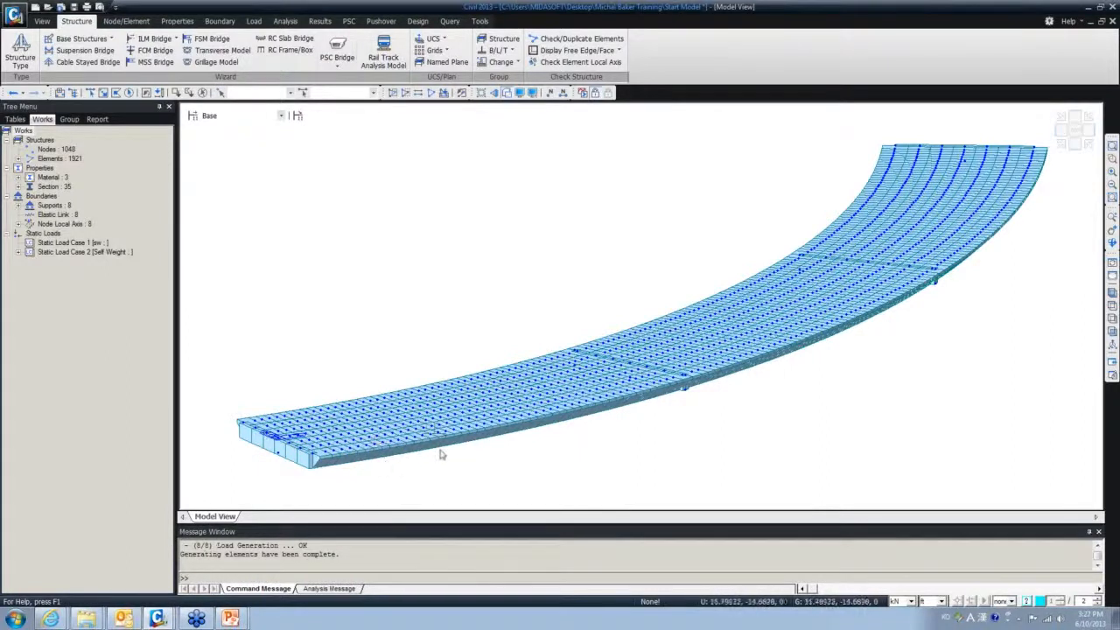
- Inactivate the Abutment-1 section elements to expose the girder voids, viewing the full curved deck
ctrl+middle_drag(462, 453, 533, 408)
scroll(555, 446, up, 6)
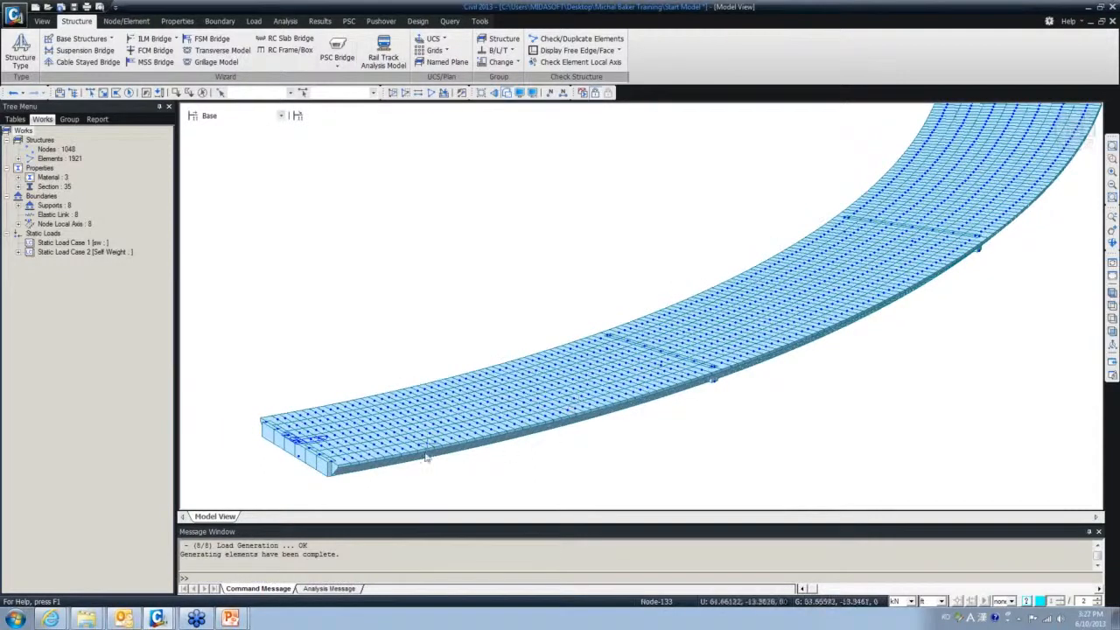
scroll(427, 456, up, 5)
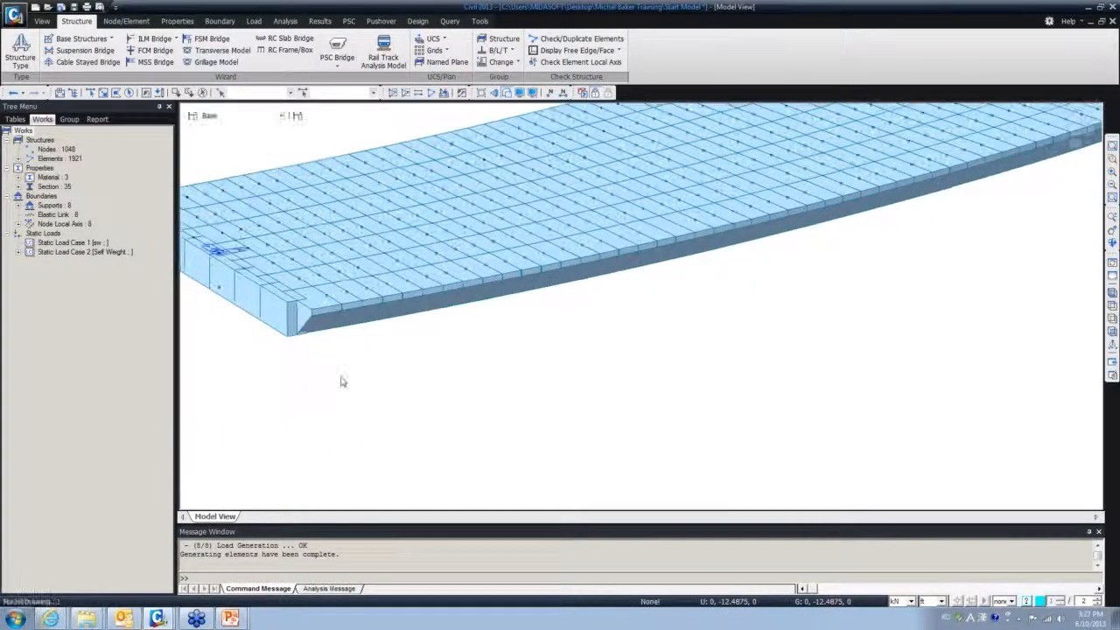
ctrl+middle_drag(342, 382, 585, 461)
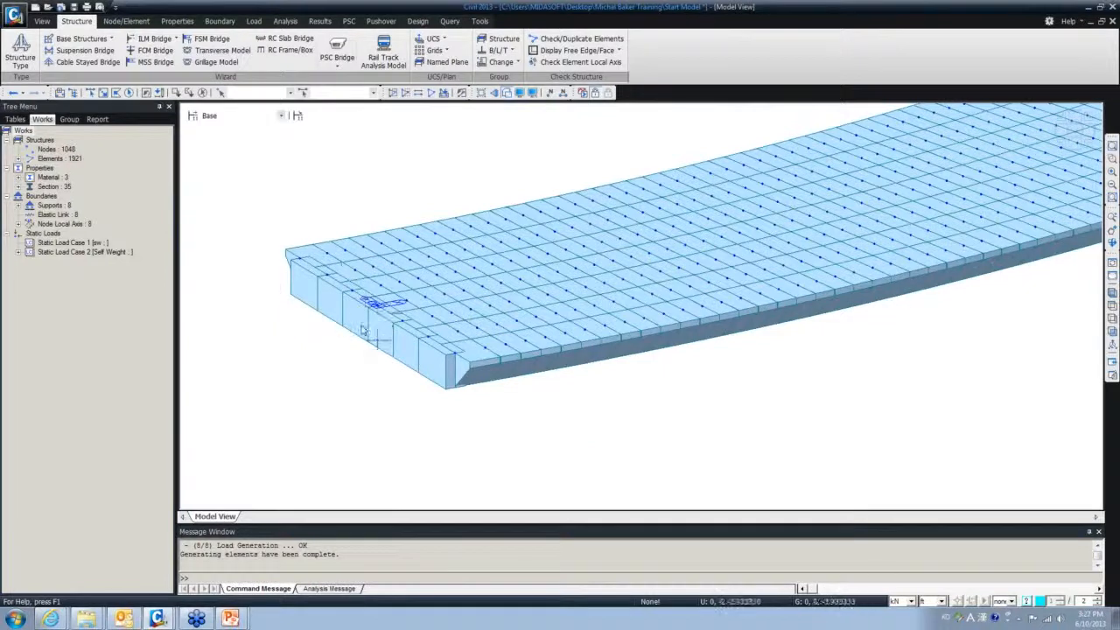
click(18, 188)
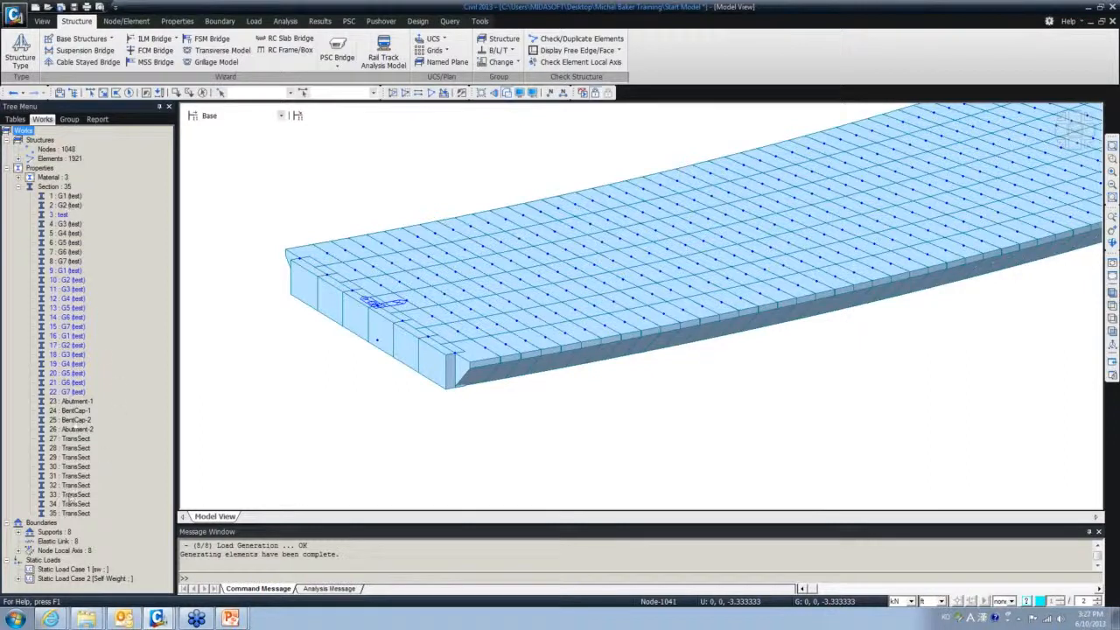
click(77, 403)
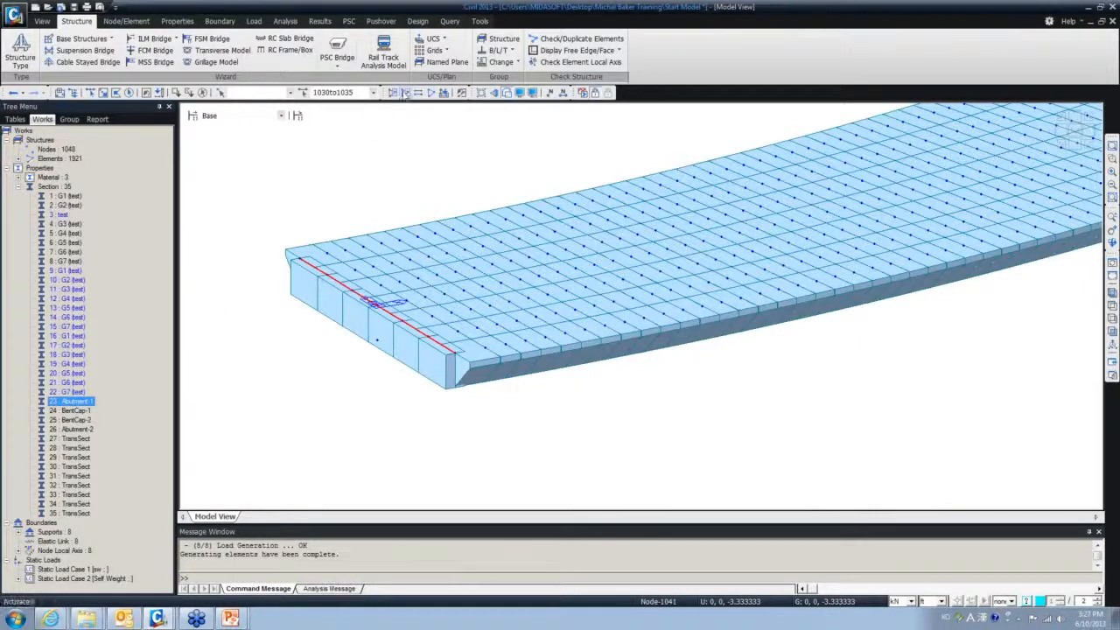
click(404, 94)
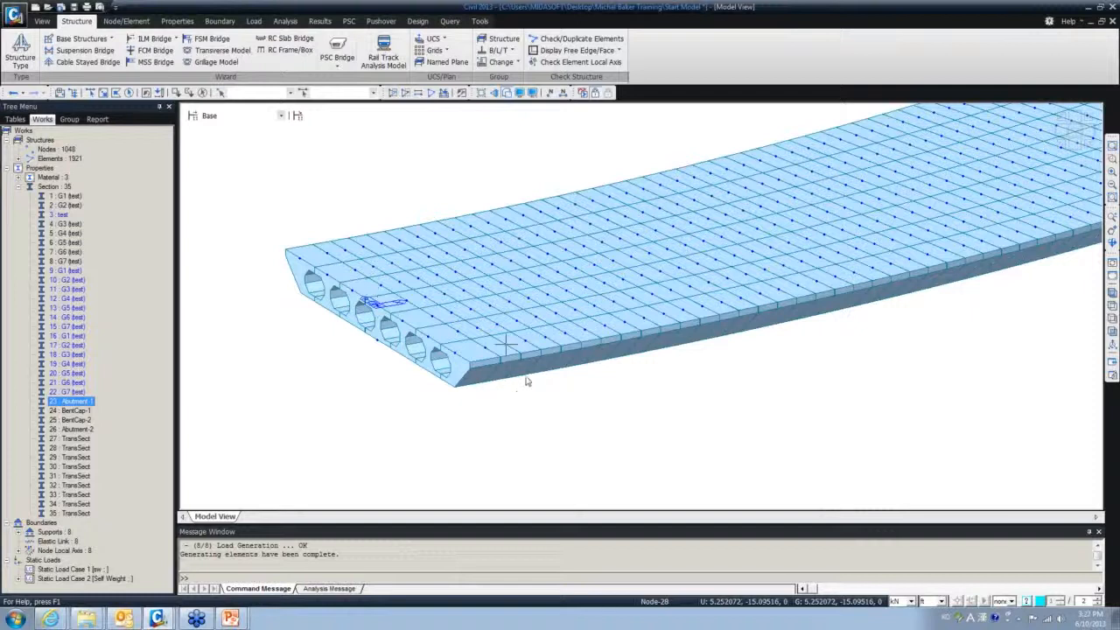
scroll(598, 412, down, 5)
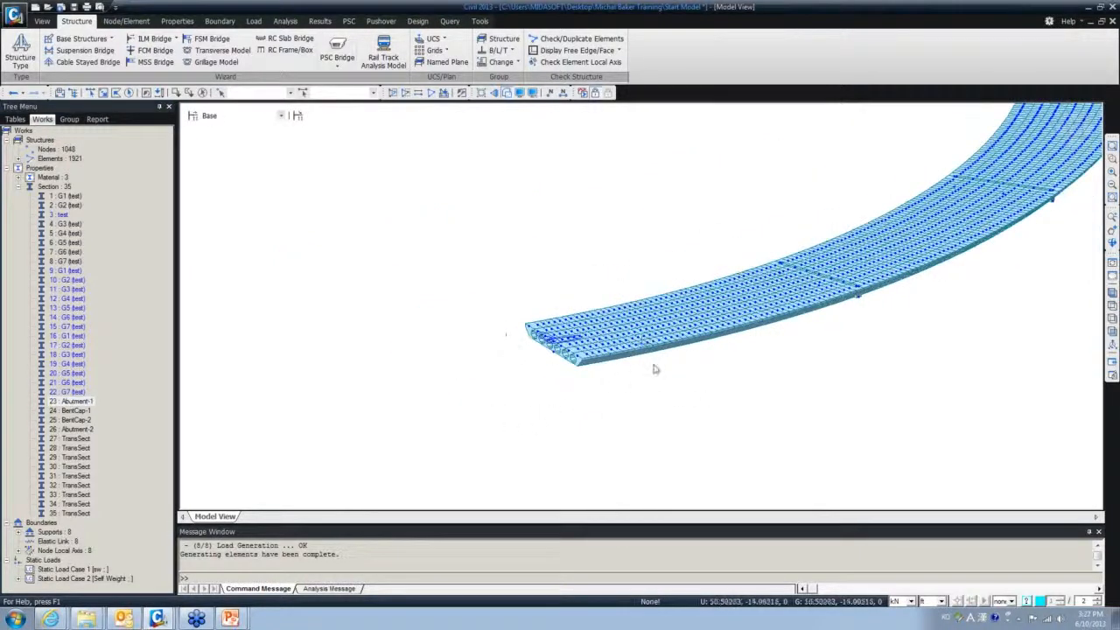
ctrl+middle_drag(655, 371, 404, 454)
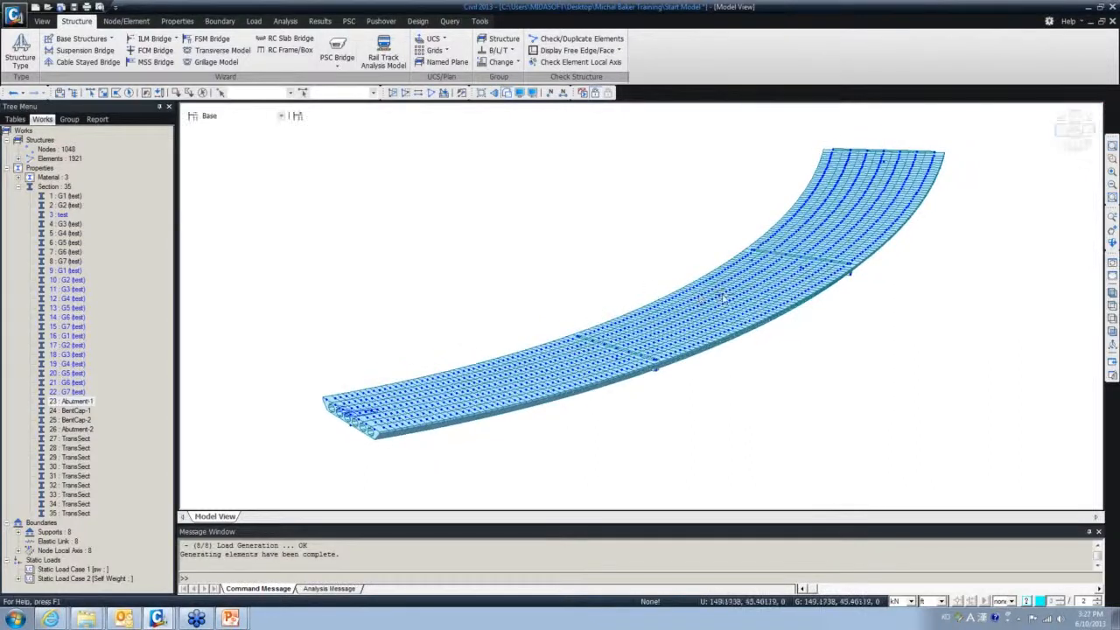
- Turn off node display in the Display settings and view the curved deck mesh from several angles
click(520, 93)
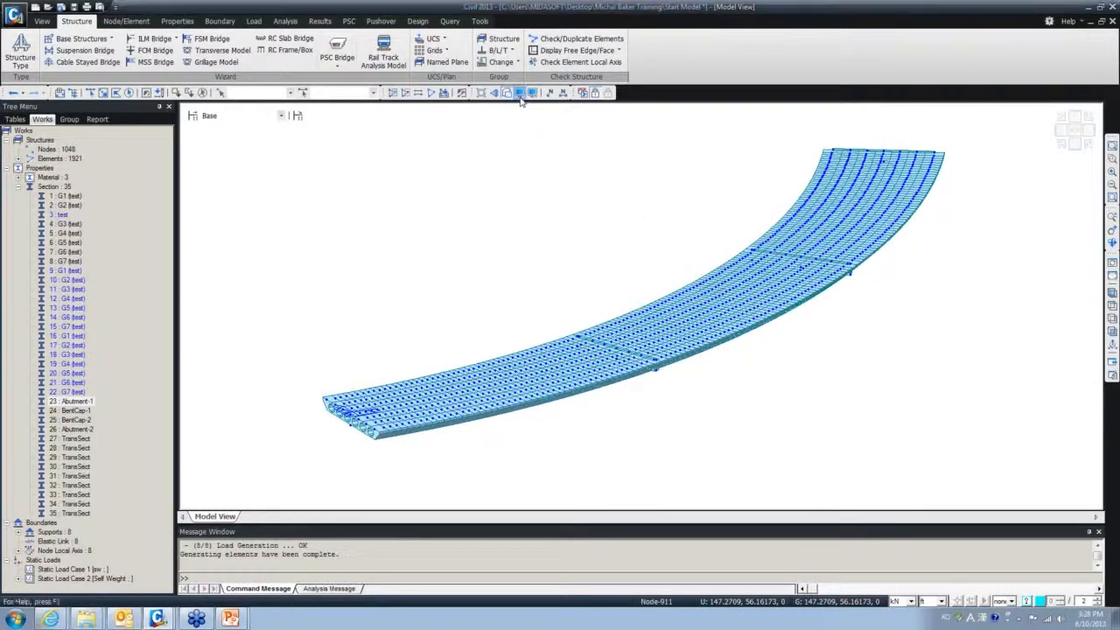
click(475, 246)
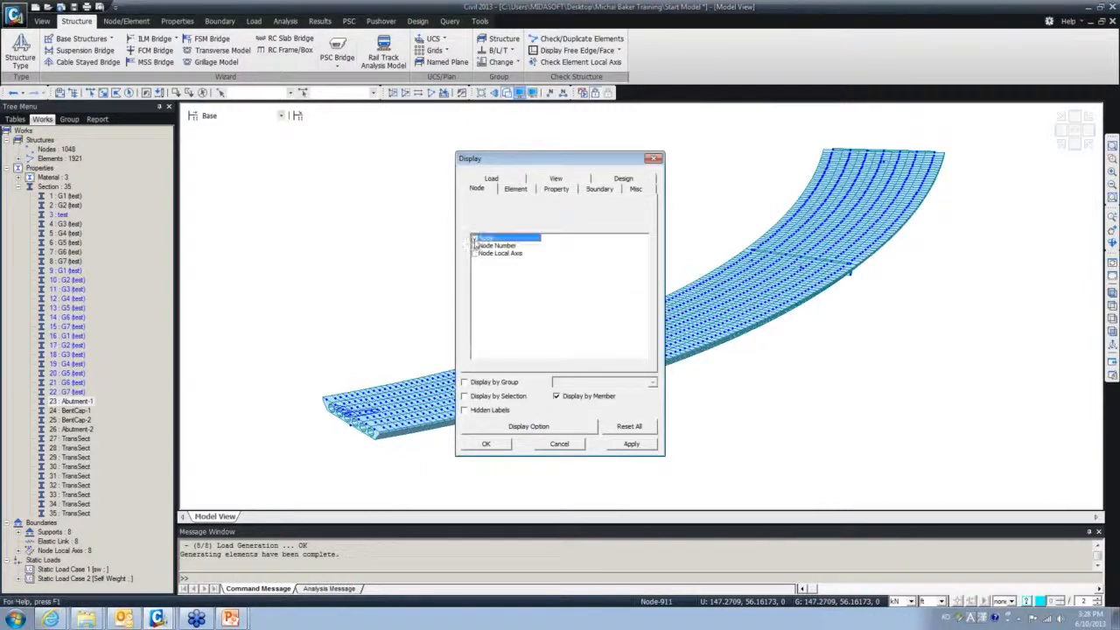
click(484, 444)
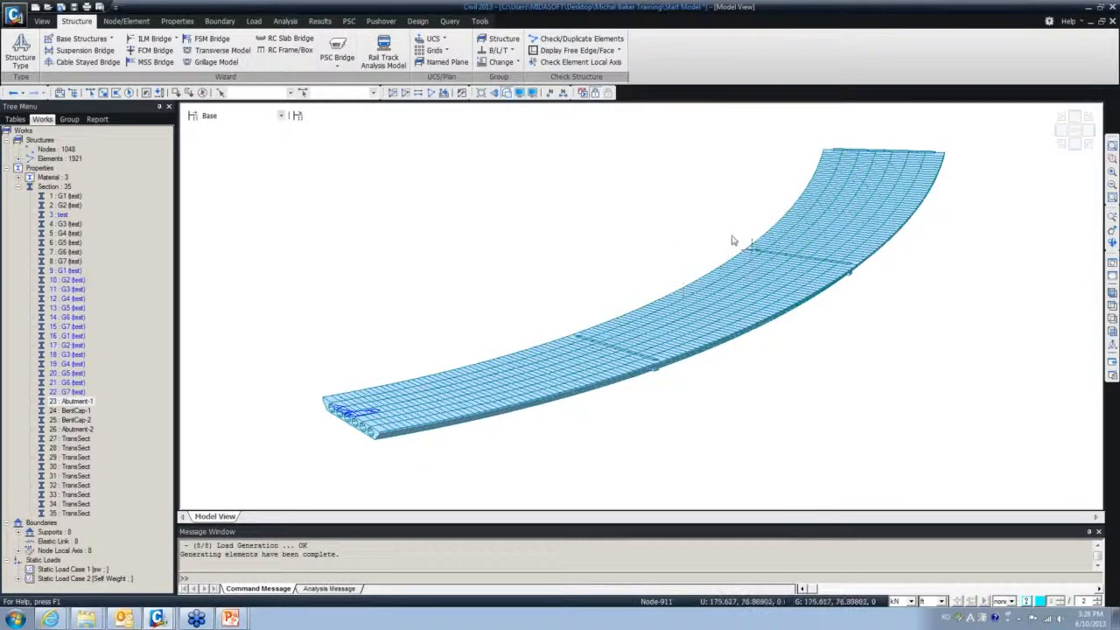
mouse_move(751, 248)
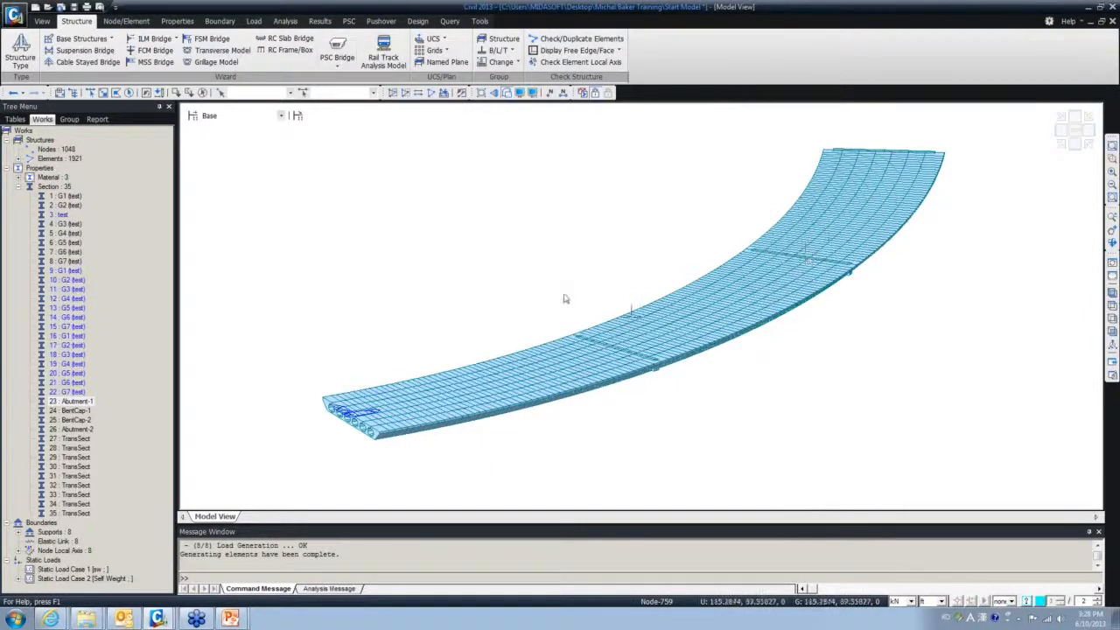
ctrl+middle_drag(535, 323, 595, 315)
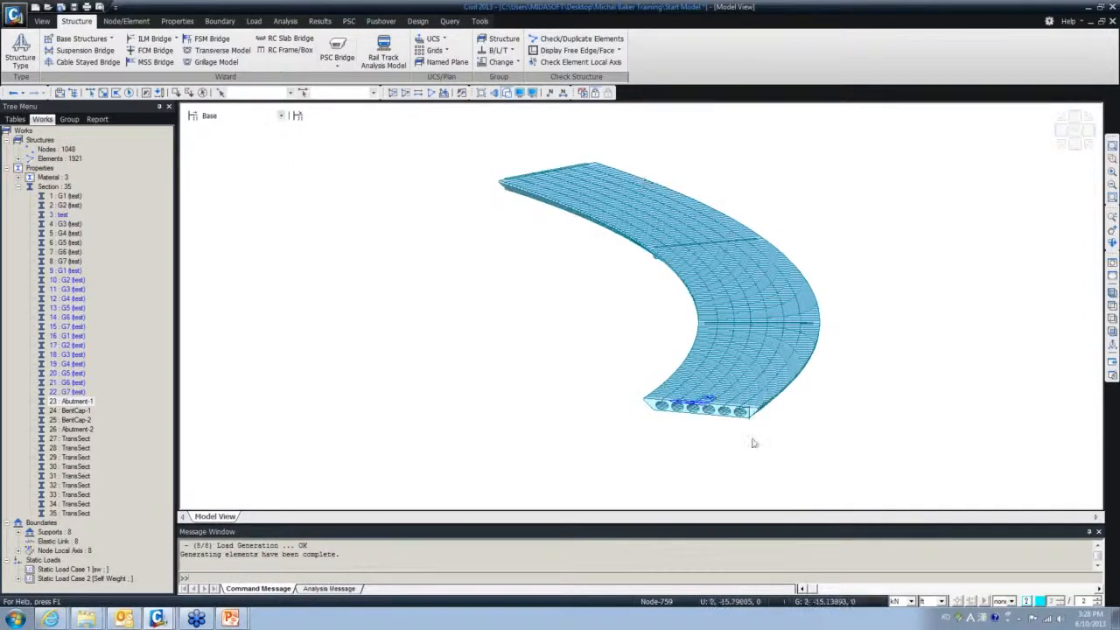
ctrl+middle_drag(719, 467, 516, 490)
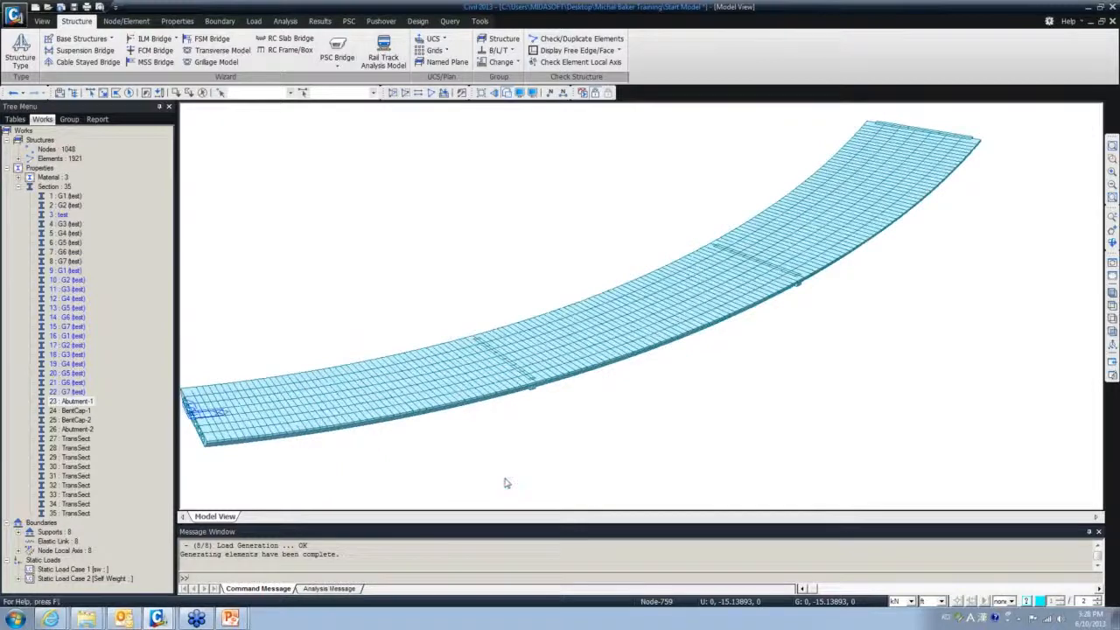
drag(505, 482, 593, 461)
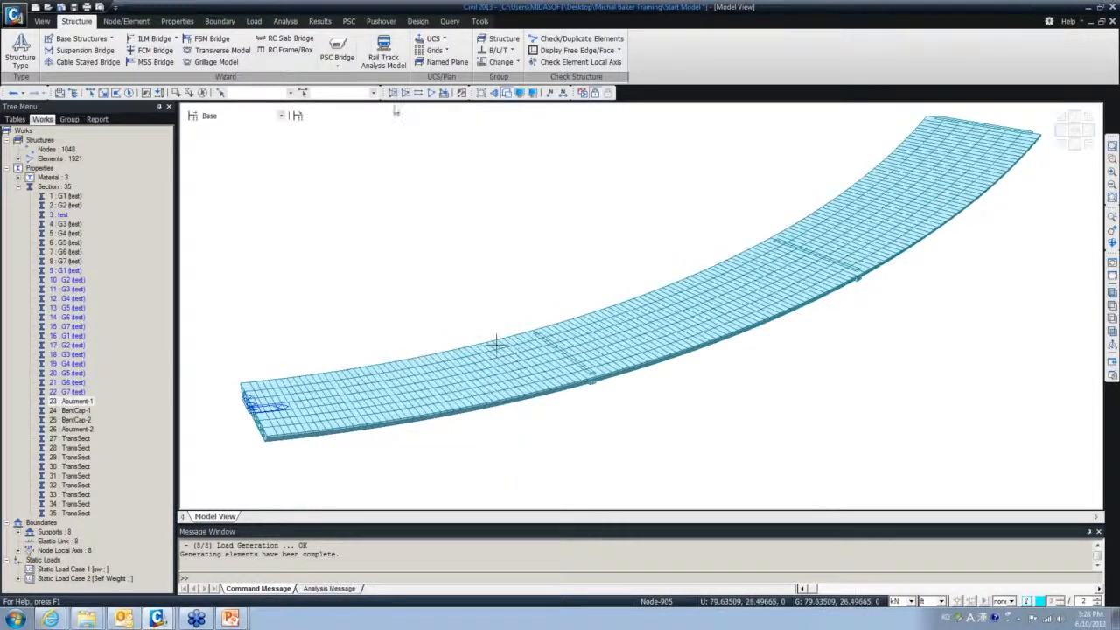
- Add a new tendon property named 'Tendon' with type Internal(Post-Tension)
click(254, 21)
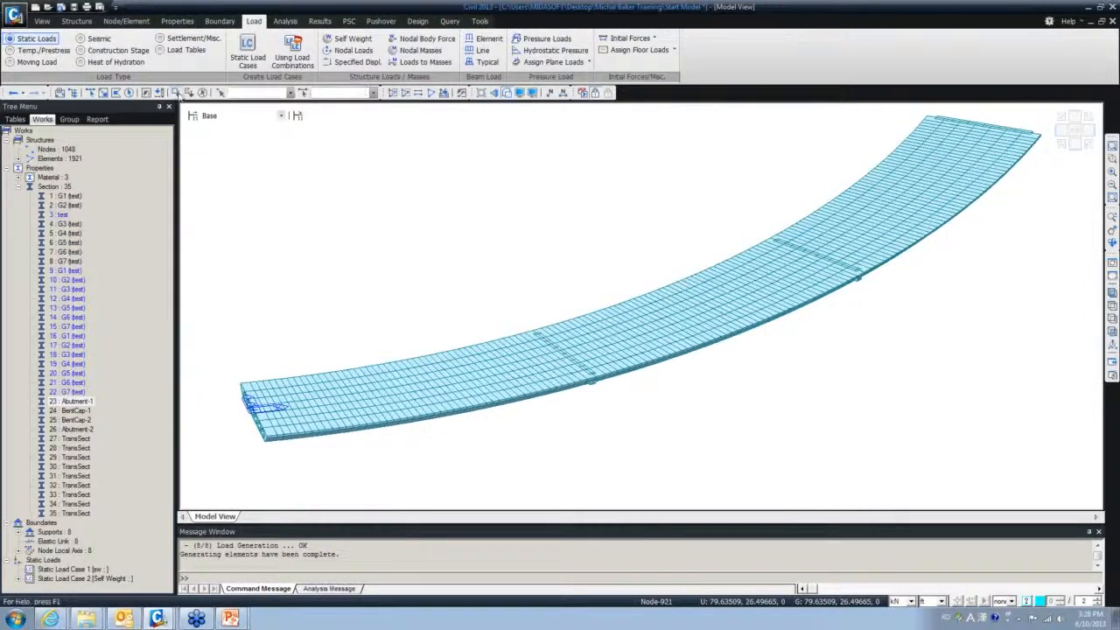
click(42, 50)
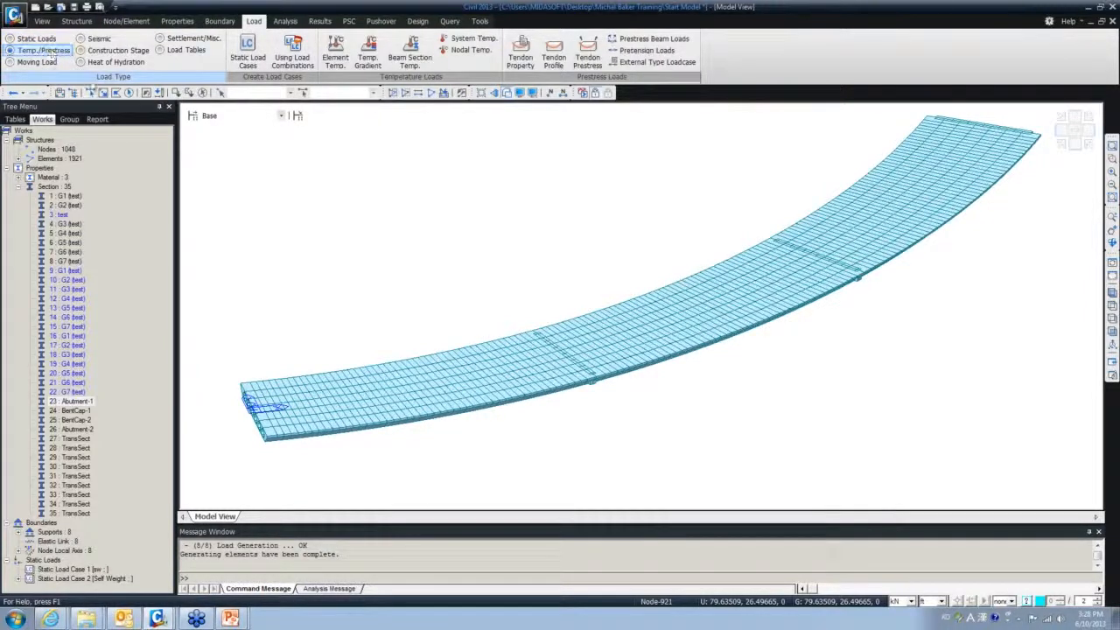
click(522, 59)
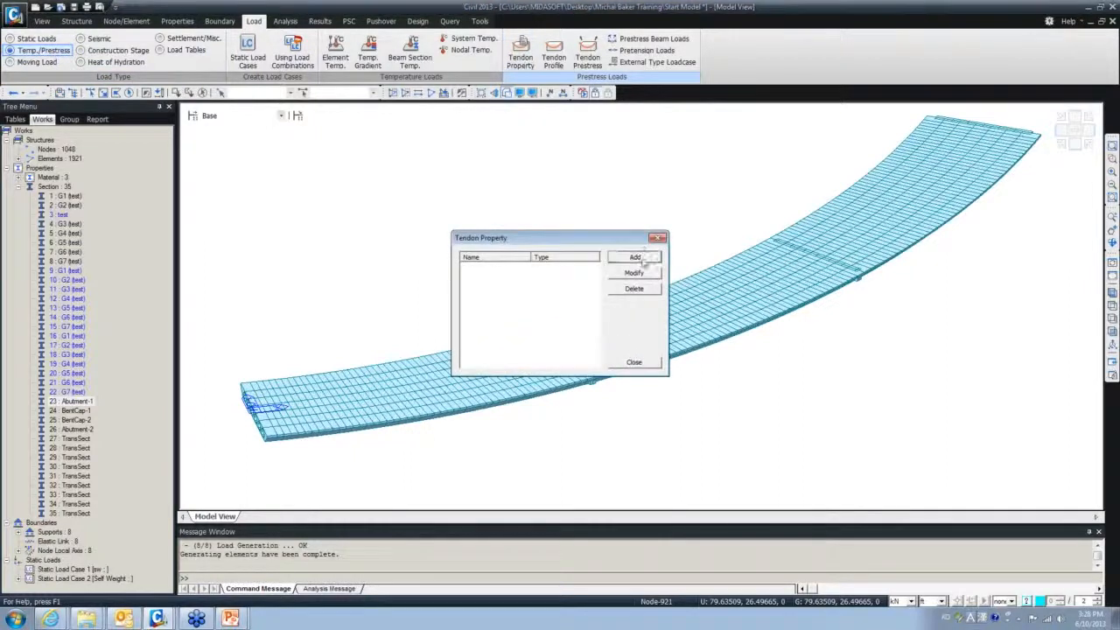
click(643, 258)
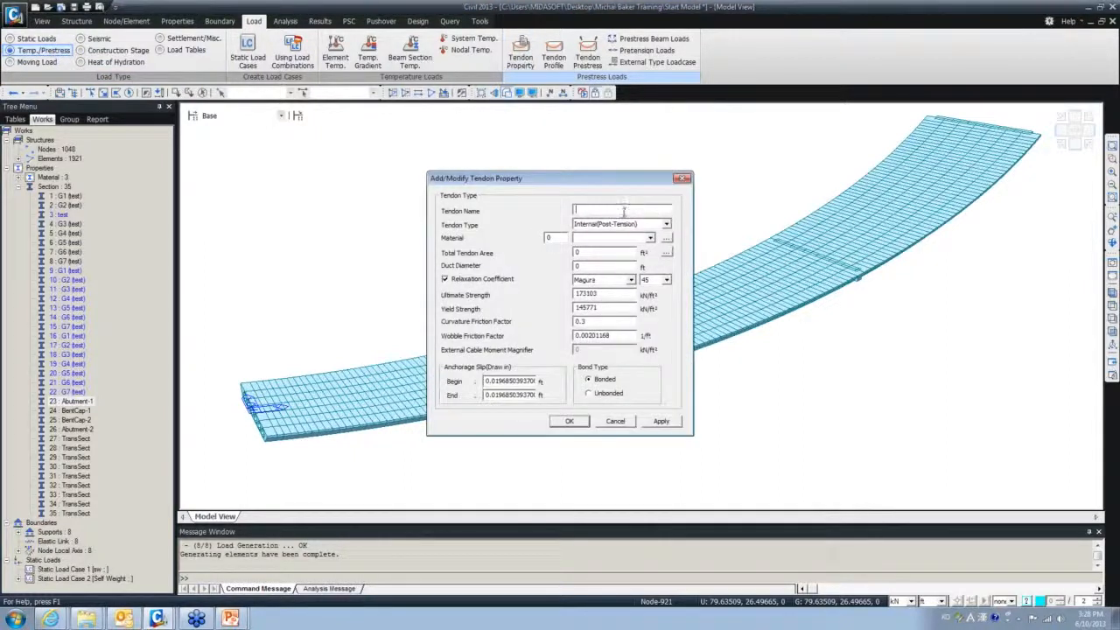
text(Tendon)
click(666, 224)
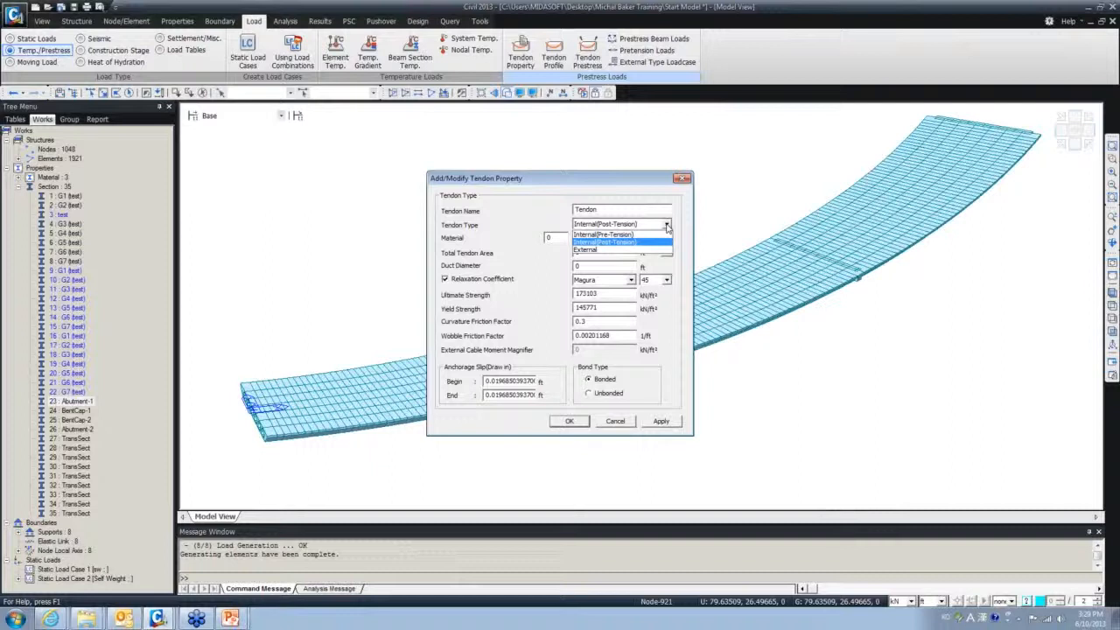
click(638, 242)
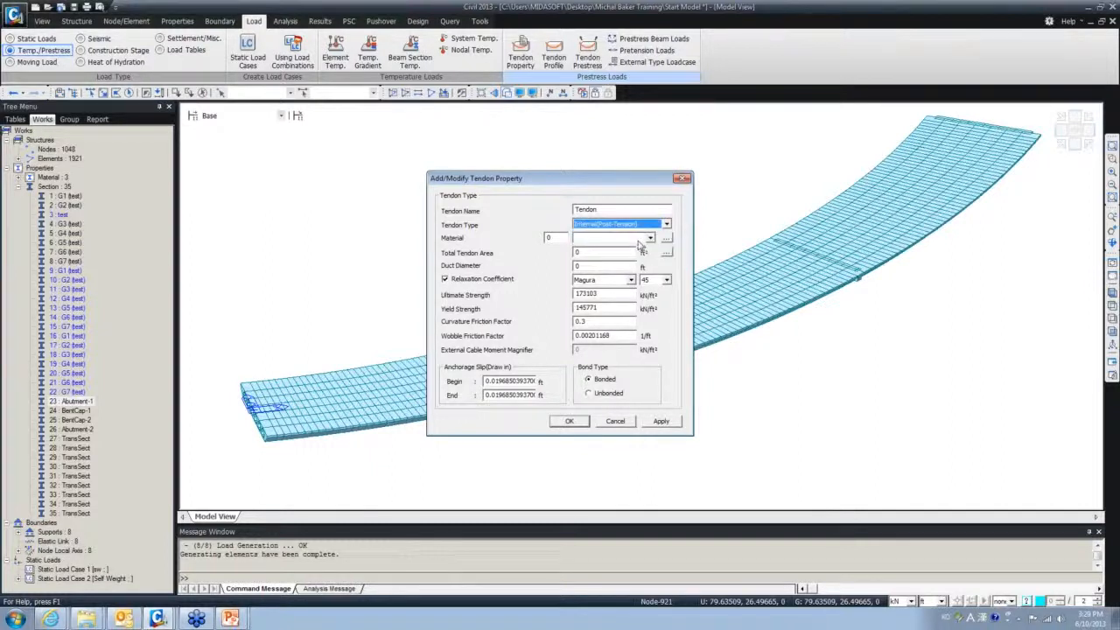
- Browse the tendon material choices, then open the model's material definitions to add tendon steel
click(650, 239)
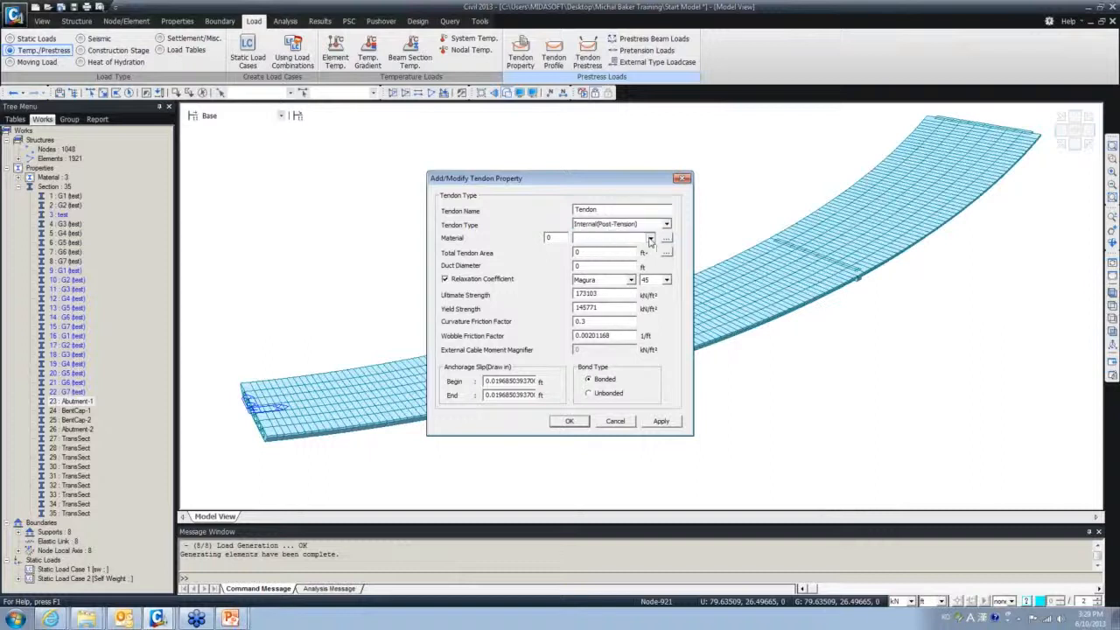
click(650, 239)
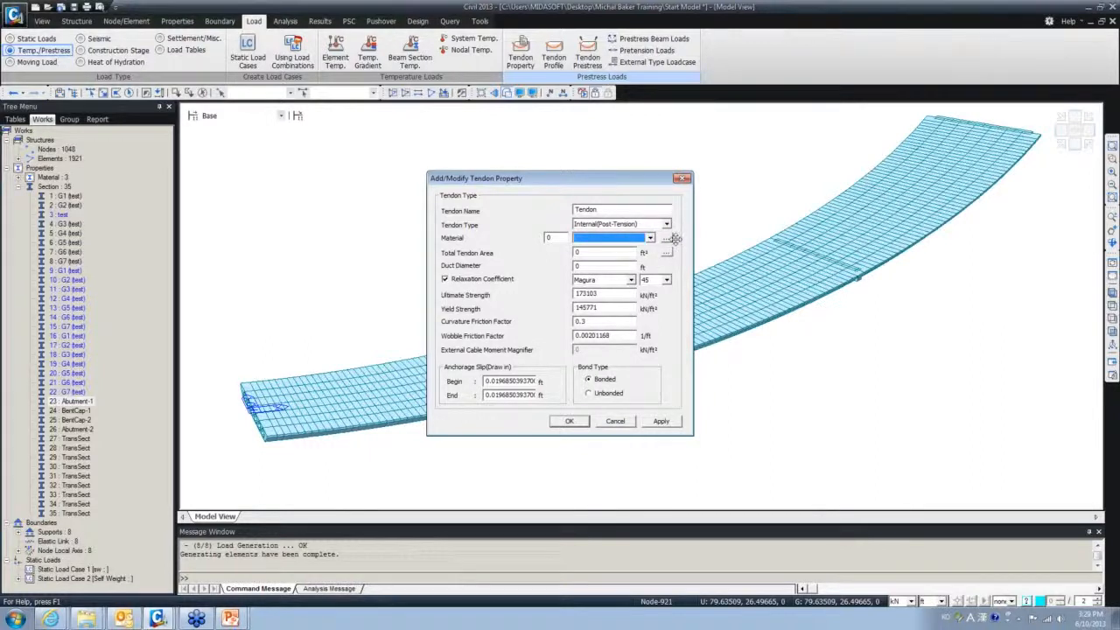
click(650, 238)
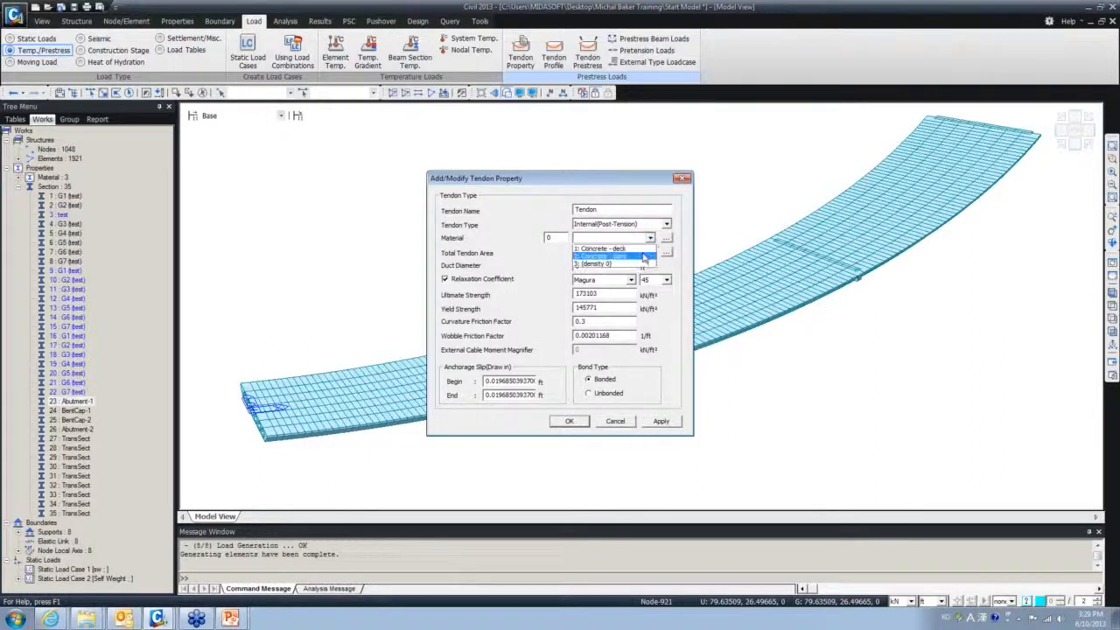
click(654, 239)
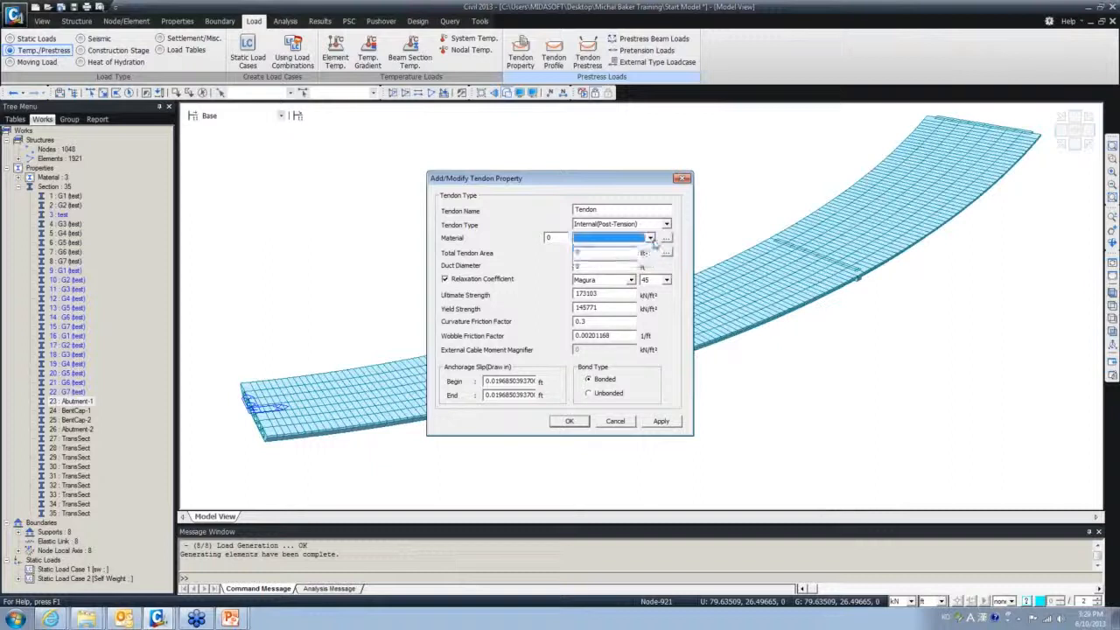
click(667, 239)
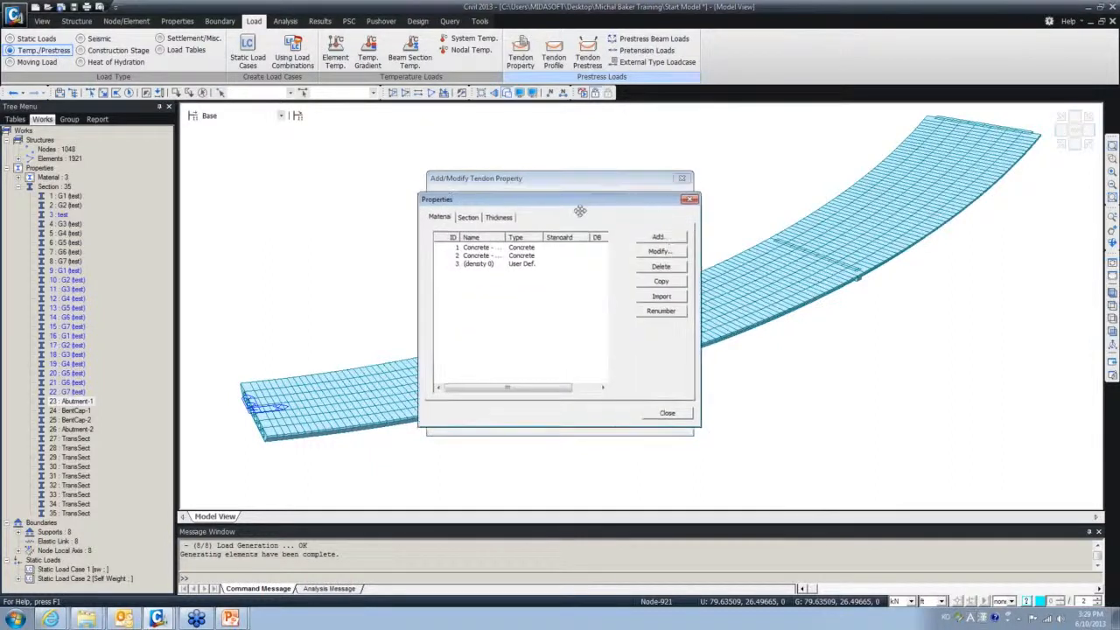
- Add material 4 as ASTM(S) A416-270(Low) strand steel and close the Properties list
drag(612, 196, 522, 159)
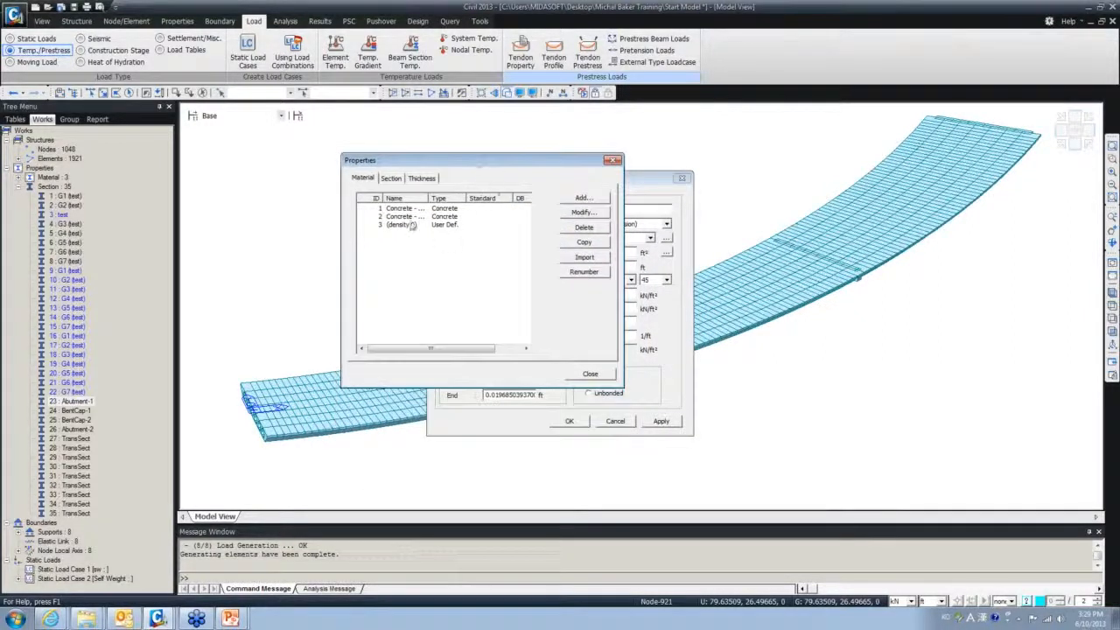
click(589, 201)
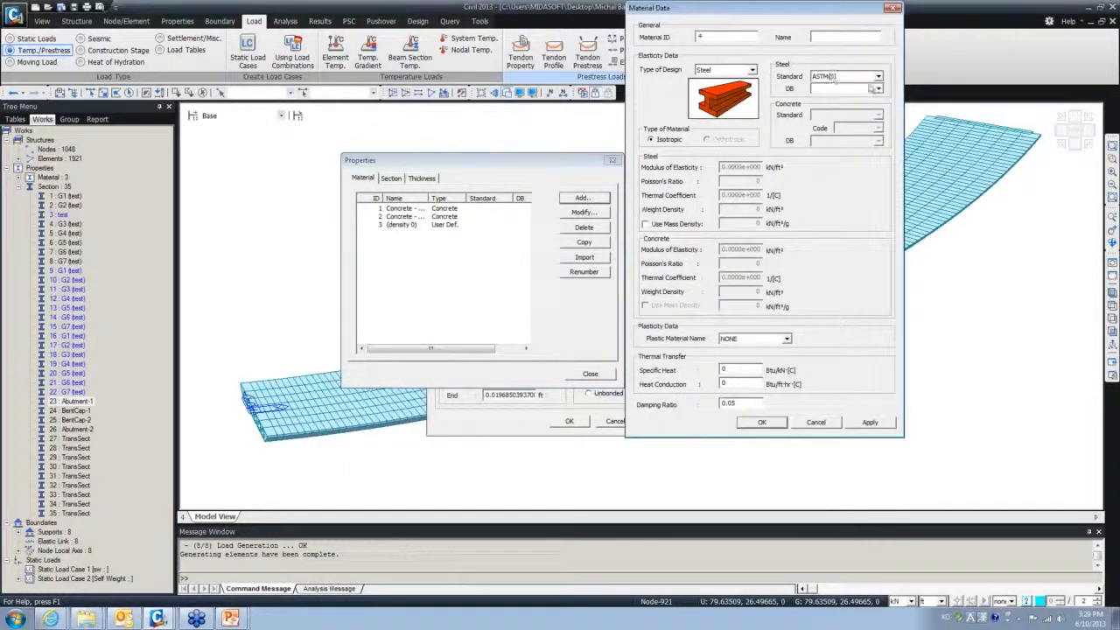
click(878, 89)
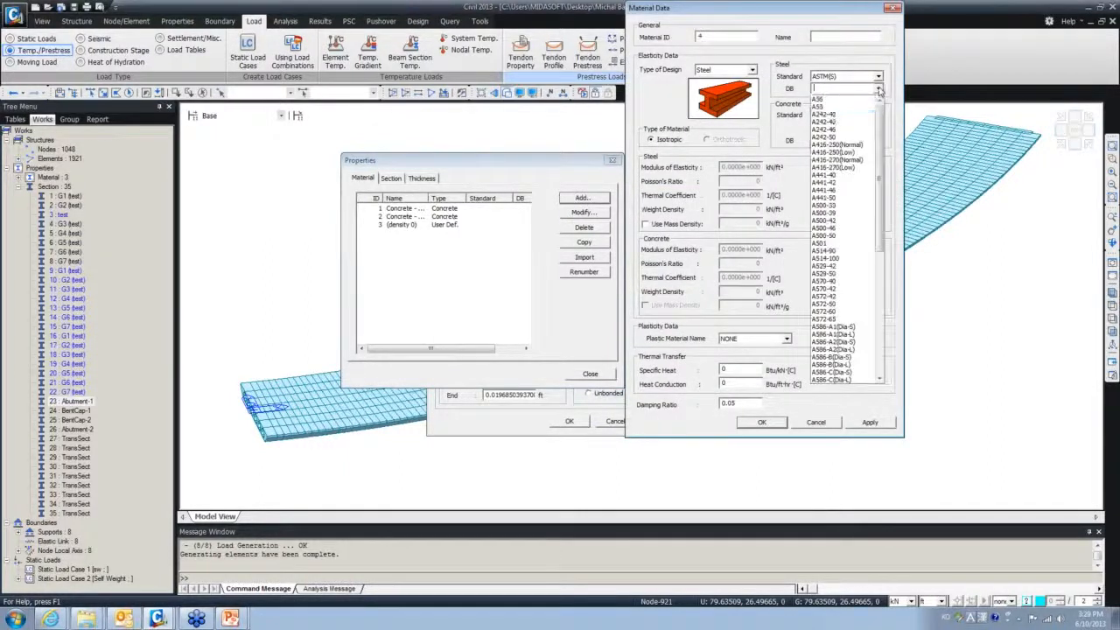
click(854, 169)
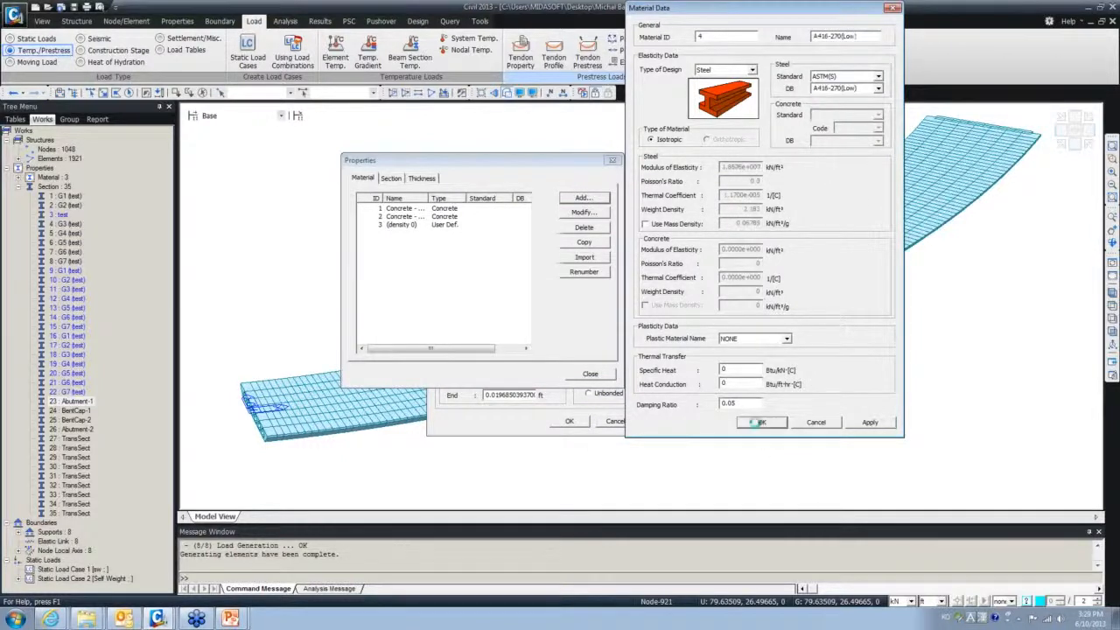
click(755, 424)
click(589, 374)
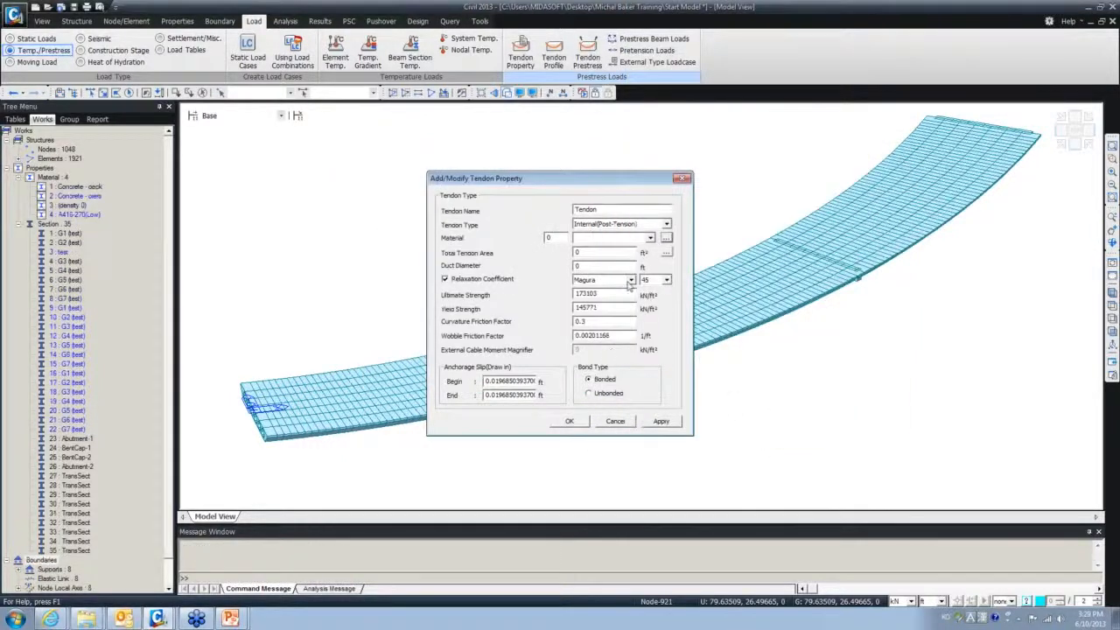
- Assign A416-270(Low) as the tendon material and compute the total tendon area from 2 strands
click(650, 238)
click(627, 268)
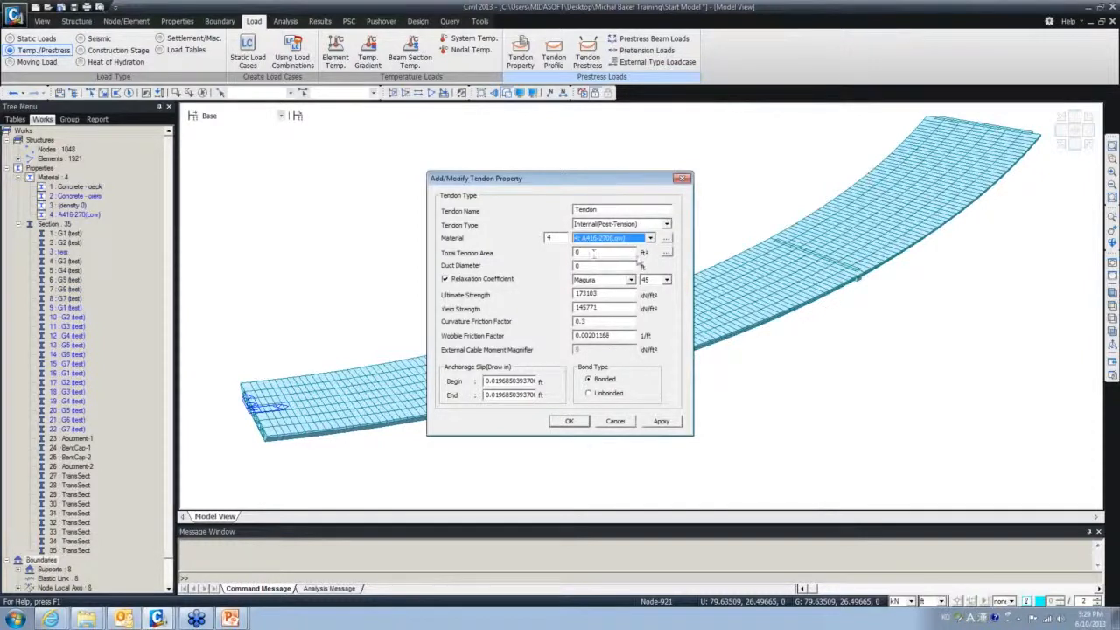
click(666, 252)
key(Tab)
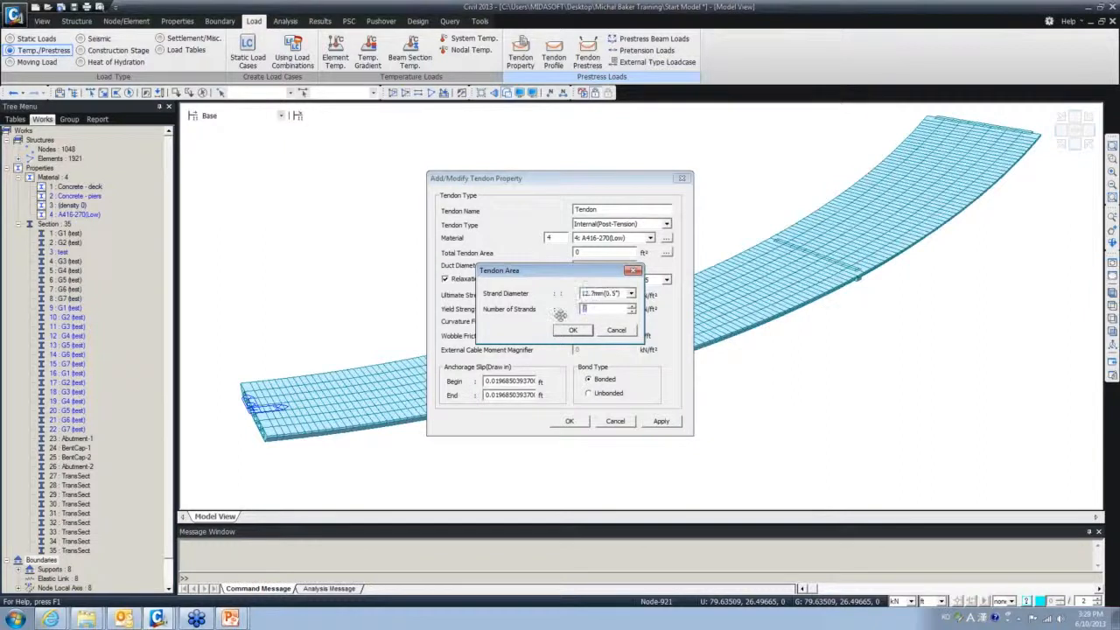
text(21)
click(573, 330)
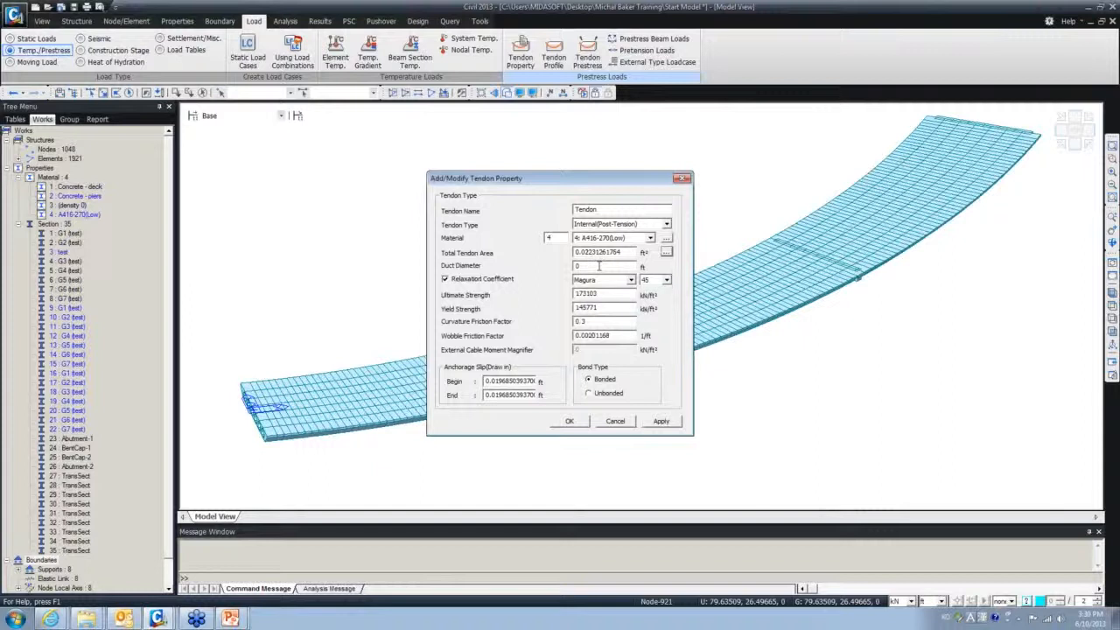
- Set the duct diameter to 0.2 ft, save the 'Tendon' property, and bring up the Tendon Profile list
double_click(600, 265)
click(577, 266)
drag(585, 252, 597, 267)
drag(587, 266, 568, 265)
key(BackSpace)
text(2)
click(573, 421)
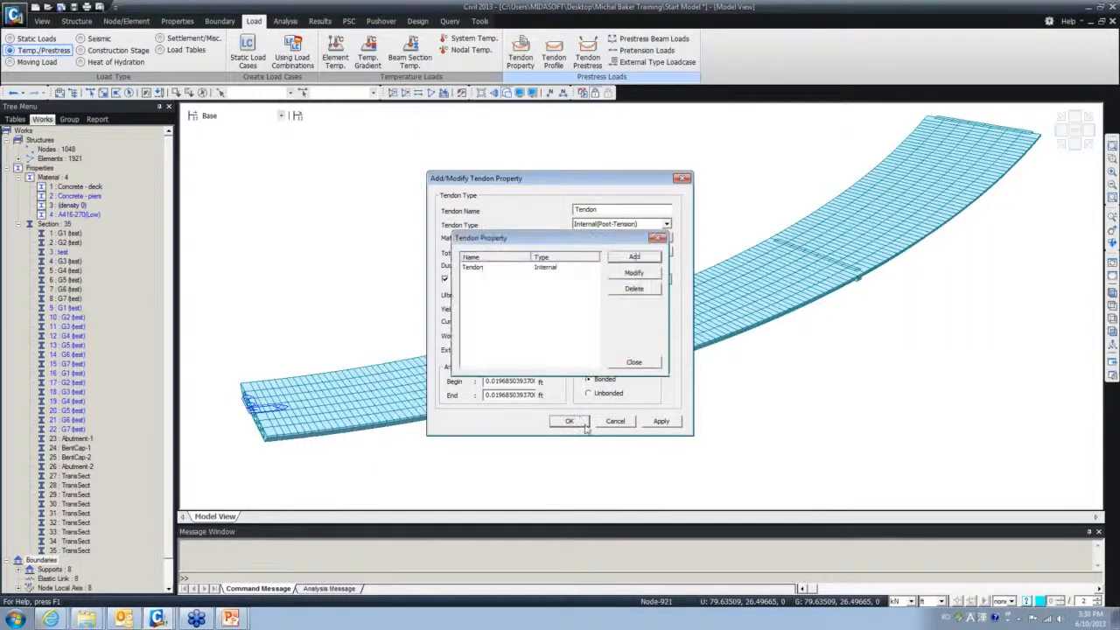
click(634, 363)
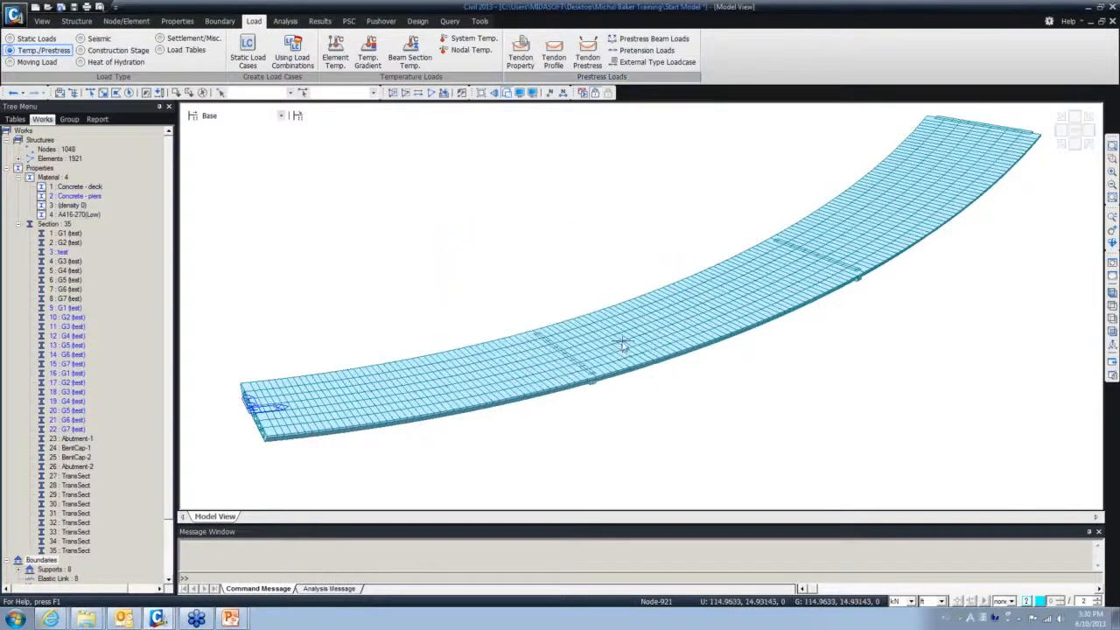
click(560, 70)
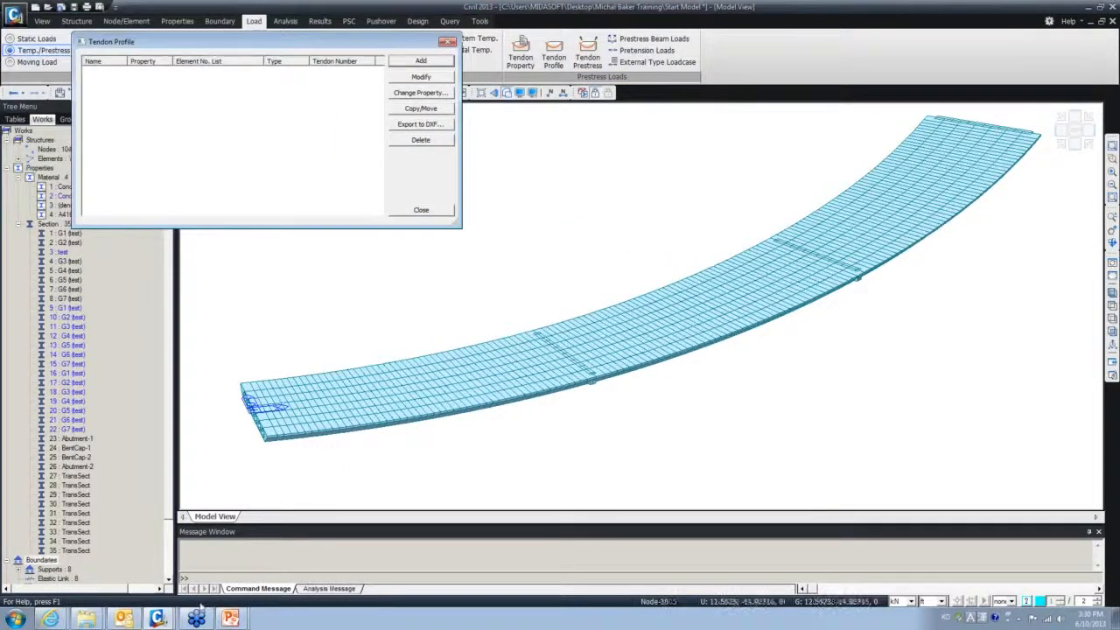
mouse_move(158, 619)
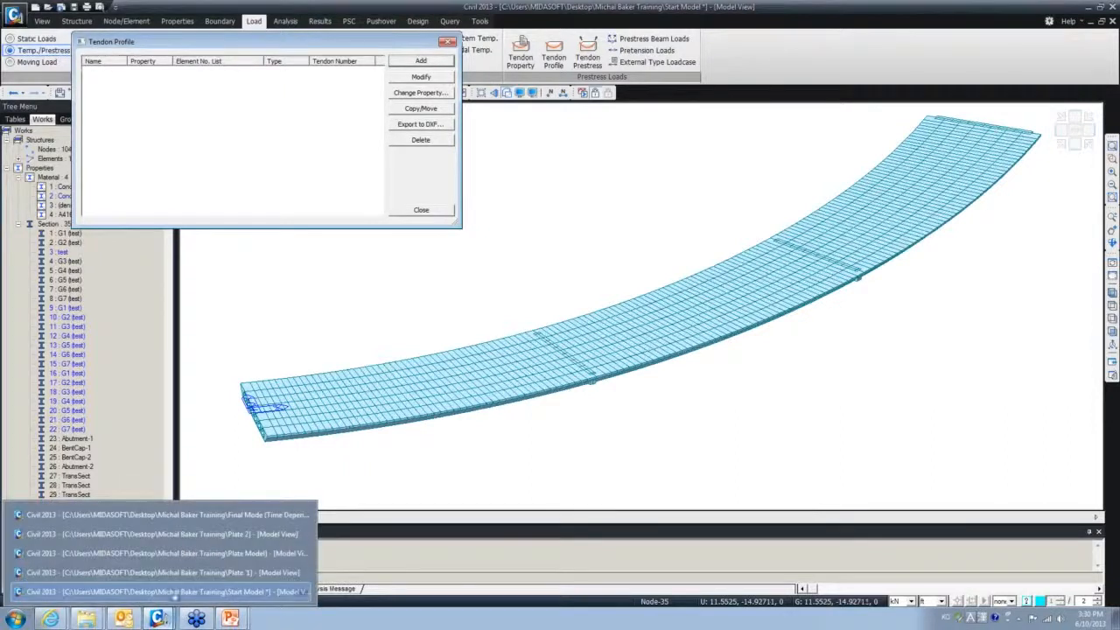
click(175, 515)
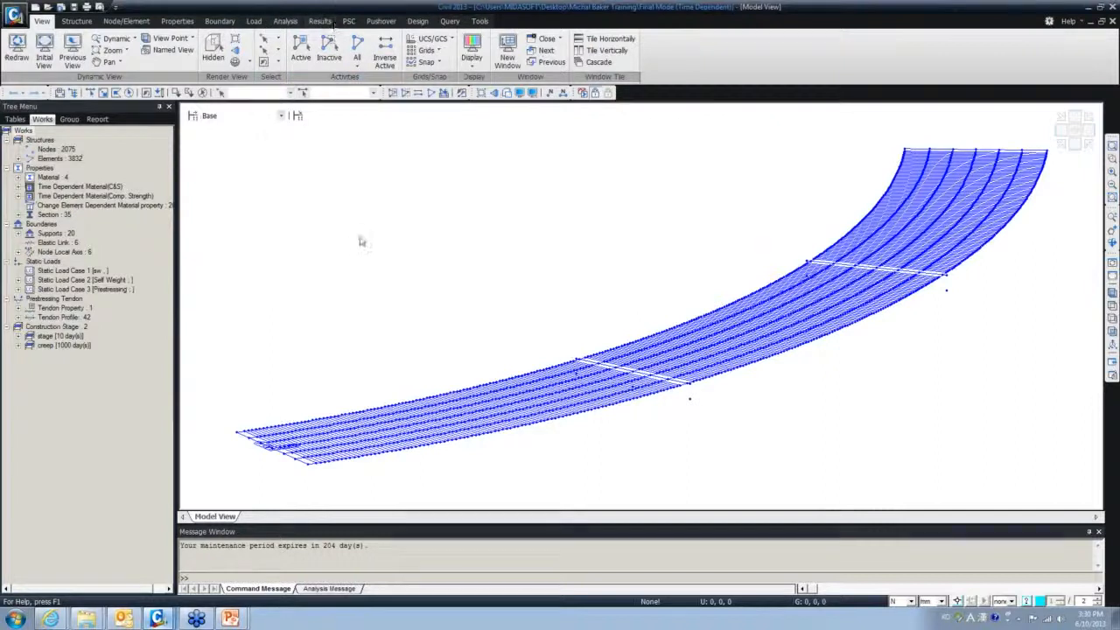
ctrl+middle_drag(380, 231, 373, 181)
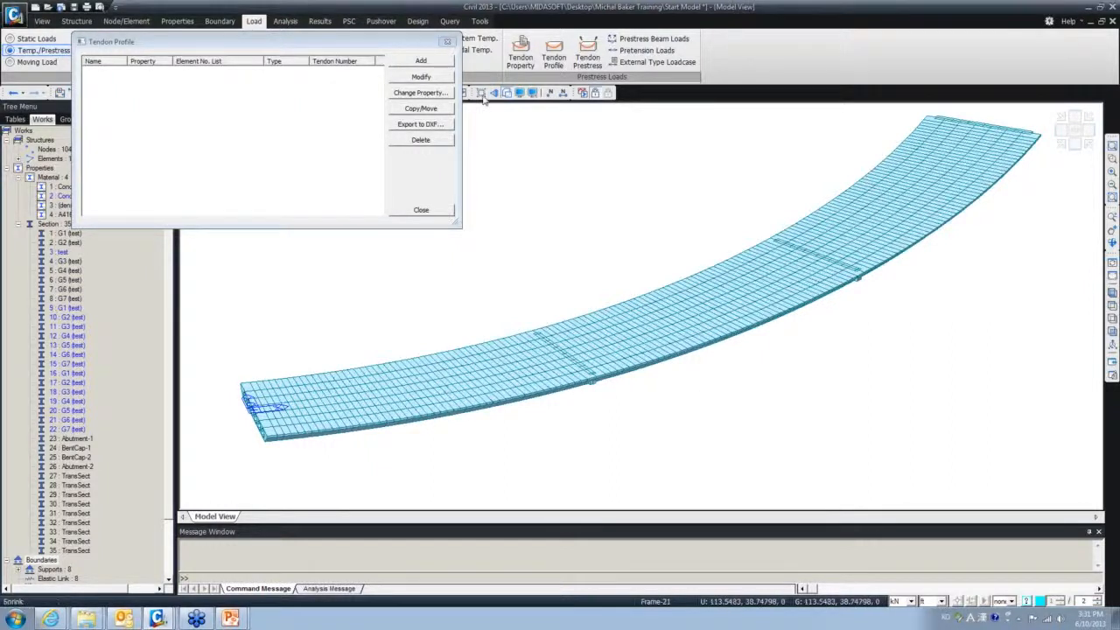
- Close the tendon profile list and switch the status-bar force unit to kips
click(447, 42)
click(911, 601)
click(899, 592)
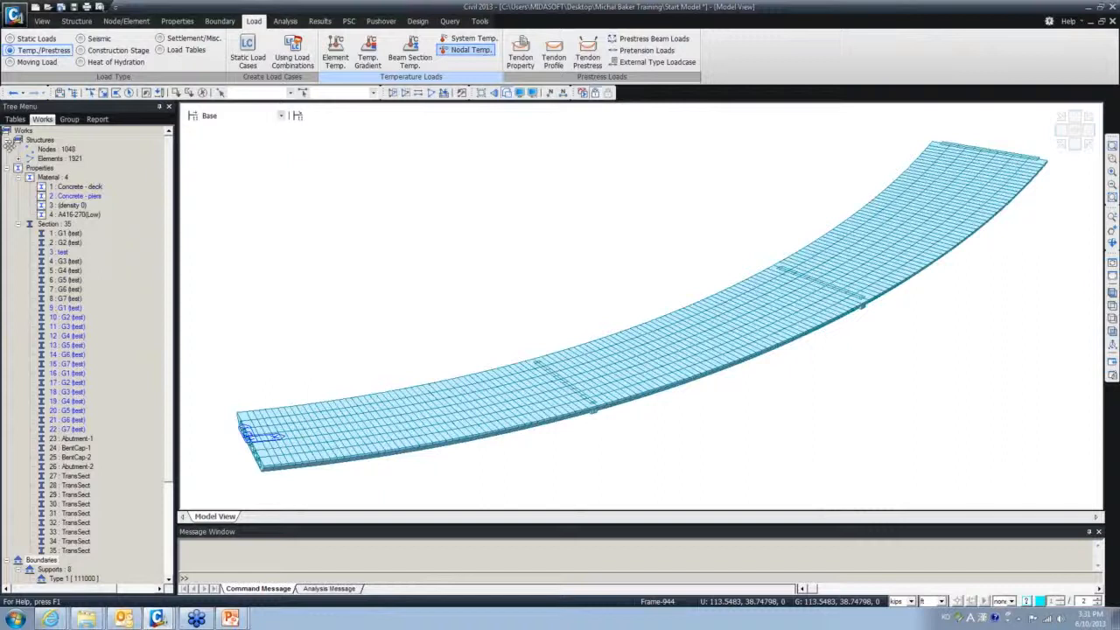
- Bring up tendon G21's profile table, select its x, y, z rows for copying, and move it aside
drag(10, 146, 305, 45)
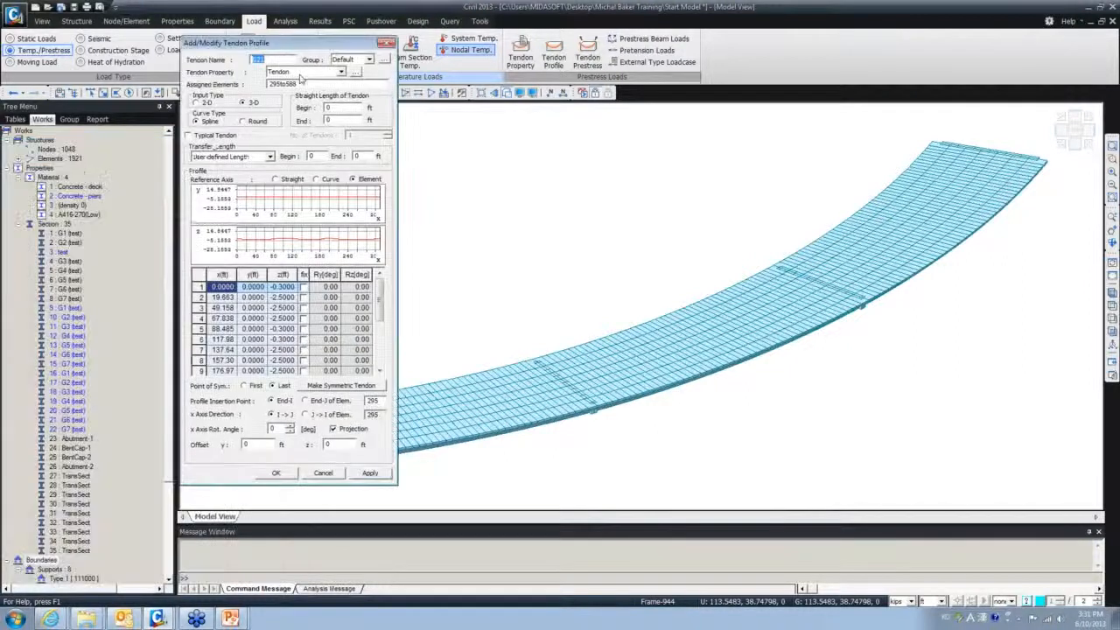
drag(396, 483, 414, 479)
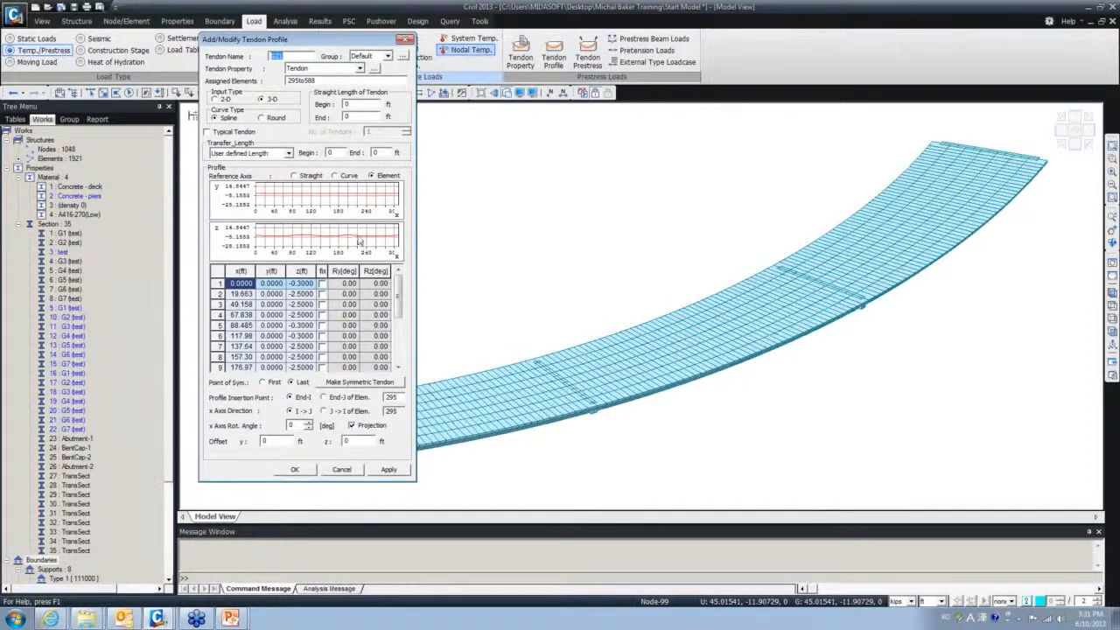
mouse_move(358, 241)
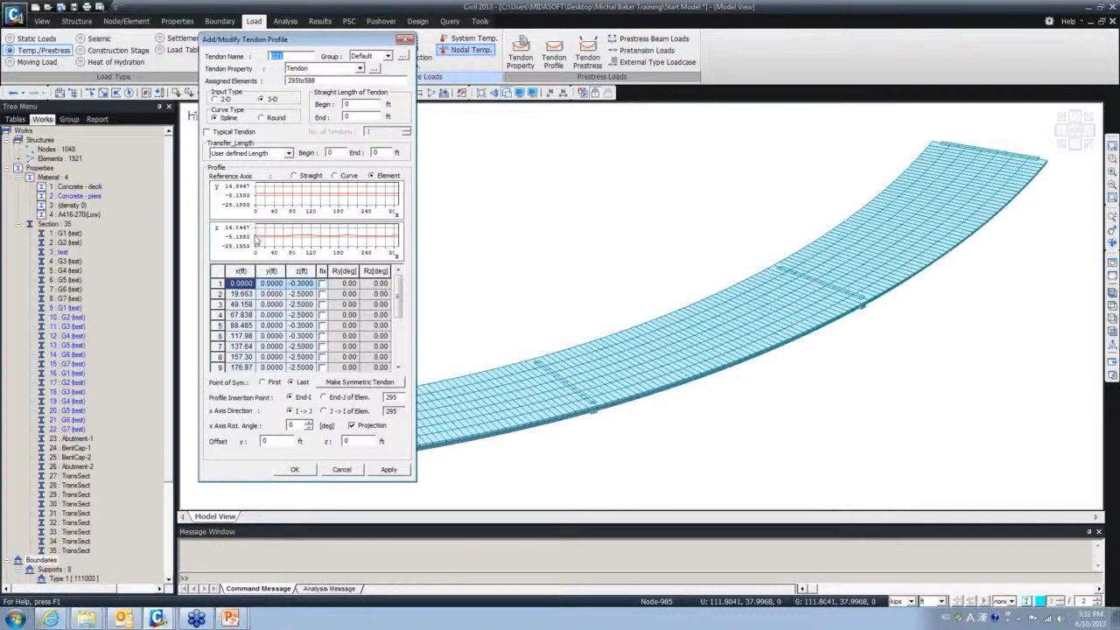
mouse_move(256, 238)
drag(242, 284, 308, 350)
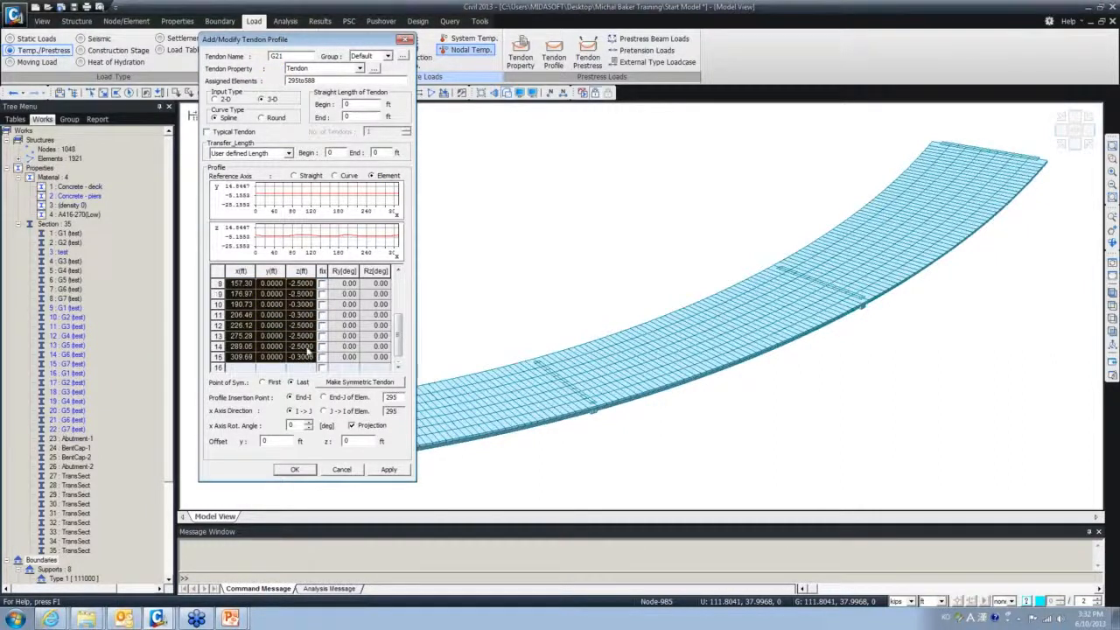
scroll(307, 350, up, 3)
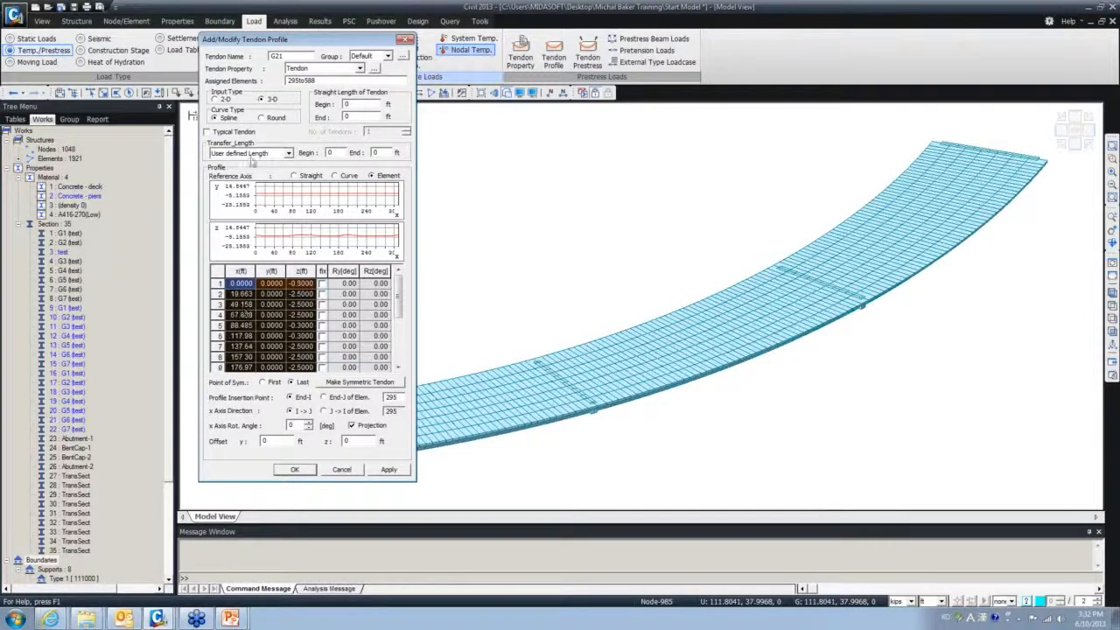
drag(301, 40, 0, 77)
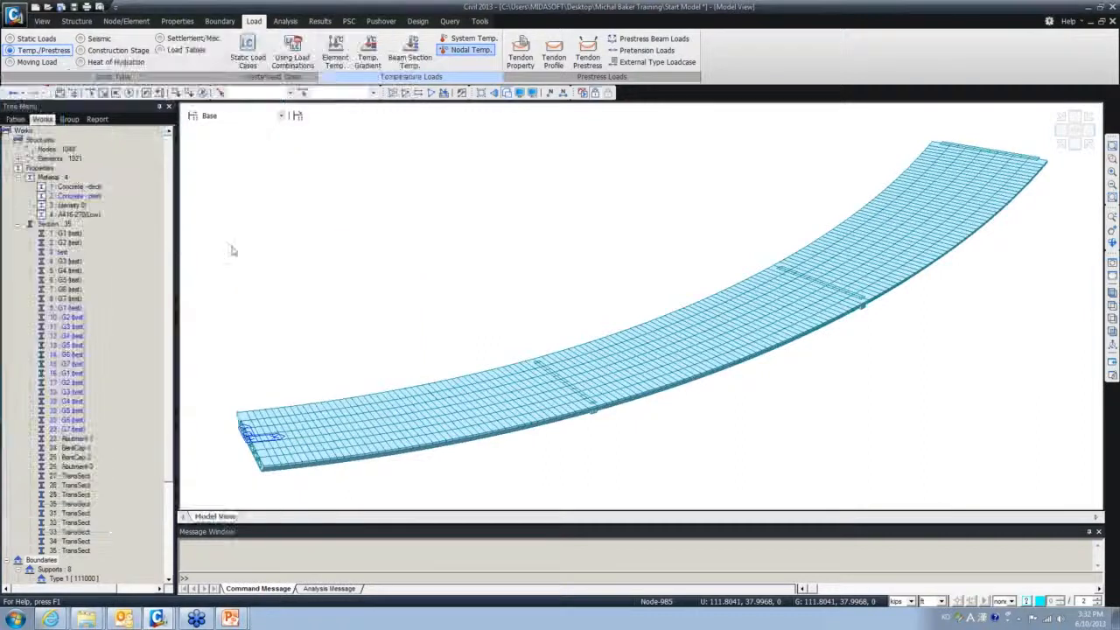
- Start a new tendon profile named T1 that uses the Tendon property
click(18, 224)
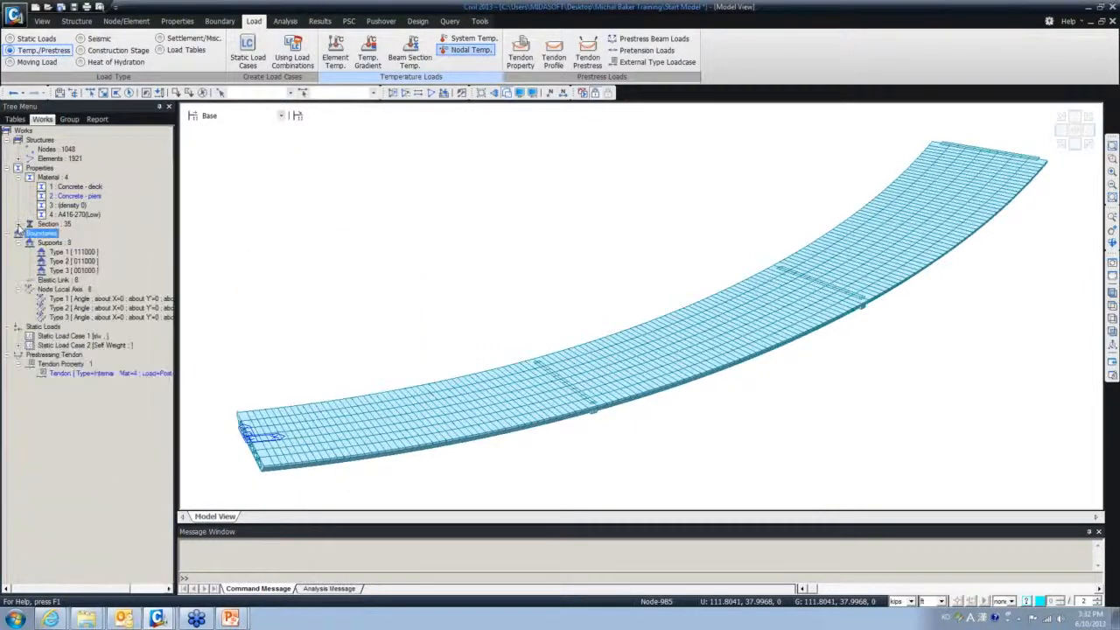
click(553, 58)
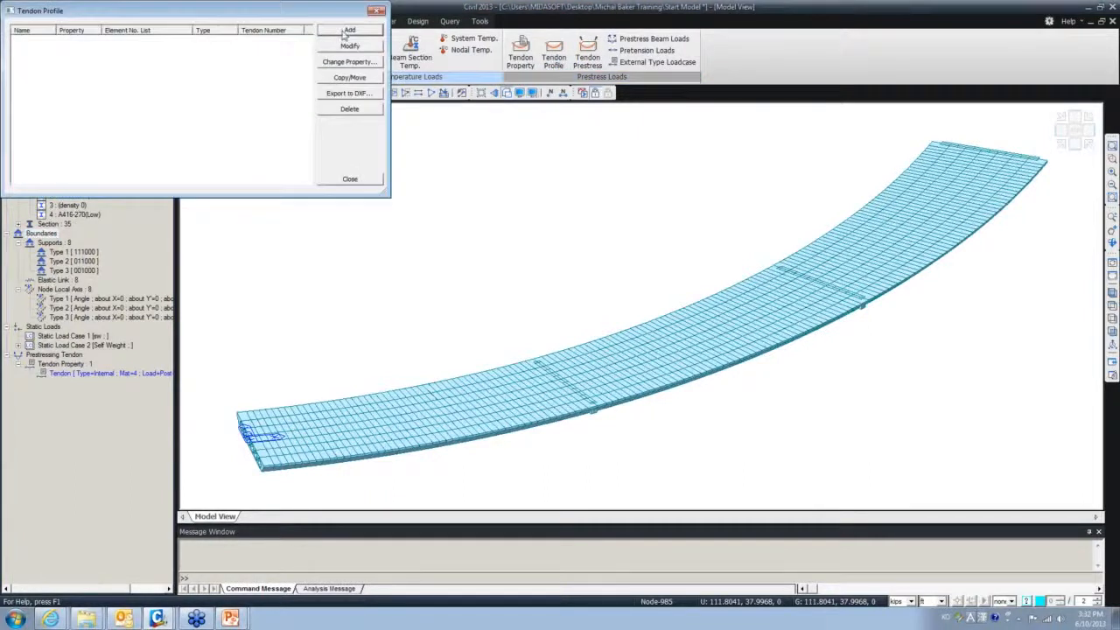
click(347, 31)
drag(157, 25, 245, 51)
text(T1)
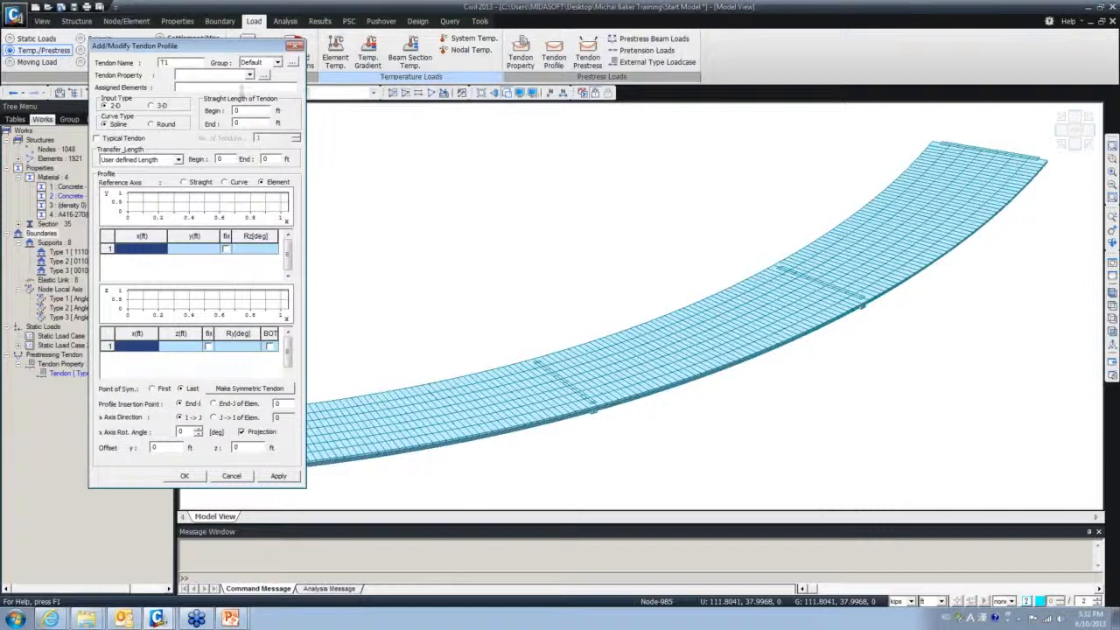
click(249, 74)
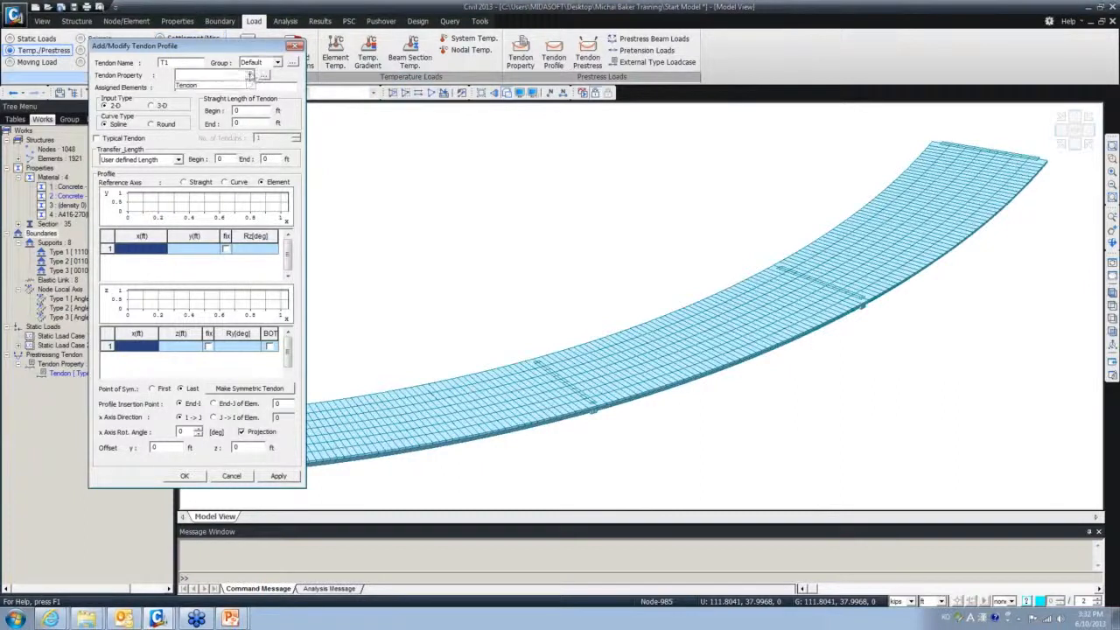
click(245, 85)
click(211, 87)
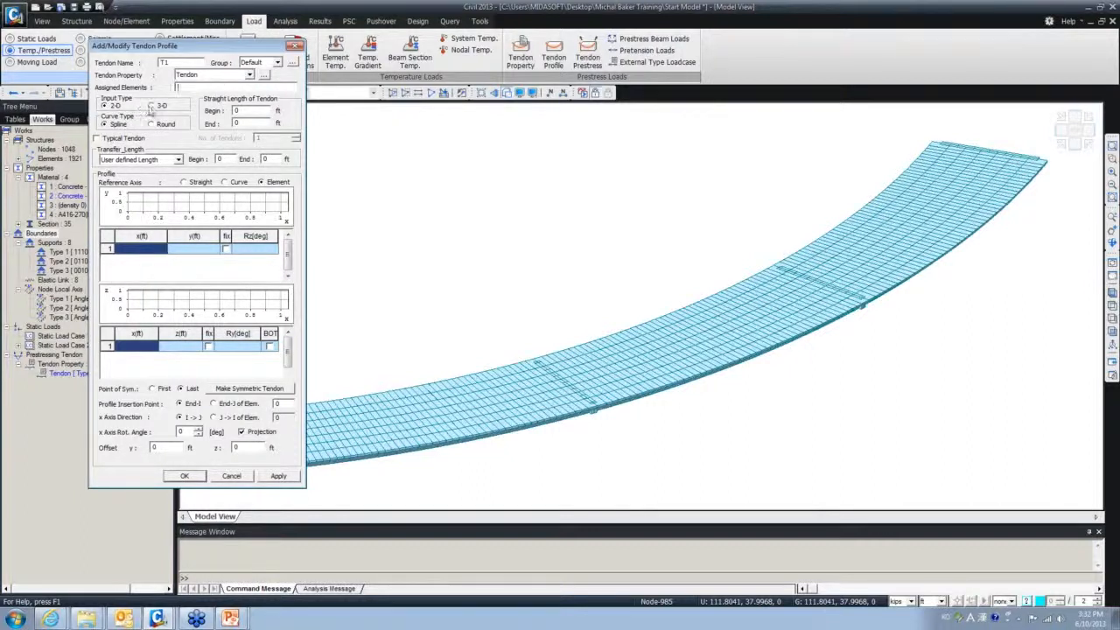
- Switch T1 to 3-D input and paste the 15 x-y-z coordinate rows spanning 0 to 309.69 ft
click(151, 105)
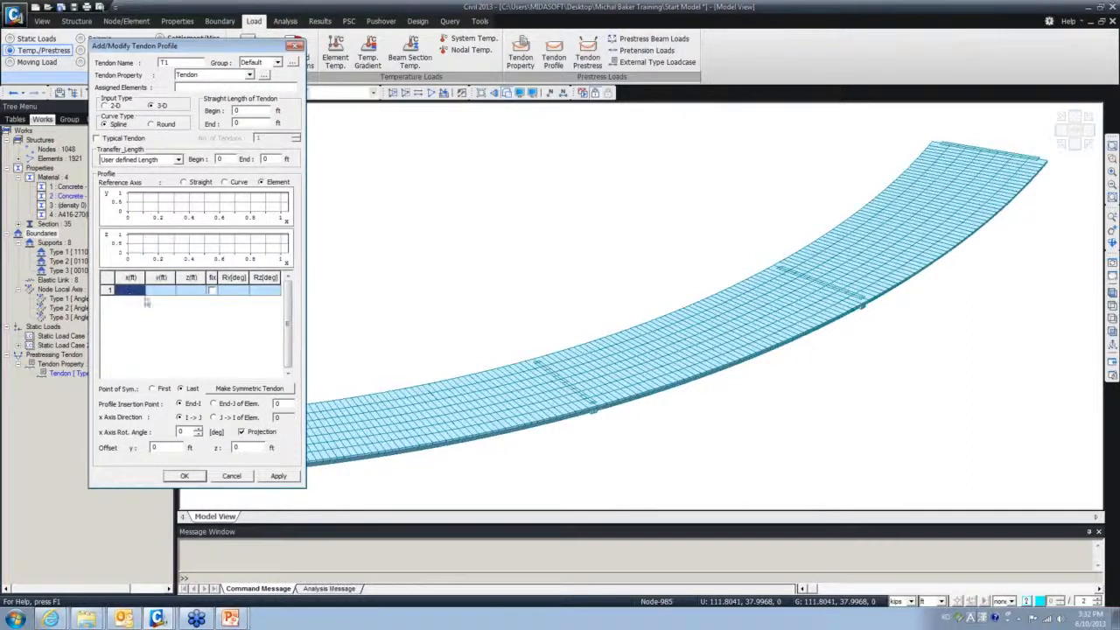
key(ctrl+v)
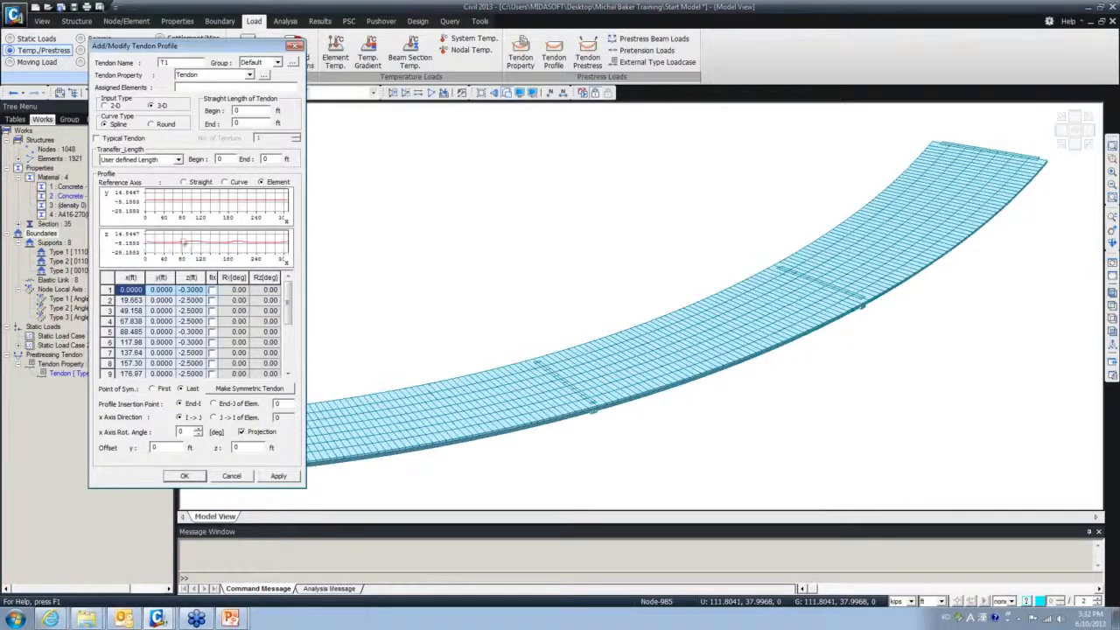
mouse_move(288, 302)
mouse_down()
mouse_move(289, 348)
mouse_move(274, 297)
mouse_up()
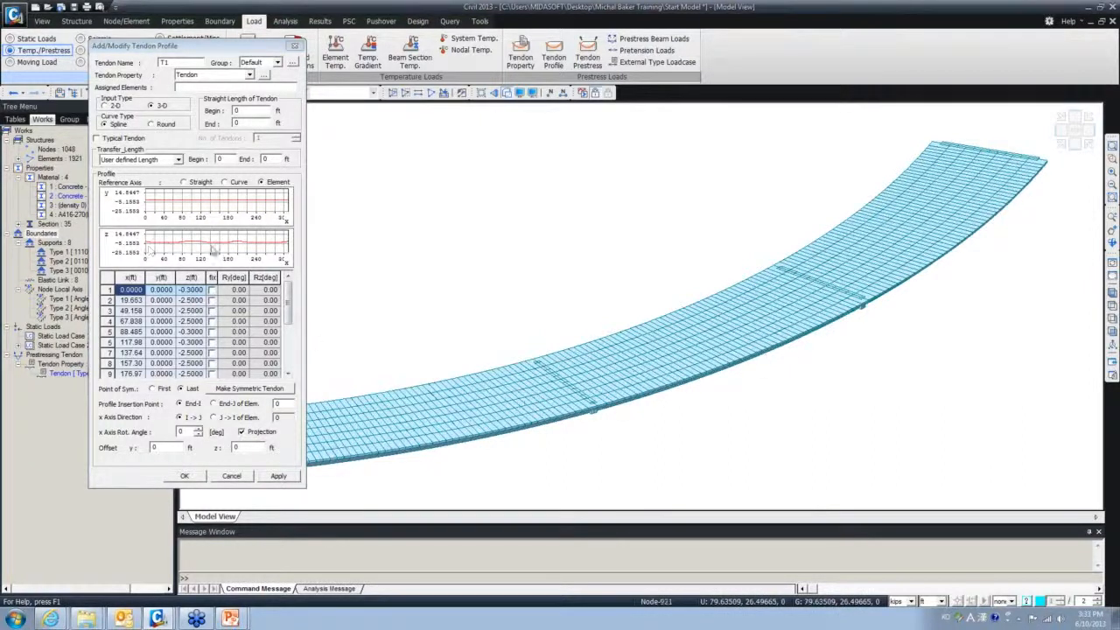
mouse_move(214, 247)
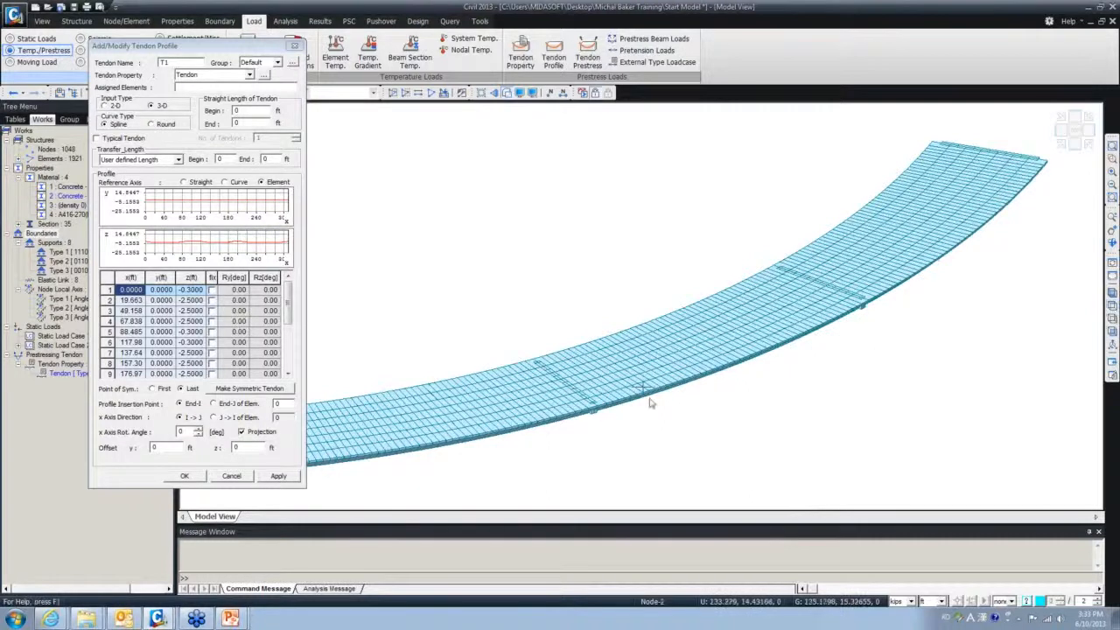
- In top view, enter 295to588 as T1's assigned elements so they highlight along the curved deck
click(1114, 310)
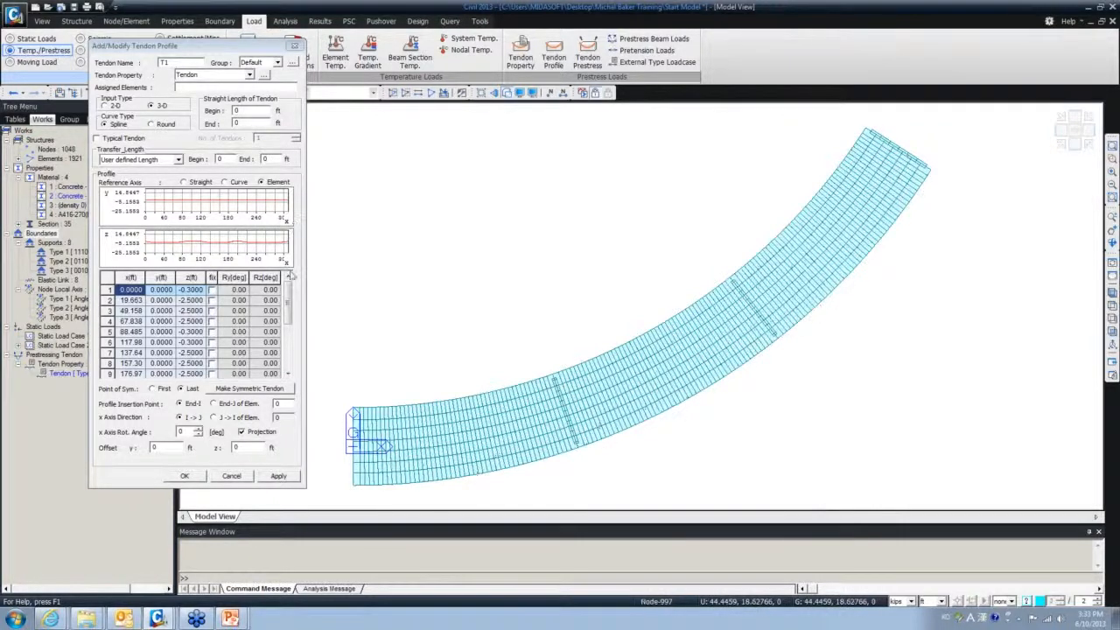
drag(205, 51, 153, 74)
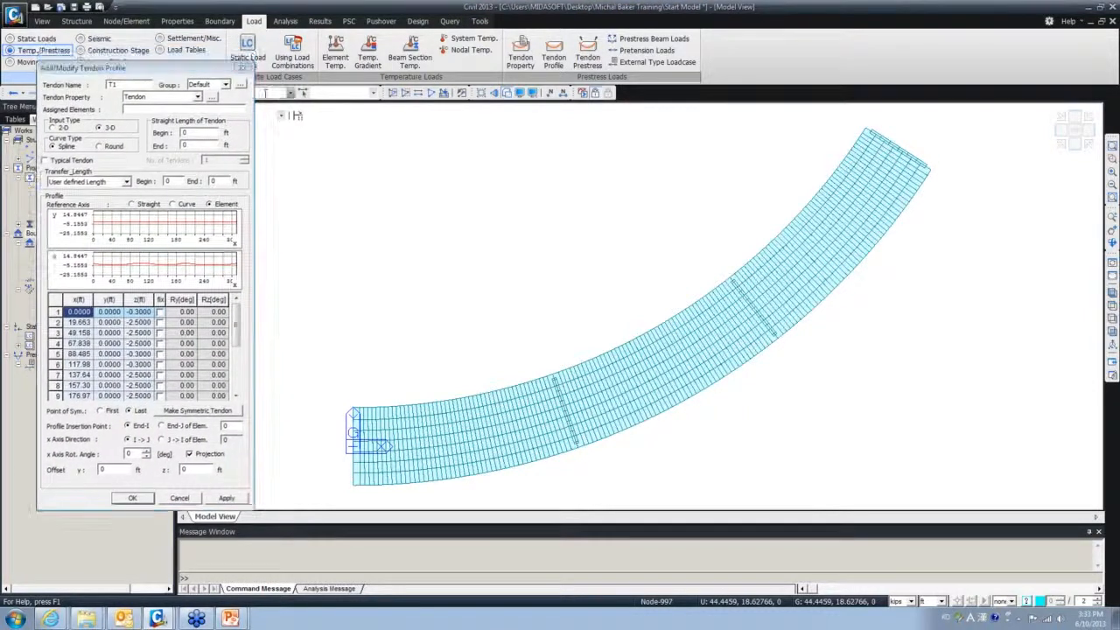
click(192, 110)
text(95to588)
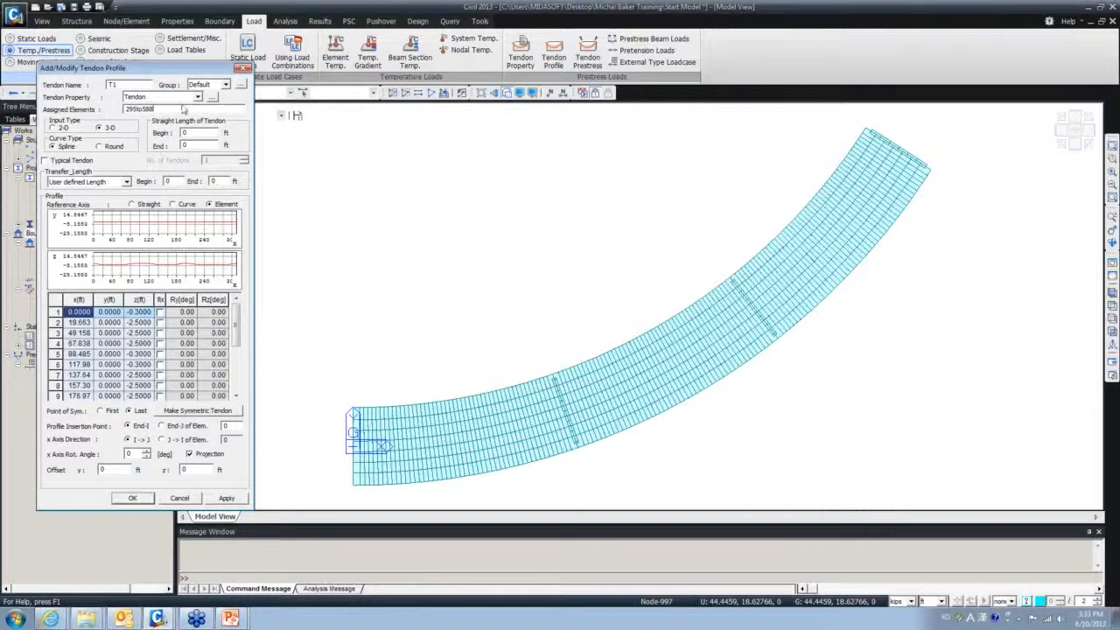
mouse_move(182, 68)
mouse_down()
mouse_move(306, 86)
mouse_move(252, 115)
mouse_up()
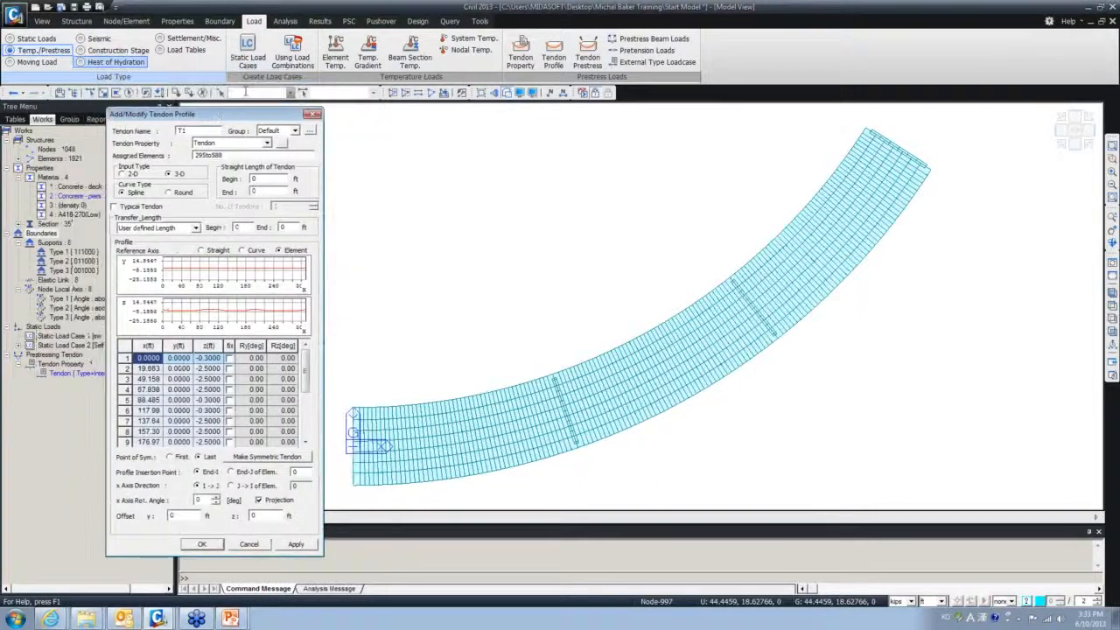
click(265, 94)
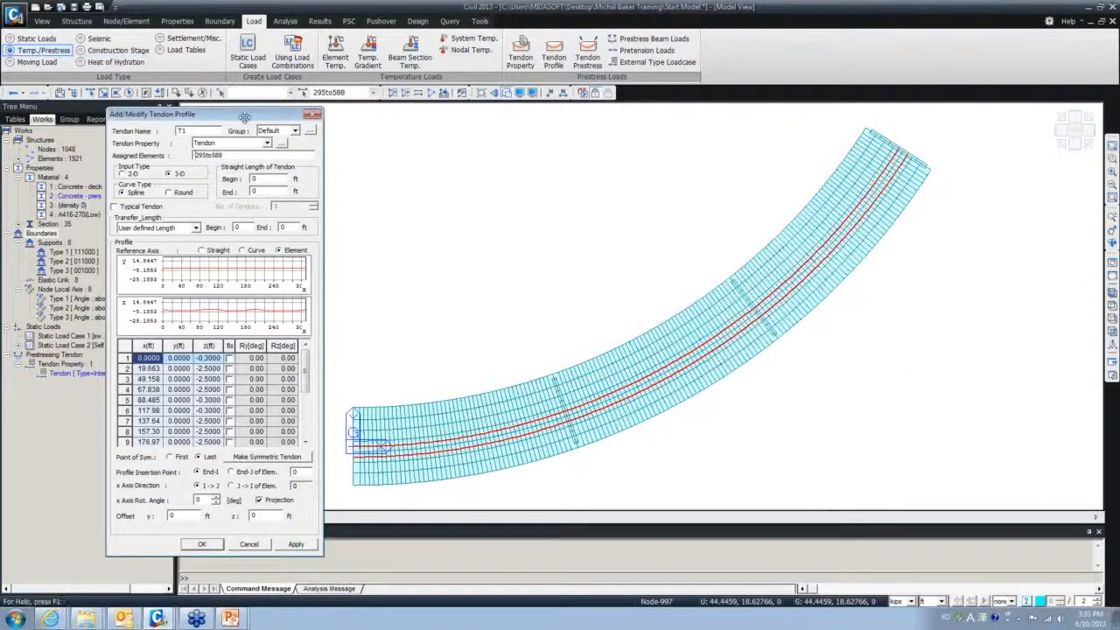
drag(243, 119, 242, 126)
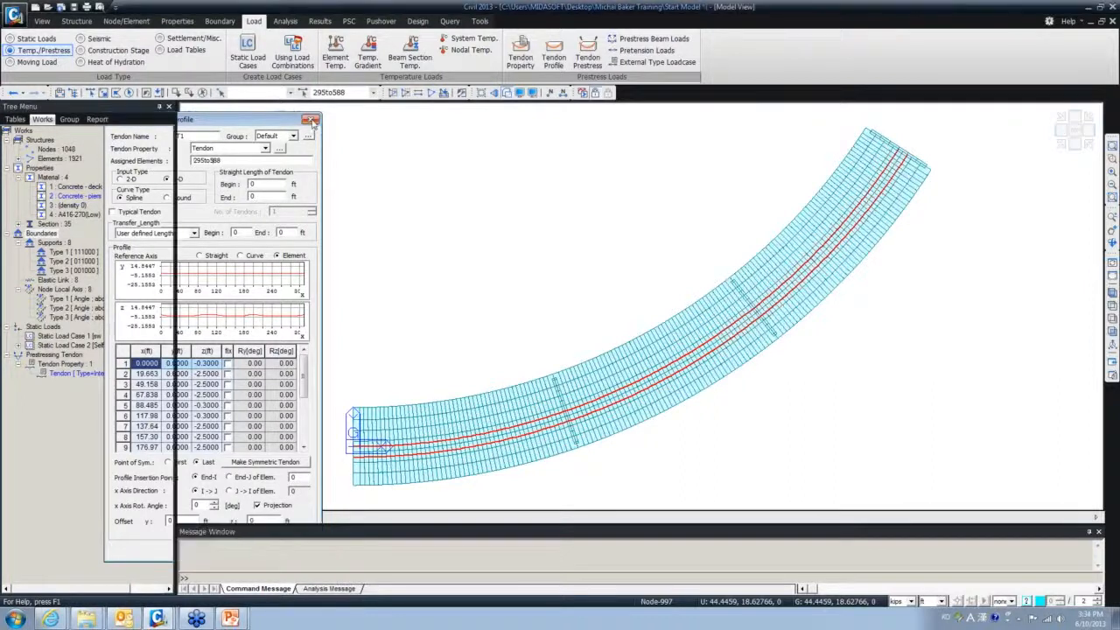
- Discard the unfinished T1 form, turn Hidden Surface off for a wireframe deck, and add a new tendon profile
click(311, 119)
drag(331, 11, 2, 101)
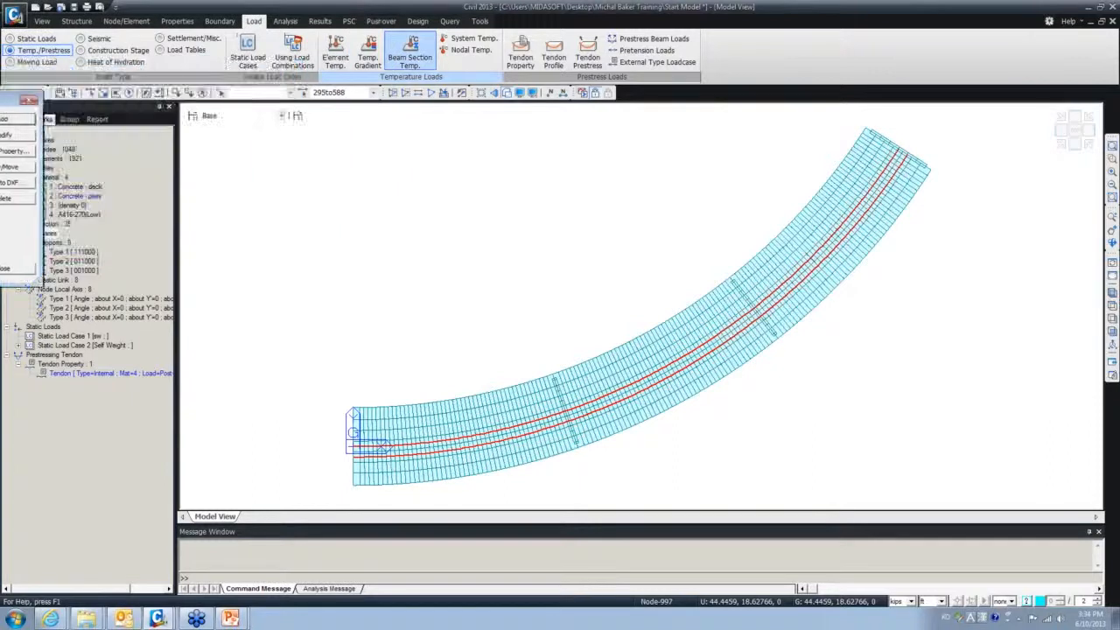
click(510, 94)
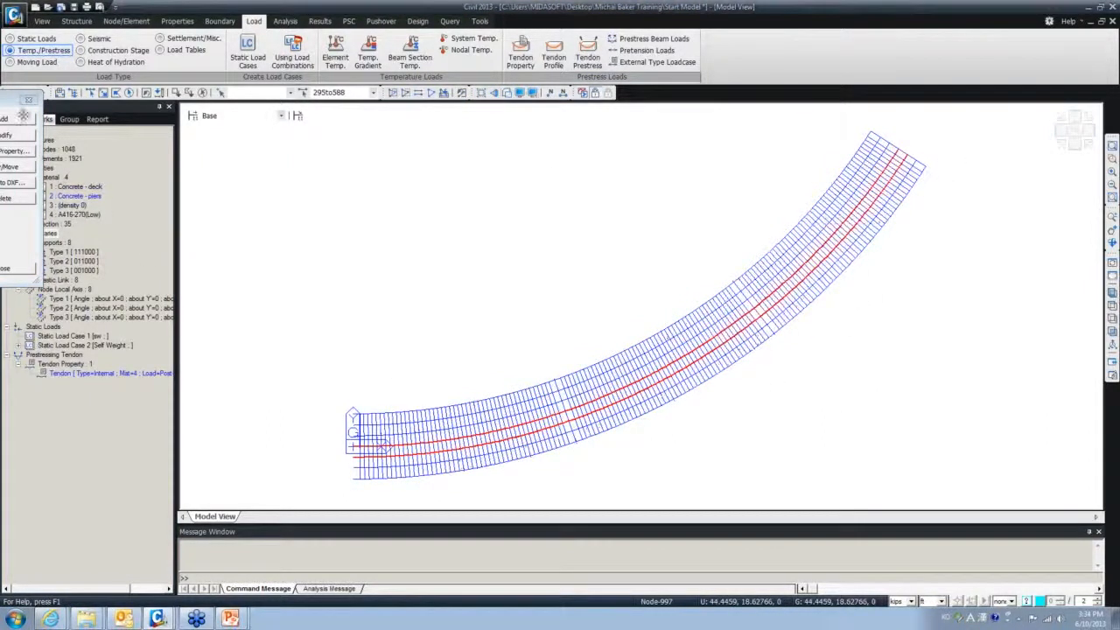
drag(14, 100, 348, 92)
click(338, 112)
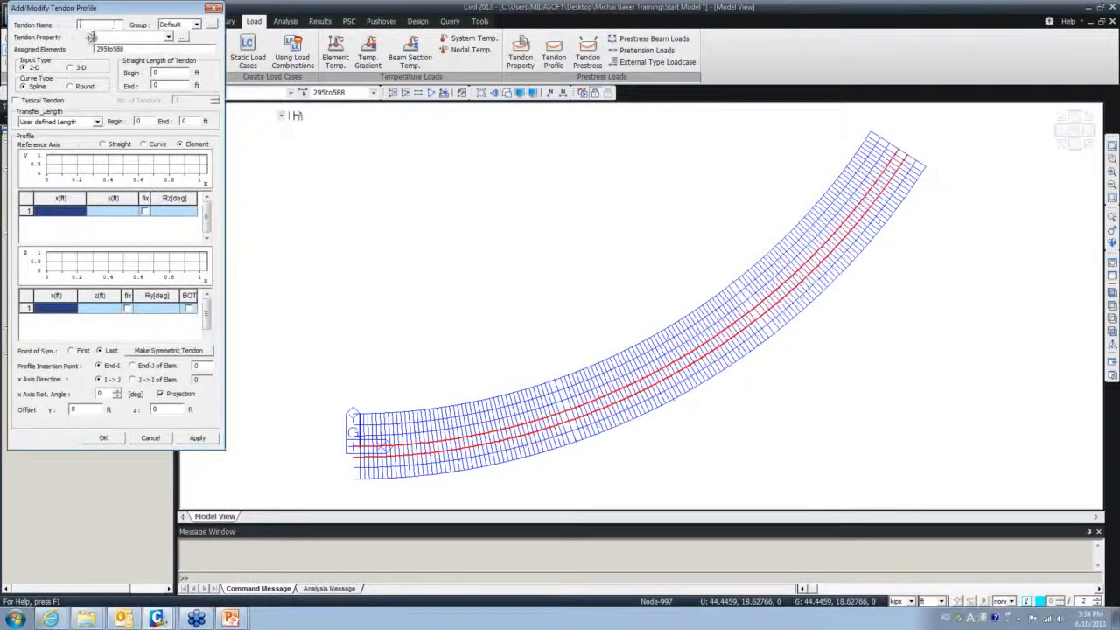
- Choose the Tendon property and clear the old 295to588 assigned-element range
click(168, 37)
click(150, 48)
click(150, 48)
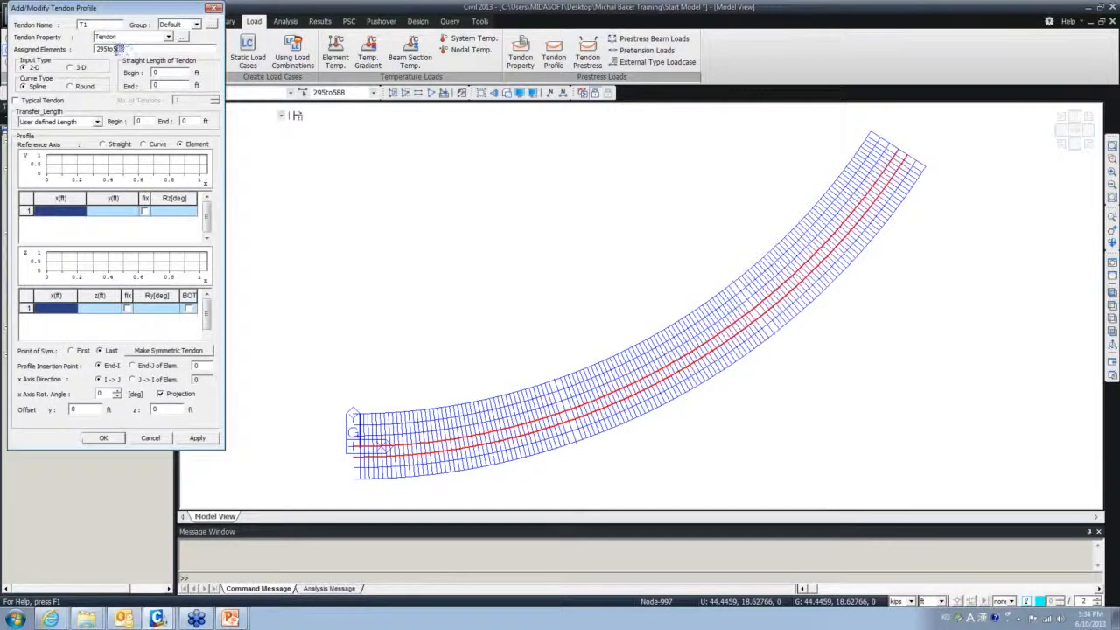
drag(114, 49, 97, 49)
key(Delete)
drag(116, 8, 112, 127)
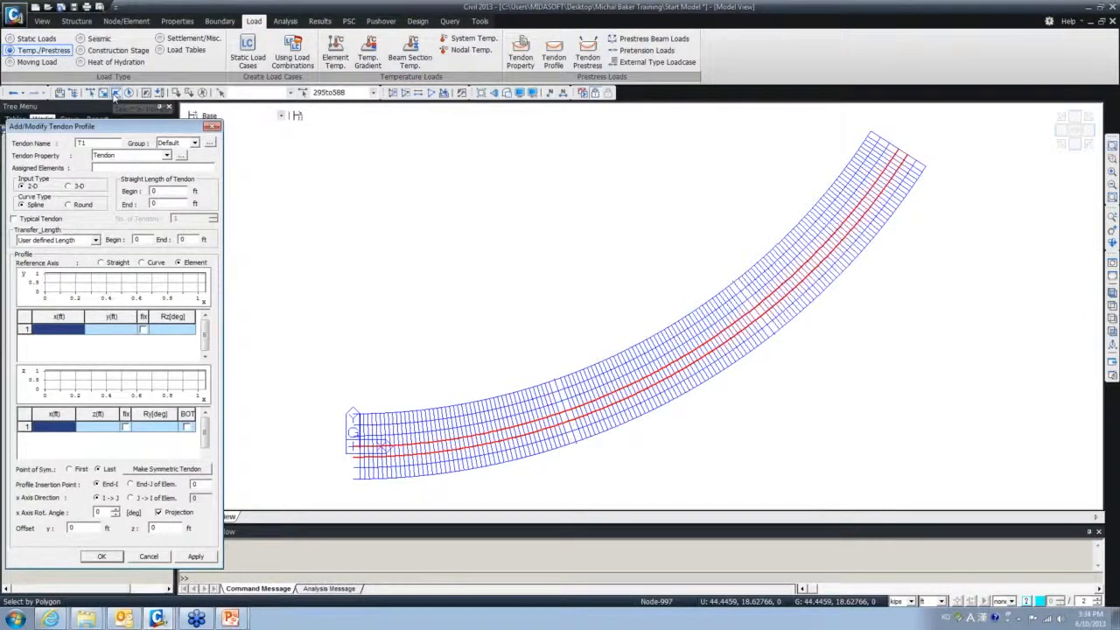
- Polygon-select the girder elements at the deck's far end and along its lower edge
click(115, 95)
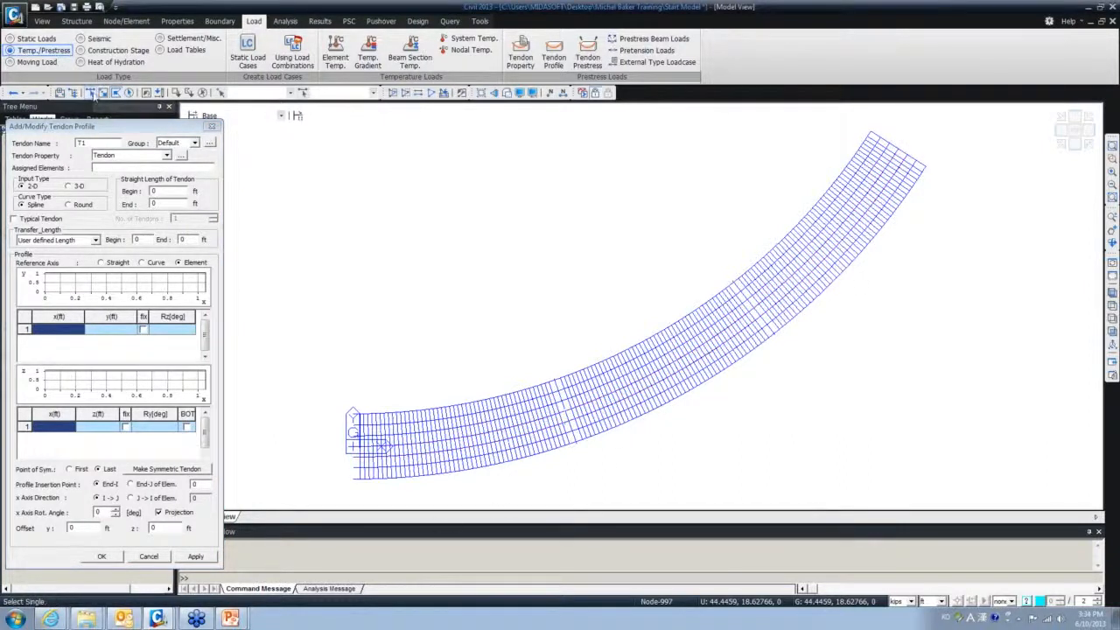
click(90, 94)
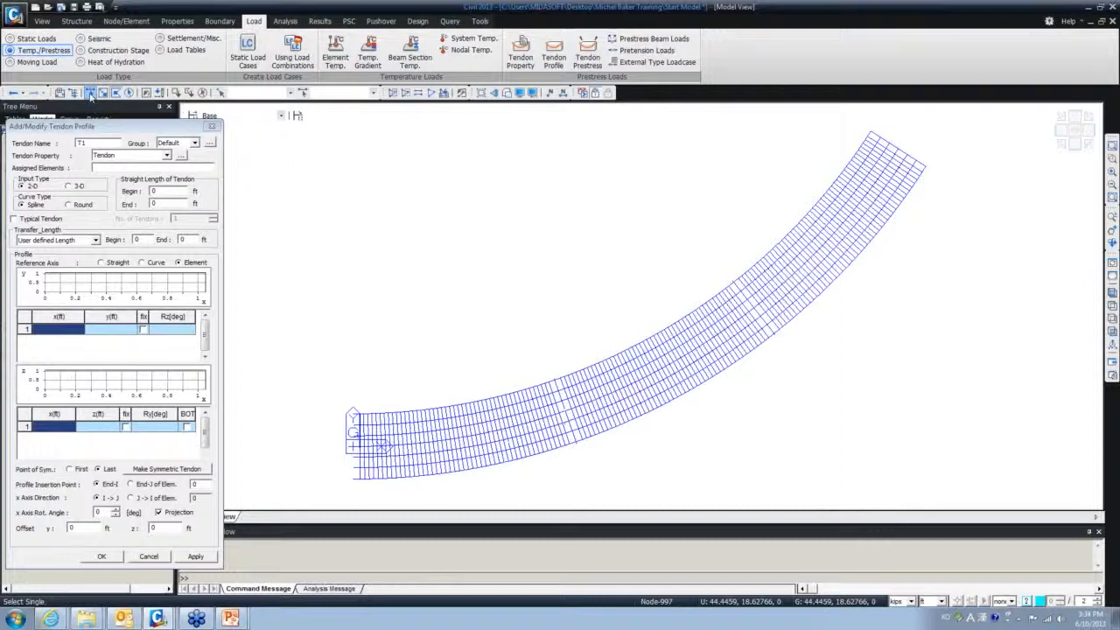
drag(91, 94, 516, 231)
double_click(516, 231)
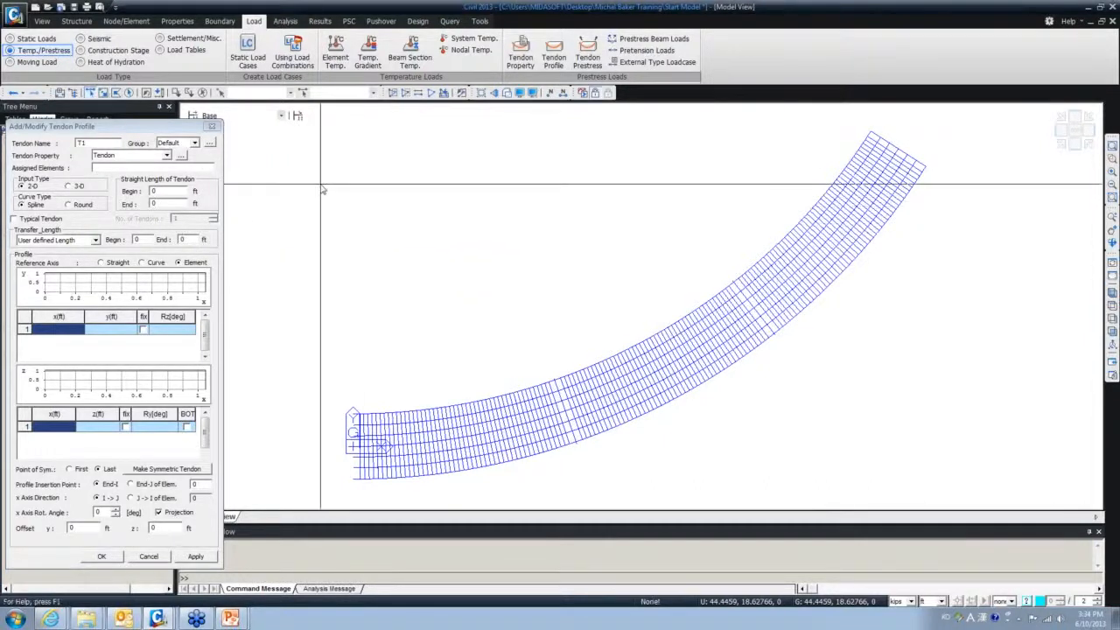
drag(315, 175, 499, 282)
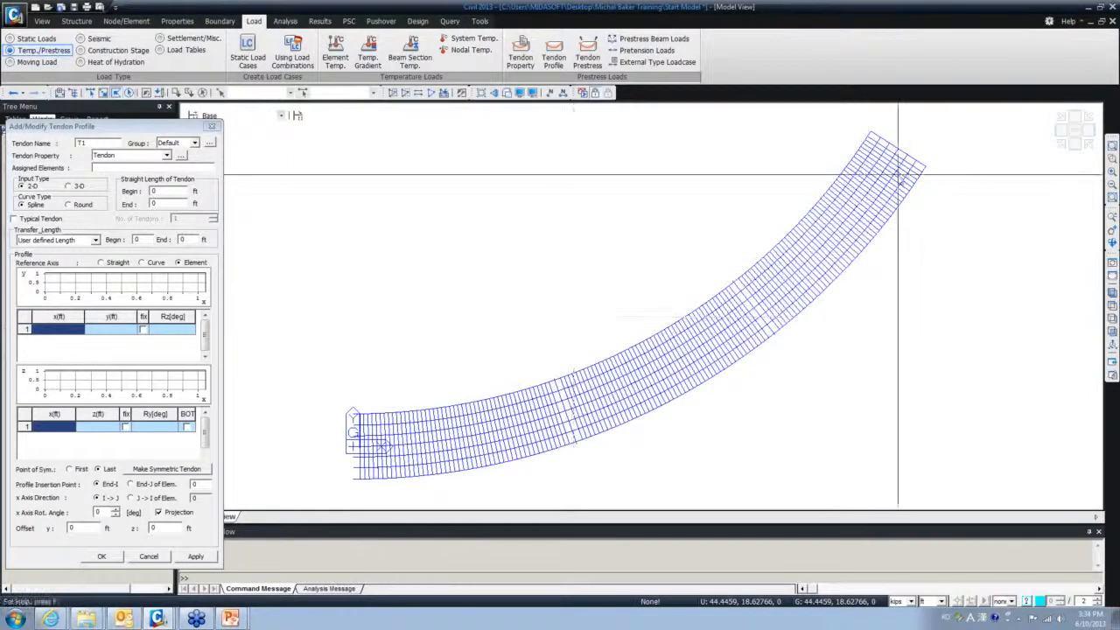
click(883, 225)
click(905, 247)
double_click(935, 169)
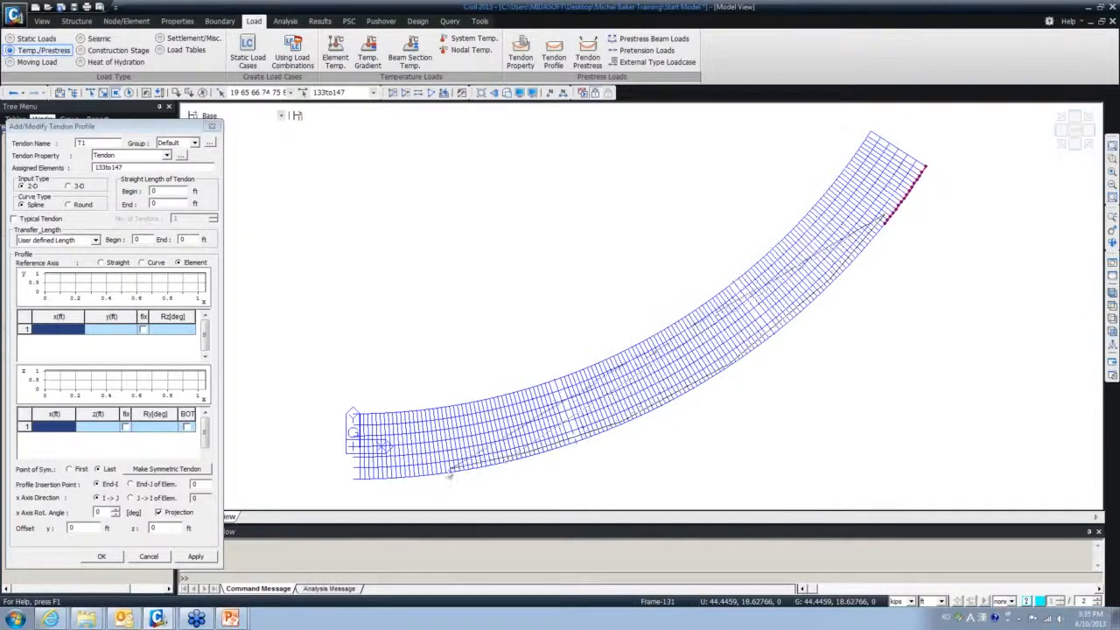
click(336, 480)
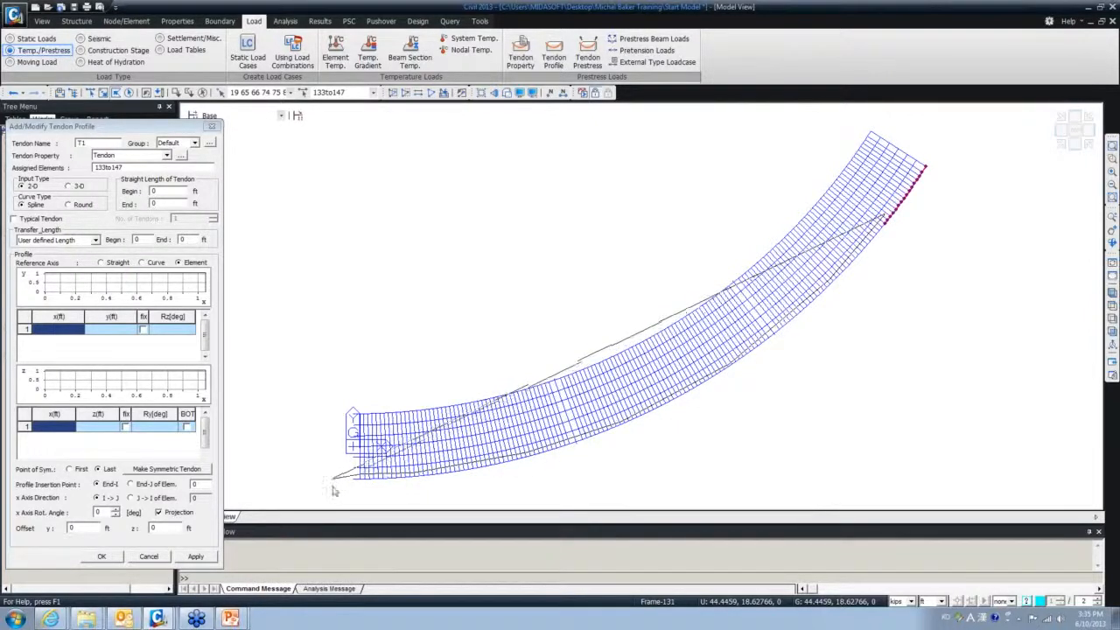
click(782, 412)
double_click(917, 233)
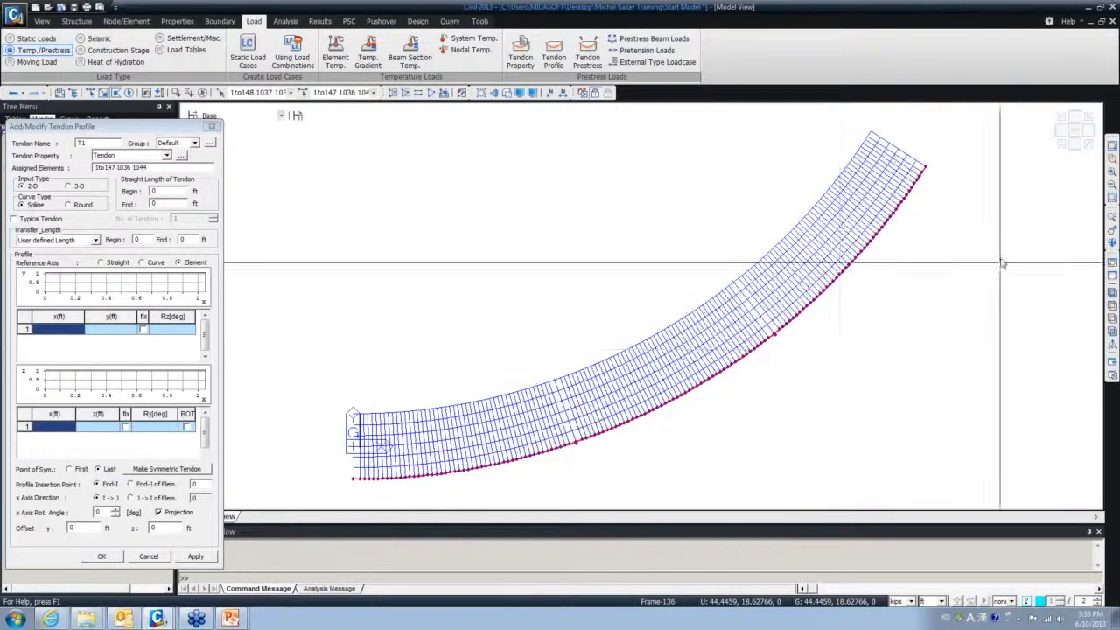
- Deselect stray element 1036 so the assigned elements read 1to147, then fit the deck in view
key(Down)
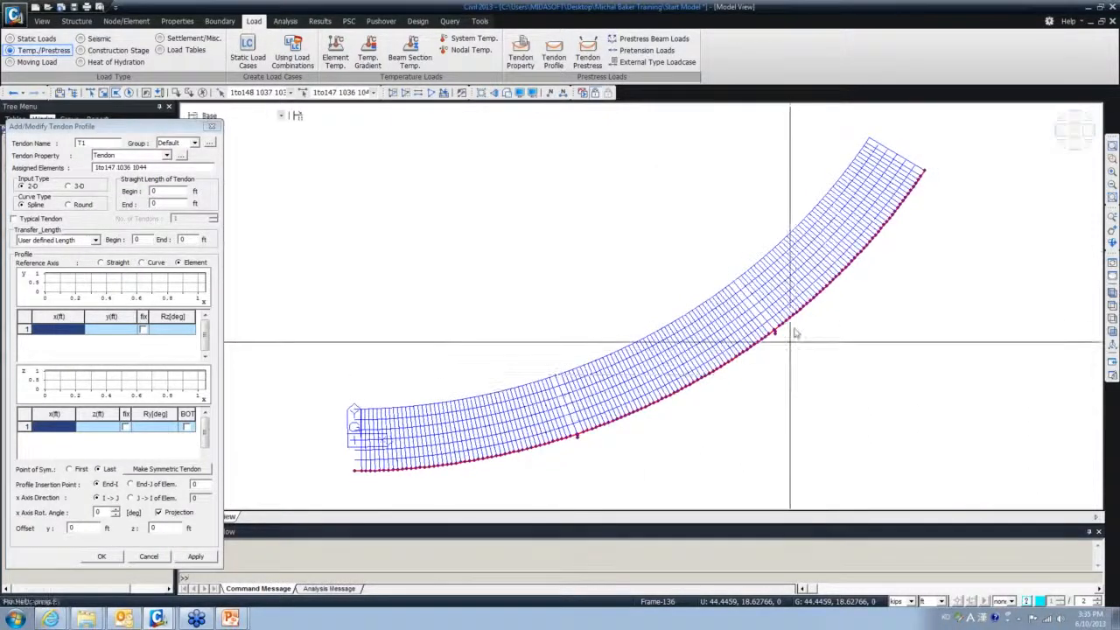
middle_drag(793, 335, 793, 317)
scroll(780, 318, up, 9)
scroll(793, 306, down, 9)
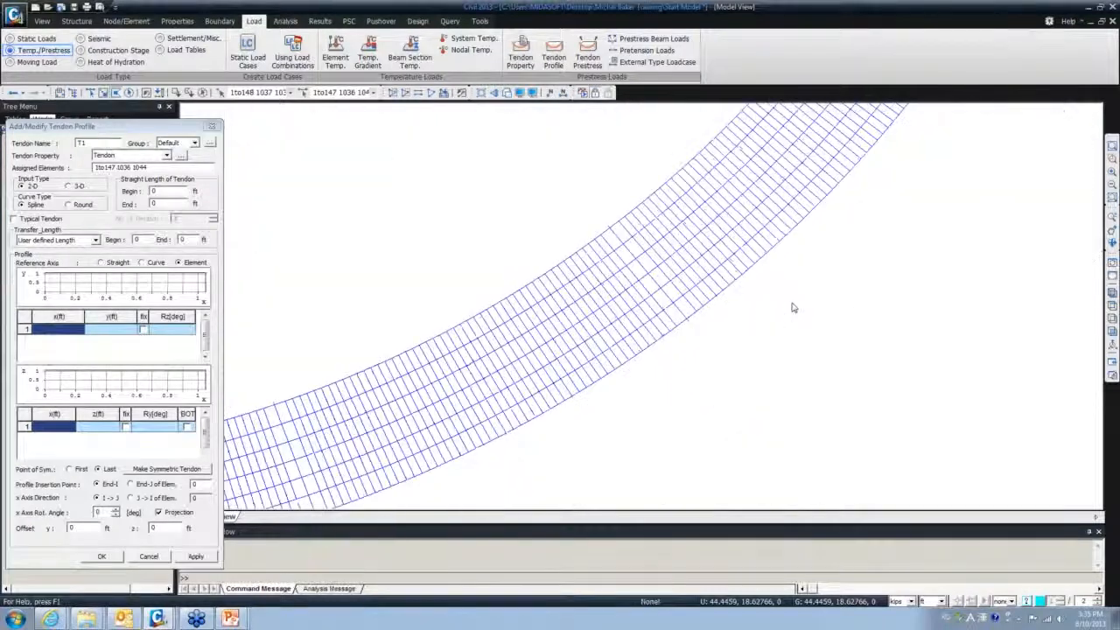
scroll(793, 303, up, 4)
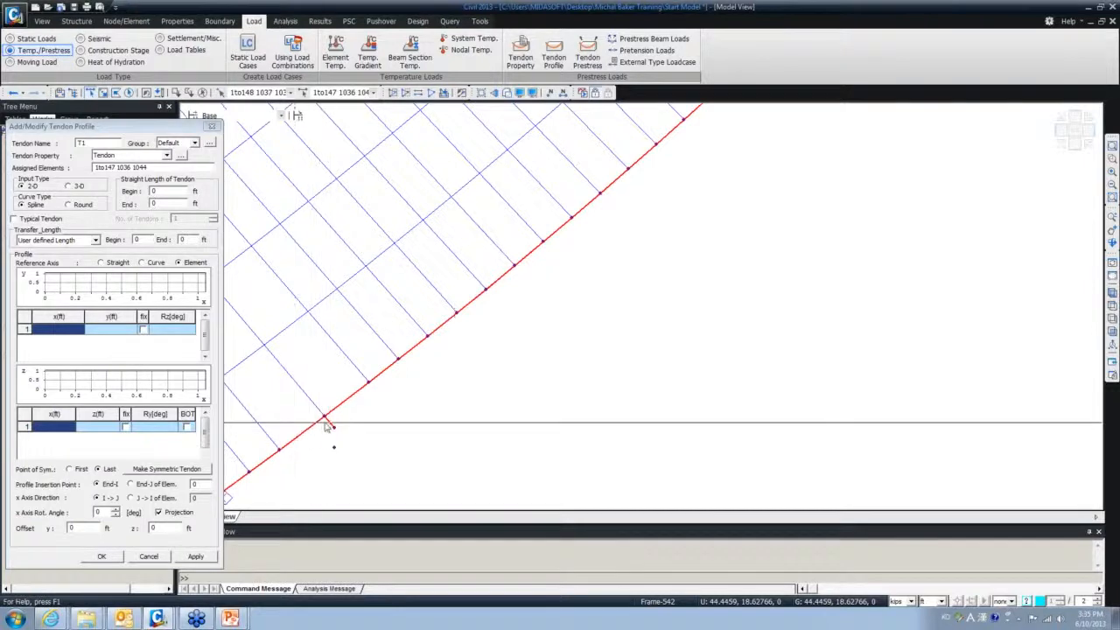
scroll(333, 426, down, 4)
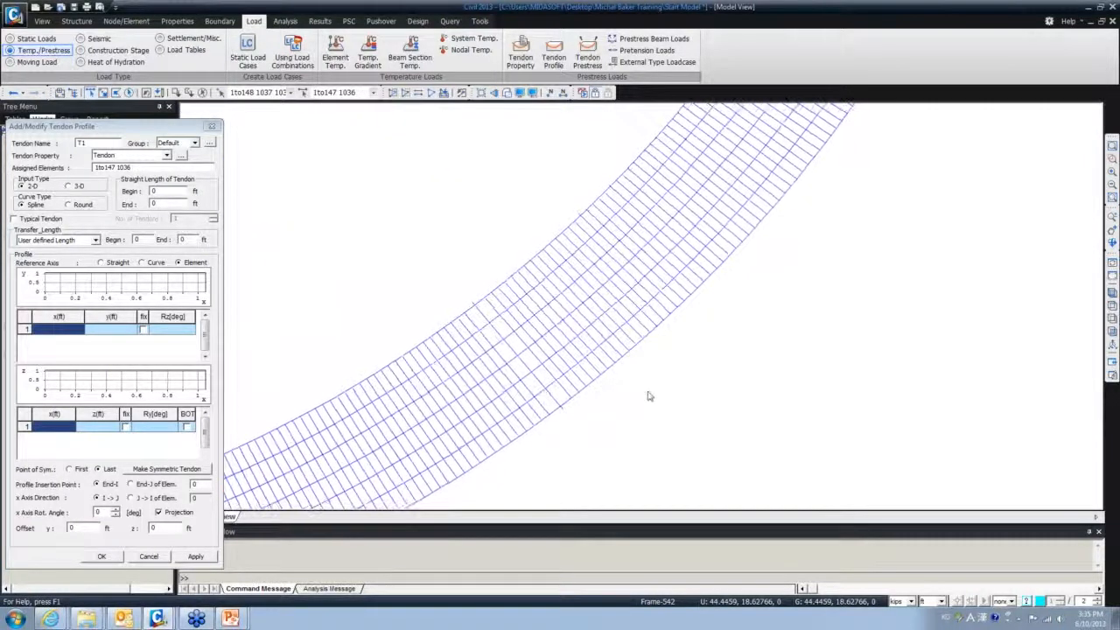
ctrl+middle_drag(658, 391, 812, 322)
scroll(722, 263, up, 4)
middle_drag(722, 262, 714, 297)
middle_drag(733, 393, 697, 286)
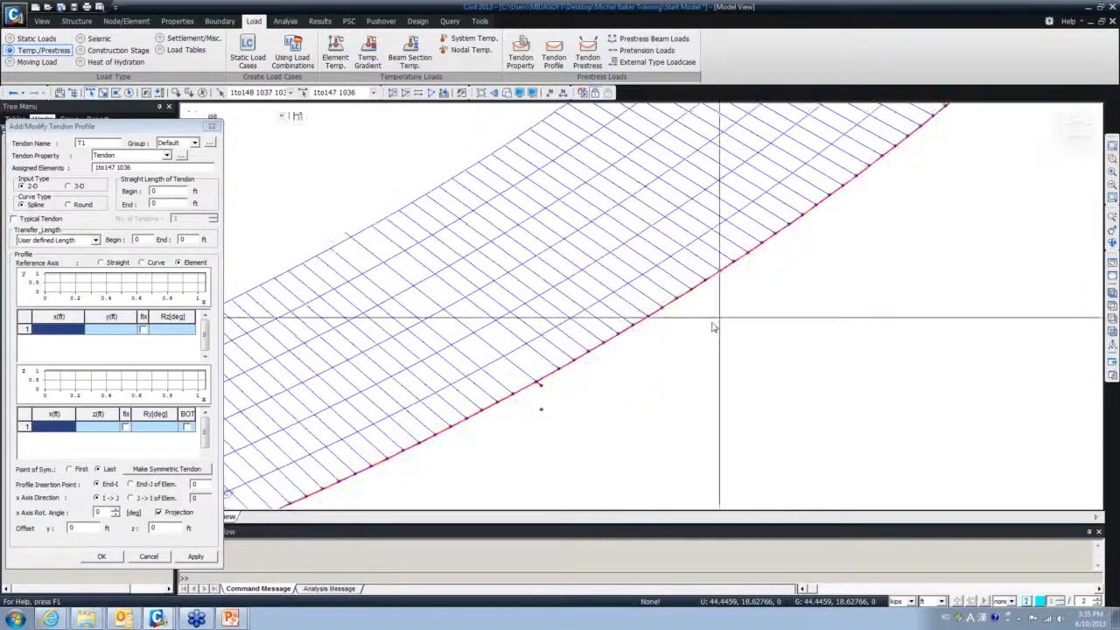
scroll(537, 380, up, 3)
middle_drag(538, 380, 518, 318)
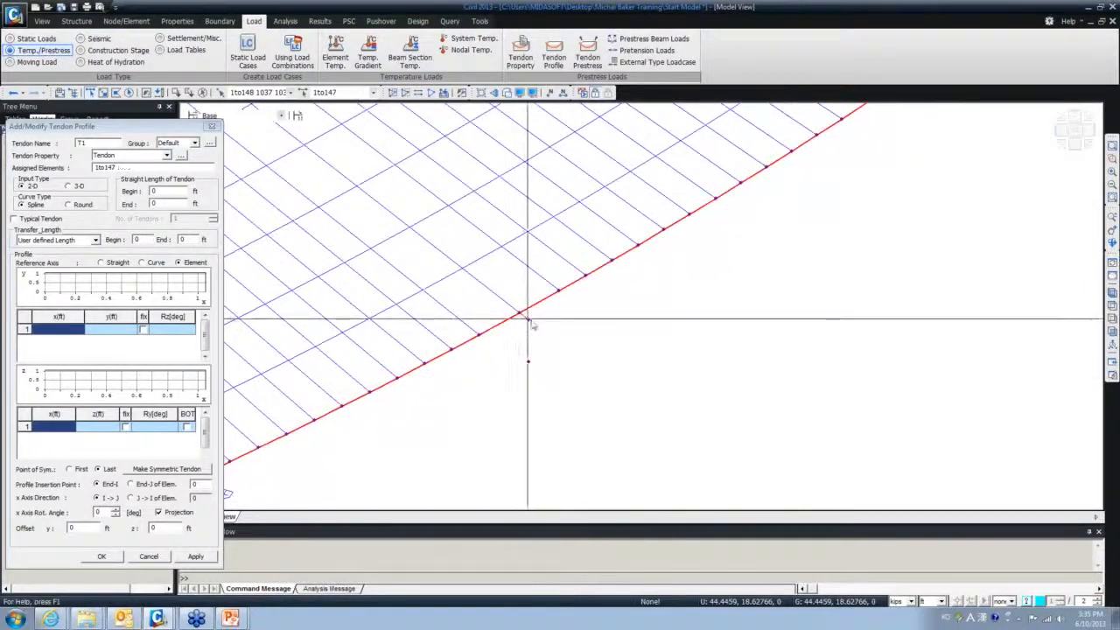
click(525, 318)
click(1111, 306)
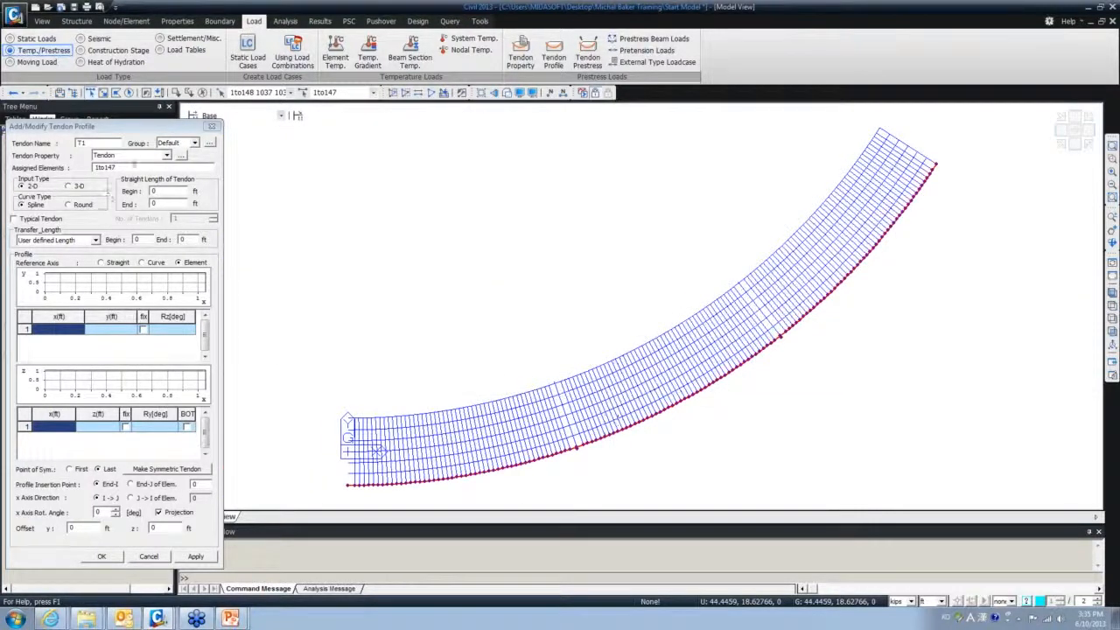
click(156, 166)
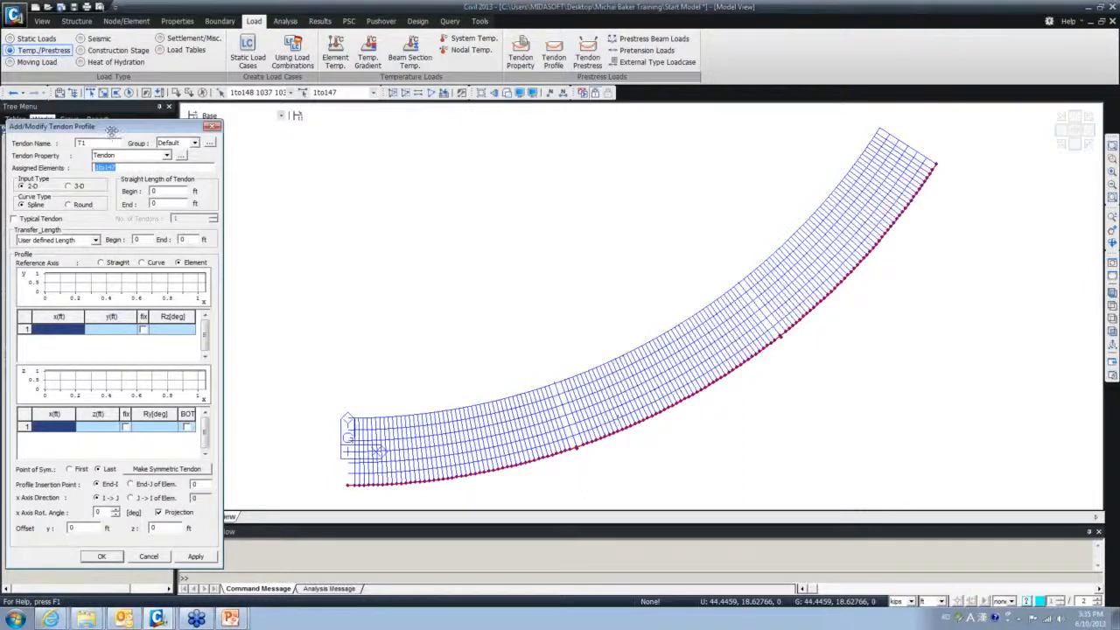
drag(112, 132, 232, 79)
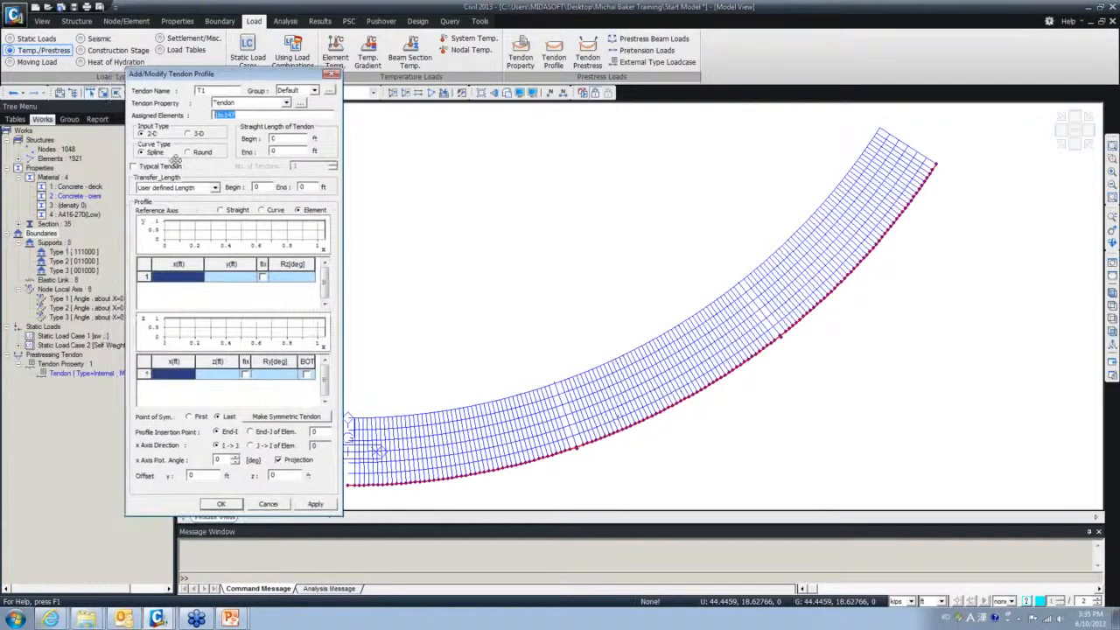
- Set T1 to 3-D input, paste the x/y/z coordinates, pick node 1 as insertion point, and save
click(188, 134)
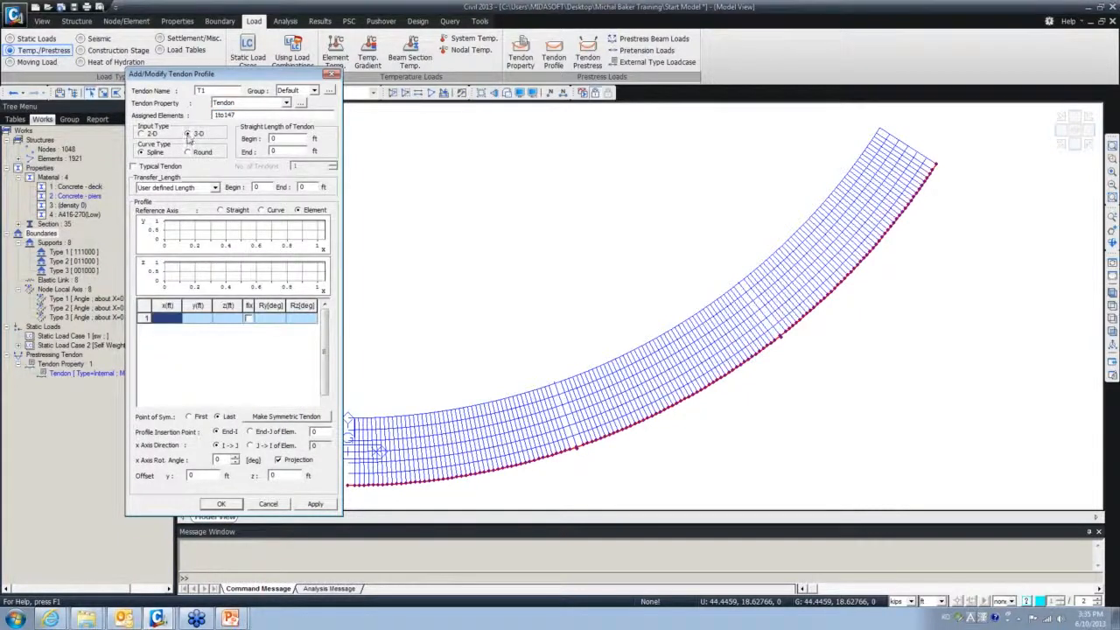
click(150, 133)
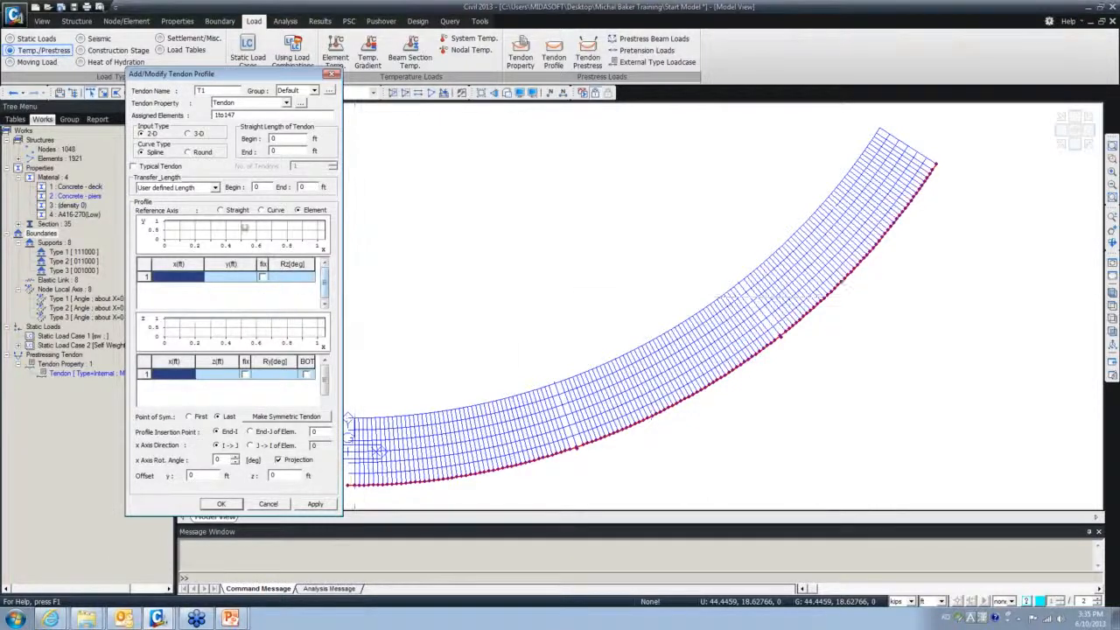
click(187, 133)
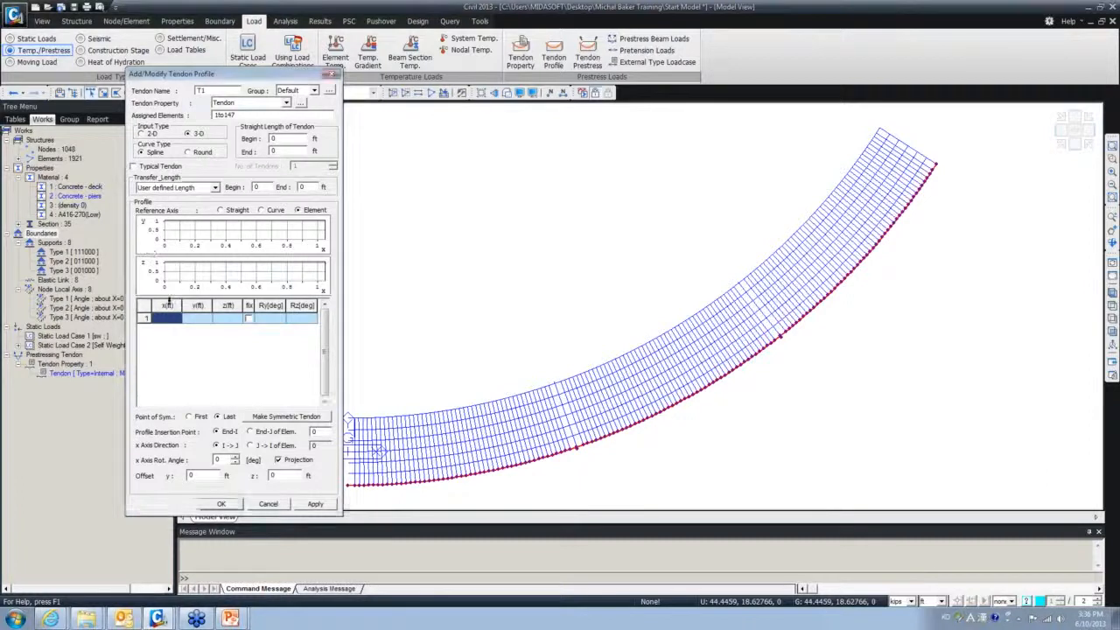
key(ctrl+v)
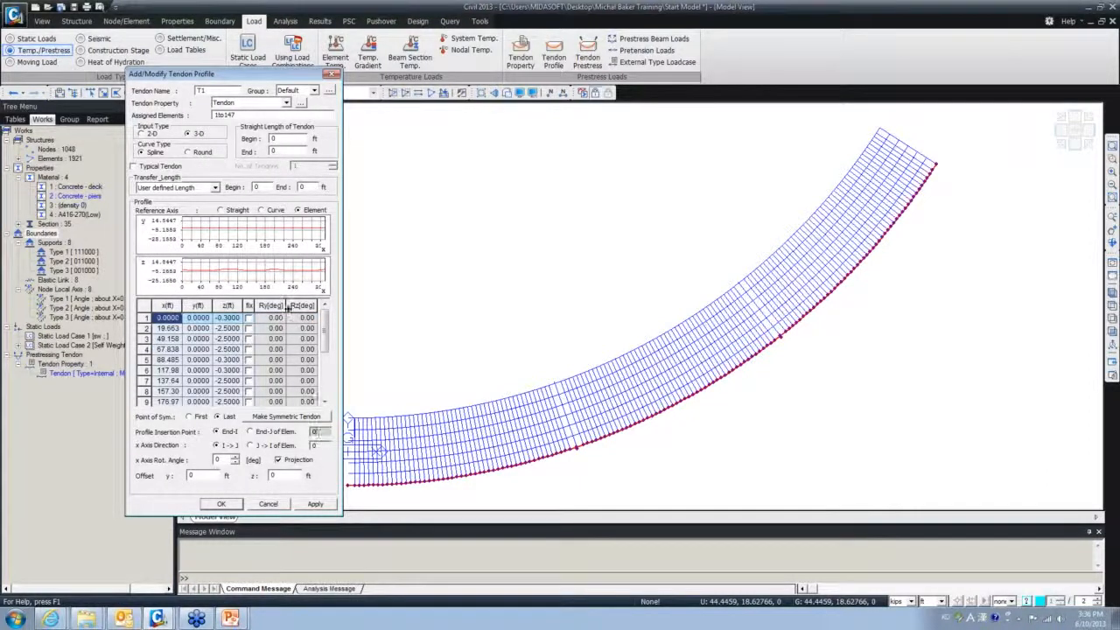
drag(258, 75, 217, 78)
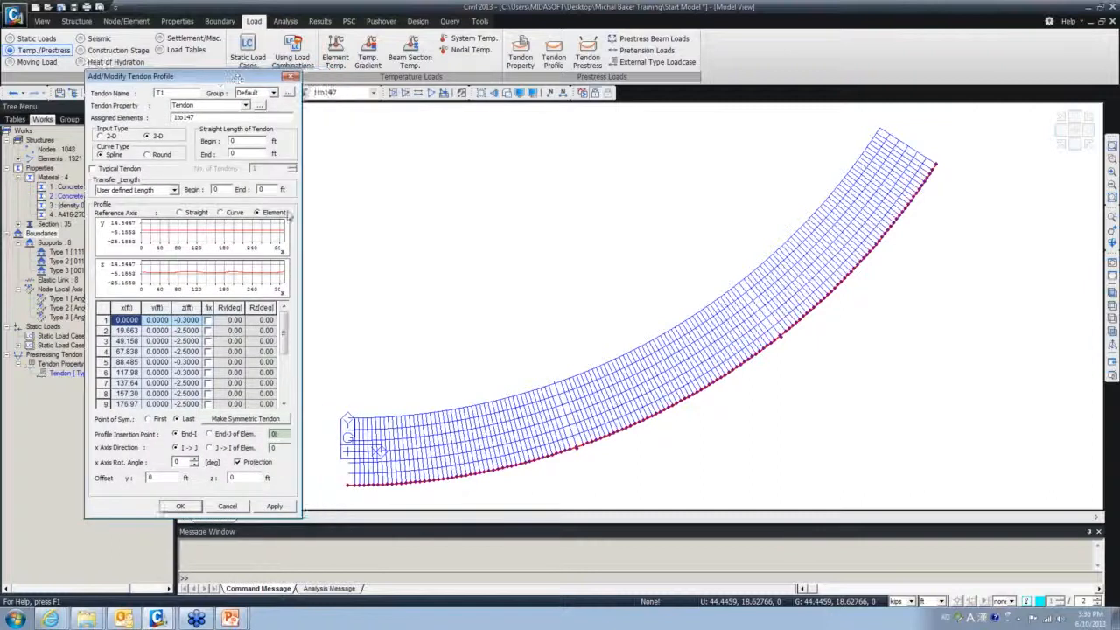
click(348, 484)
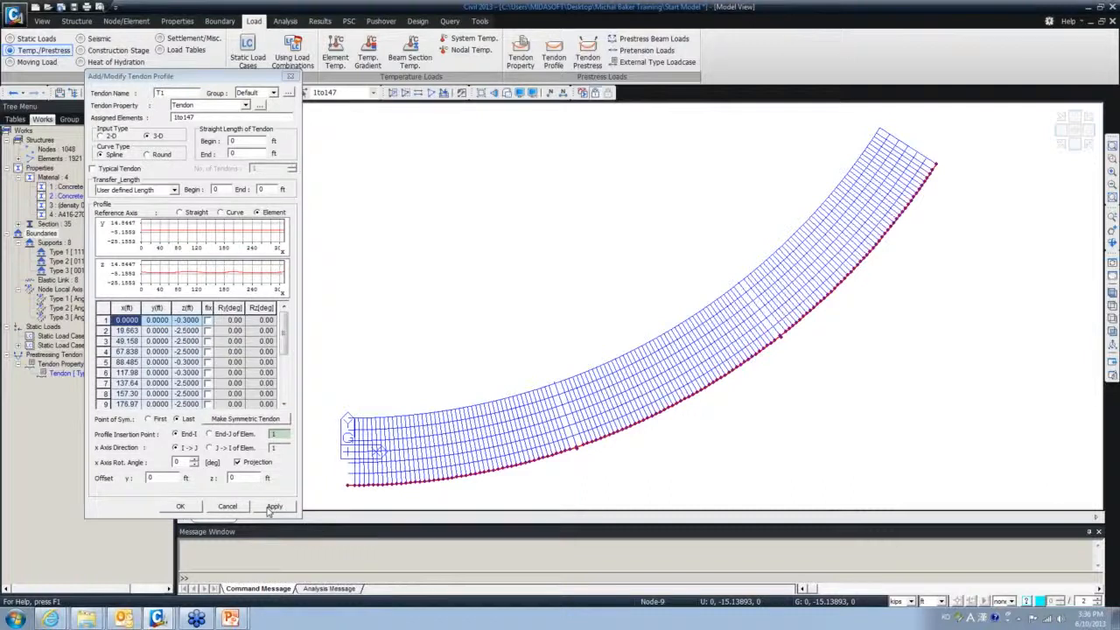
click(186, 507)
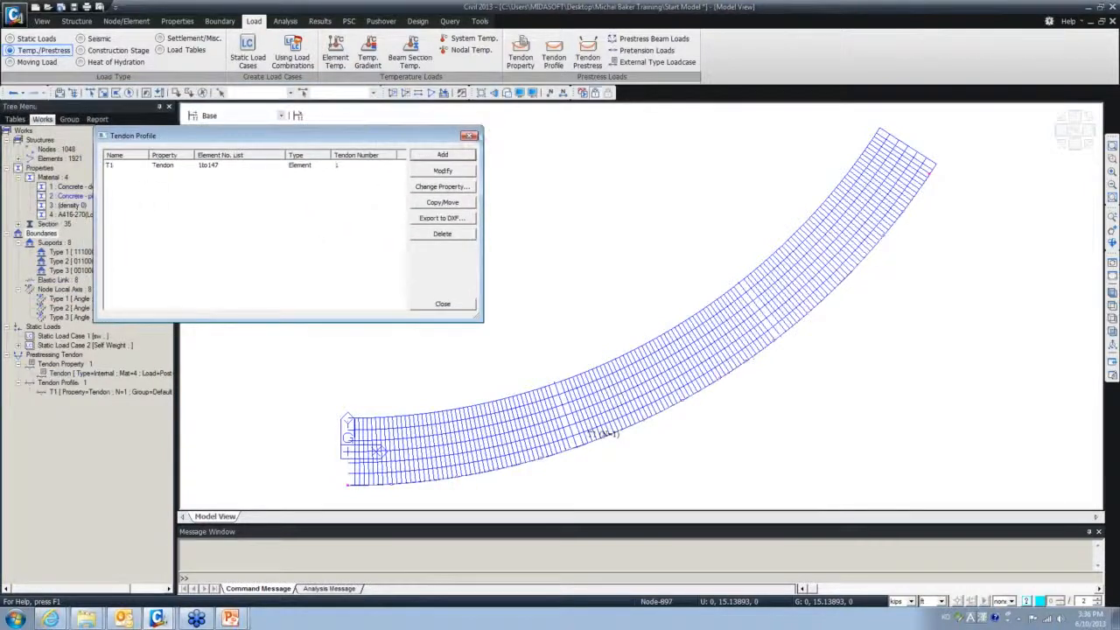
- Inspect T1's curved profile in iso and side views with hidden surfaces toggled, then select T1 in the tree
click(469, 136)
click(1112, 291)
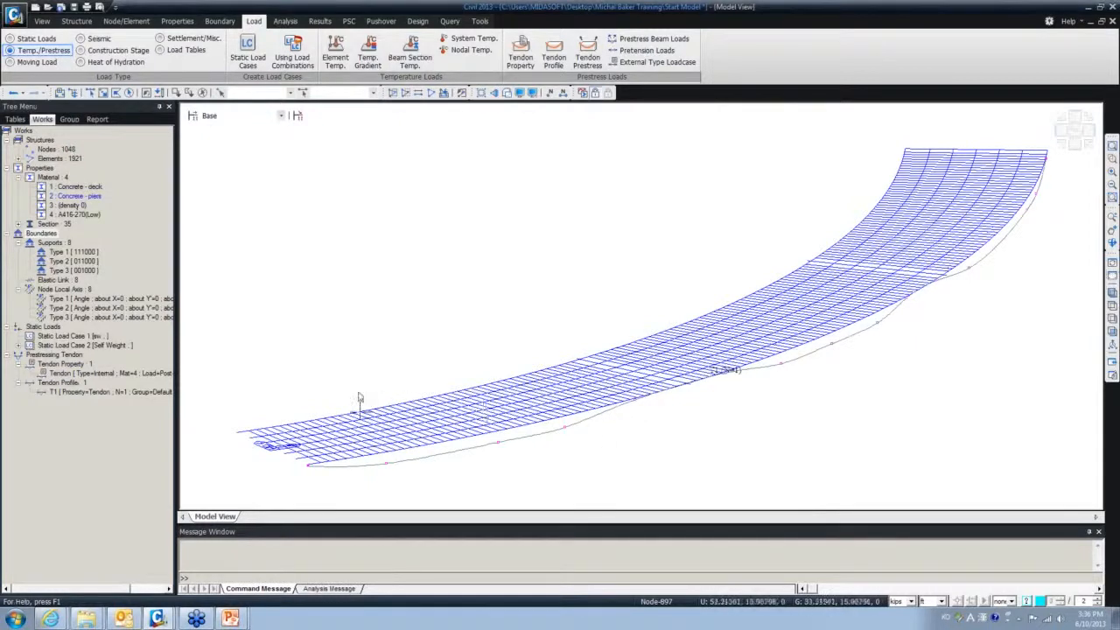
mouse_move(353, 392)
middle_down()
mouse_move(336, 390)
mouse_move(343, 374)
middle_up()
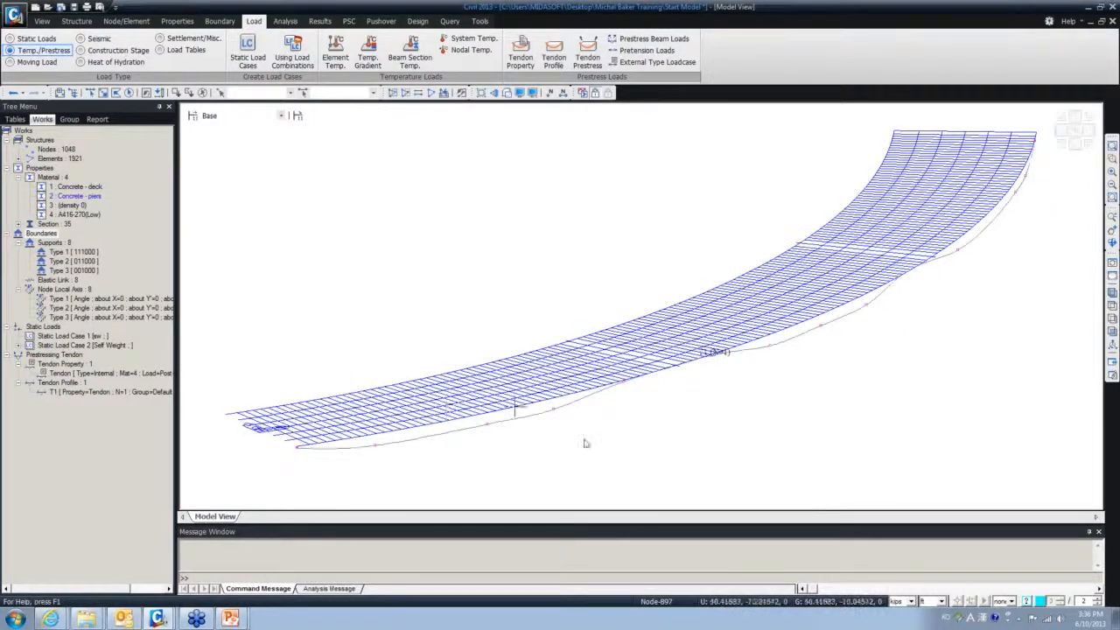
click(1112, 319)
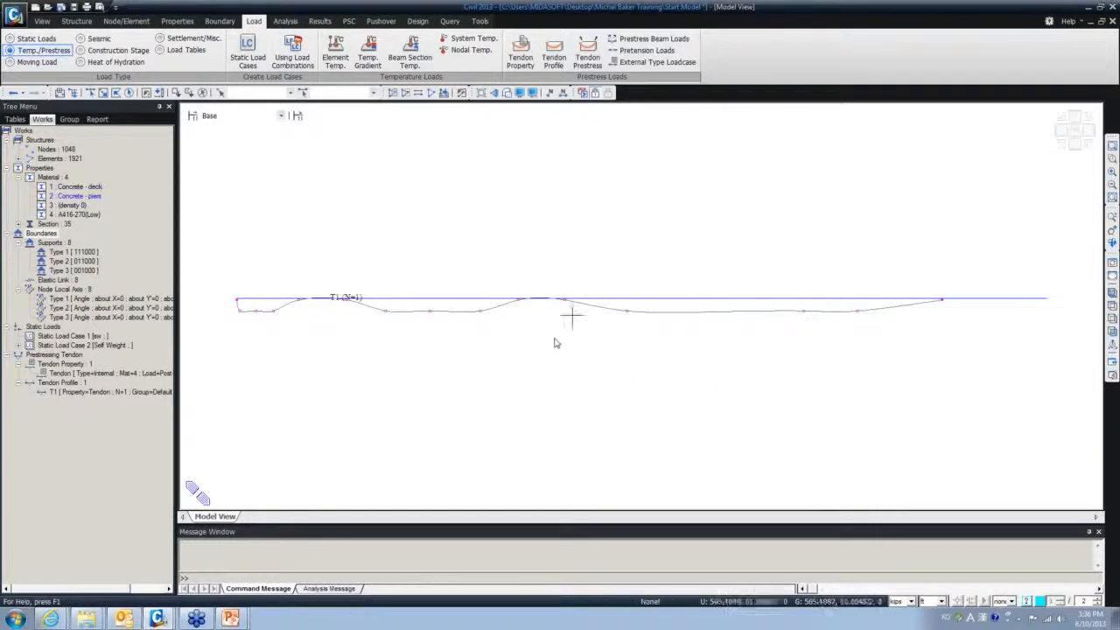
ctrl+middle_drag(573, 350, 717, 362)
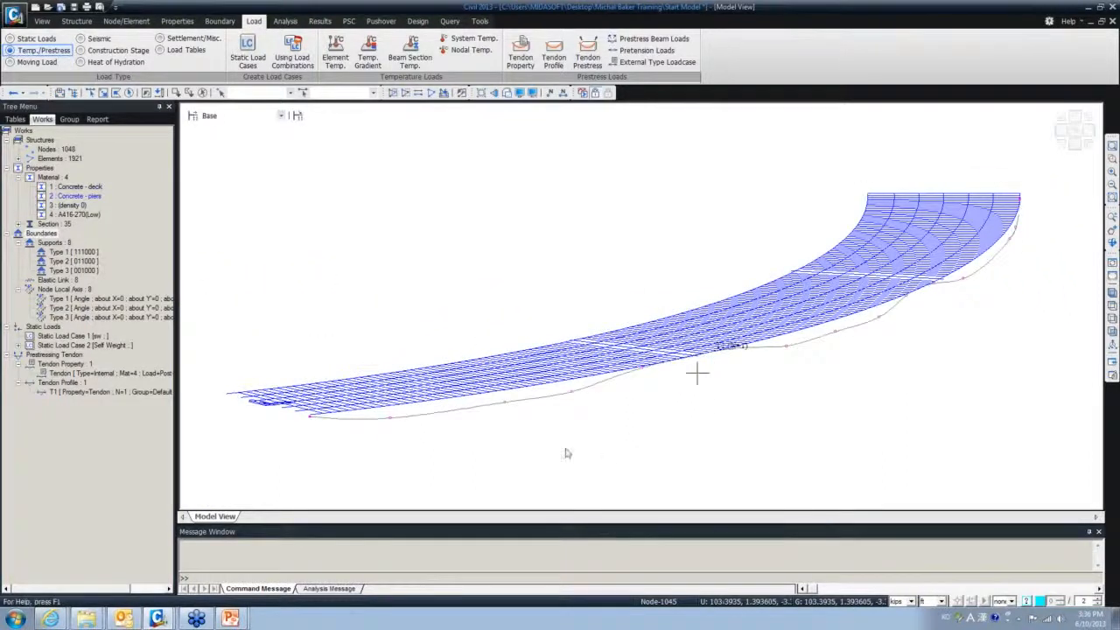
click(507, 94)
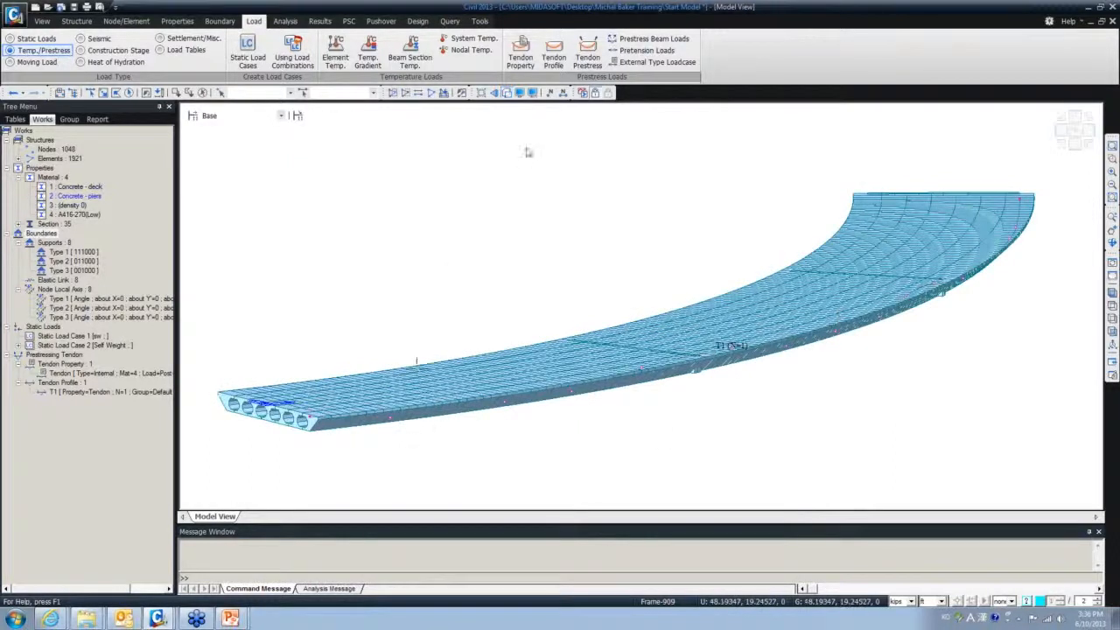
click(507, 94)
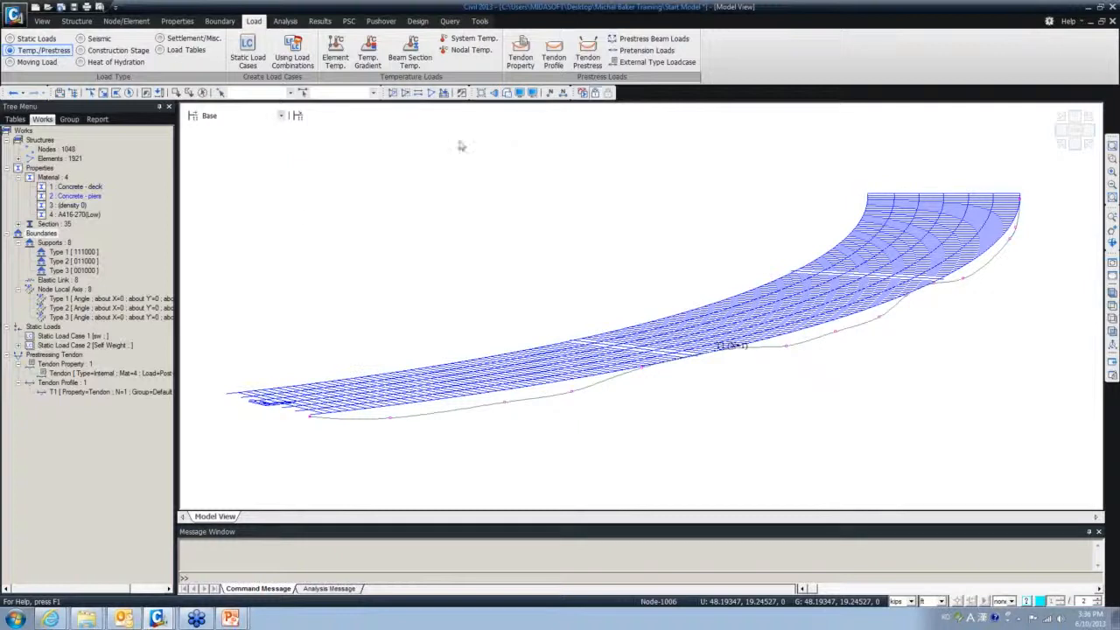
click(99, 393)
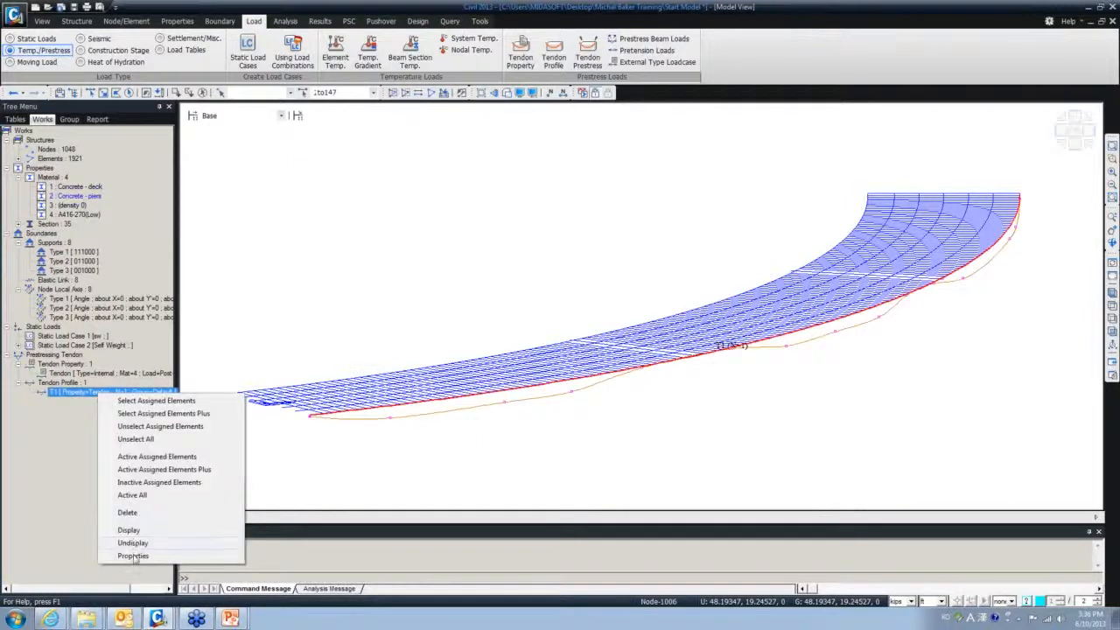
- Confirm T1's profile settings, view the deck from the top, and reopen the Tendon Profile list
click(133, 557)
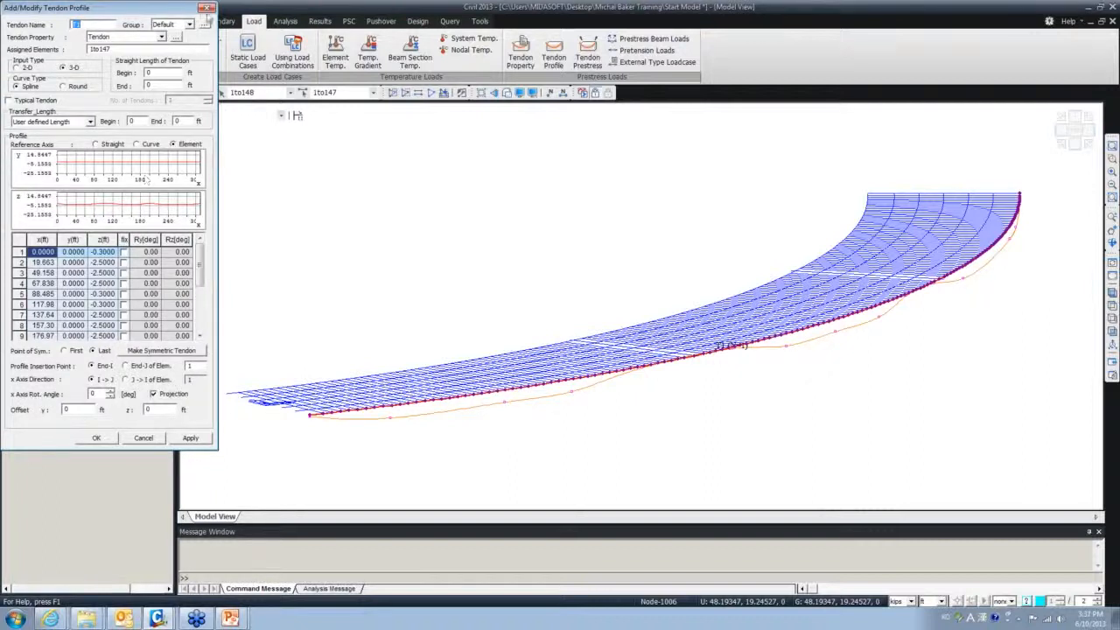
click(207, 9)
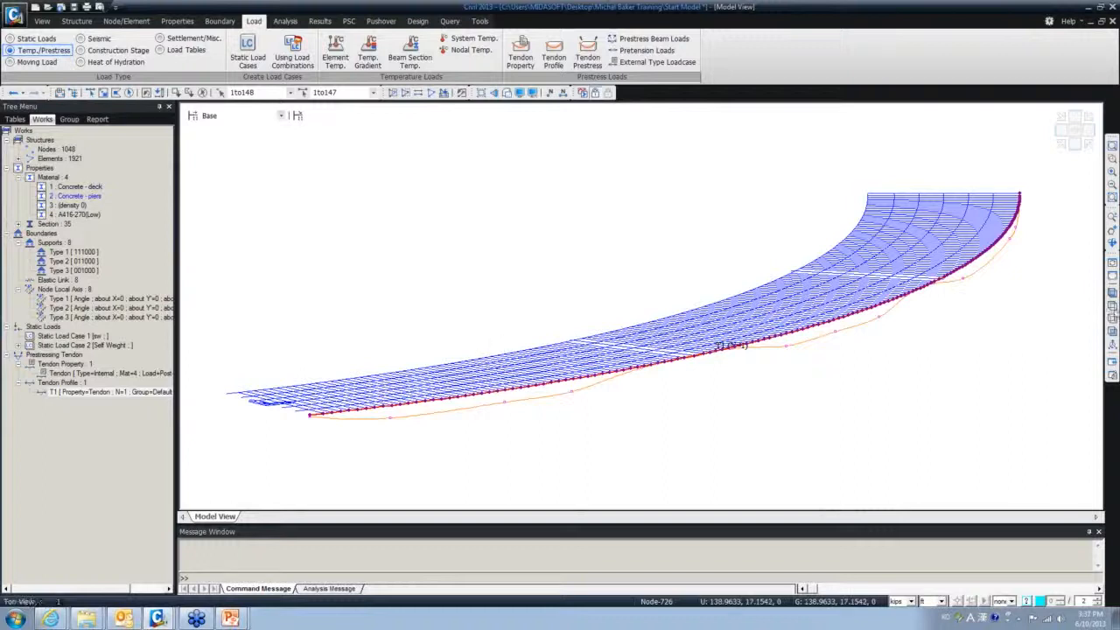
click(1112, 309)
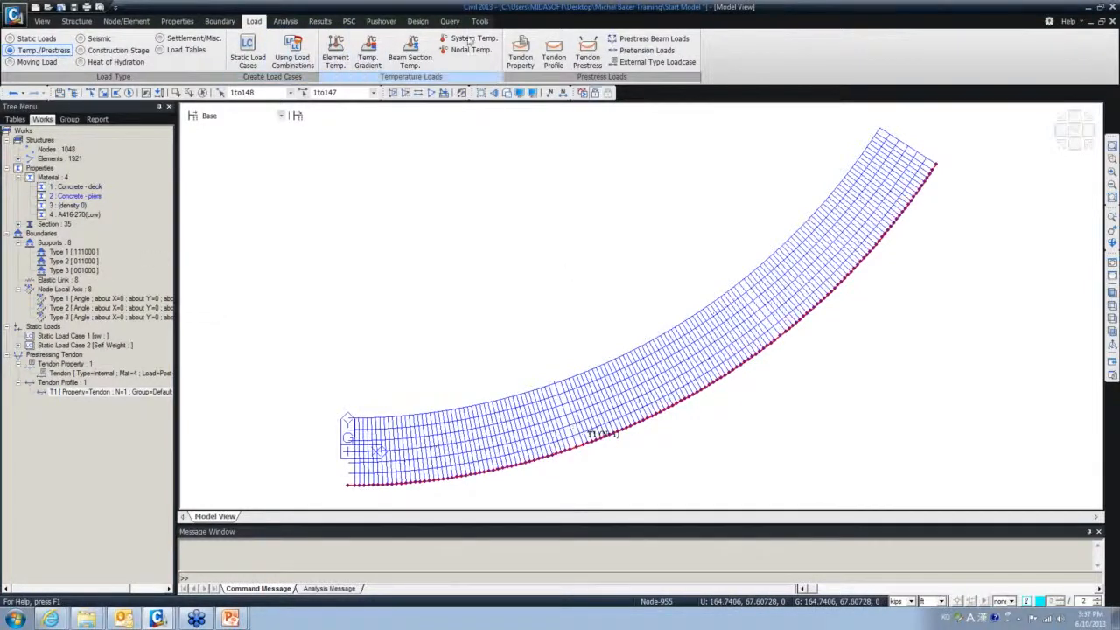
click(553, 54)
- Start a copy of tendon T1 assigned to new elements, using polygon selection
click(205, 44)
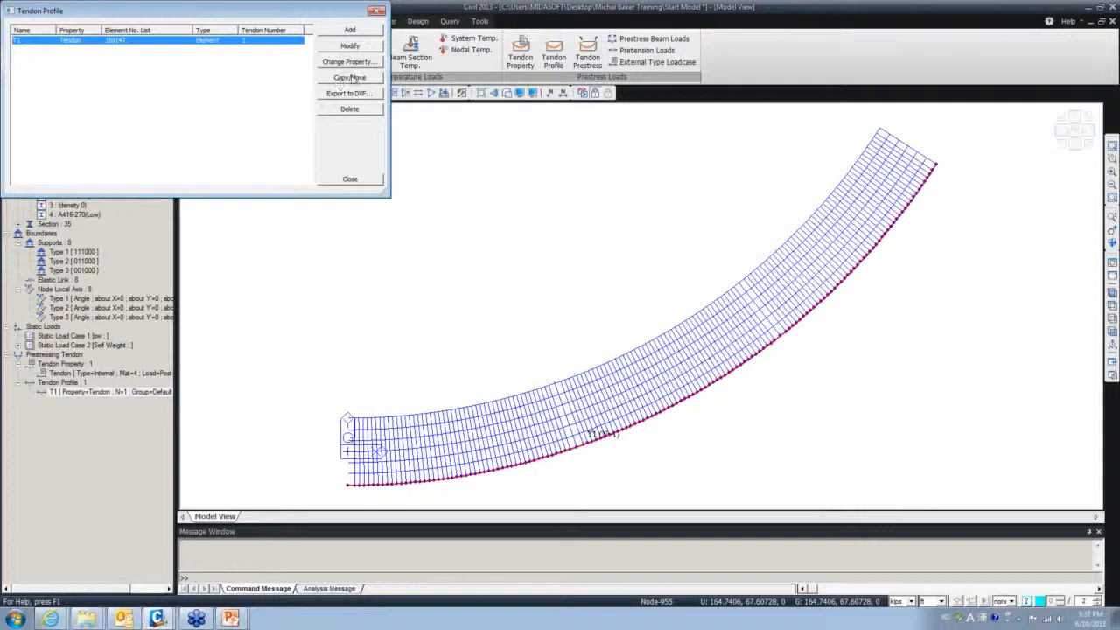
click(366, 81)
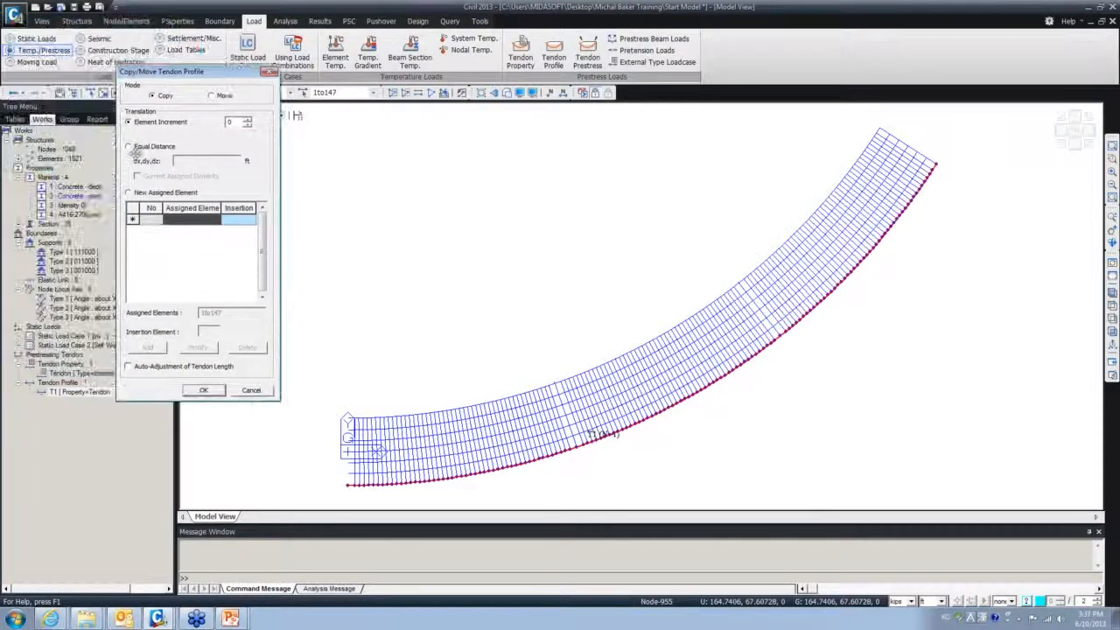
click(129, 193)
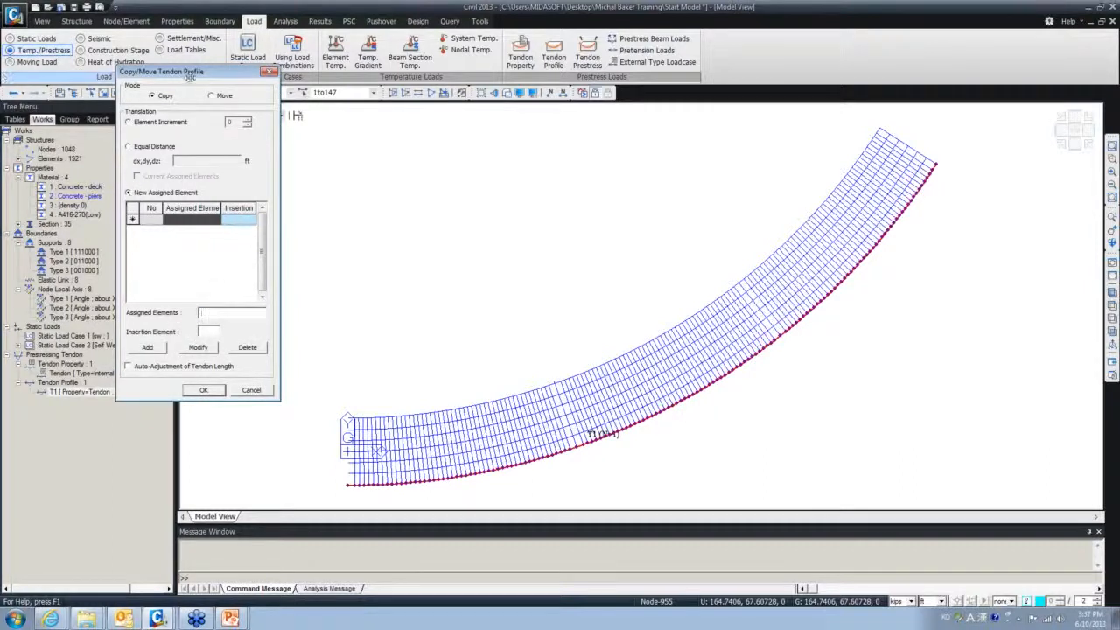
drag(189, 77, 138, 143)
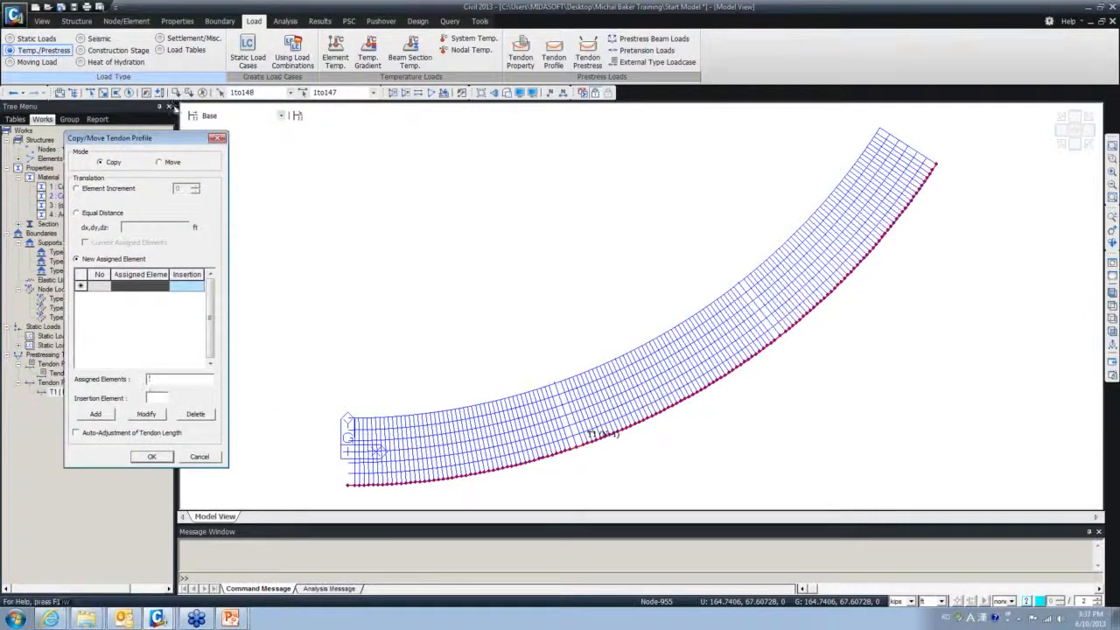
click(116, 93)
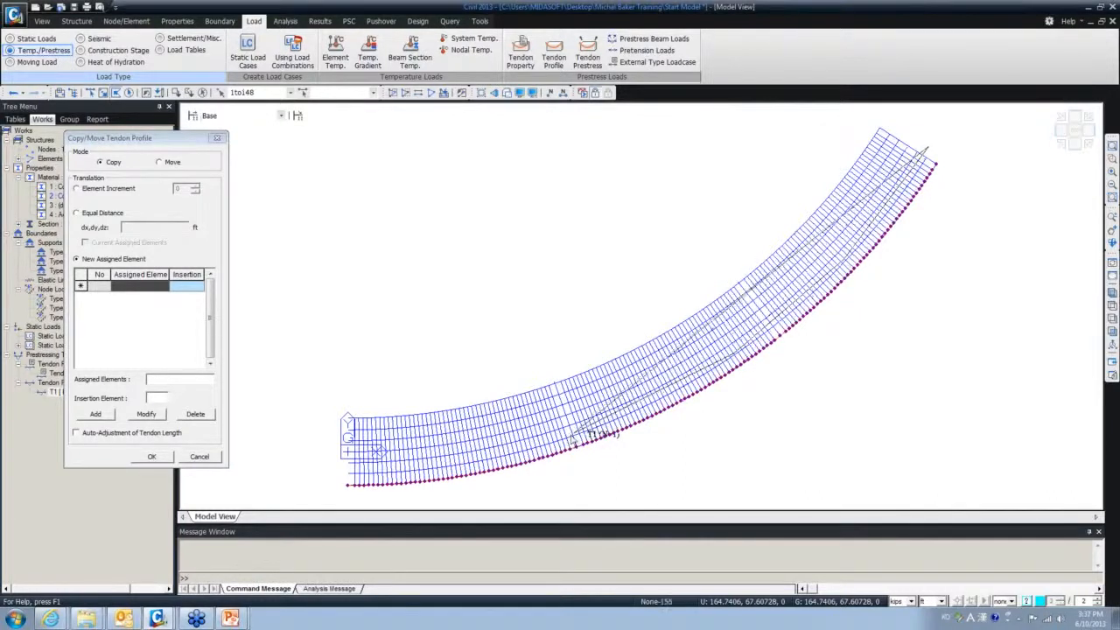
- Select the second girder (elements 148to294) and add it with insertion element 148
click(574, 437)
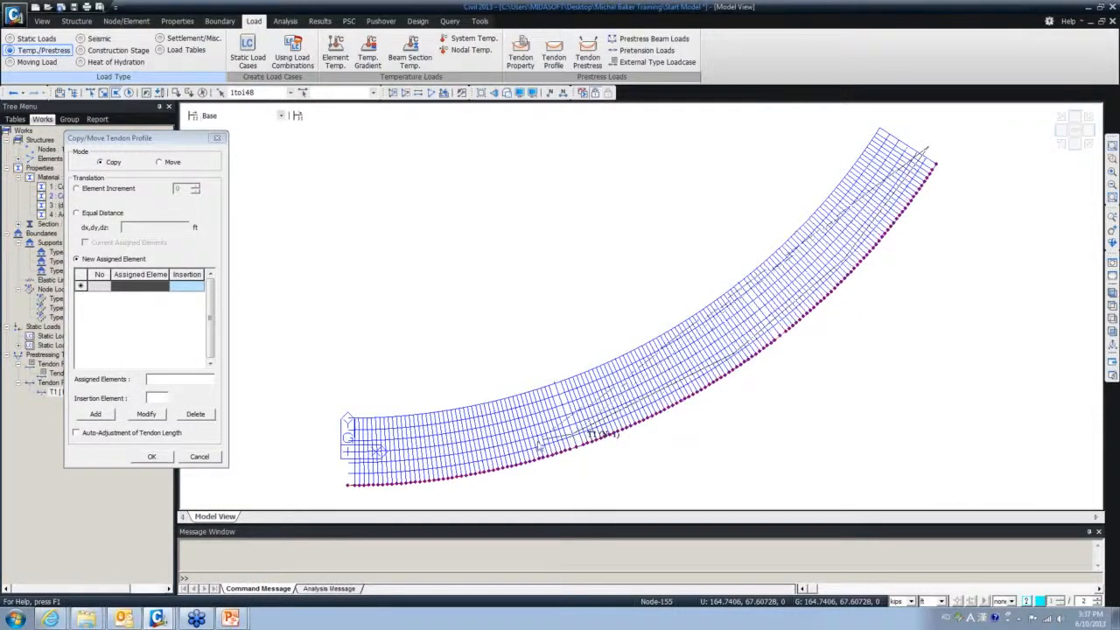
click(429, 468)
click(336, 474)
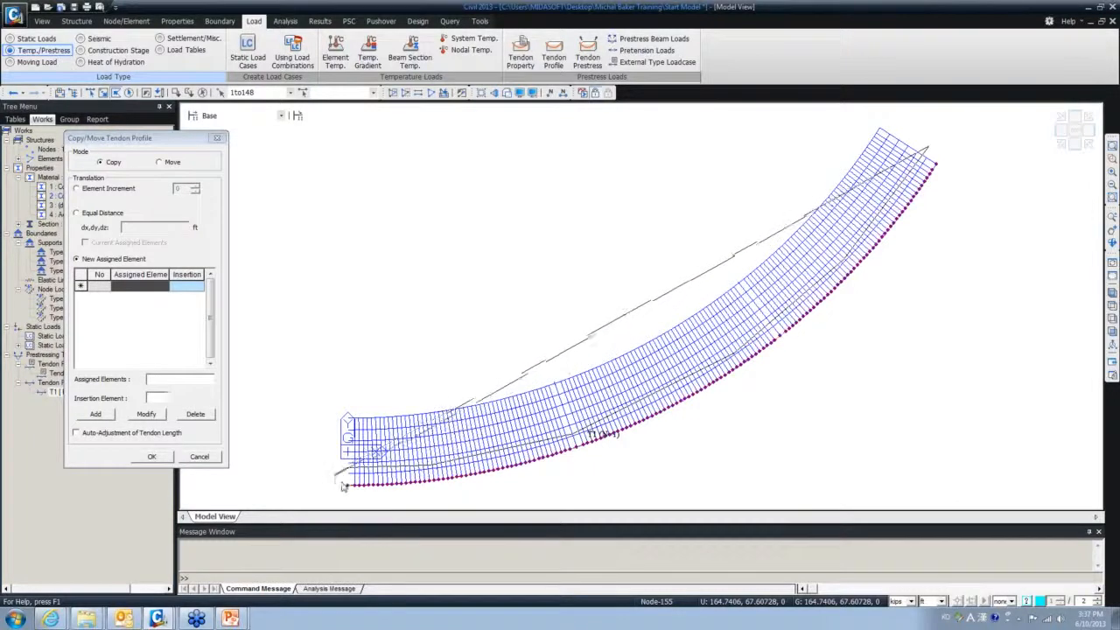
click(403, 481)
click(475, 472)
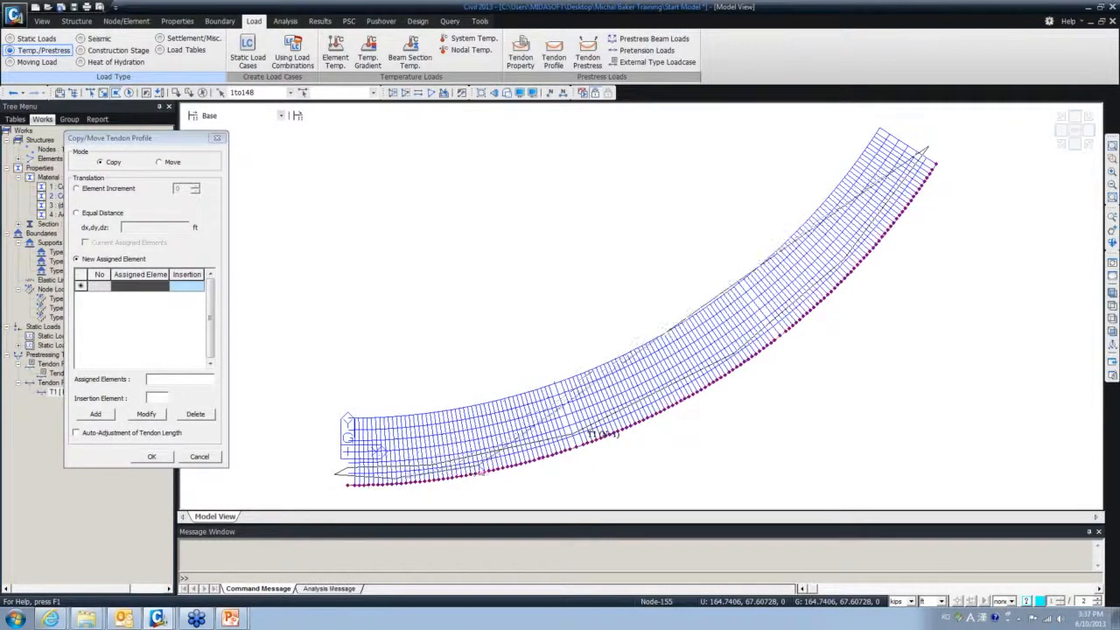
click(583, 440)
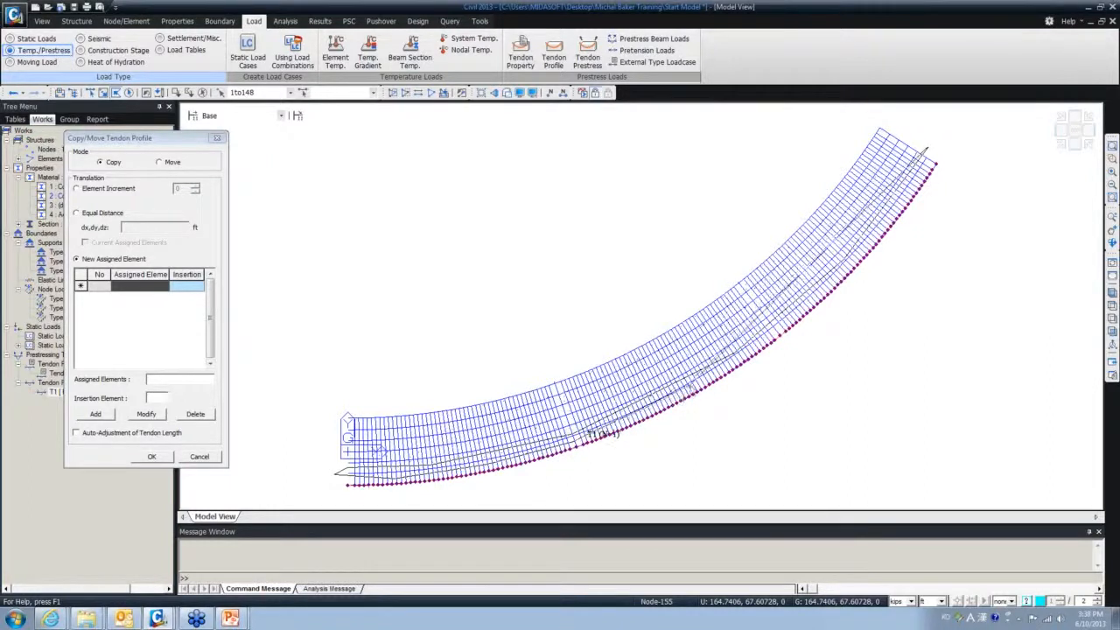
click(703, 390)
click(779, 335)
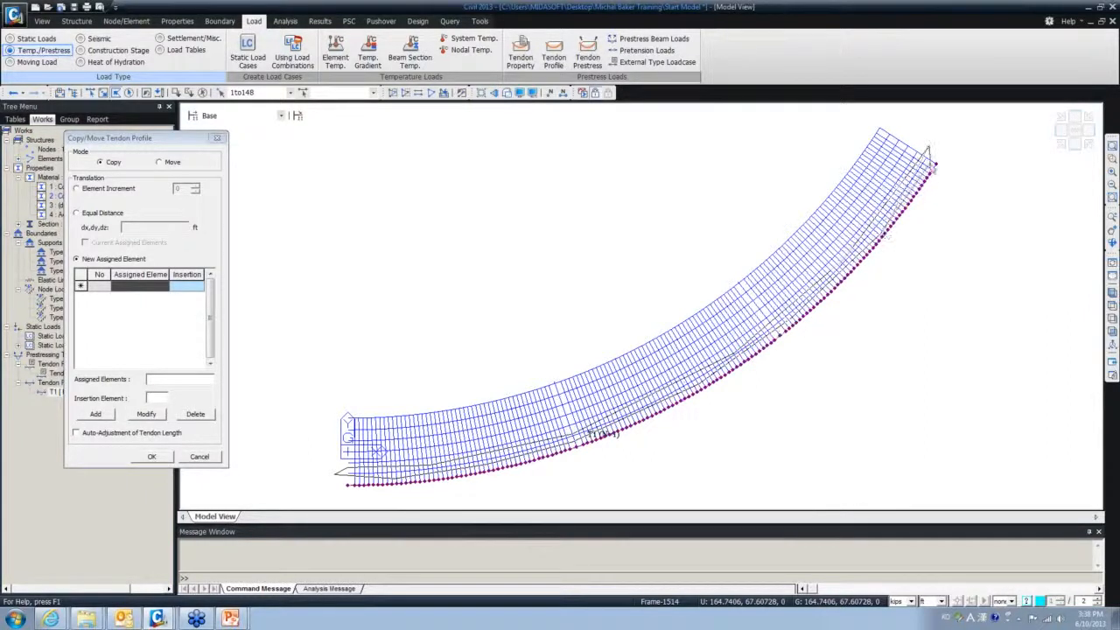
double_click(938, 156)
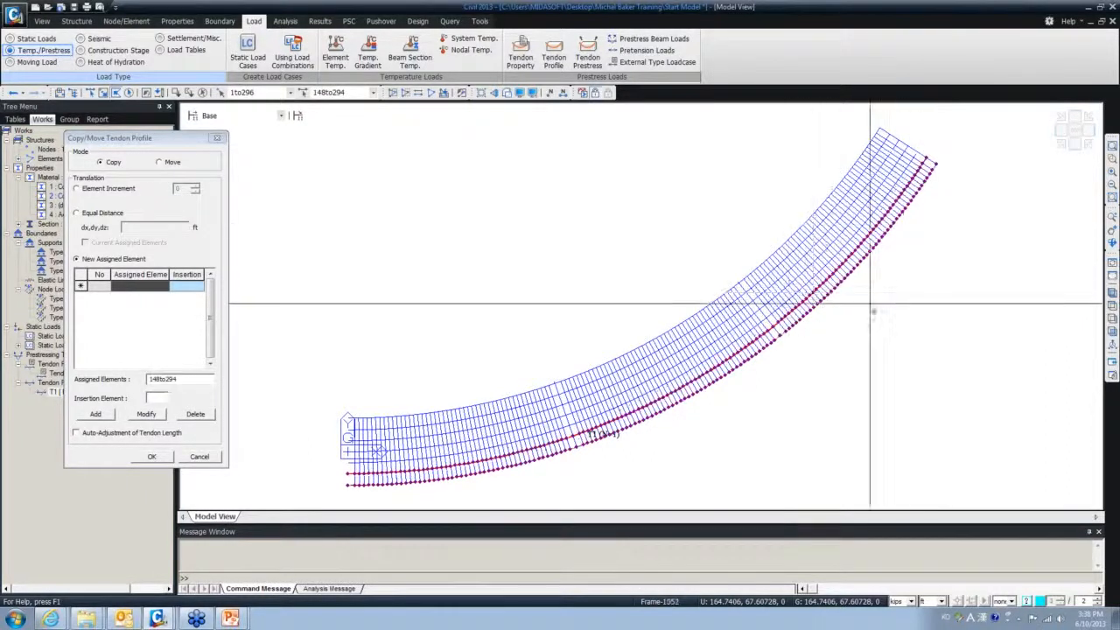
click(158, 398)
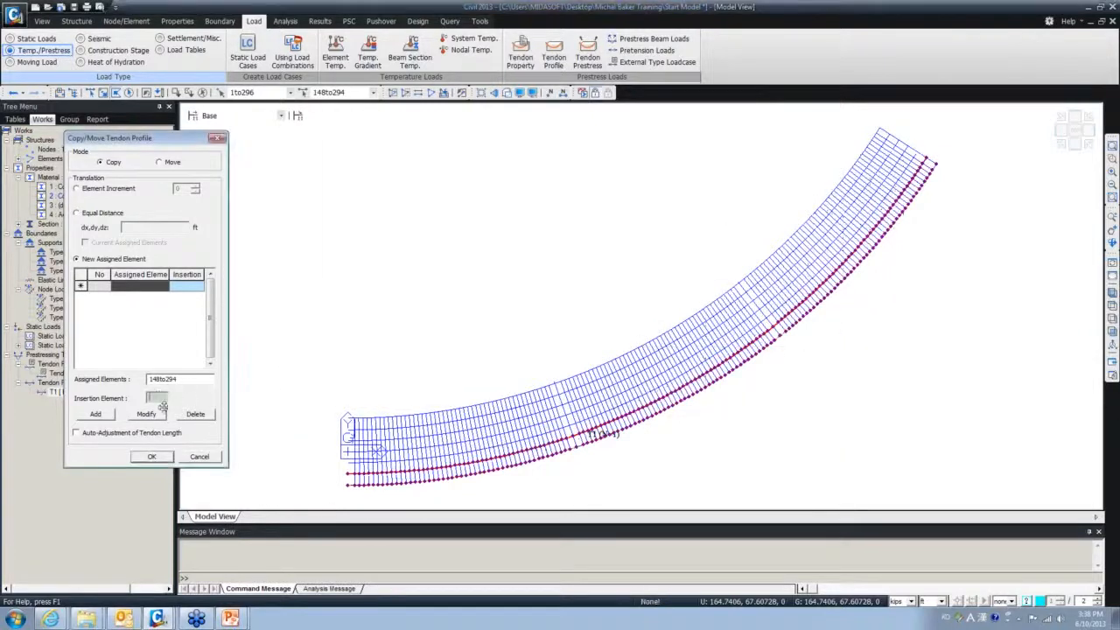
click(350, 478)
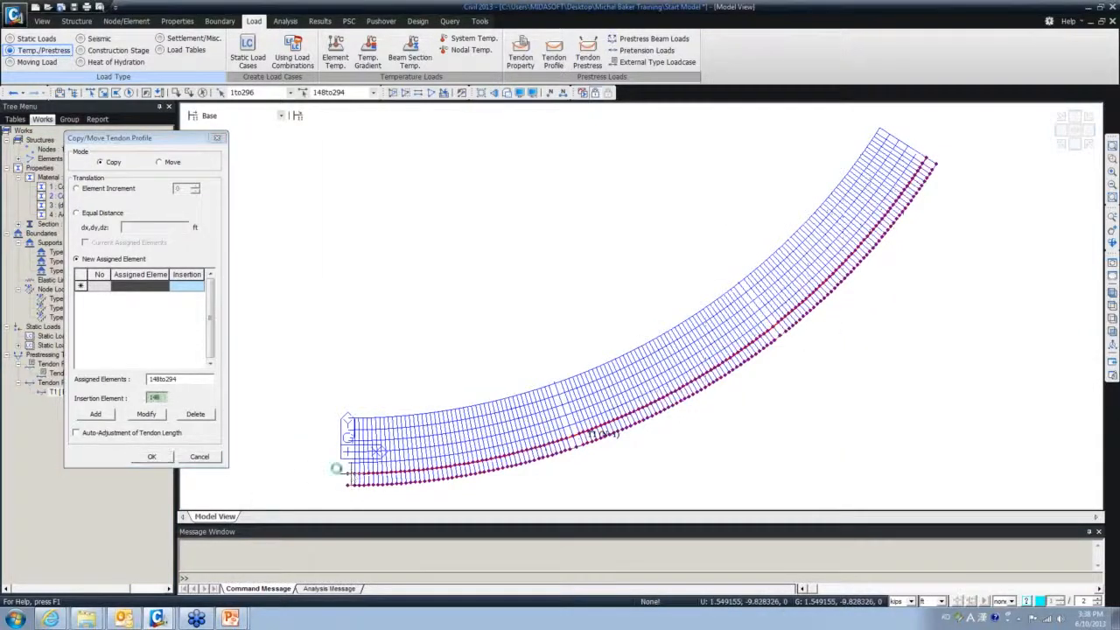
click(96, 414)
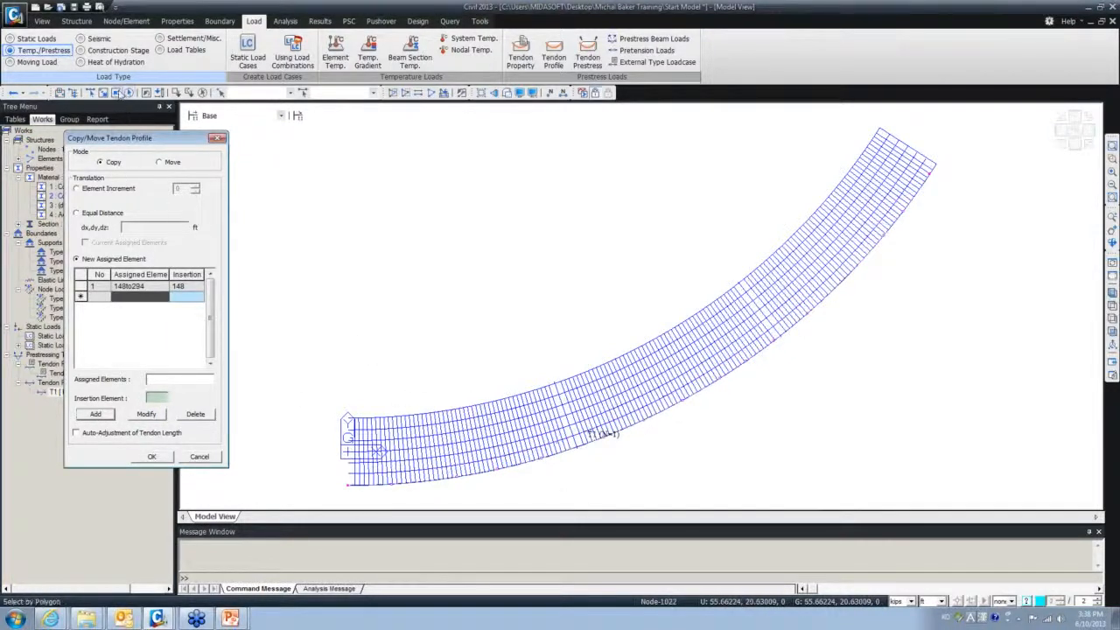
- Polygon-select the middle girder and add assignment 295to441 with insertion element 295
click(159, 384)
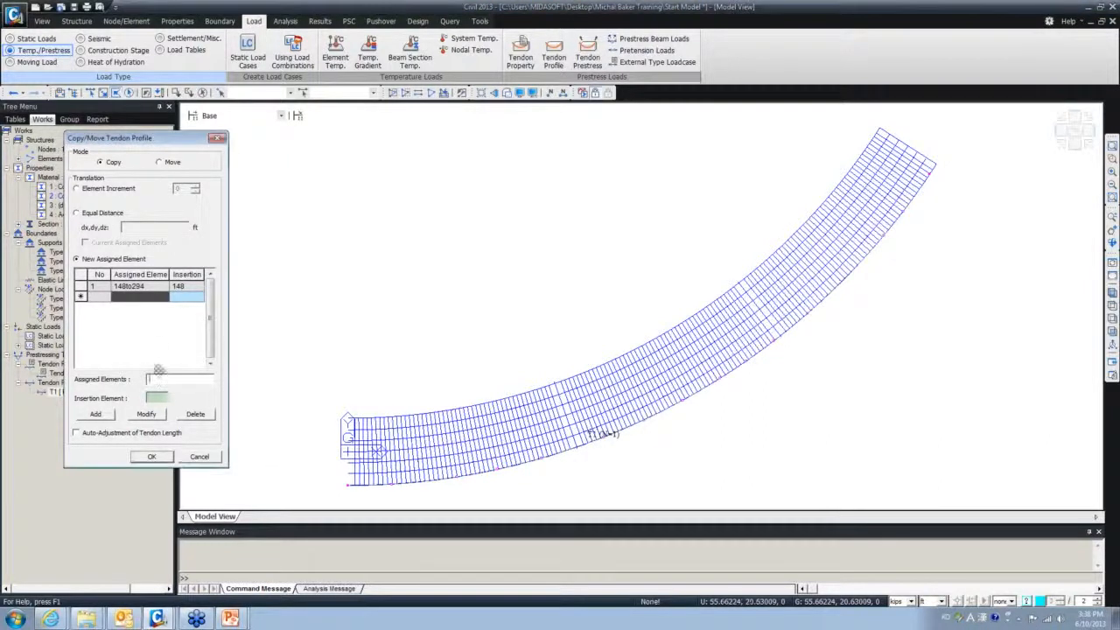
click(916, 142)
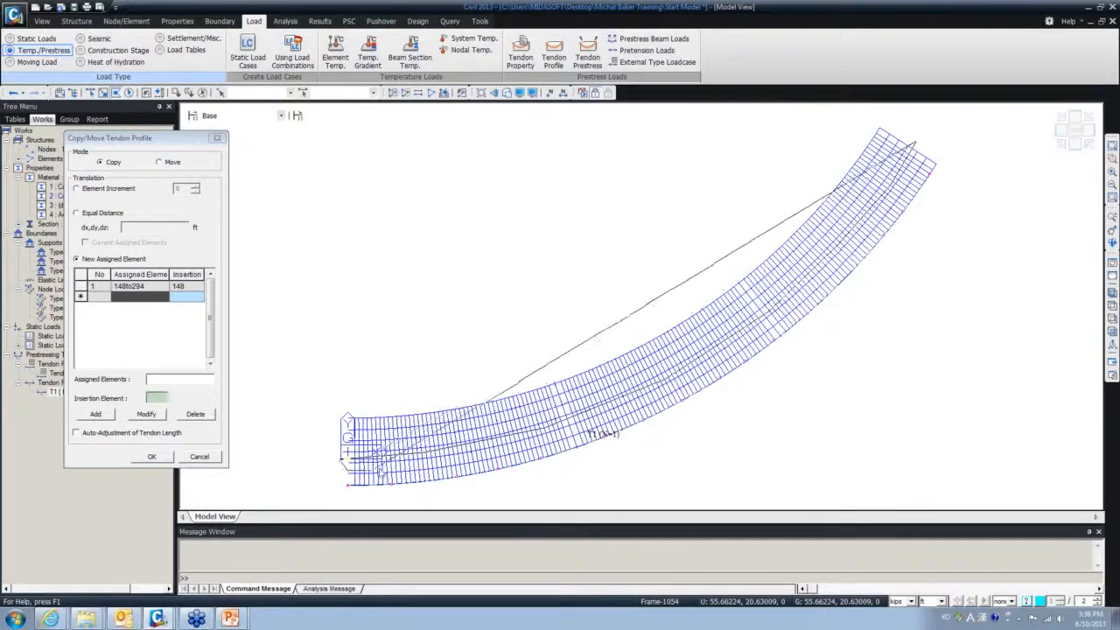
click(376, 453)
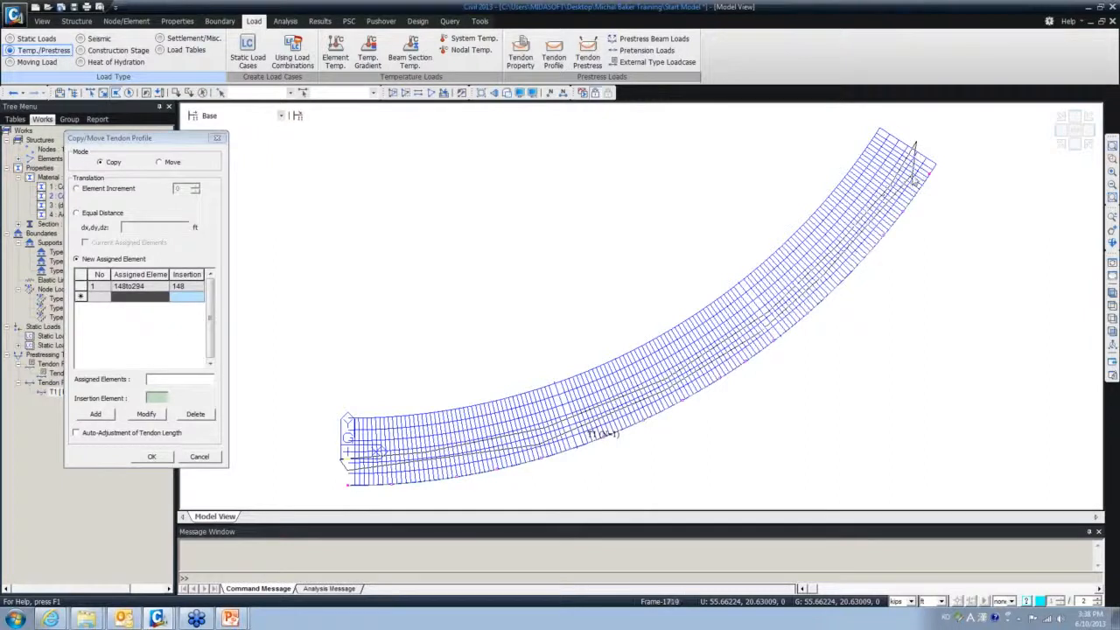
double_click(926, 143)
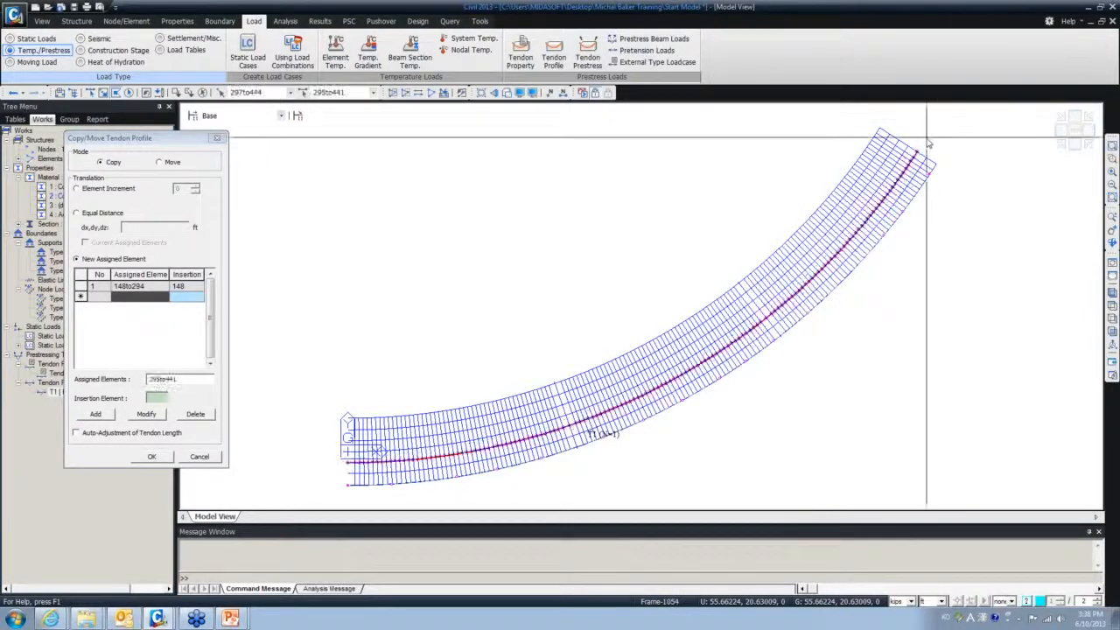
click(158, 397)
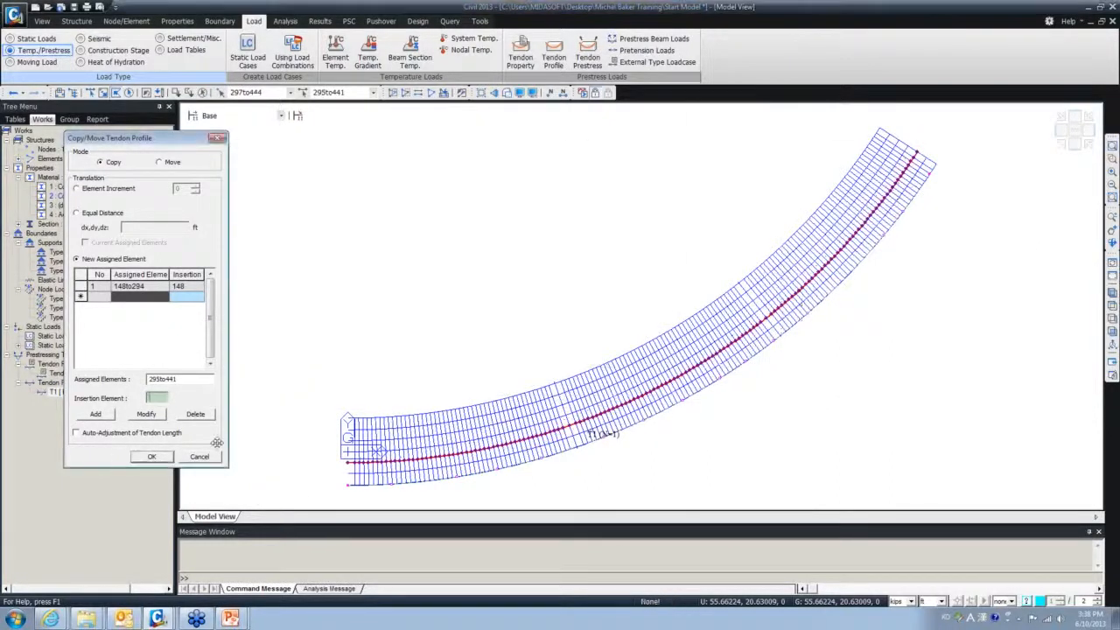
click(349, 464)
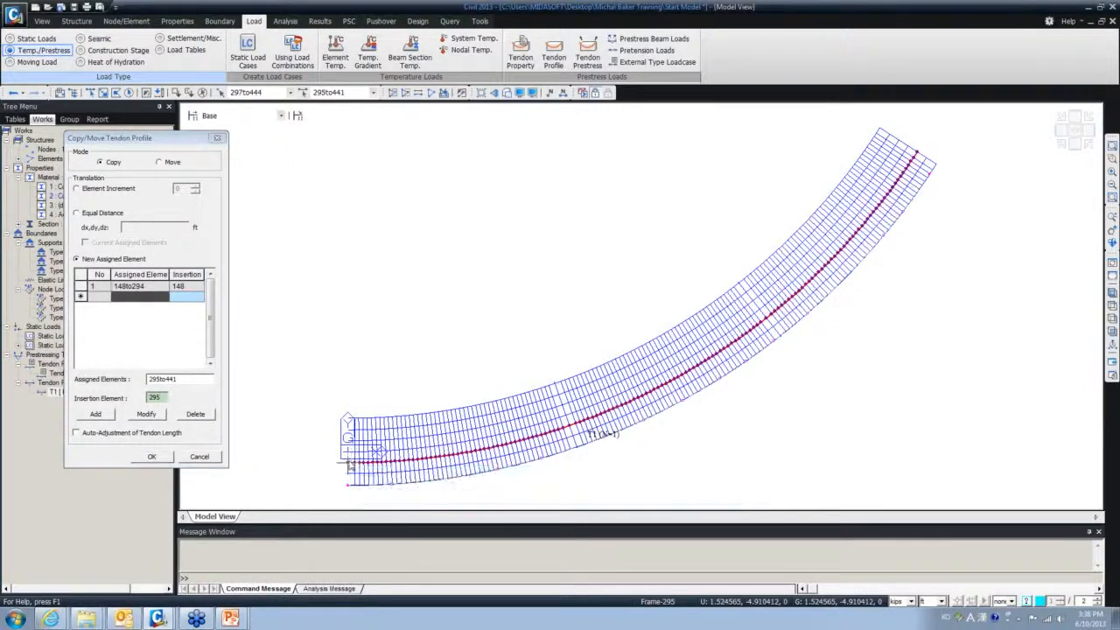
click(96, 414)
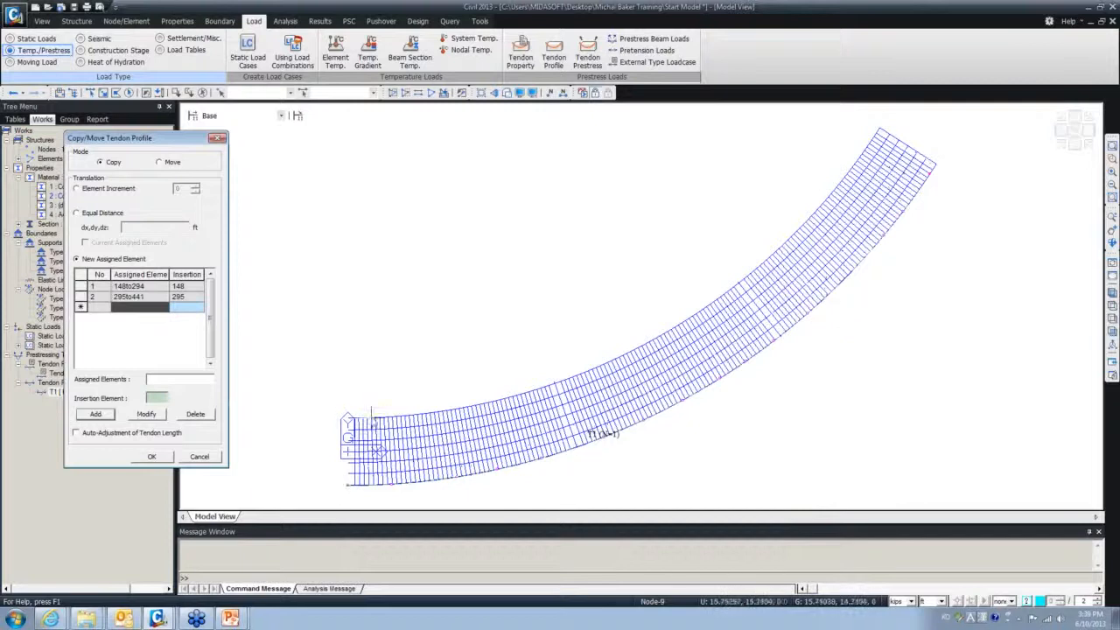
- Turn on Auto-Adjustment of Tendon Length for the copies
mouse_move(539, 423)
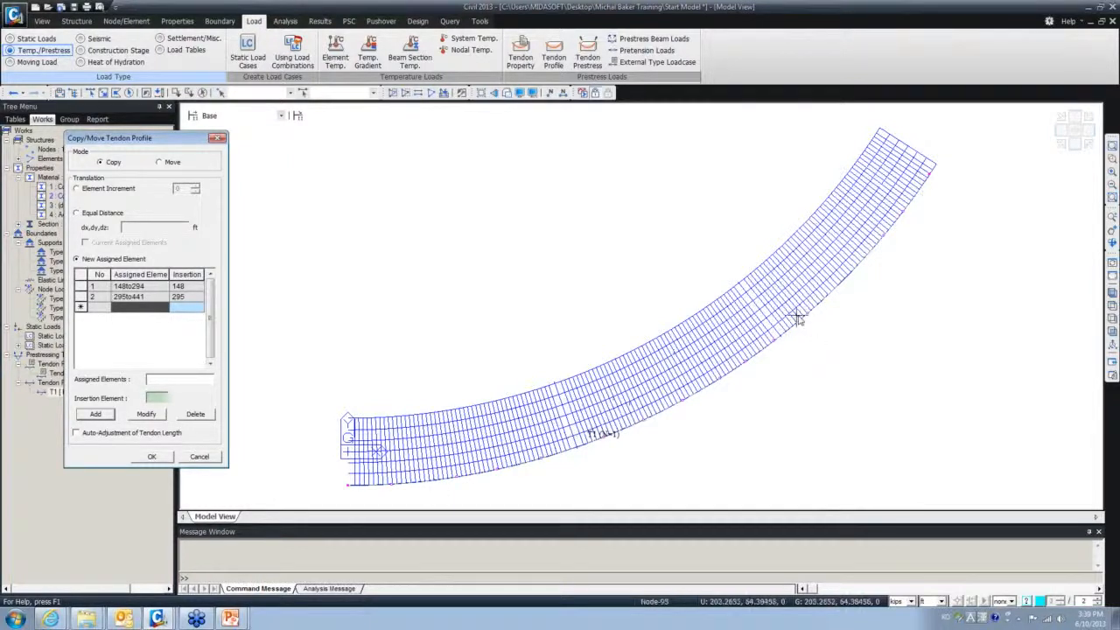
mouse_move(768, 332)
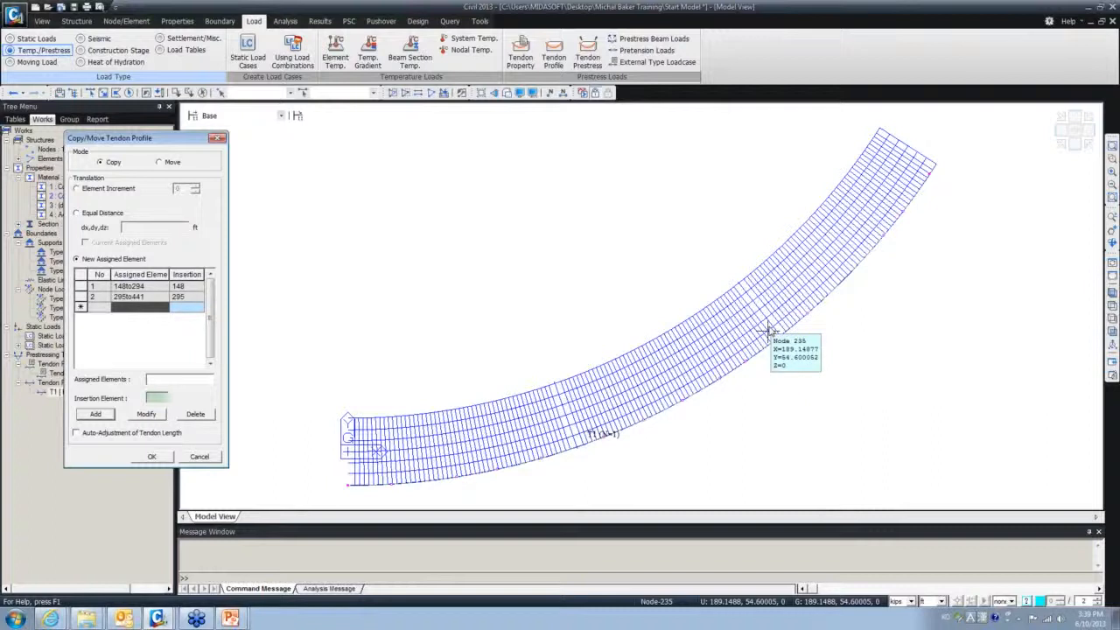
click(76, 433)
- Create the T1-Copy and T1-Copy01 tendons and check each one on the model
click(151, 457)
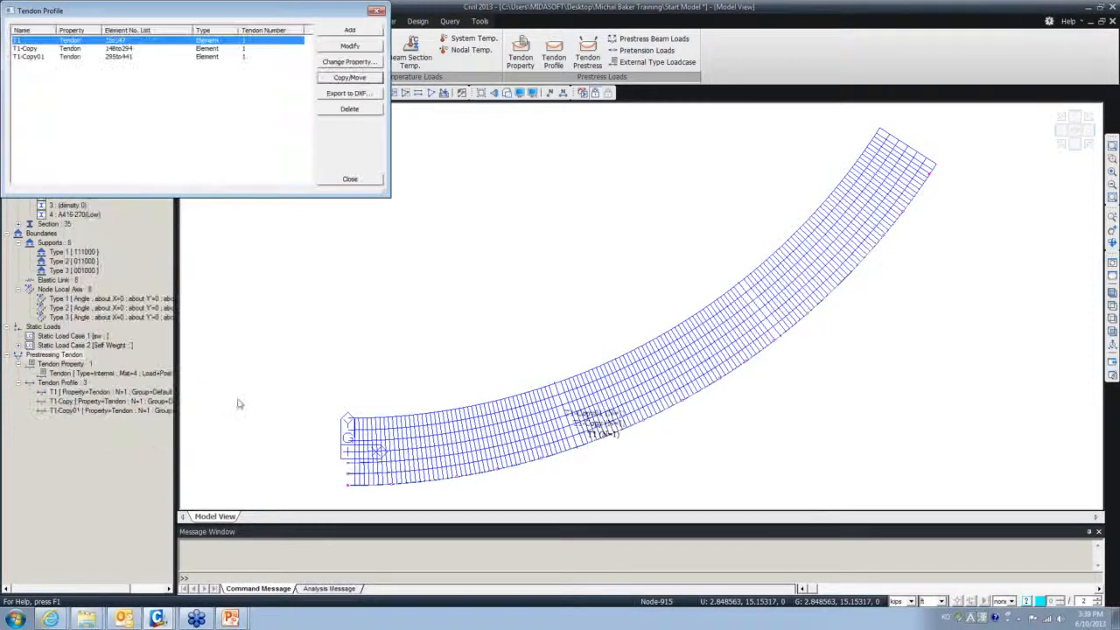
click(26, 49)
click(35, 58)
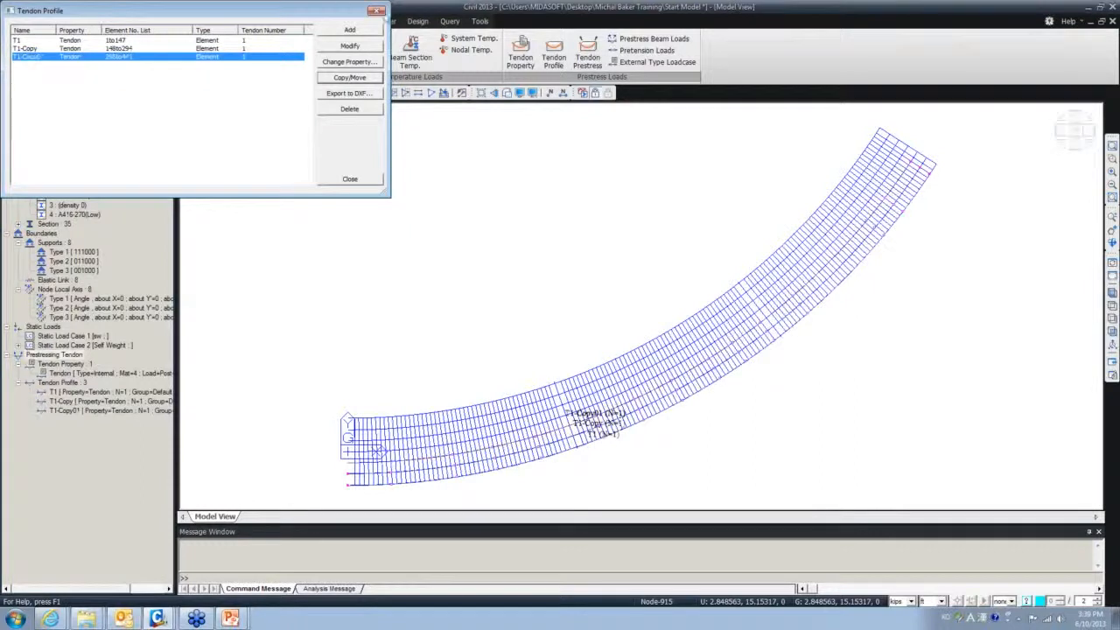
click(378, 12)
- Orbit the curved deck, then switch to Iso View to inspect all three tendons
ctrl+middle_drag(609, 387, 415, 377)
ctrl+middle_drag(499, 373, 669, 352)
scroll(674, 333, up, 8)
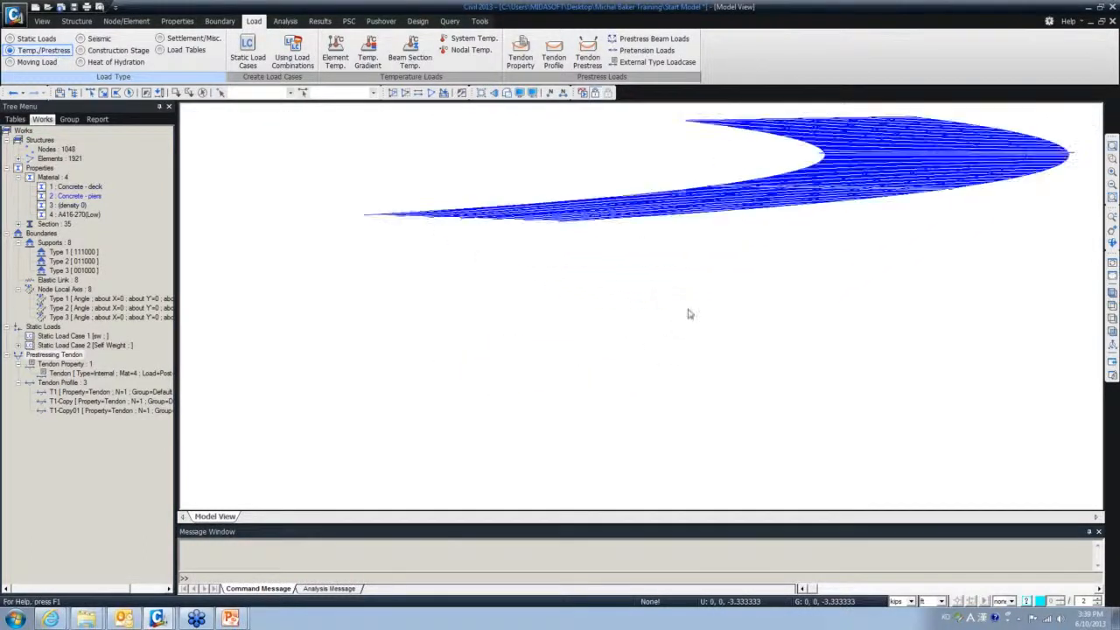
scroll(640, 285, down, 5)
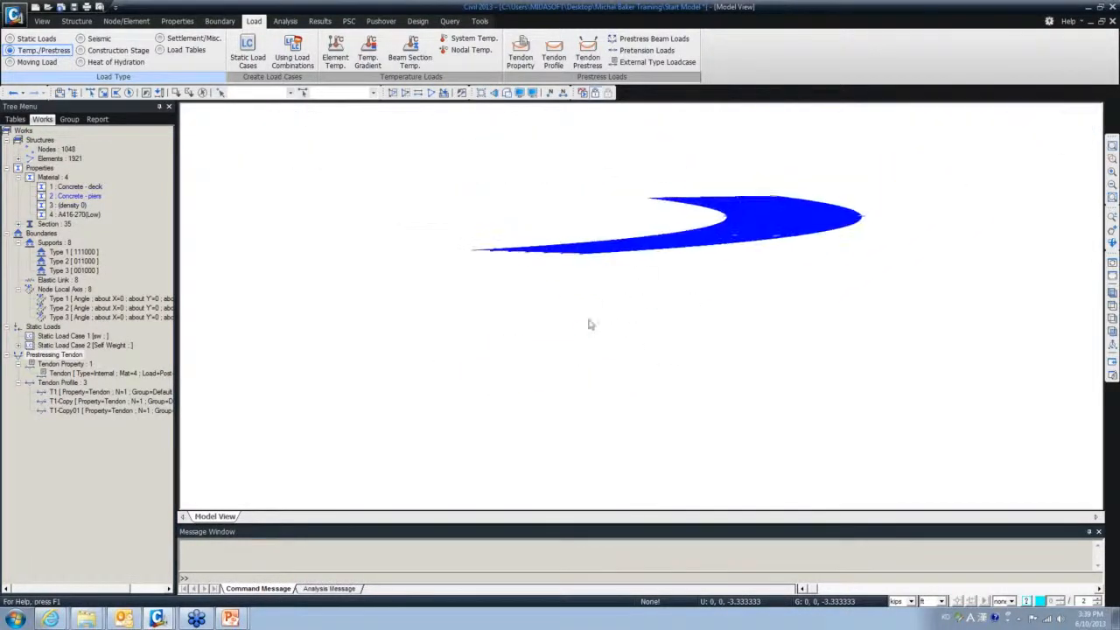
click(1112, 291)
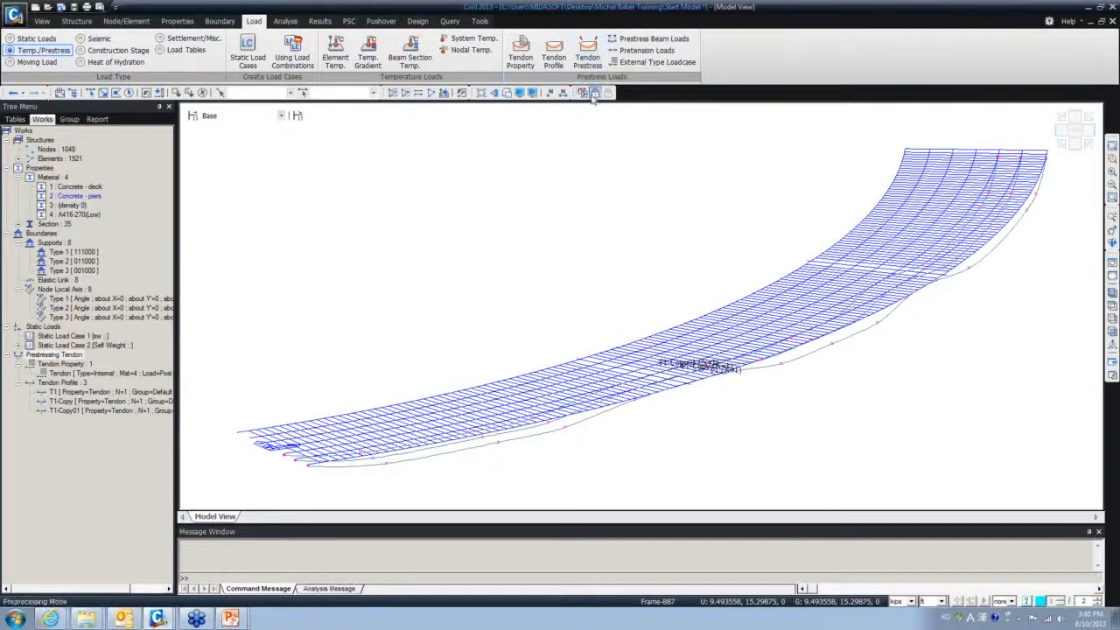
- Select T1, T1-Copy and T1-Copy01 for prestress loading, jacked from both ends
click(588, 59)
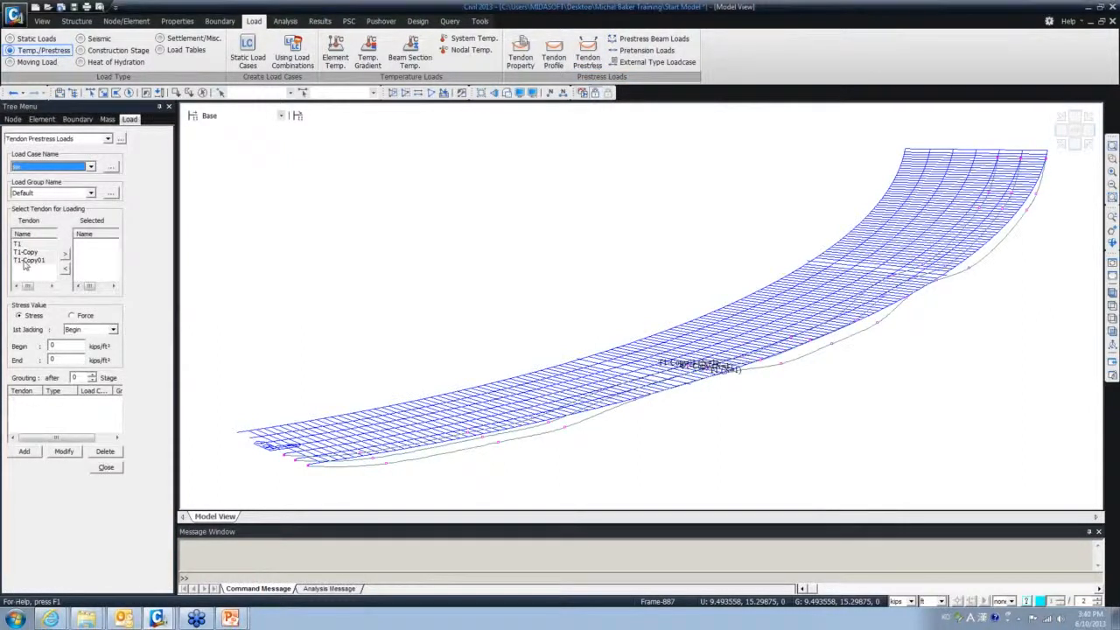
drag(26, 265, 17, 244)
click(65, 253)
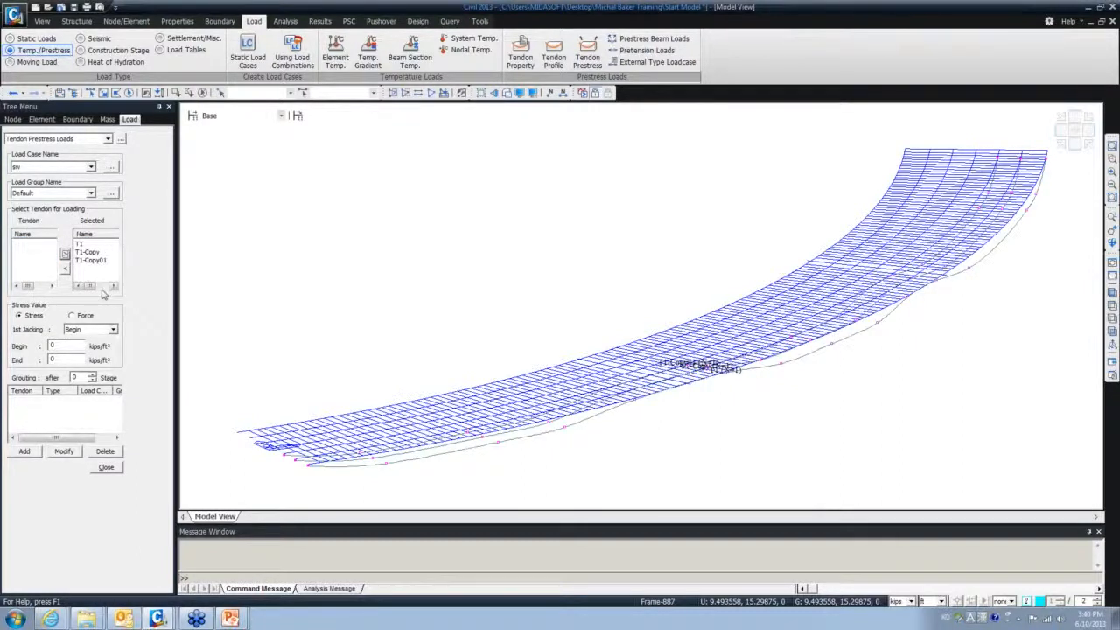
click(112, 329)
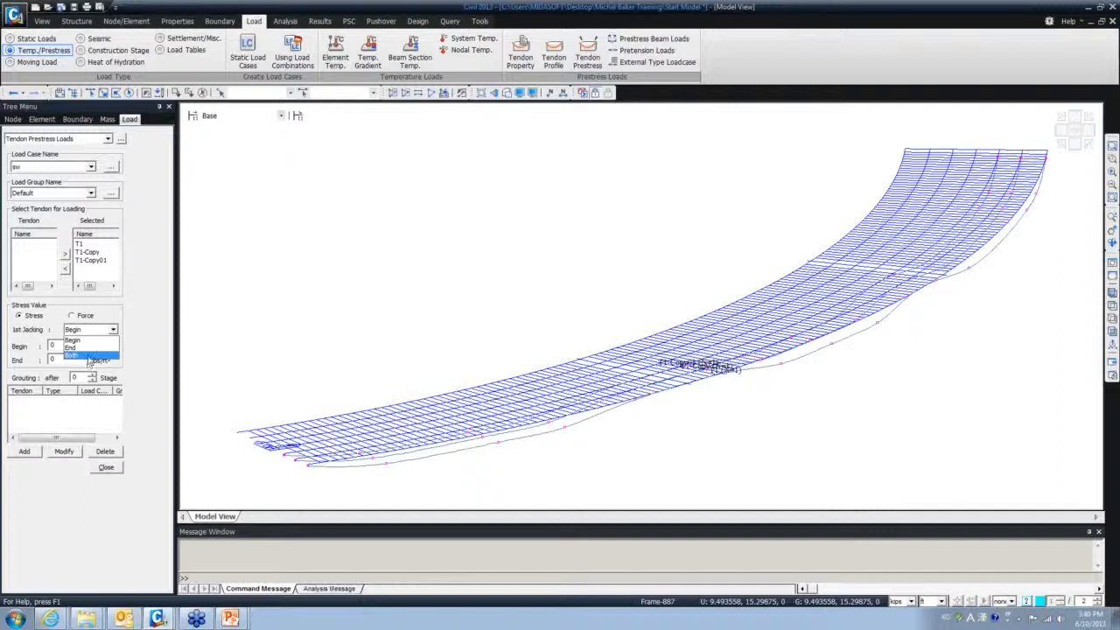
click(82, 356)
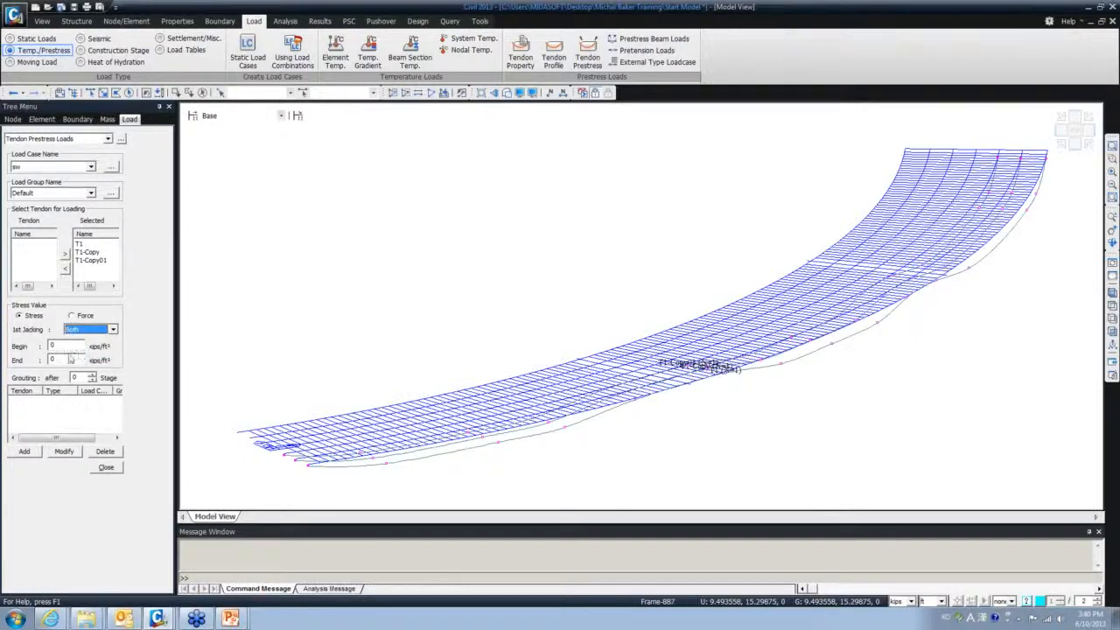
- Switch units to inches, enter 200 kips/in² begin and end stress, and add the load
double_click(54, 345)
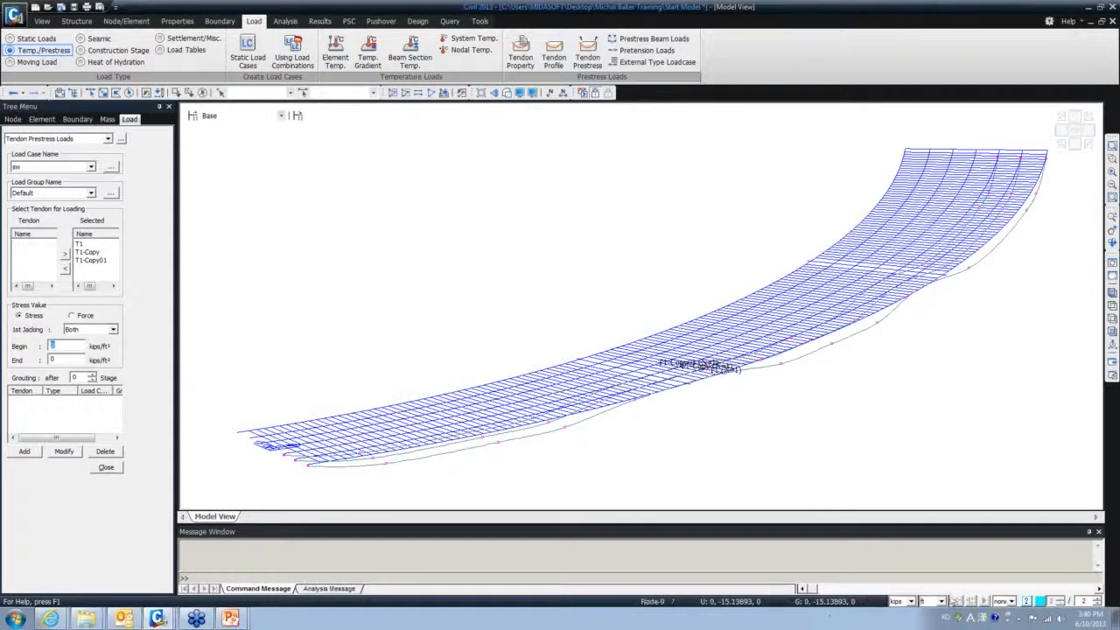
click(941, 601)
click(926, 582)
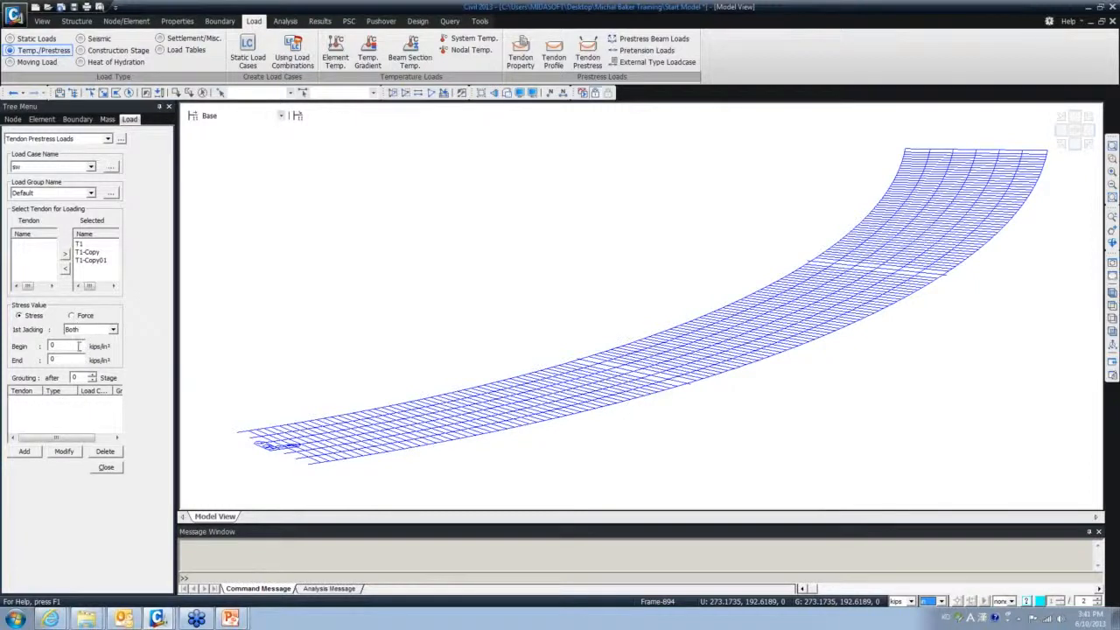
click(71, 316)
click(21, 316)
click(53, 345)
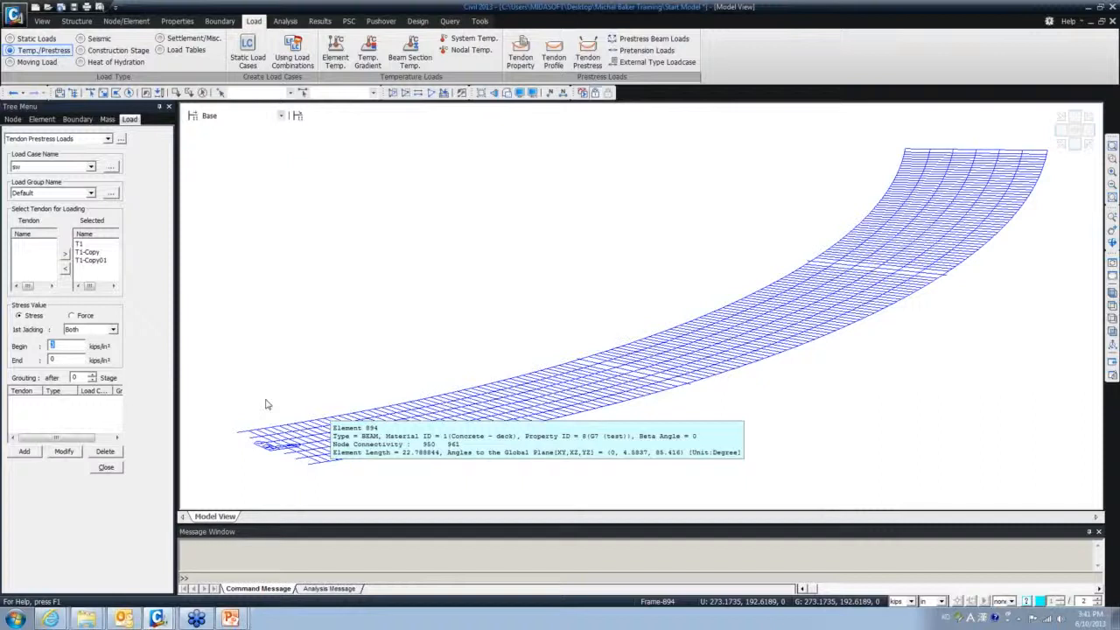
text(200)
key(Tab)
text(200)
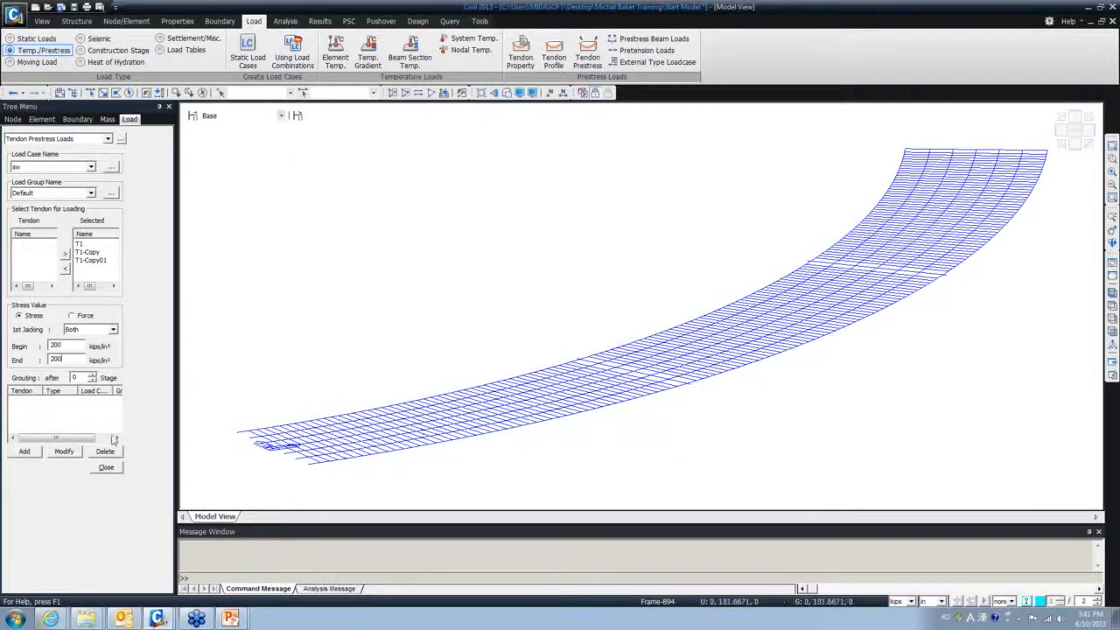
click(28, 451)
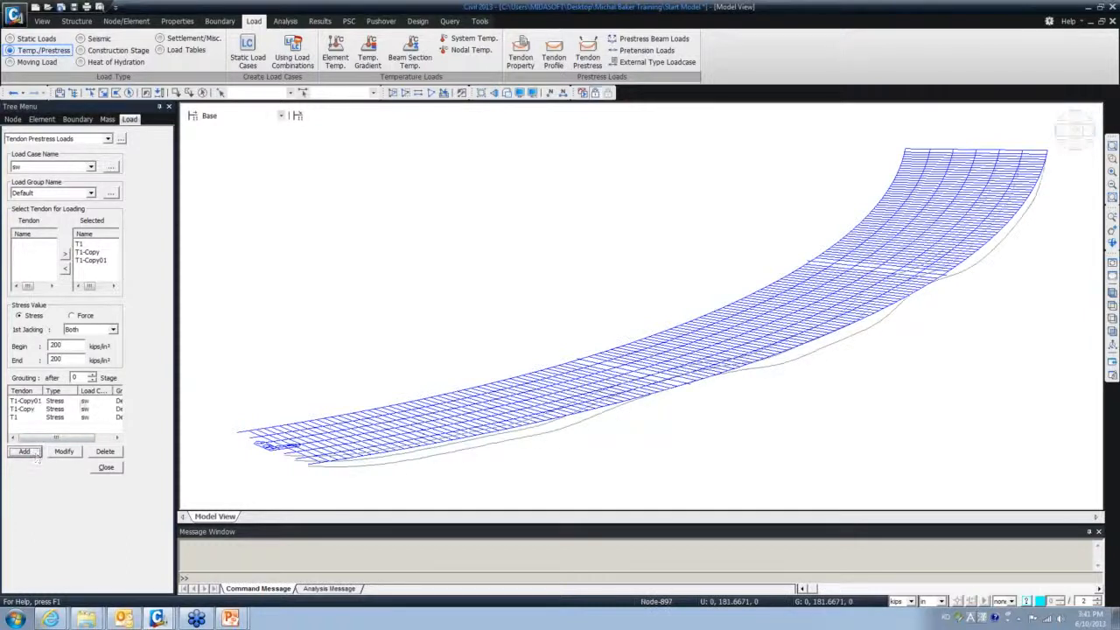
click(110, 469)
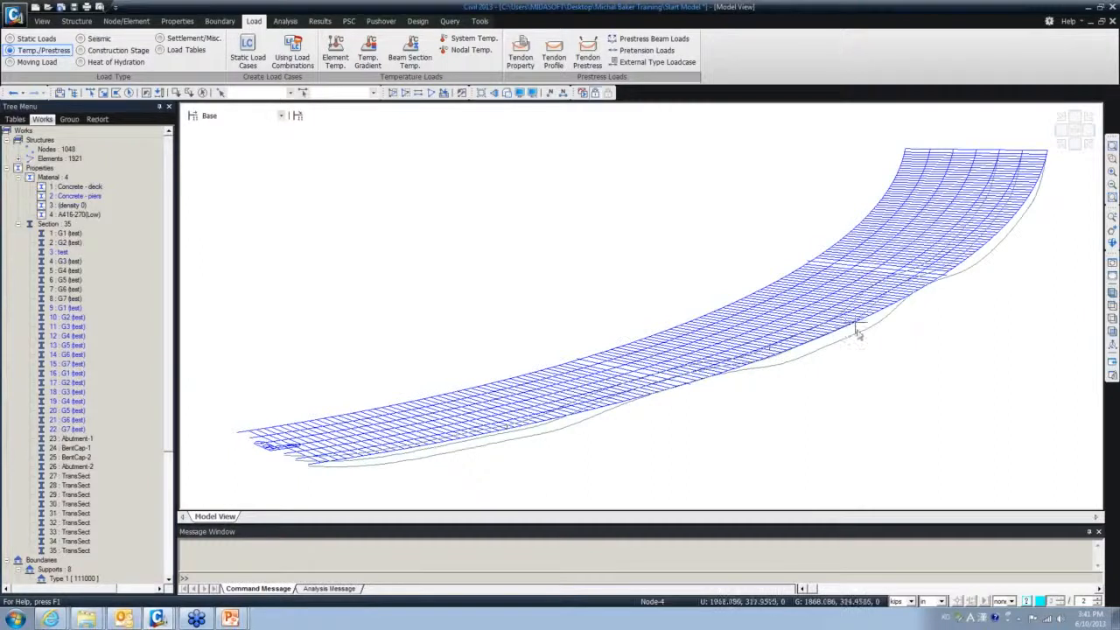
- Collapse the Section and Properties branches of the Works tree and go to the Properties tab
click(18, 224)
click(18, 168)
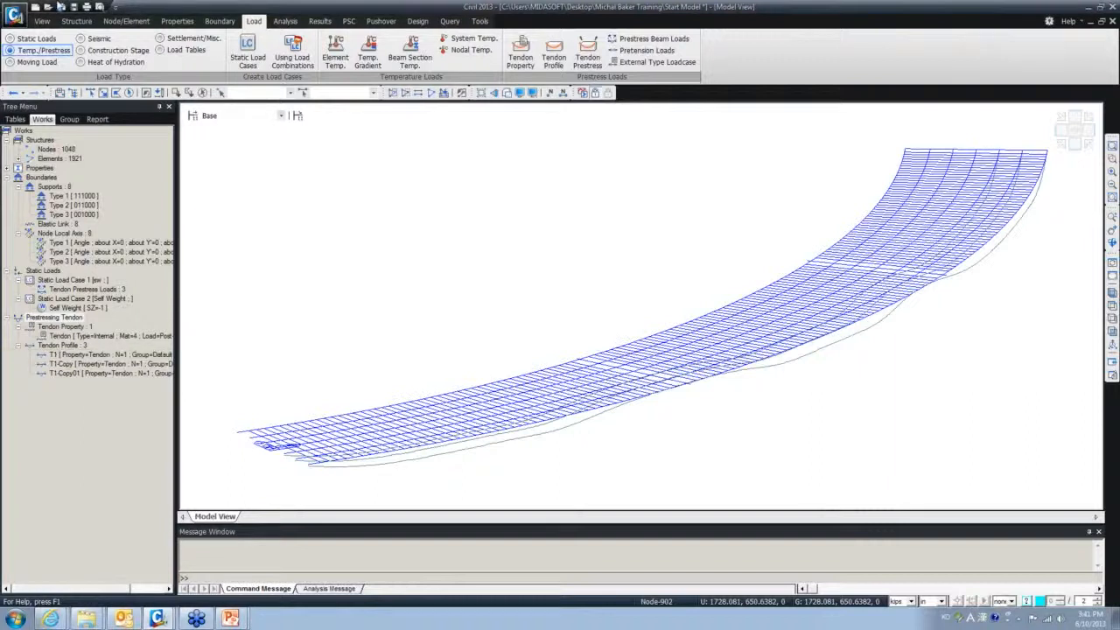
click(177, 21)
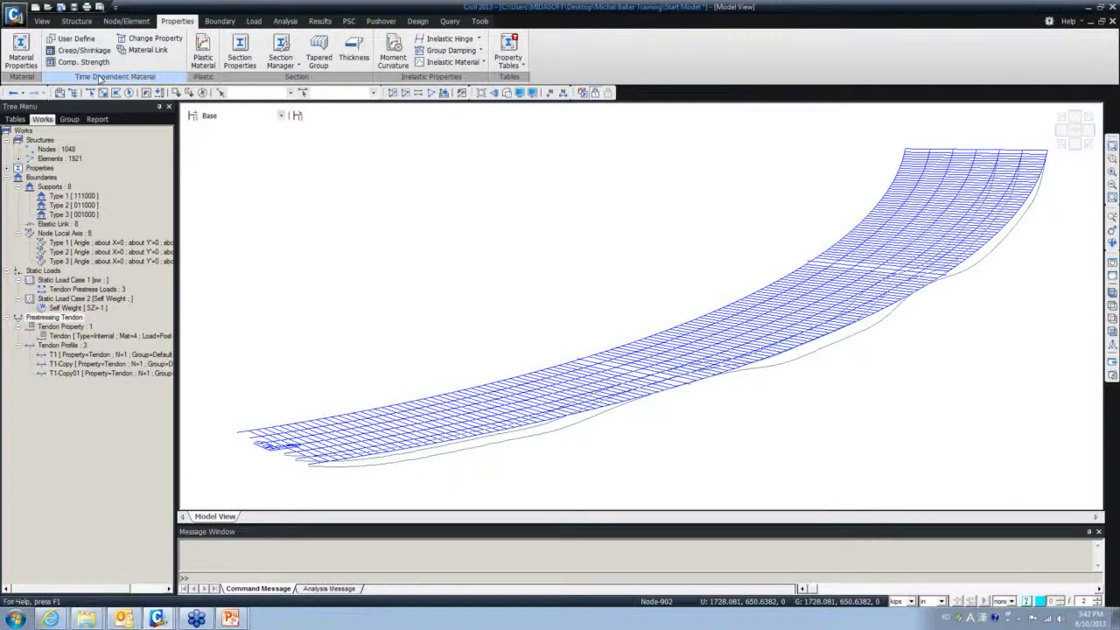
- Add a new AASHTO creep/shrinkage material named 'Creep/Shrink'
click(85, 50)
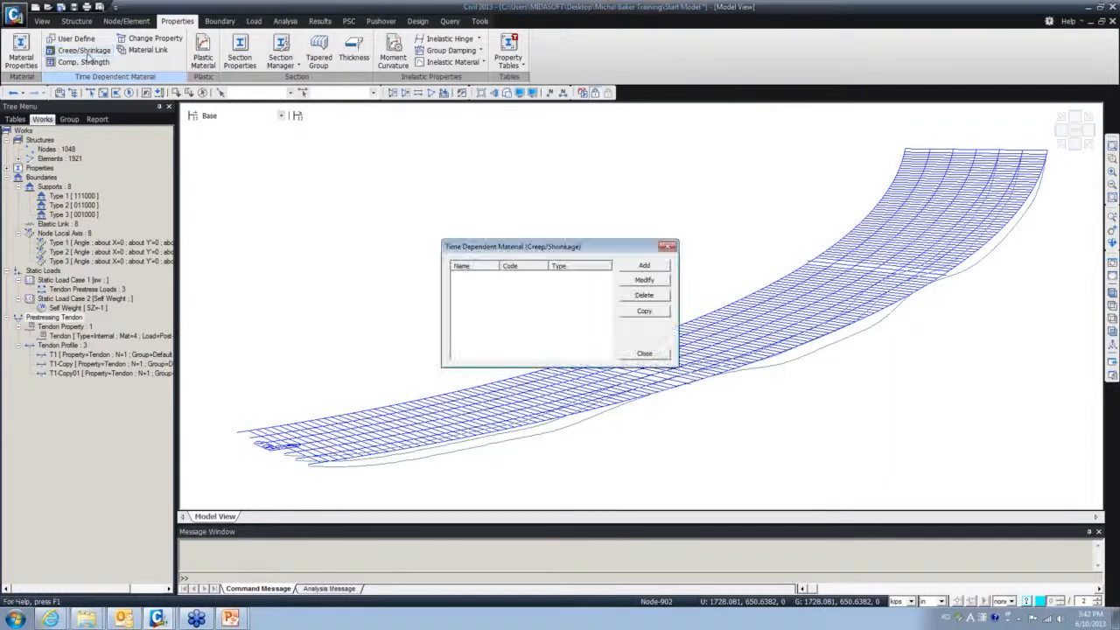
click(644, 266)
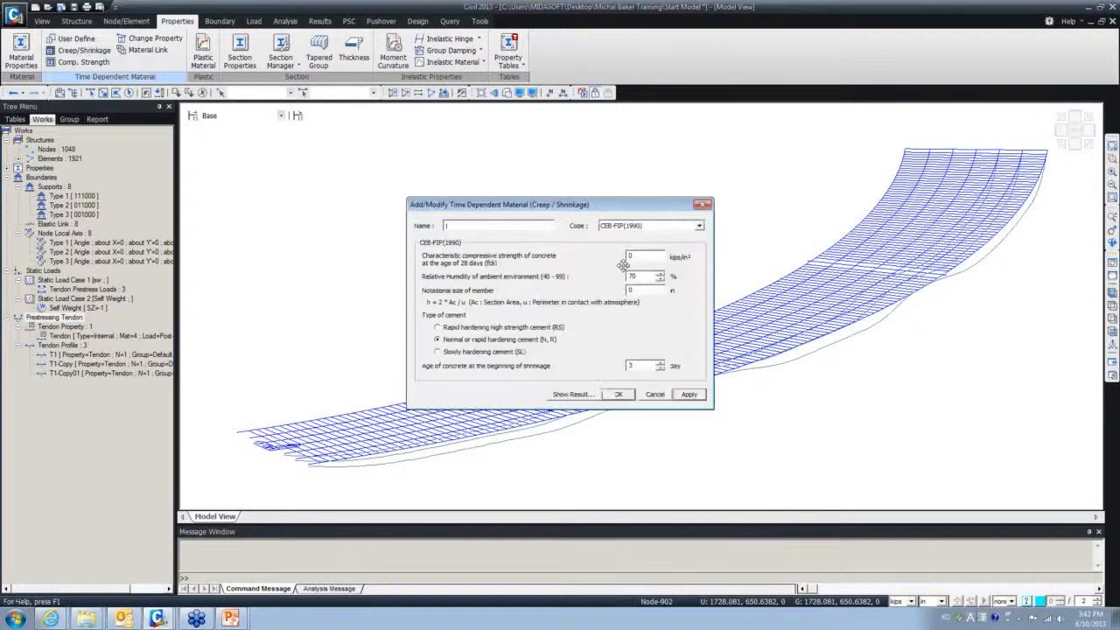
drag(569, 210, 540, 135)
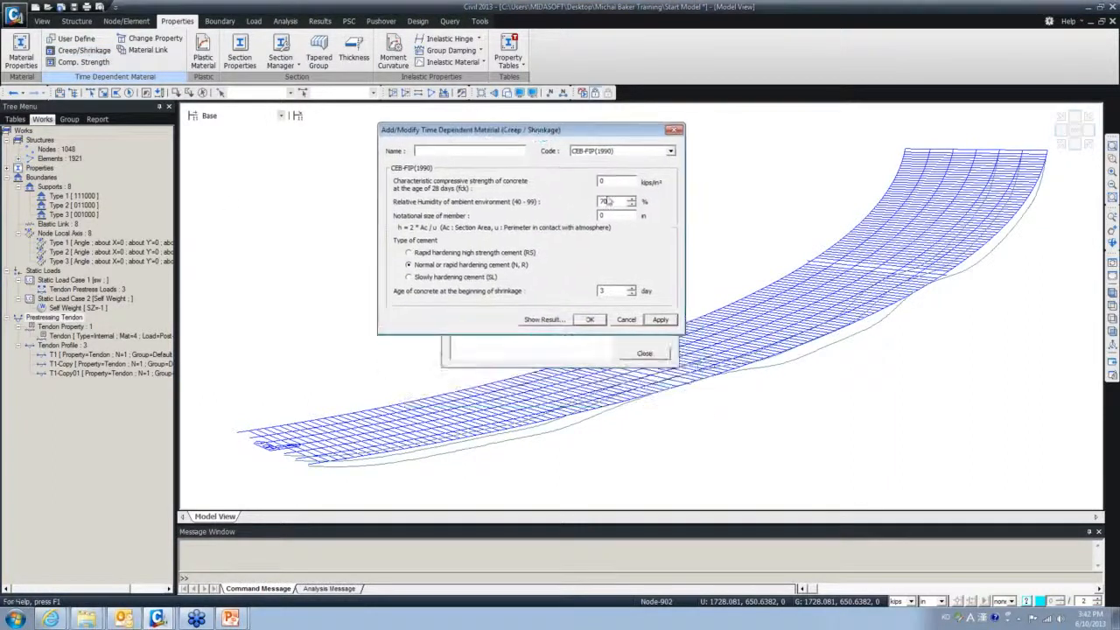
click(645, 153)
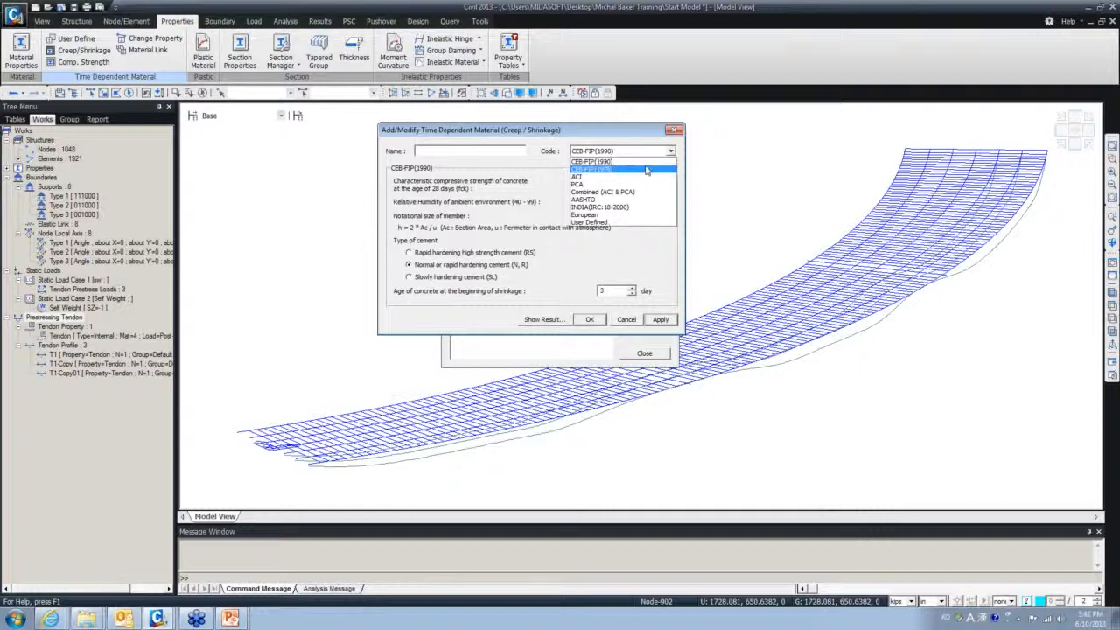
click(630, 199)
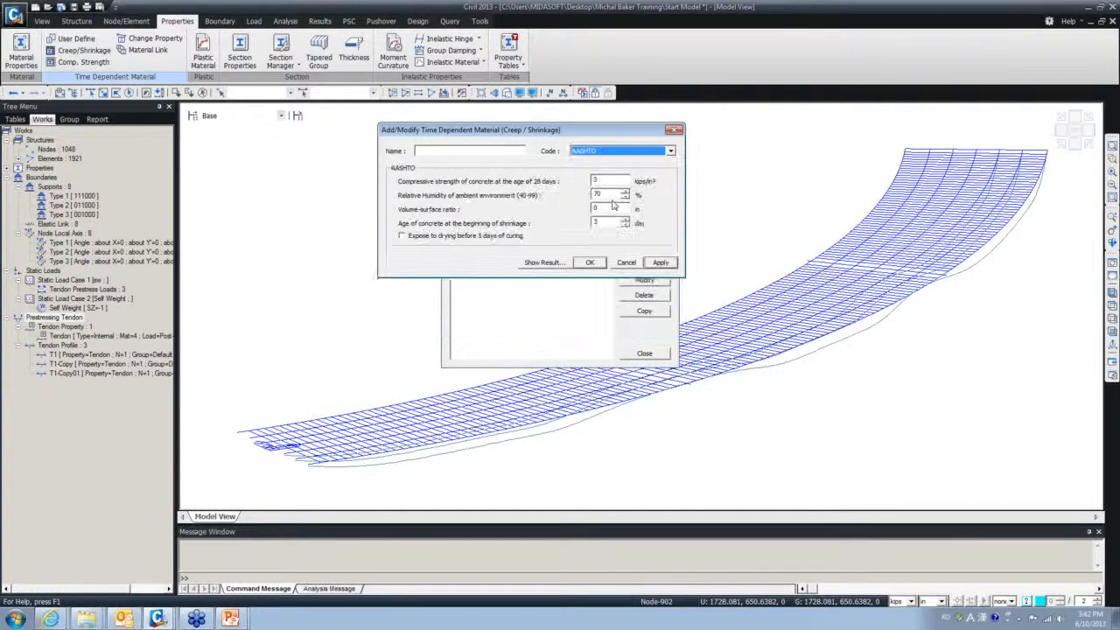
click(476, 149)
text(C)
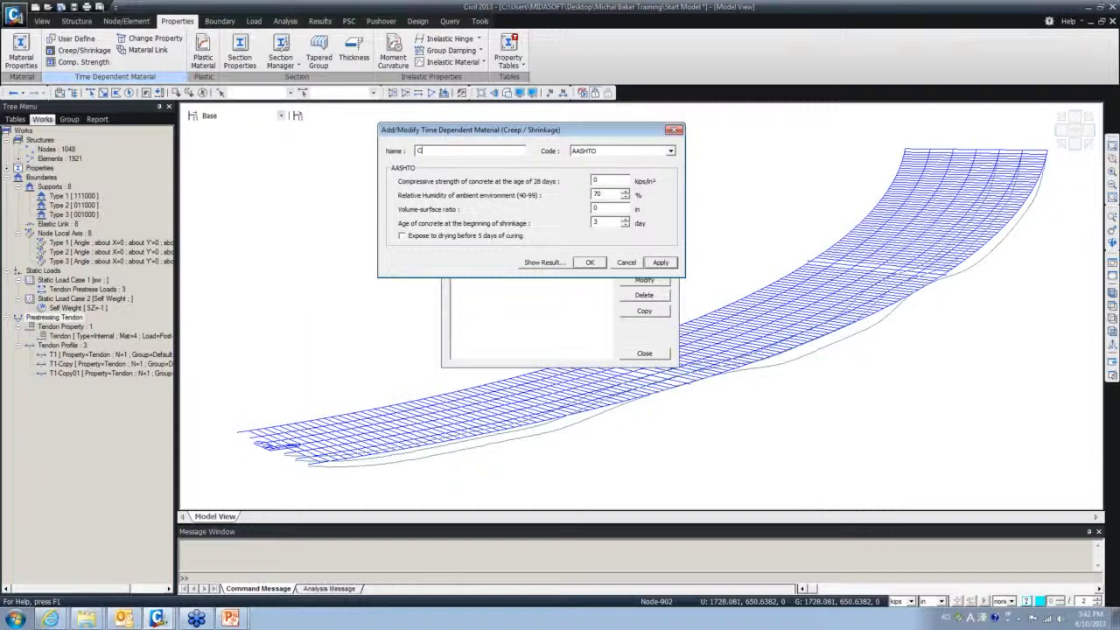
text(reep/Shrink)
- Give it 8 kips/in² strength and volume-surface ratio 10, review the creep graph, and save
double_click(594, 181)
text(8)
double_click(612, 209)
text(10)
click(542, 263)
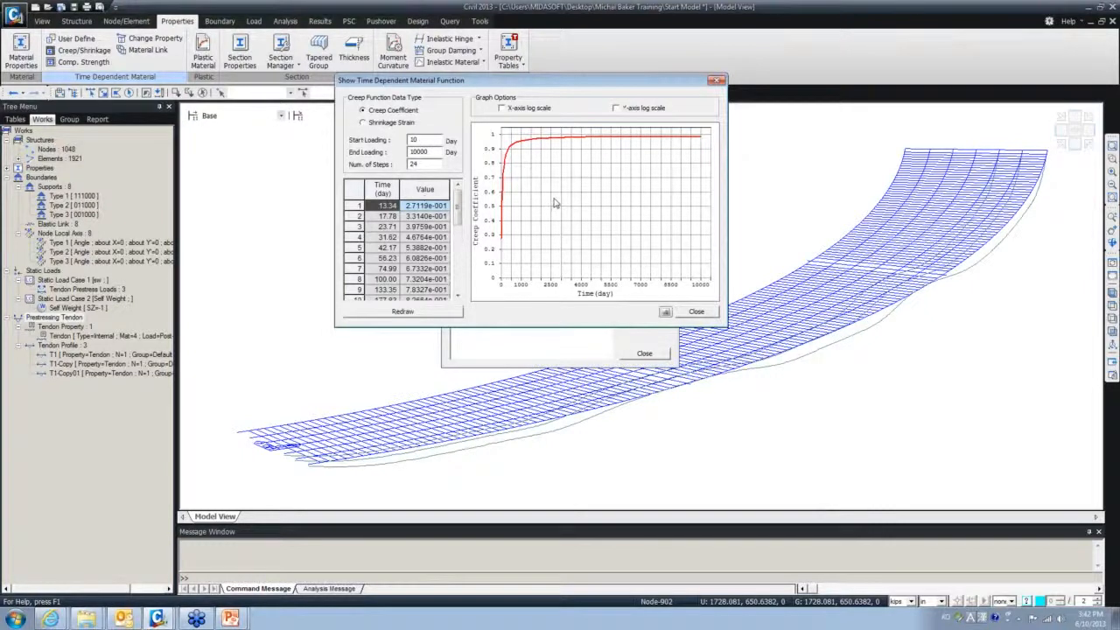
click(717, 80)
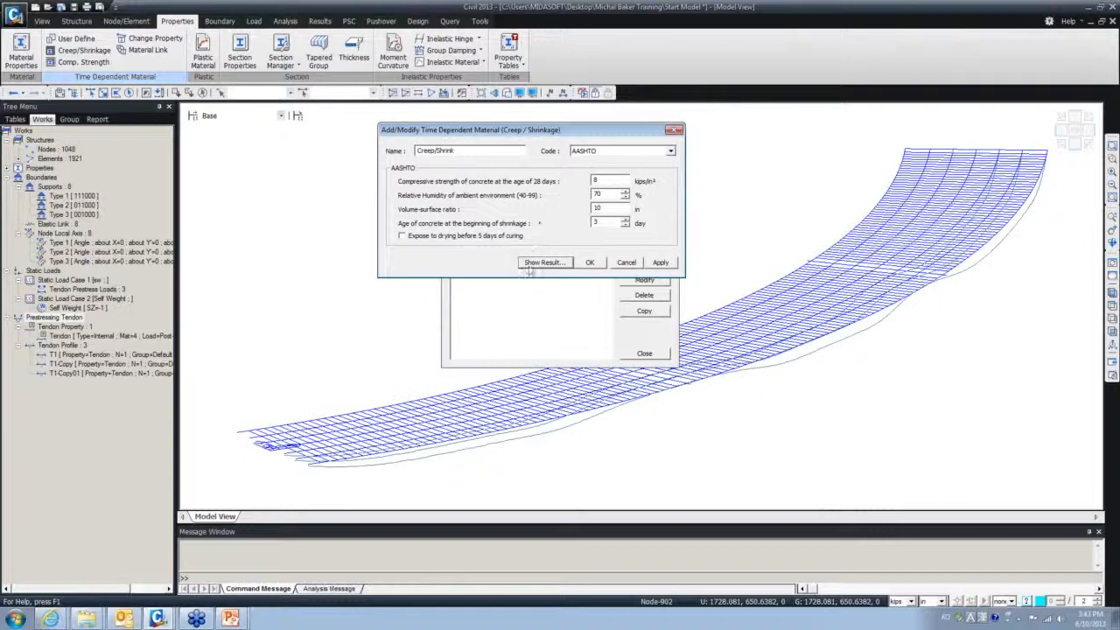
click(532, 263)
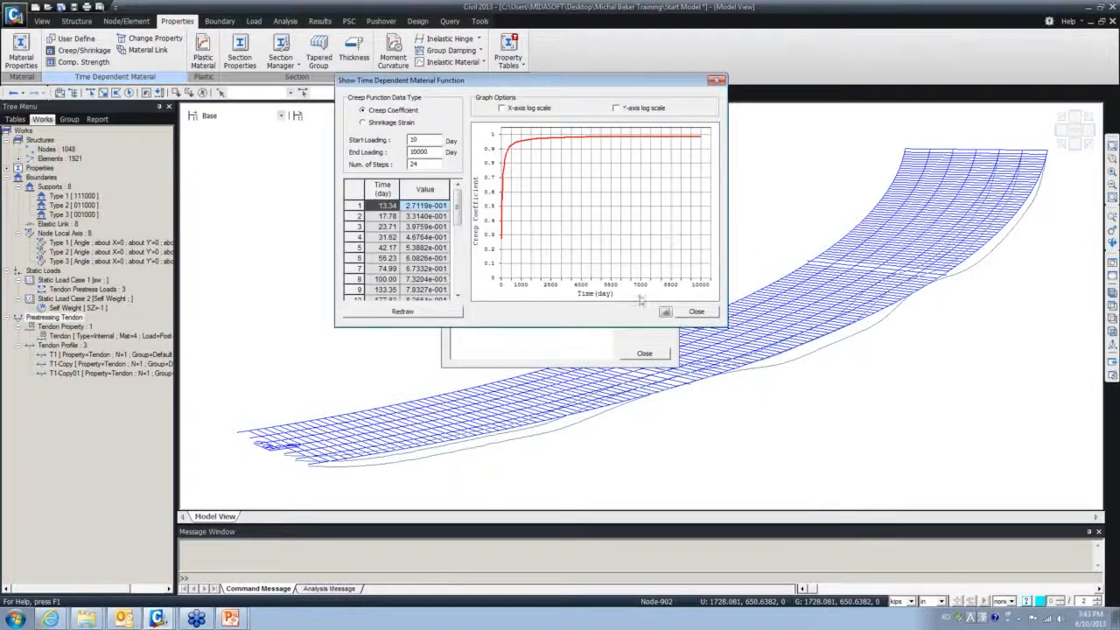
click(695, 311)
click(588, 264)
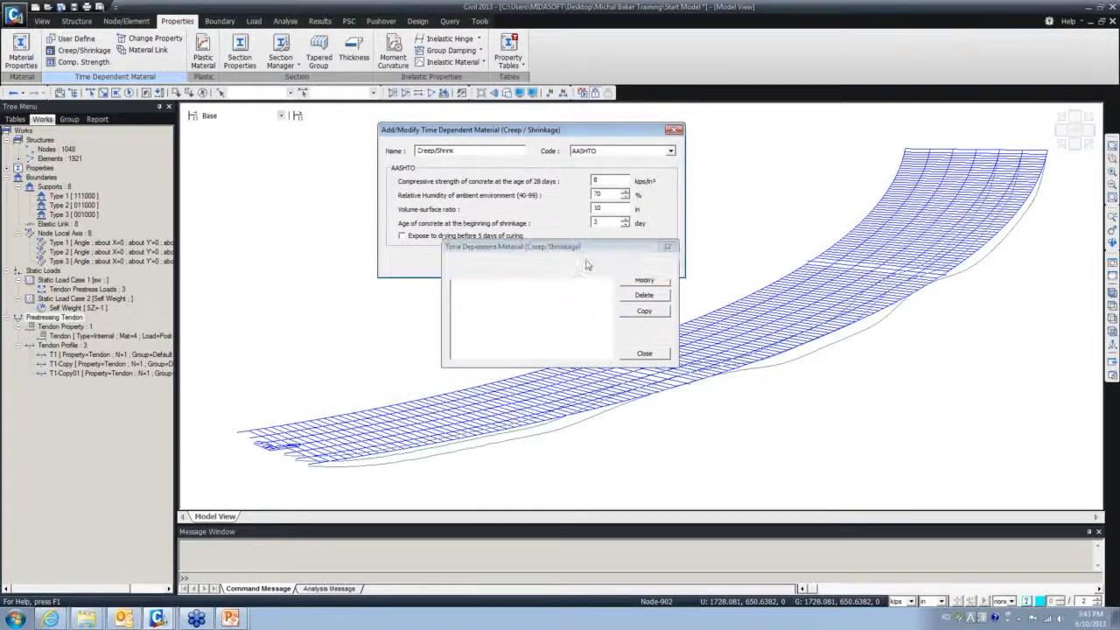
- Close the material list and start a new compressive strength development function
key(Escape)
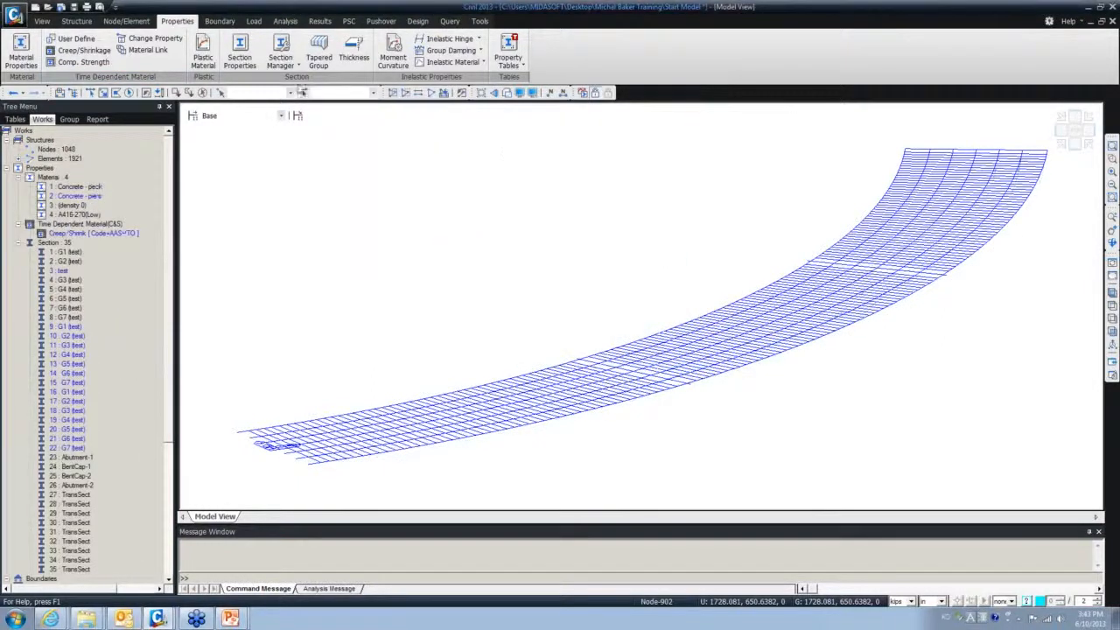
click(105, 63)
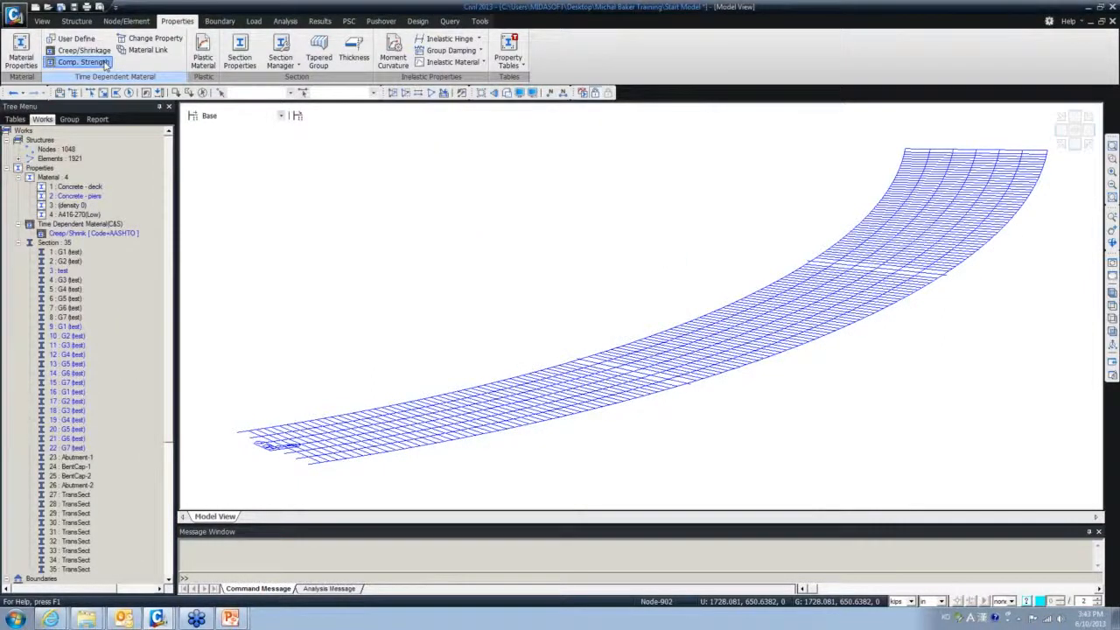
click(628, 272)
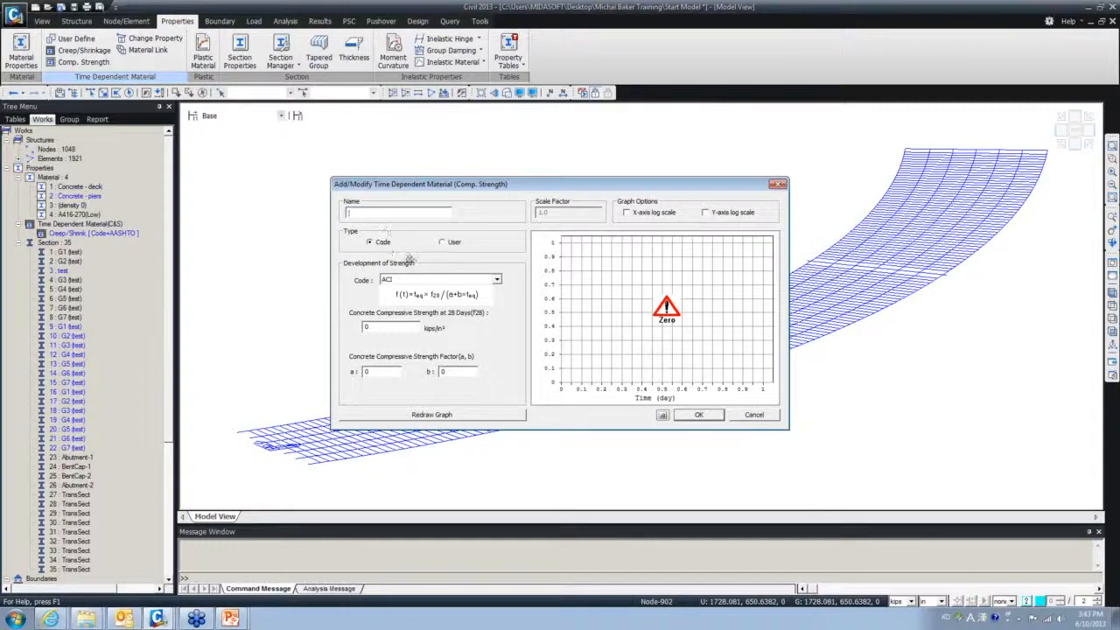
- Define ACI strength development 'Comp. Conc' with f28 = 8 kips/in², a = 4, b = 1, and save it
click(435, 282)
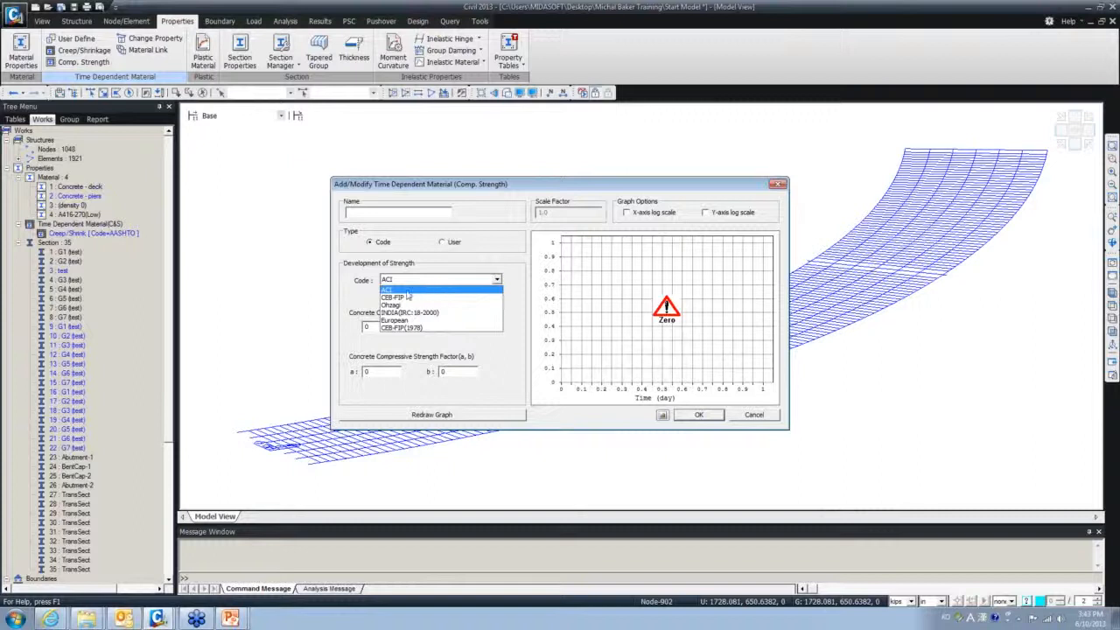
click(403, 290)
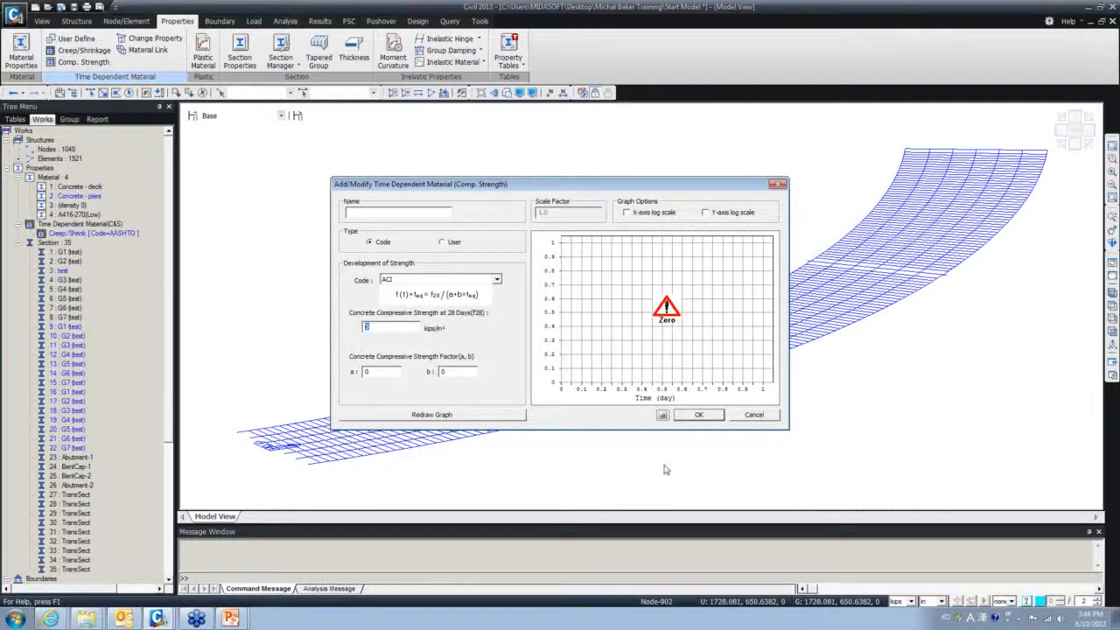
text(8)
key(Tab)
text(4)
key(Tab)
text(1)
click(420, 413)
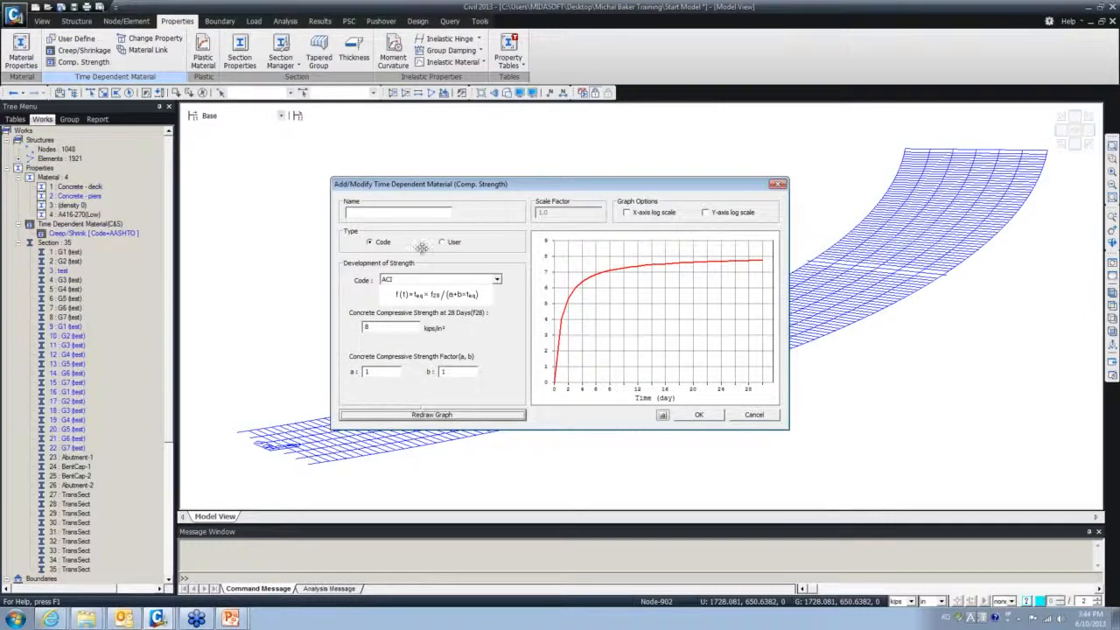
click(406, 214)
text(Comp. C)
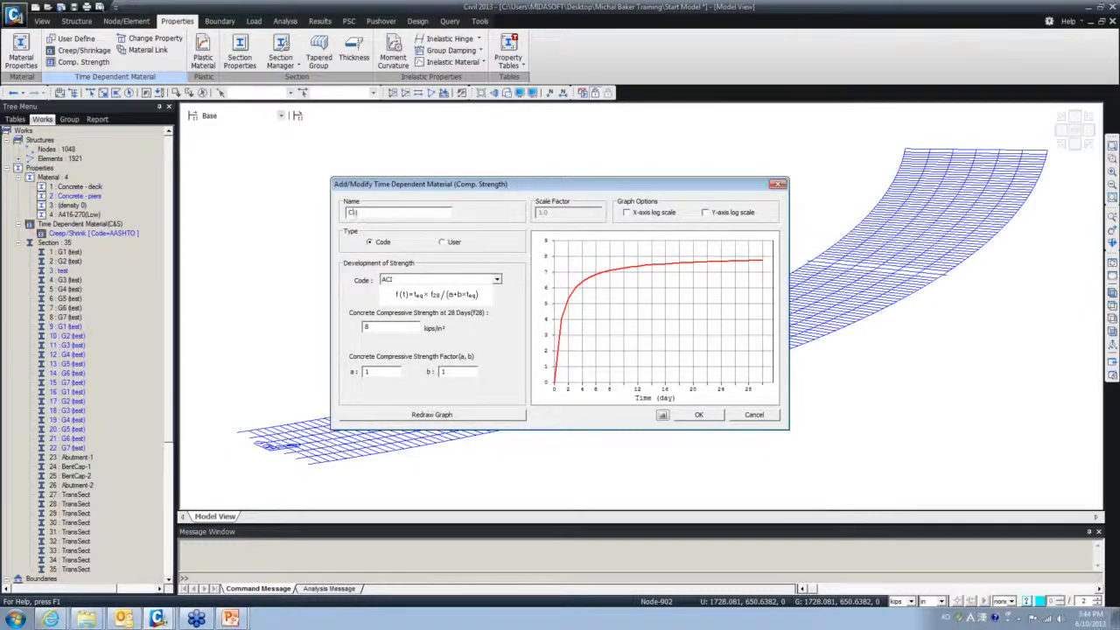
text(onc)
click(697, 418)
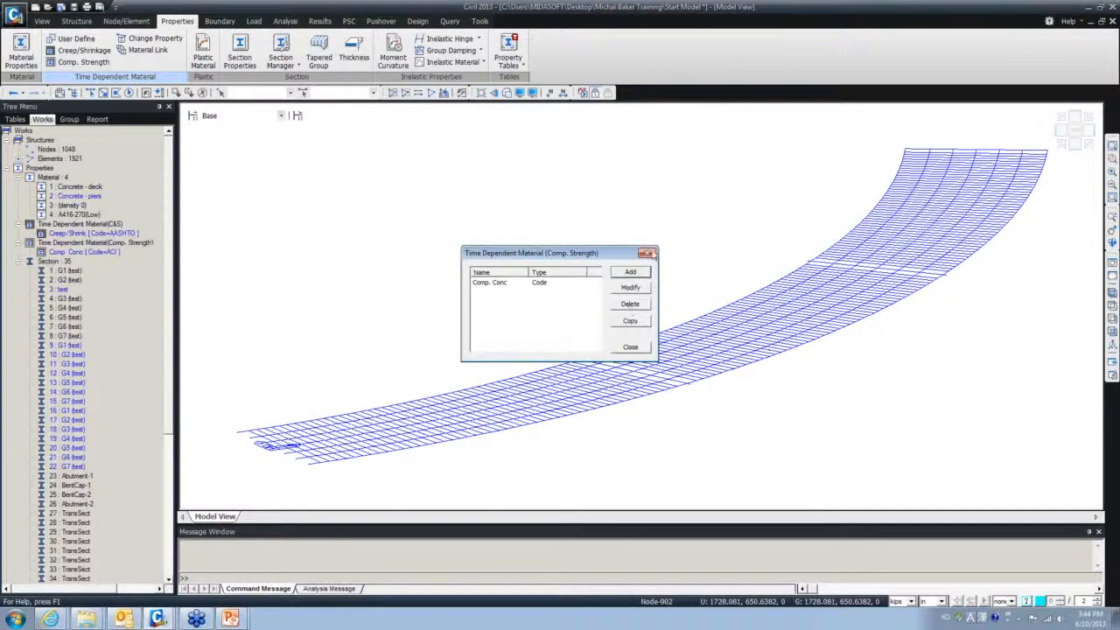
- Close the material list and view the deck from above, shaded, then orbited into oblique 3-D
click(649, 253)
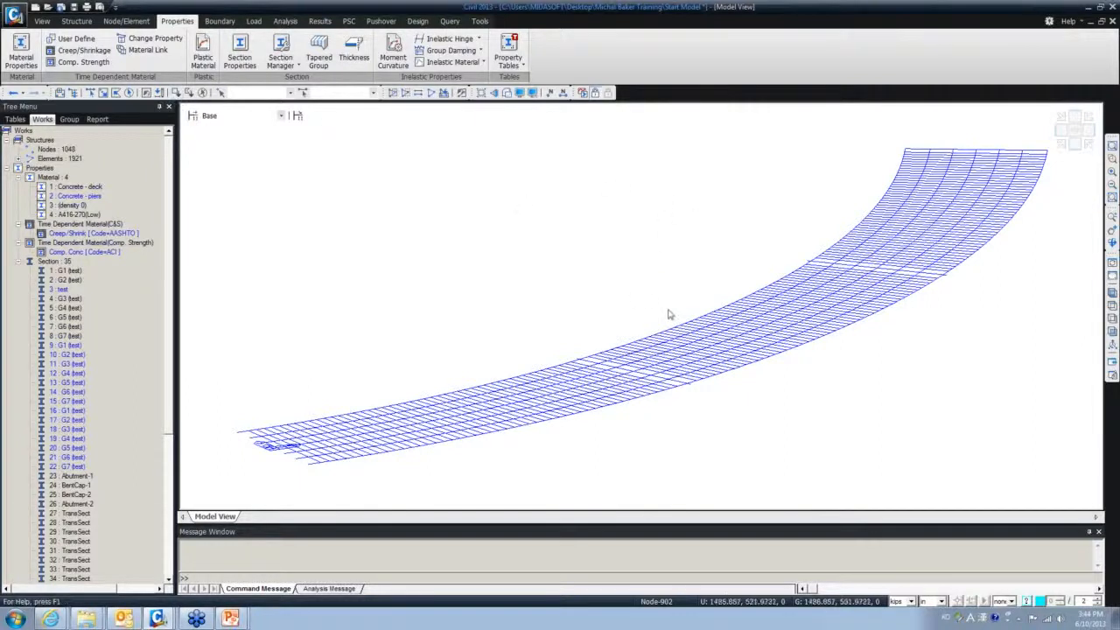
click(1114, 304)
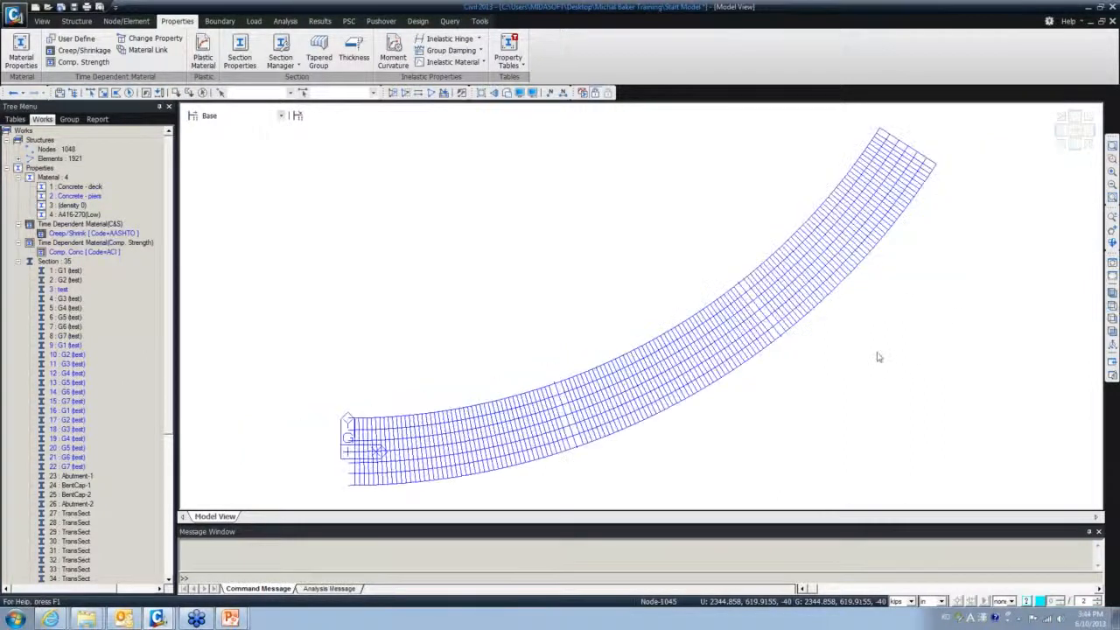
click(507, 94)
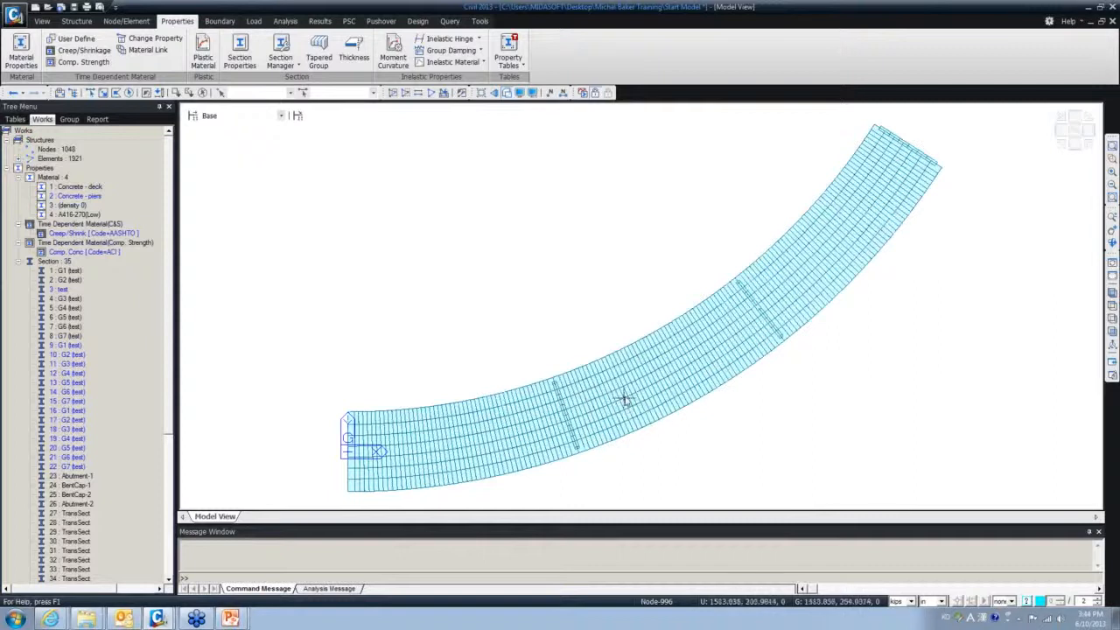
mouse_move(619, 402)
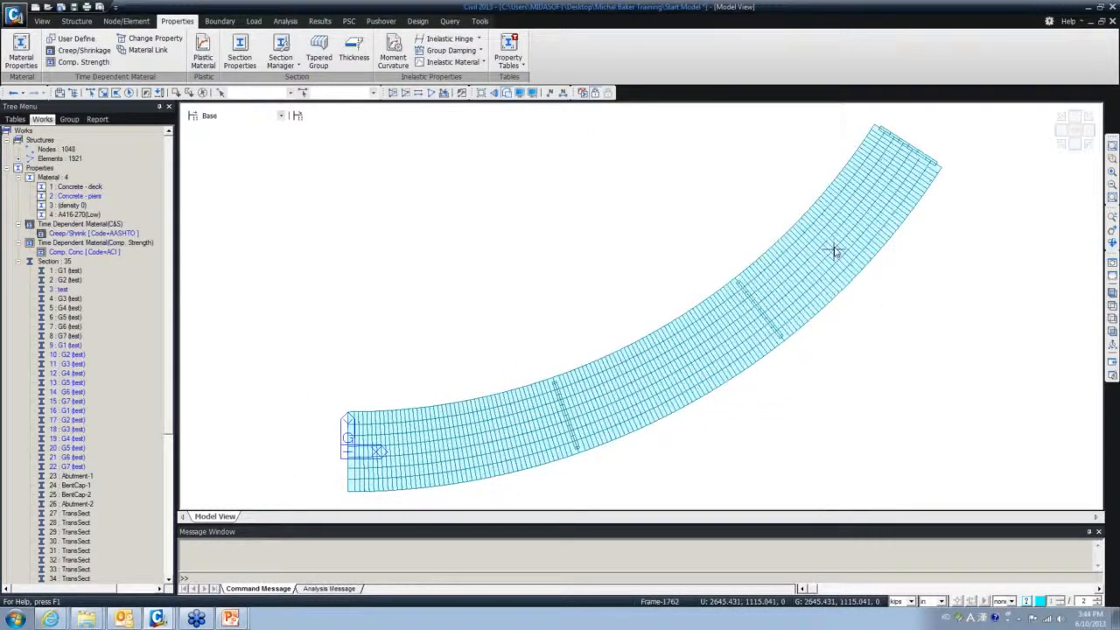
ctrl+middle_drag(776, 302, 762, 268)
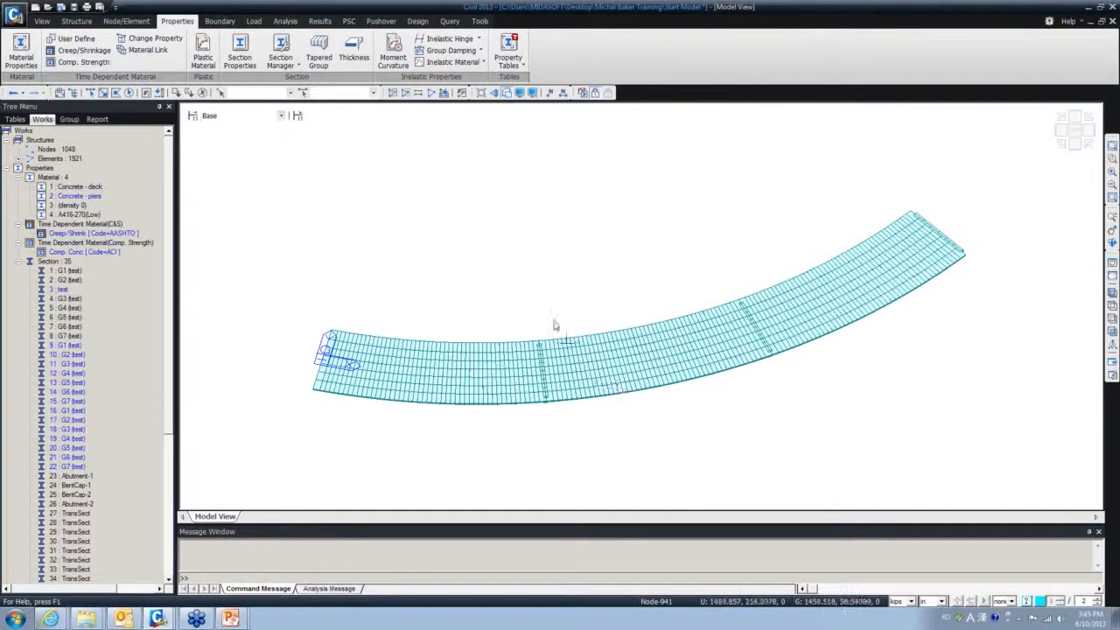
- Link Concrete - deck to the Creep/Shrink and Comp. Conc time-dependent properties
click(142, 55)
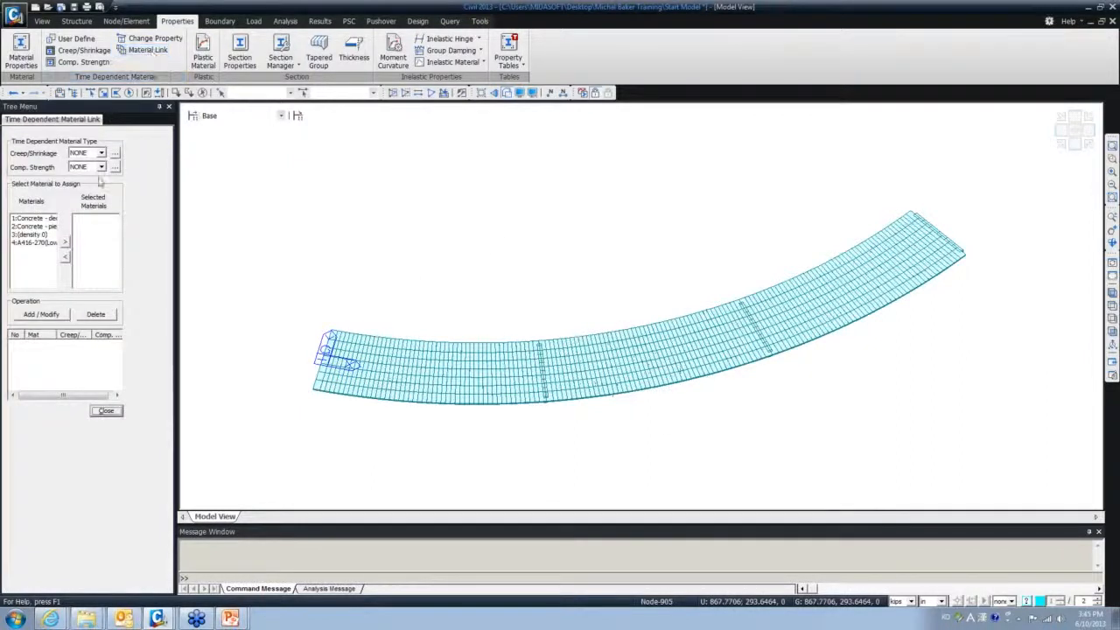
click(34, 219)
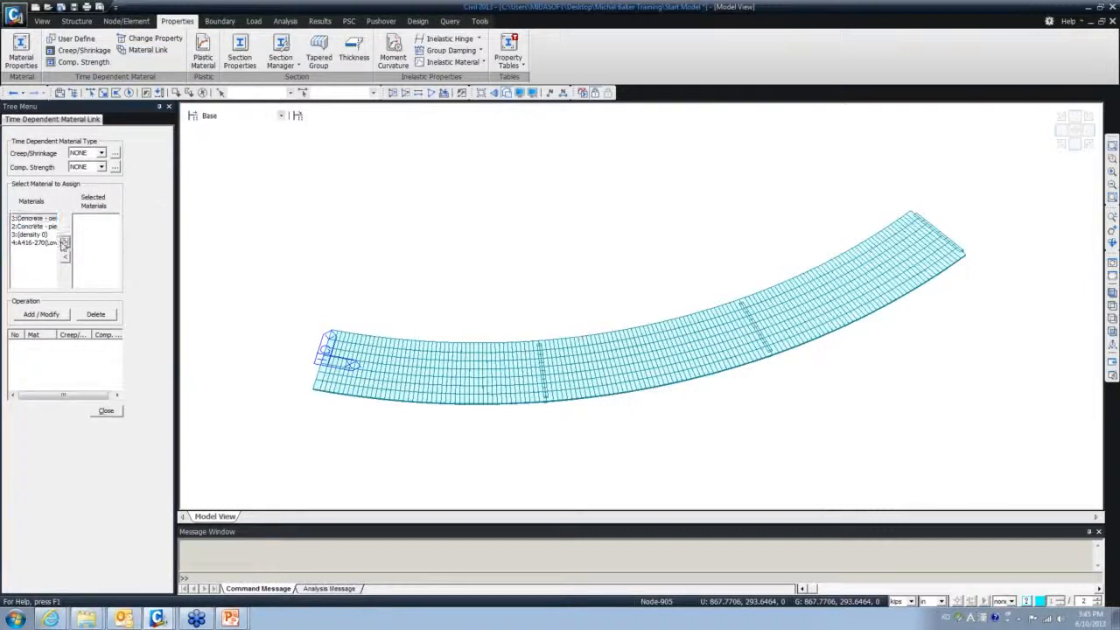
click(64, 242)
click(101, 155)
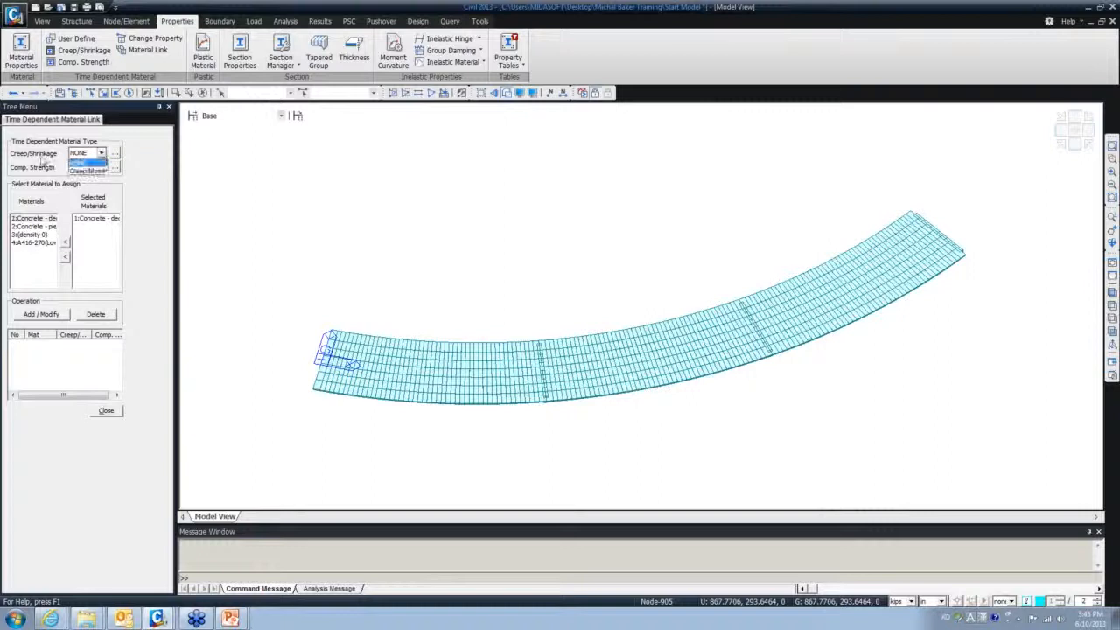
click(79, 170)
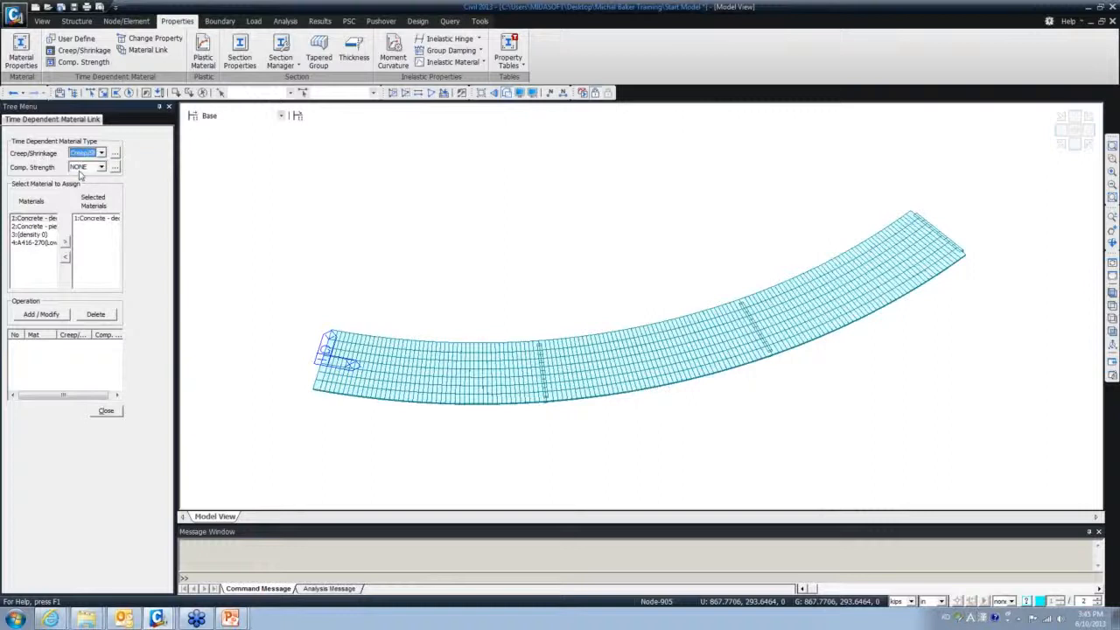
click(84, 167)
click(83, 186)
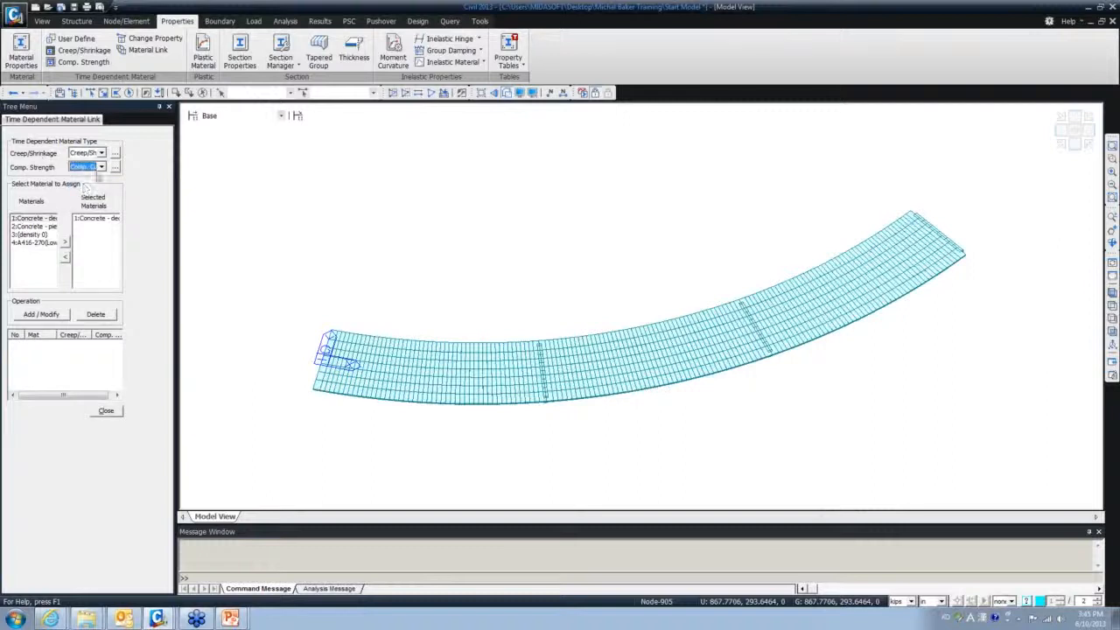
click(41, 314)
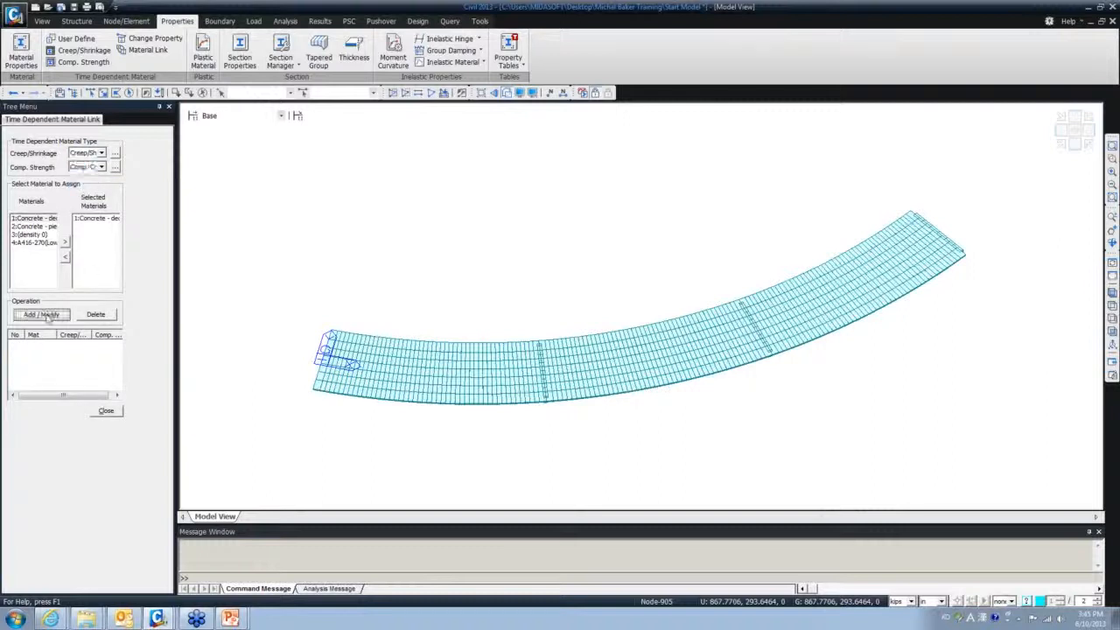
click(42, 347)
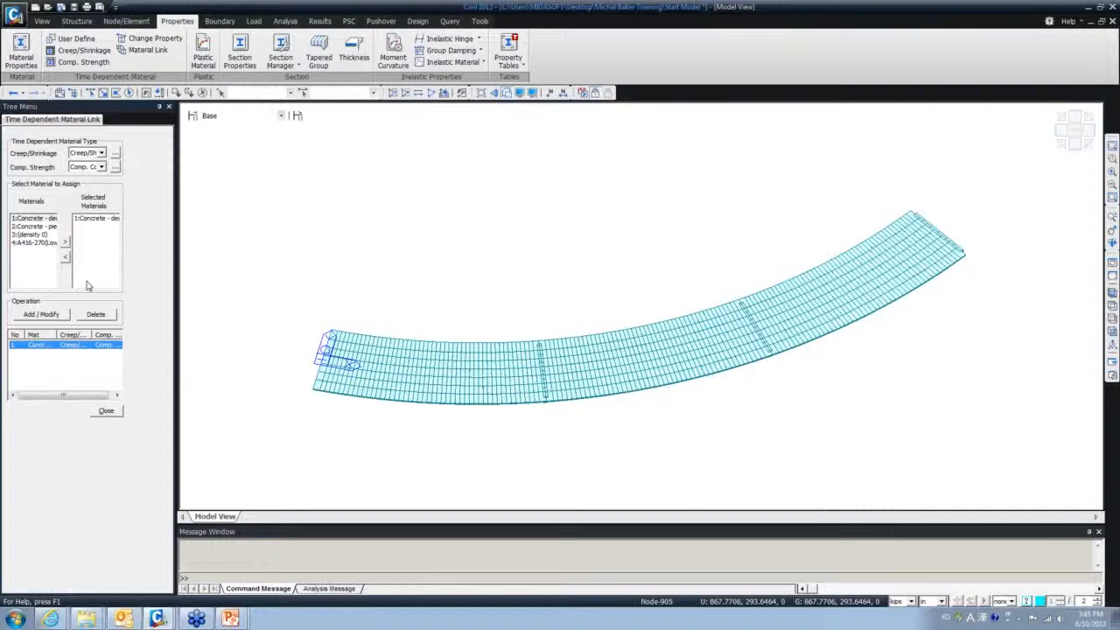
- Close the material link settings and bring the Final Mode model window into view
click(104, 411)
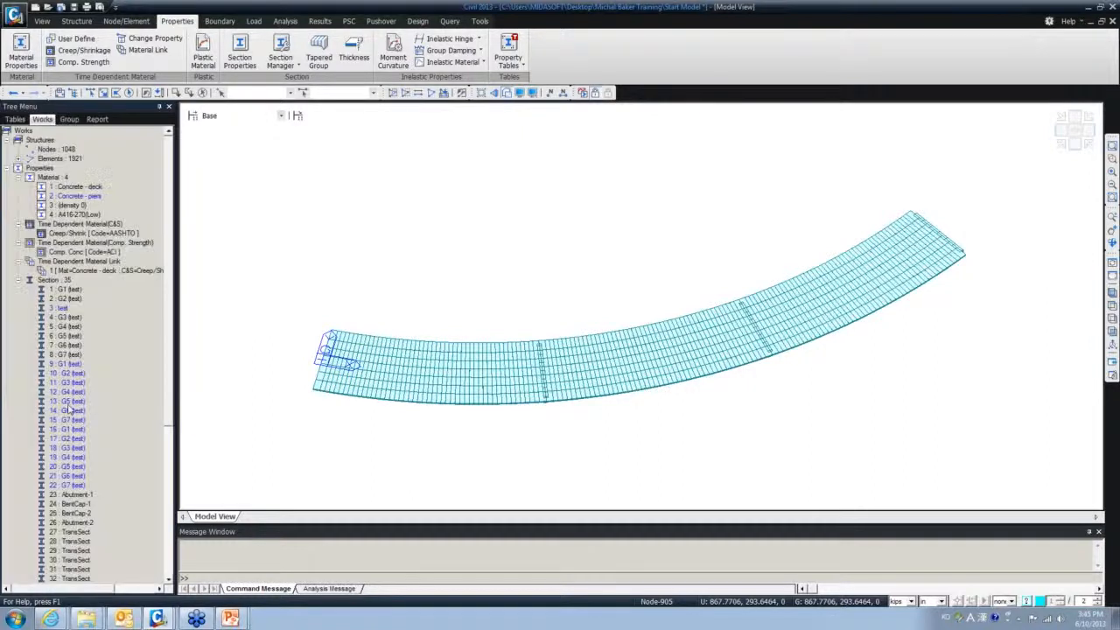
click(18, 280)
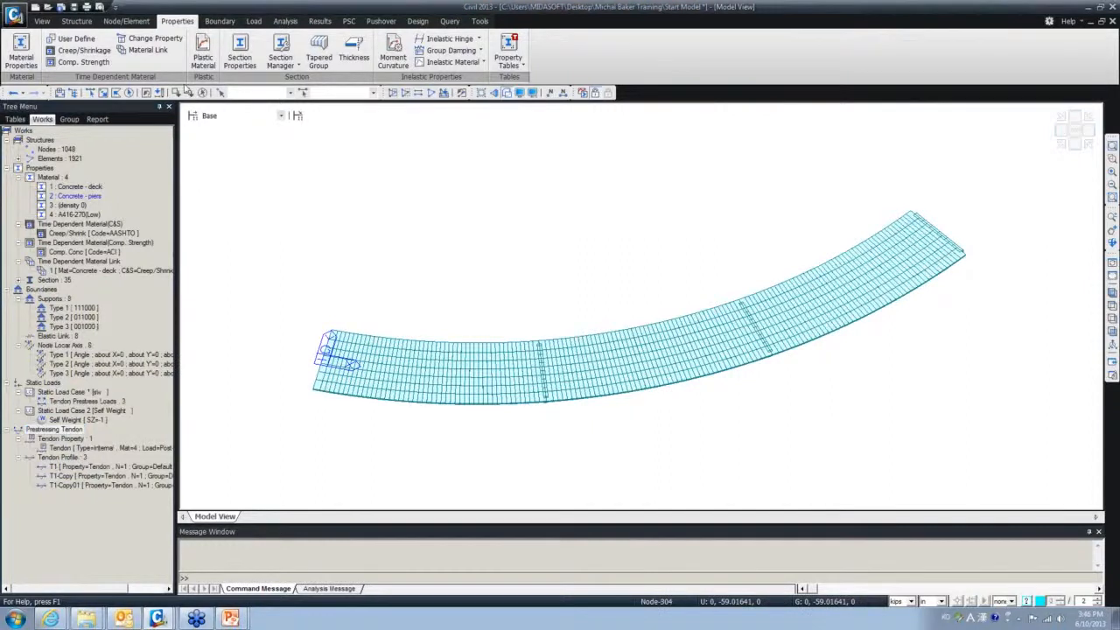
drag(0, 83, 604, 2)
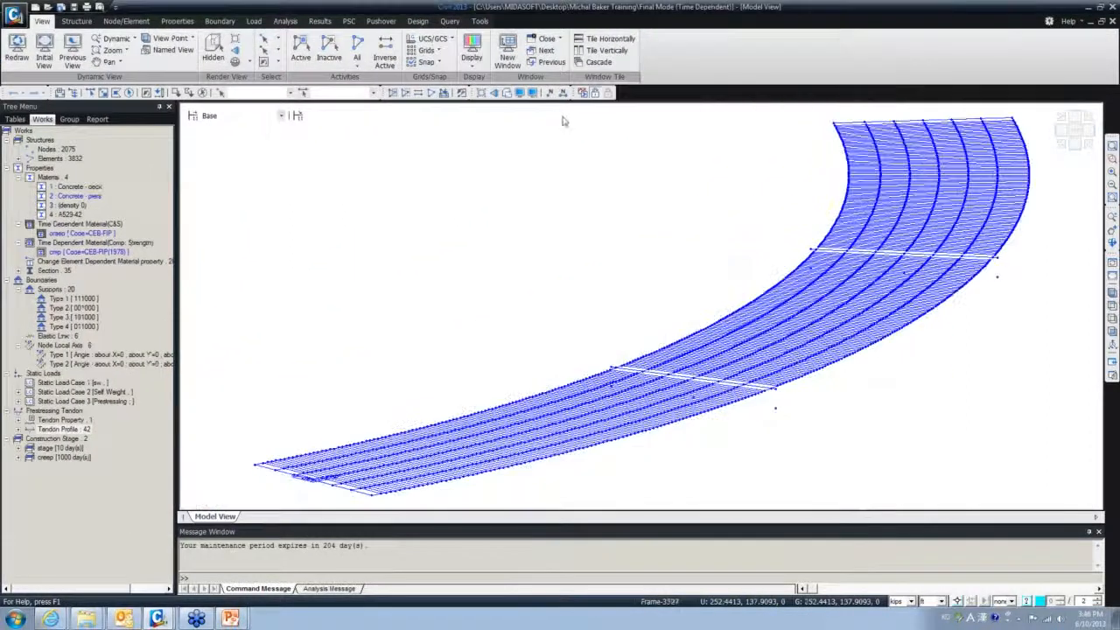
- Render the finished bridge as shaded surfaces and orbit along the deck
click(507, 92)
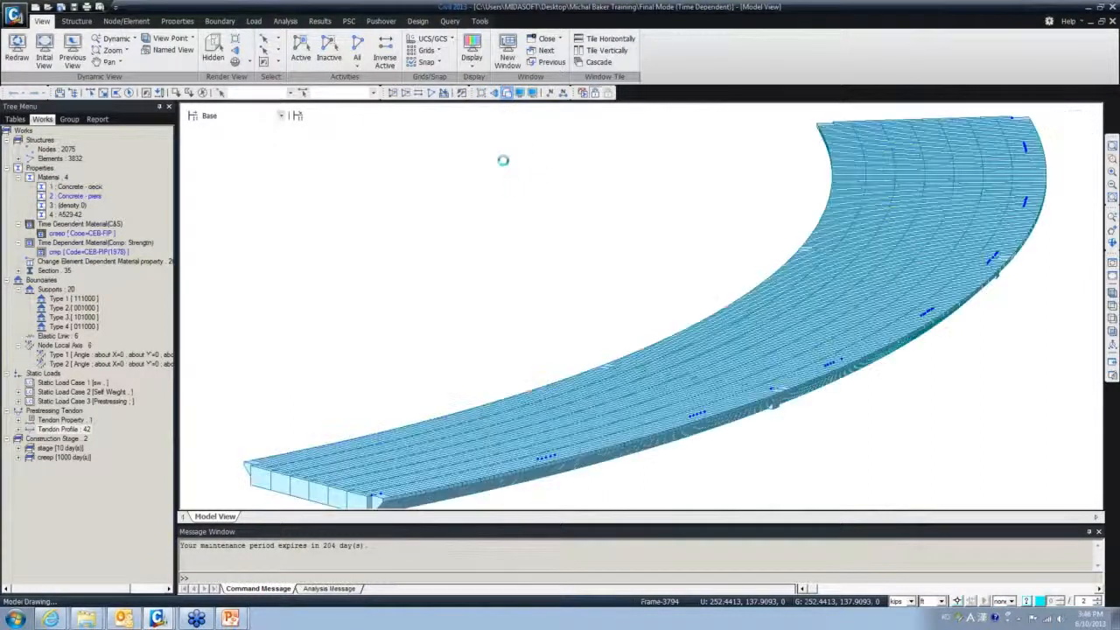
mouse_move(569, 310)
ctrl+middle_down()
mouse_move(586, 302)
mouse_move(528, 319)
mouse_move(628, 379)
mouse_move(618, 388)
mouse_move(585, 364)
ctrl+middle_up()
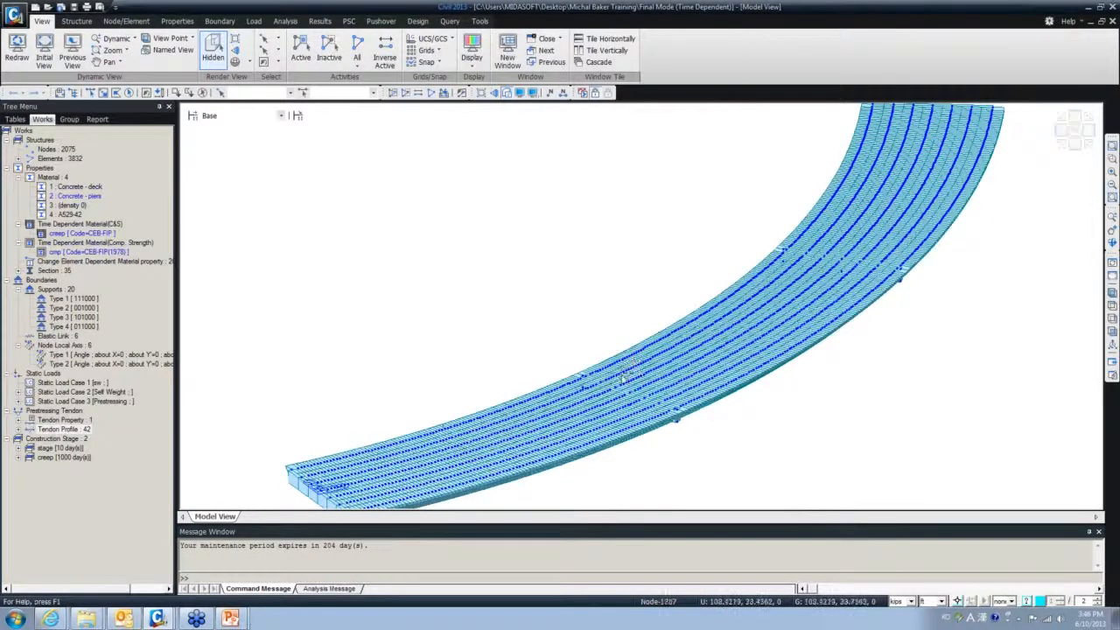
mouse_move(623, 377)
- Turn off node display, then select the construction stage named 'stage' in the stage list
click(520, 93)
click(475, 238)
click(491, 444)
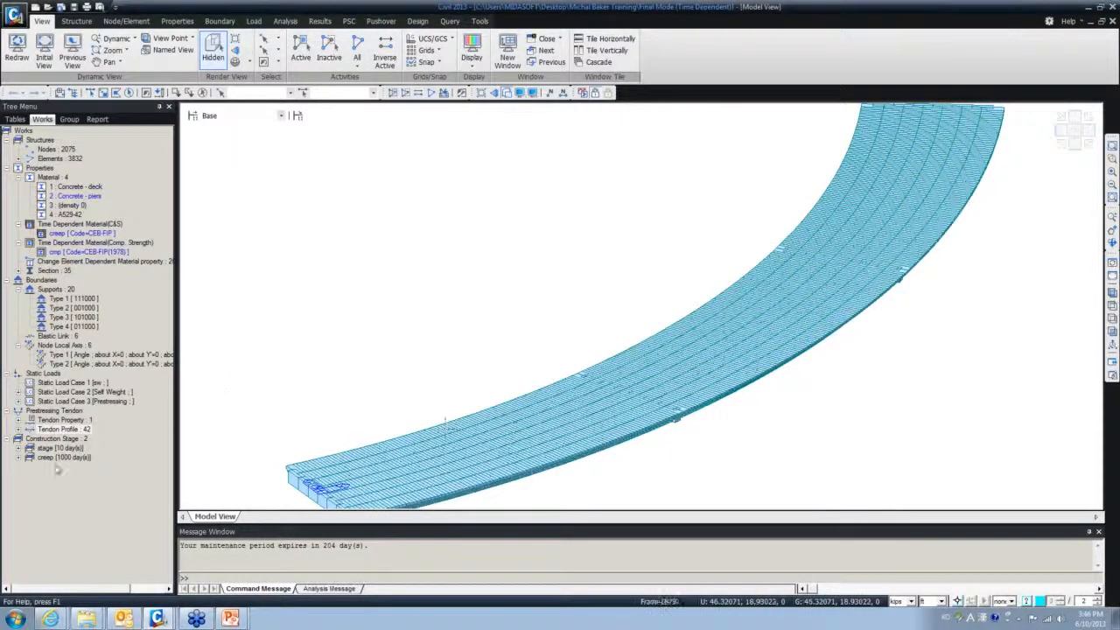
click(193, 117)
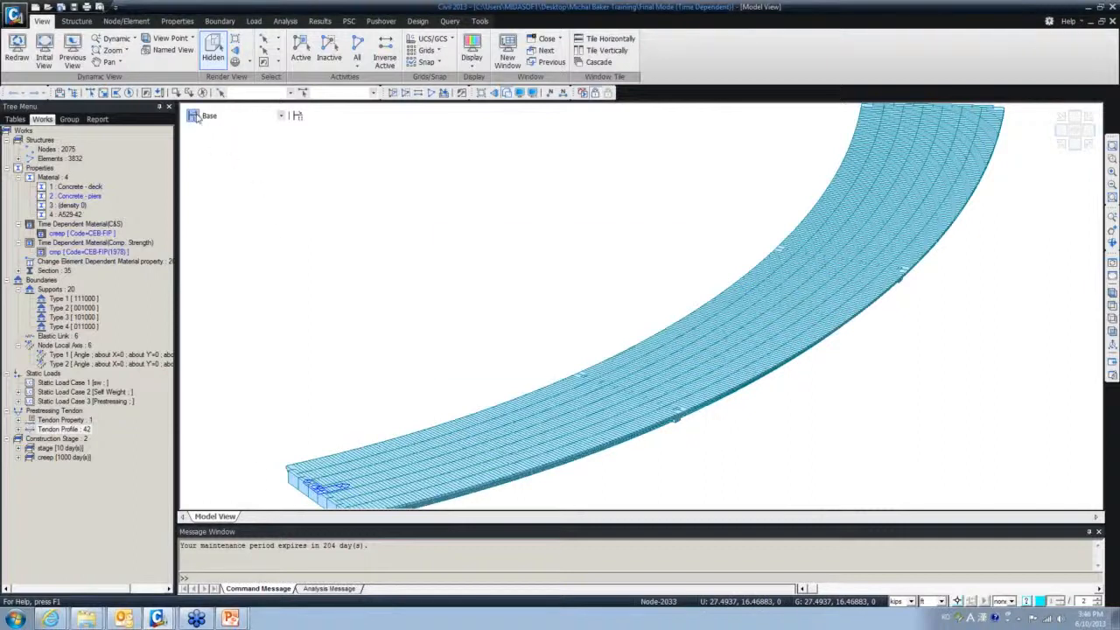
click(460, 267)
- Inspect the composition of 'stage' (10-day duration, group All at age 20), then close both dialogs
double_click(460, 267)
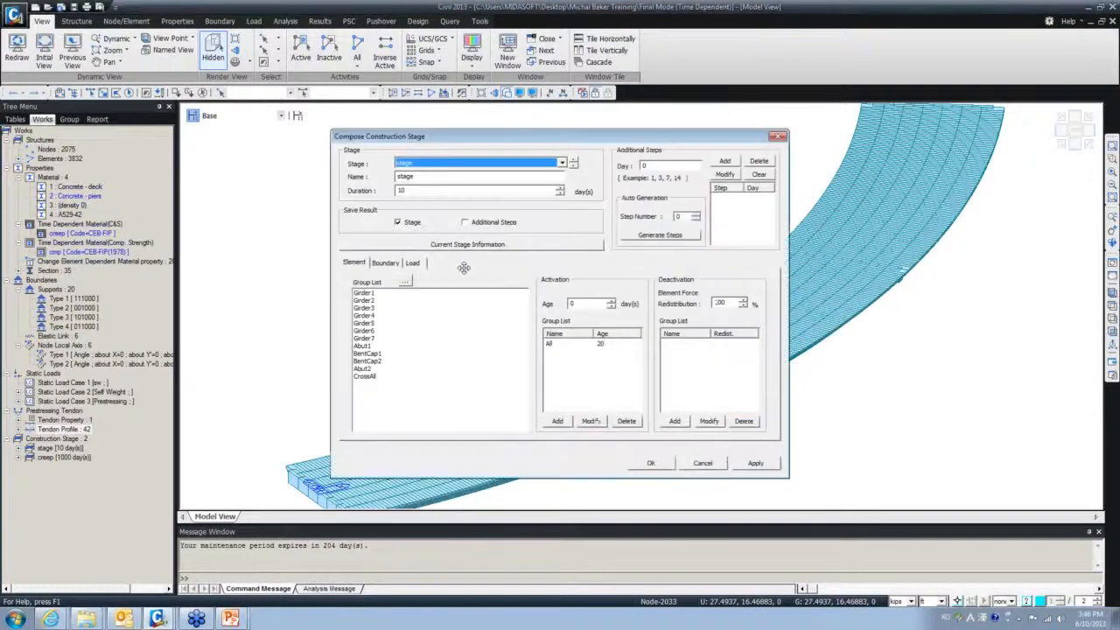
drag(523, 137, 392, 130)
click(647, 128)
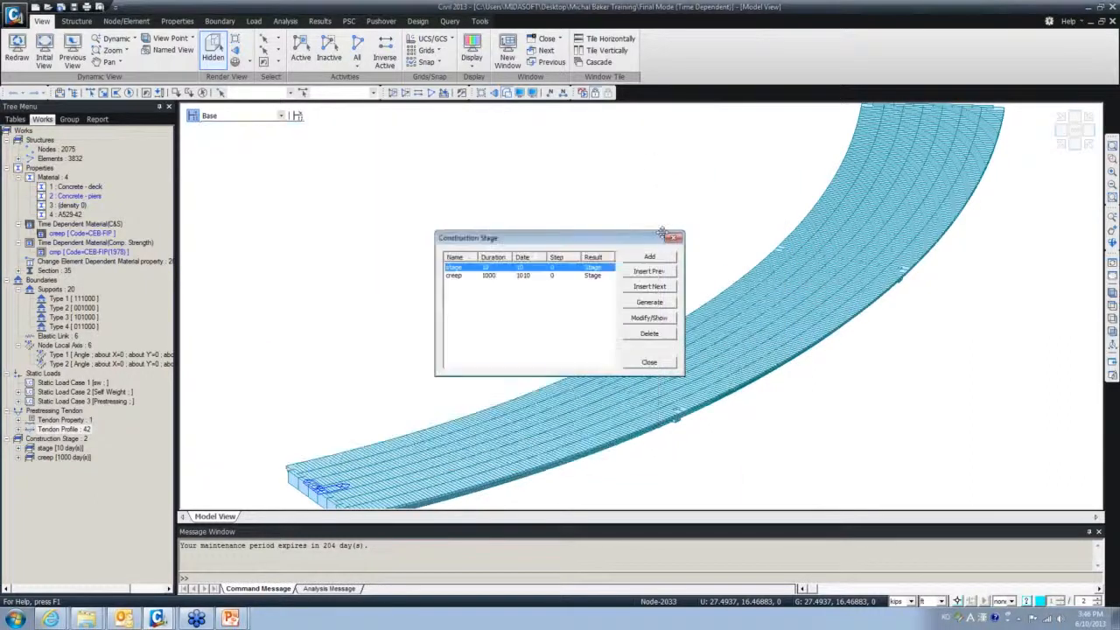
click(673, 239)
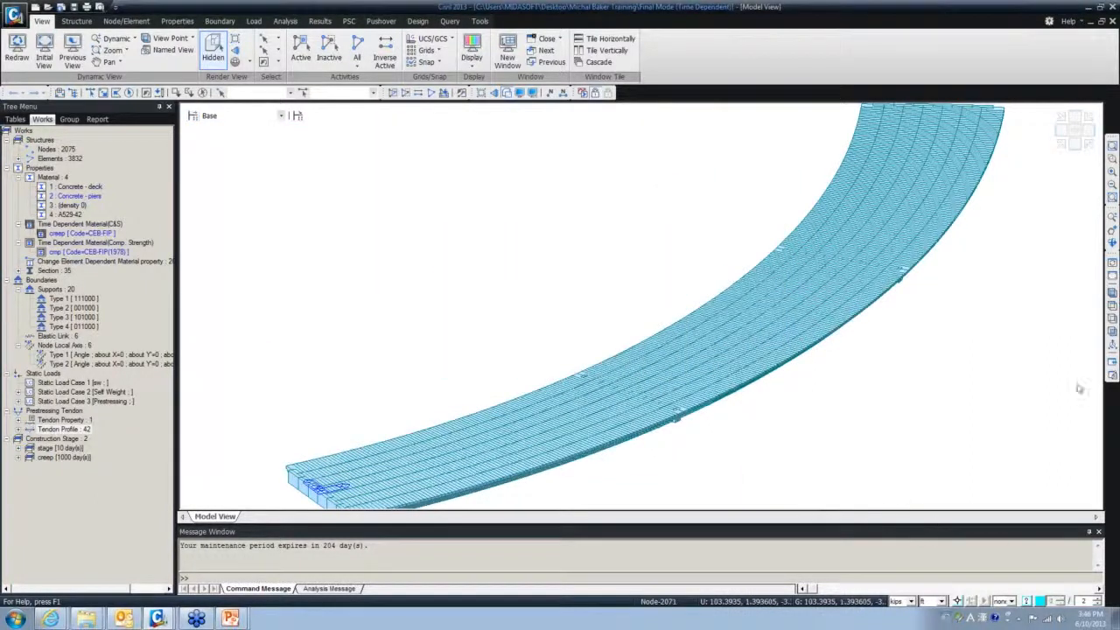
- Zoom to fit the whole deck and display the model at construction stage 'stage'
click(1112, 294)
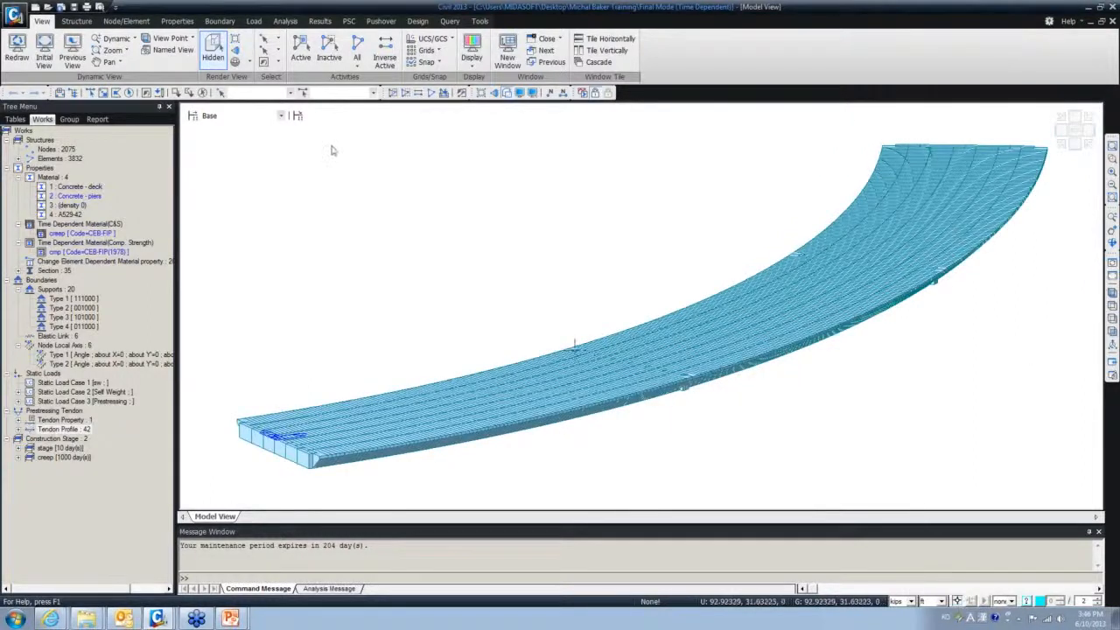
click(279, 116)
click(282, 131)
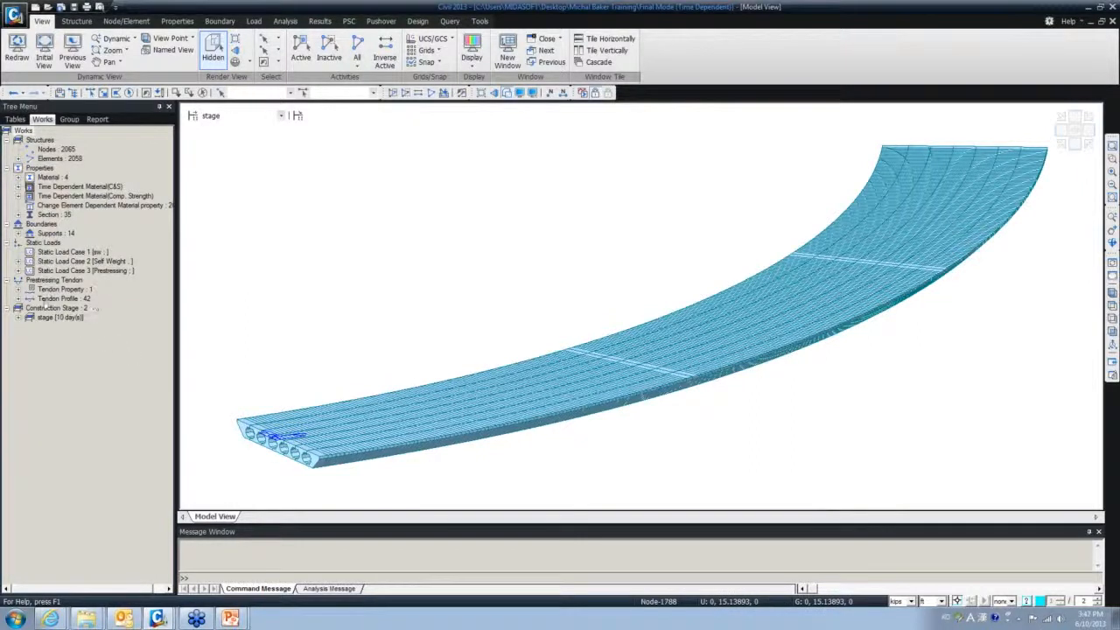
- Expand the 42 tendon profiles in the model tree, then collapse them again
click(45, 301)
double_click(46, 301)
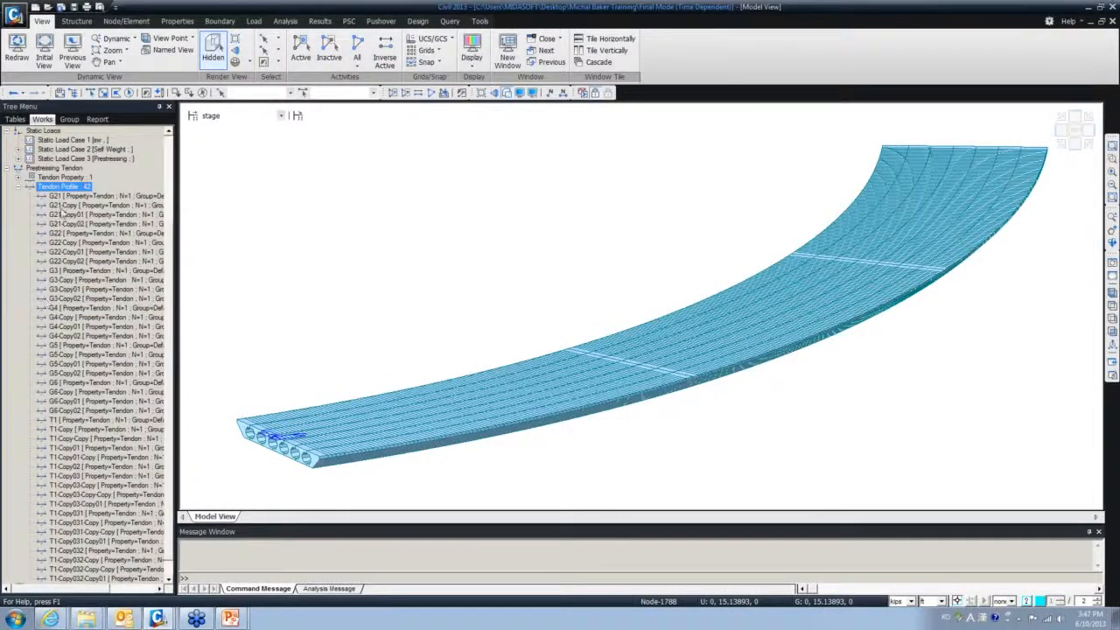
click(19, 186)
- Make creep the current stage and open its composition, showing a 1000-day duration
click(235, 116)
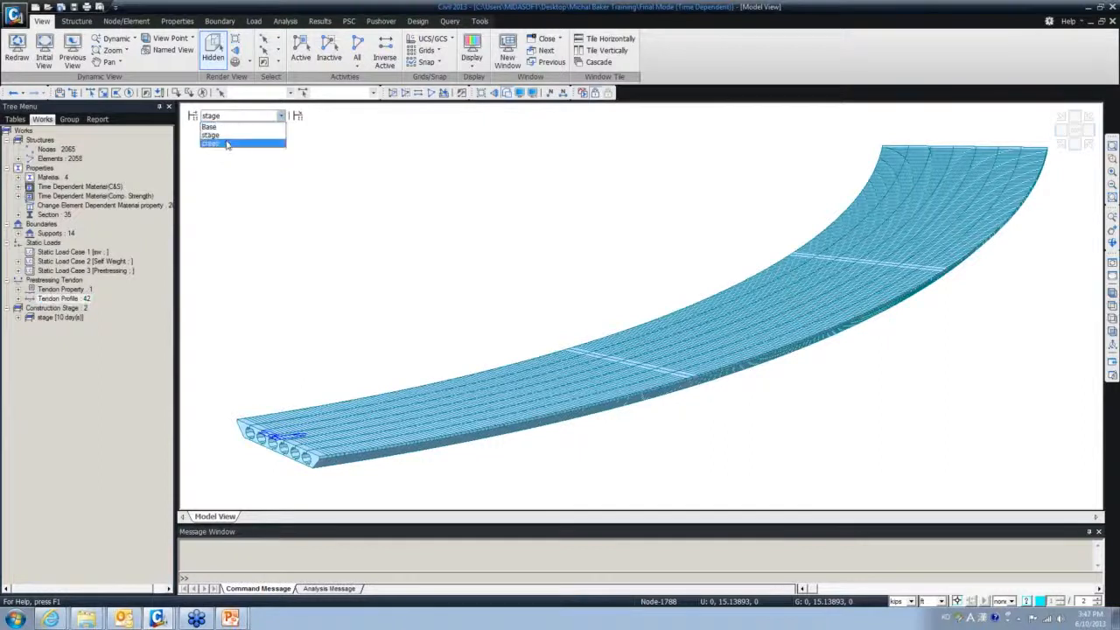
click(225, 142)
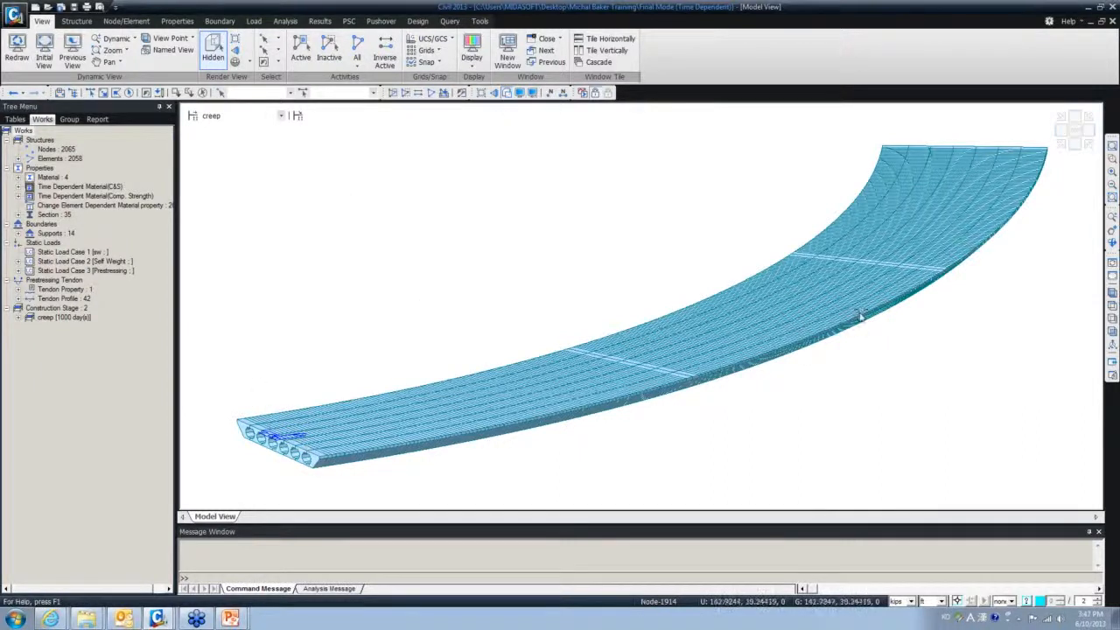
click(281, 116)
click(237, 143)
click(194, 117)
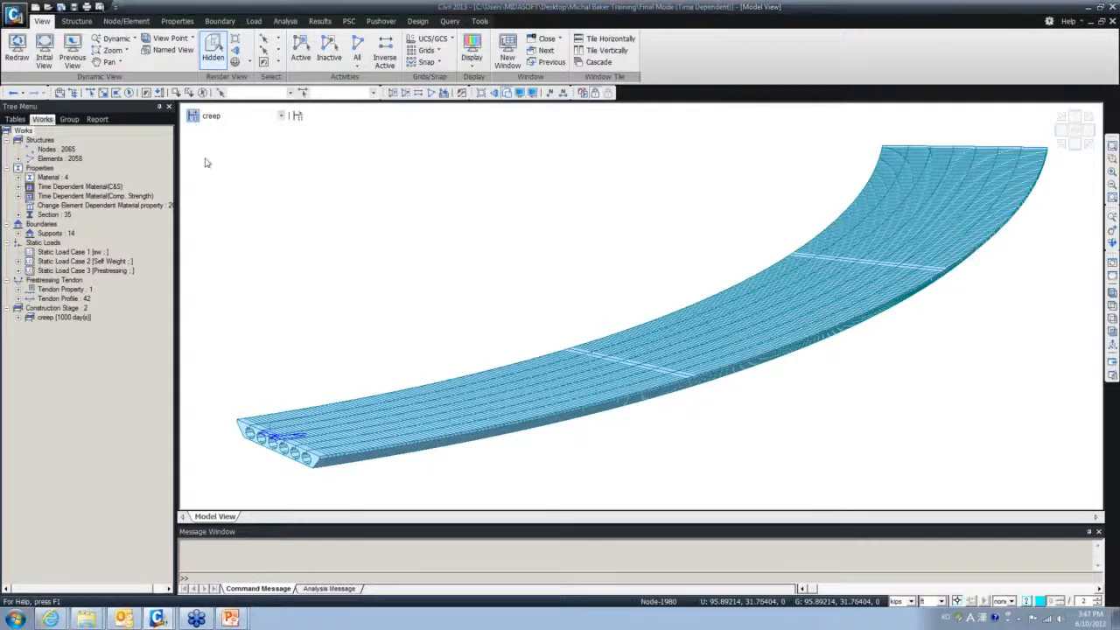
double_click(456, 278)
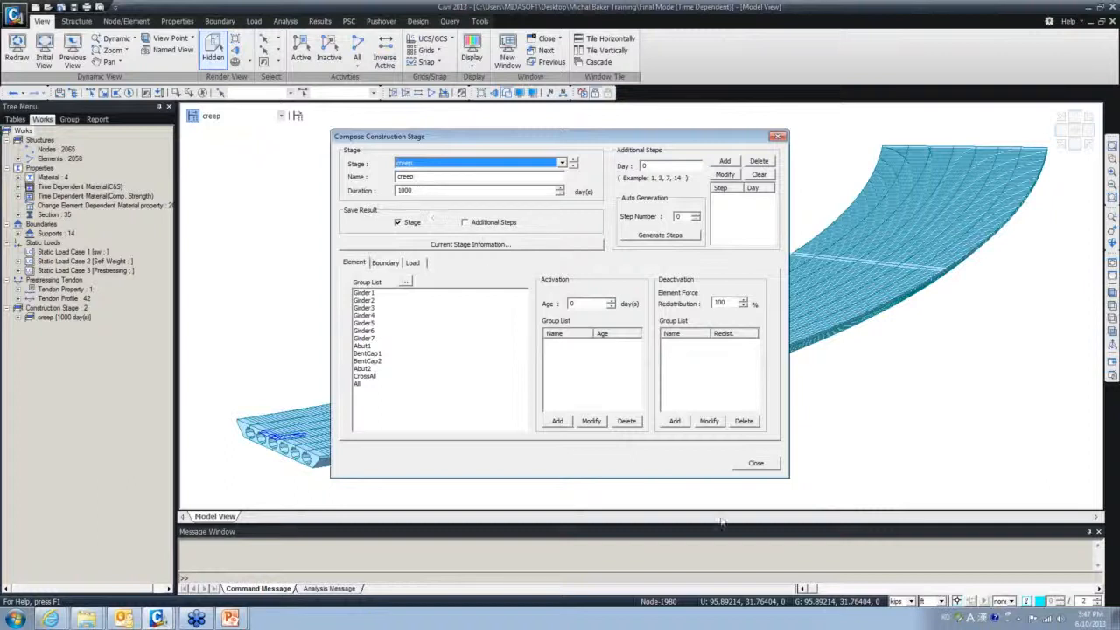
- Close the creep stage composition and stage list, then browse back to the Structure tools
click(755, 463)
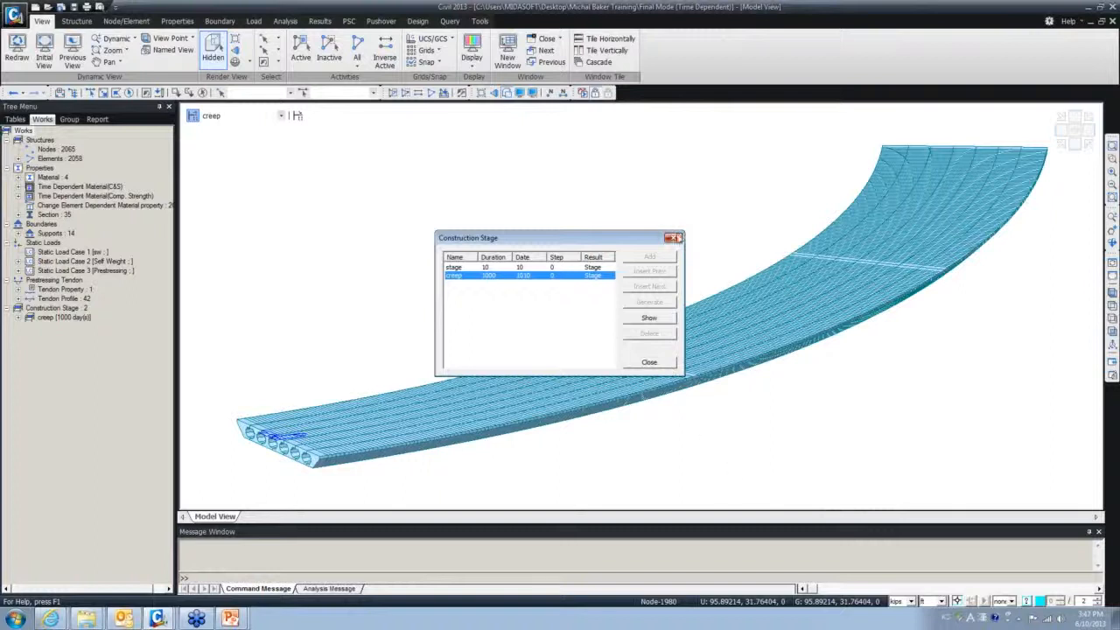
click(677, 238)
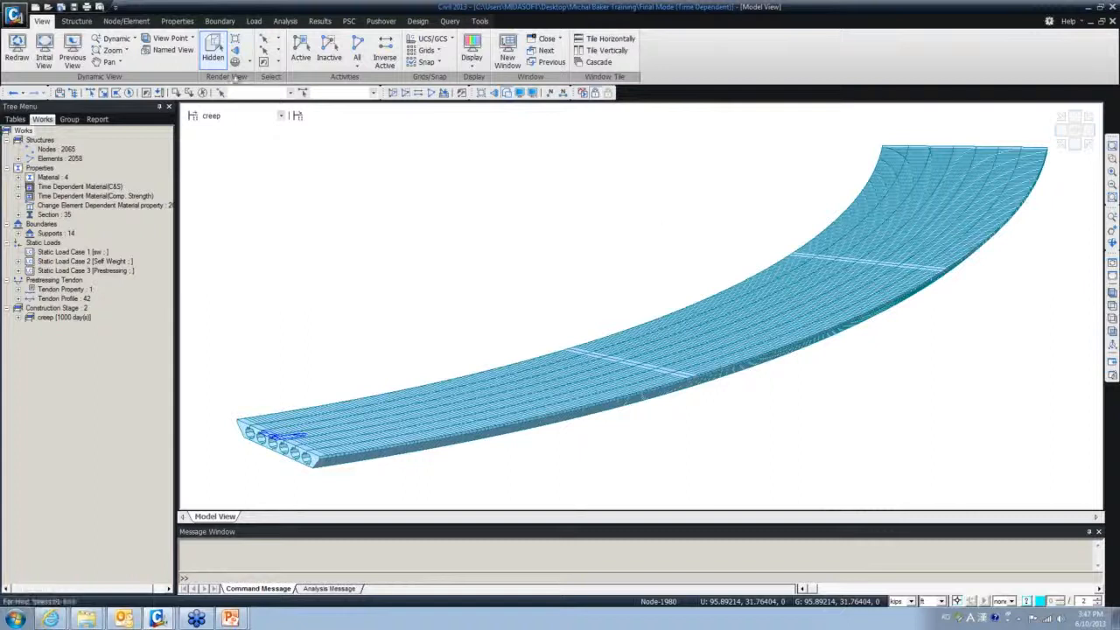
click(75, 22)
click(113, 23)
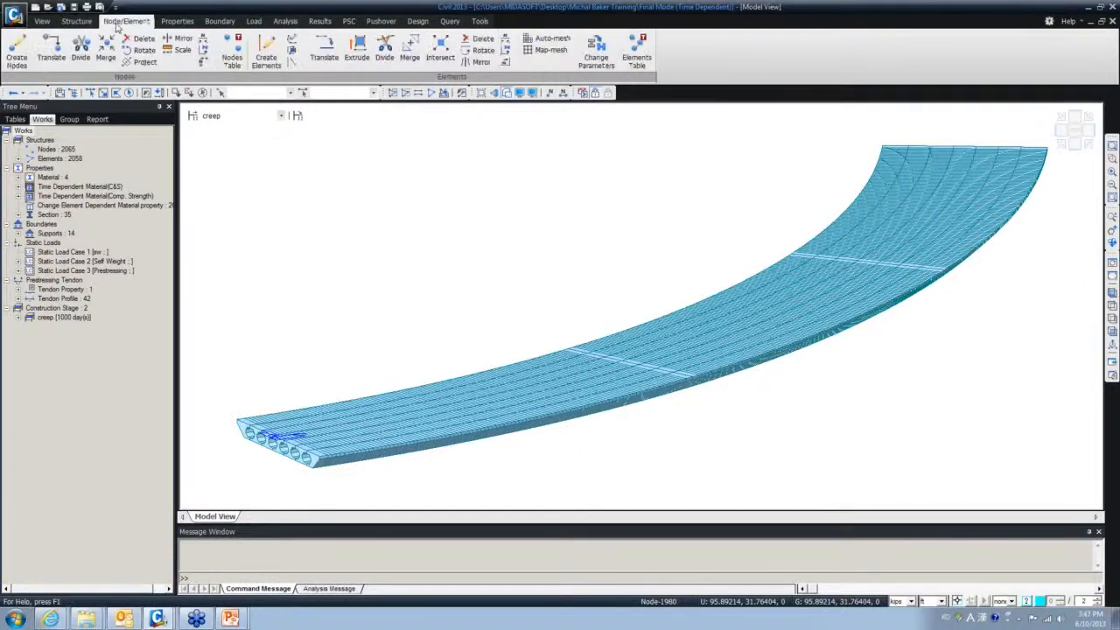
click(76, 22)
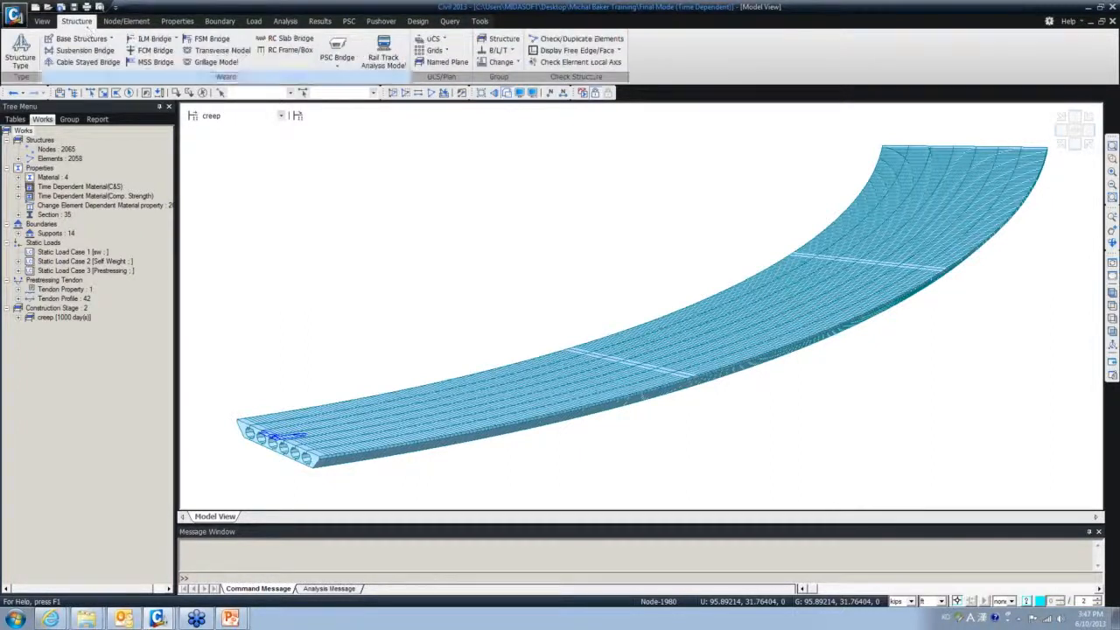
- Open and cancel the grillage model wizard, then switch to the Start Model window
click(210, 64)
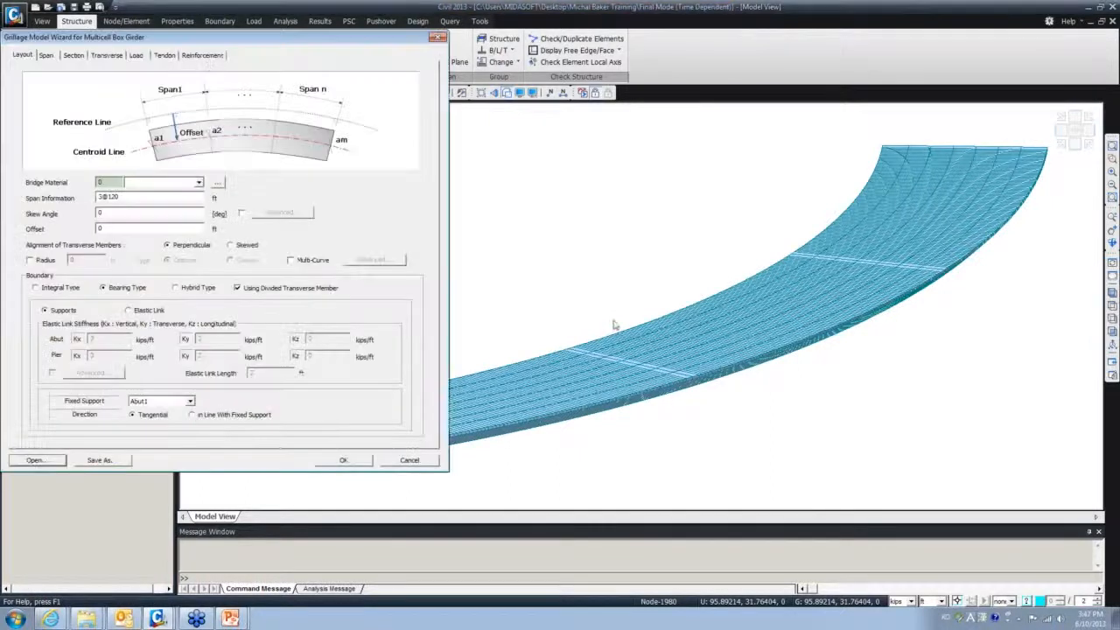
click(437, 37)
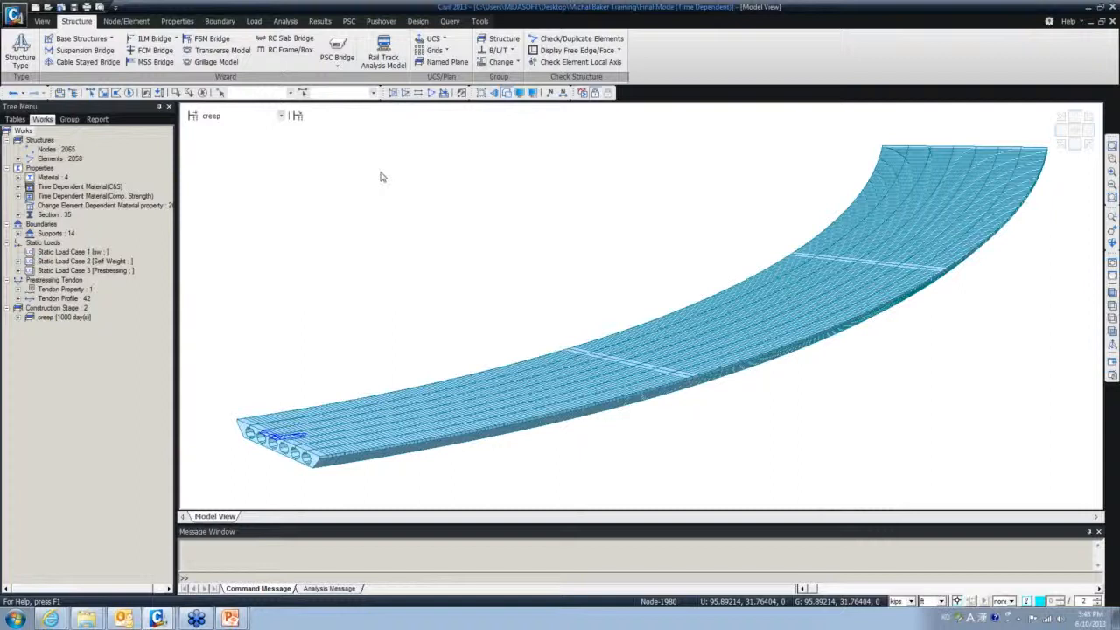
mouse_move(369, 442)
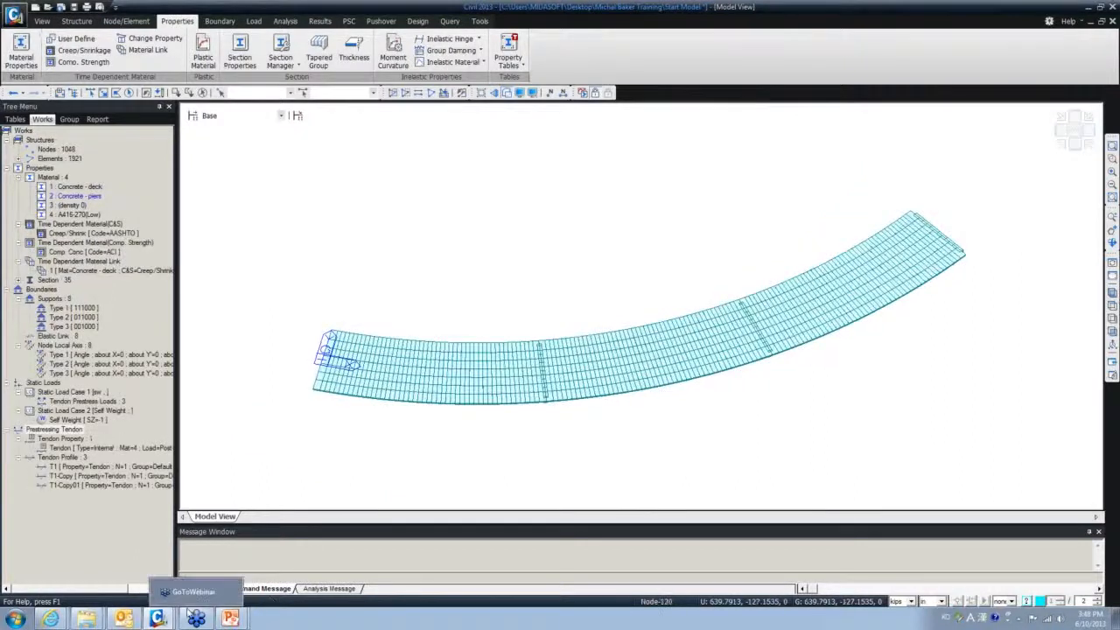
- Bring the Plate 2 model forward and inspect it from underneath, front and top views
mouse_move(164, 623)
click(175, 534)
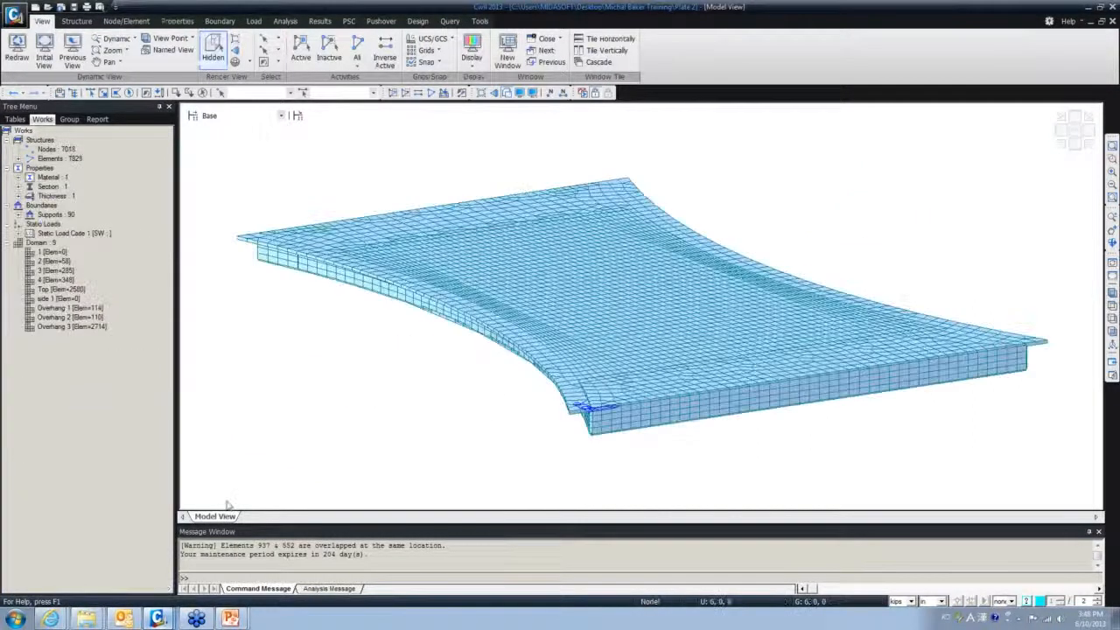
ctrl+middle_drag(663, 444, 560, 473)
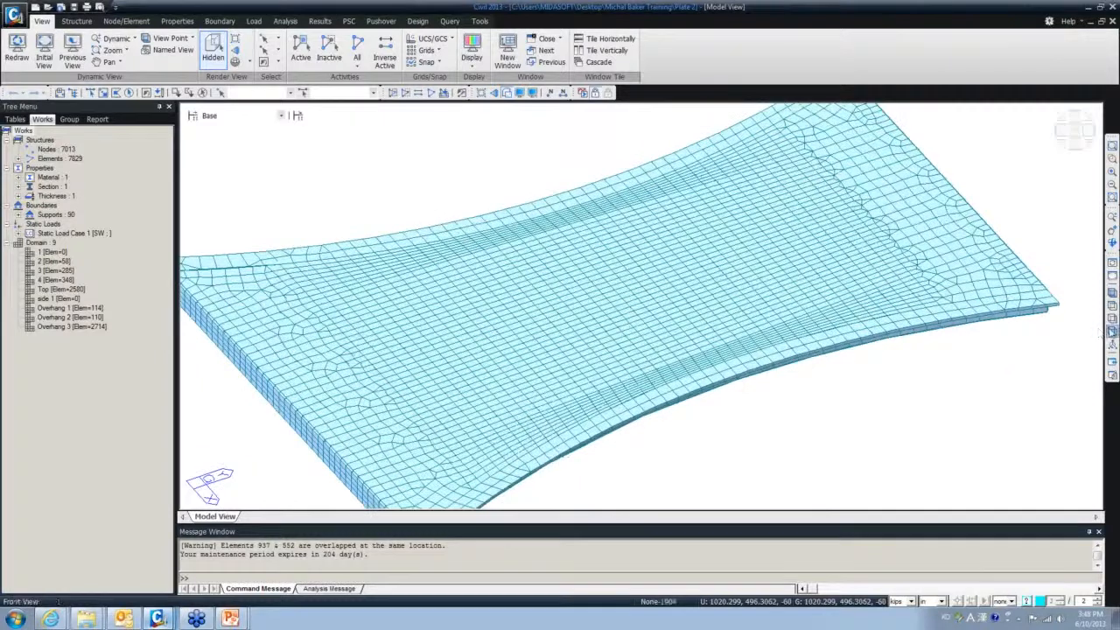
click(1113, 317)
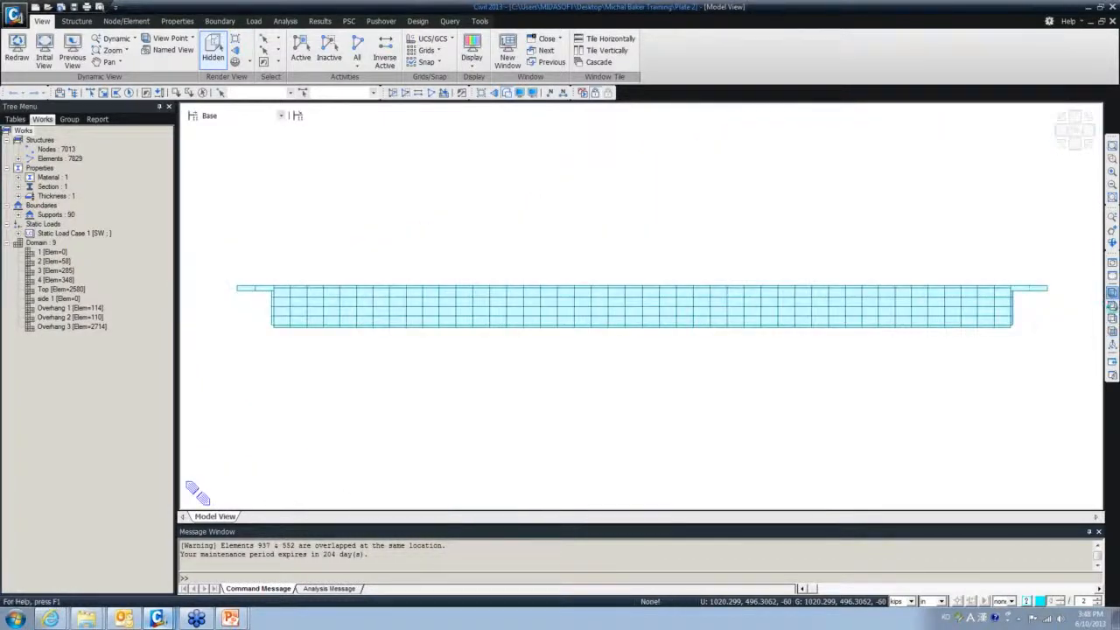
click(1113, 305)
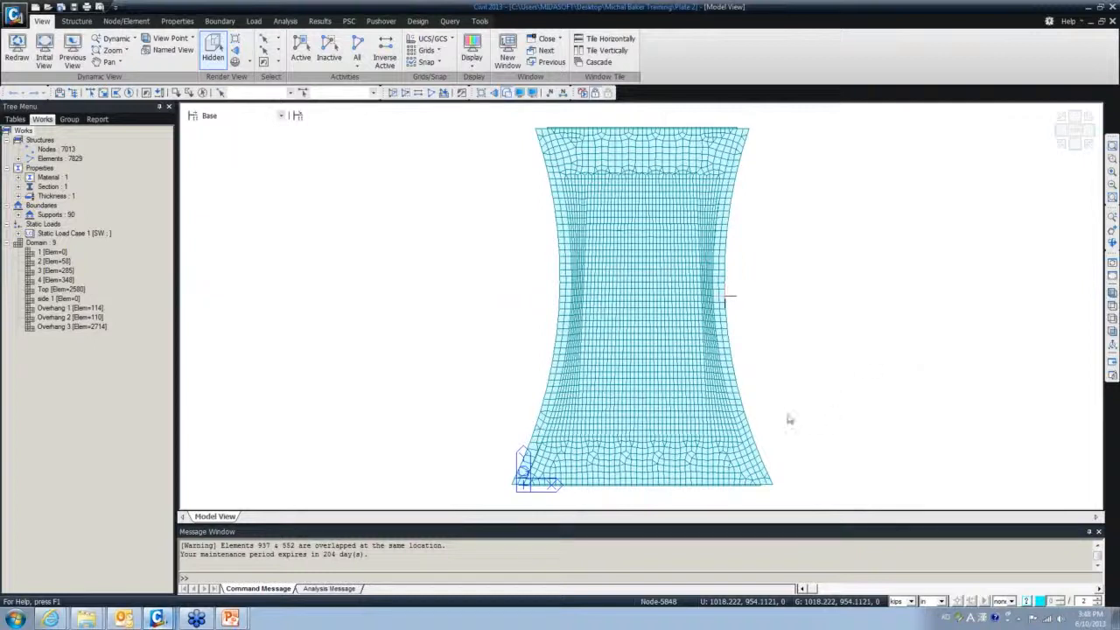
- In front elevation, window-select the top-slab elements over the deck's left half
ctrl+middle_drag(727, 393, 617, 302)
scroll(588, 339, up, 3)
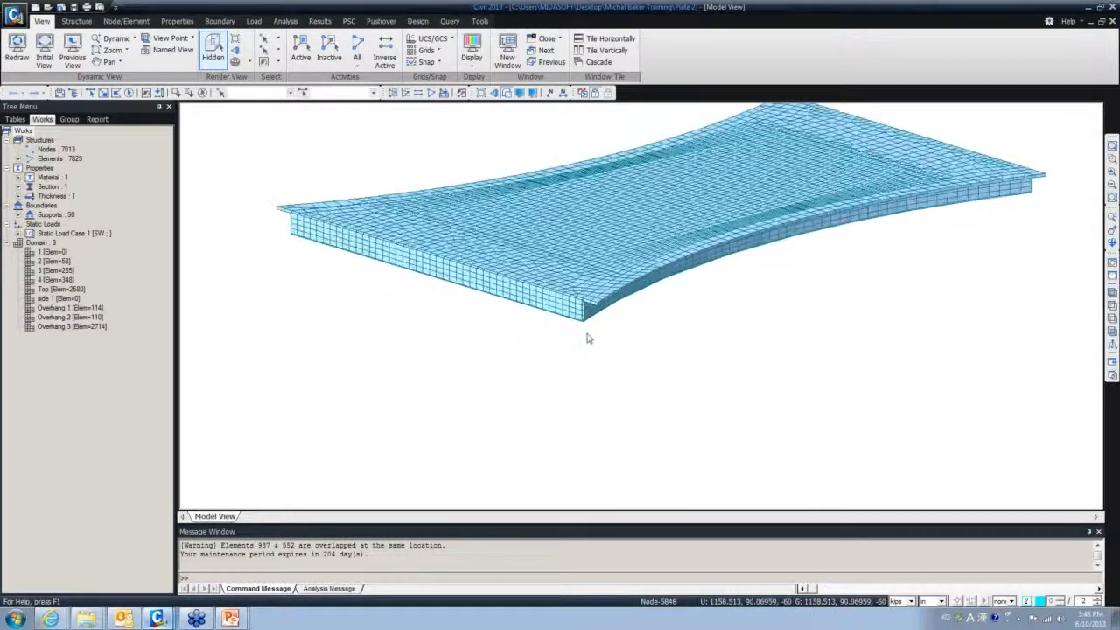
scroll(590, 338, up, 1)
ctrl+middle_drag(642, 346, 683, 315)
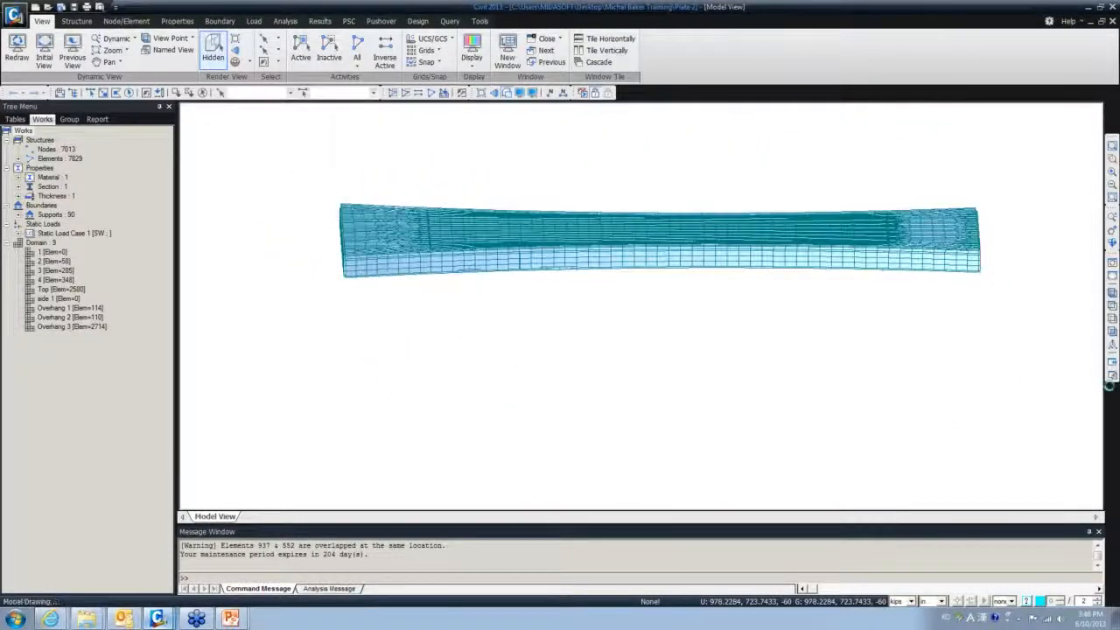
click(1101, 331)
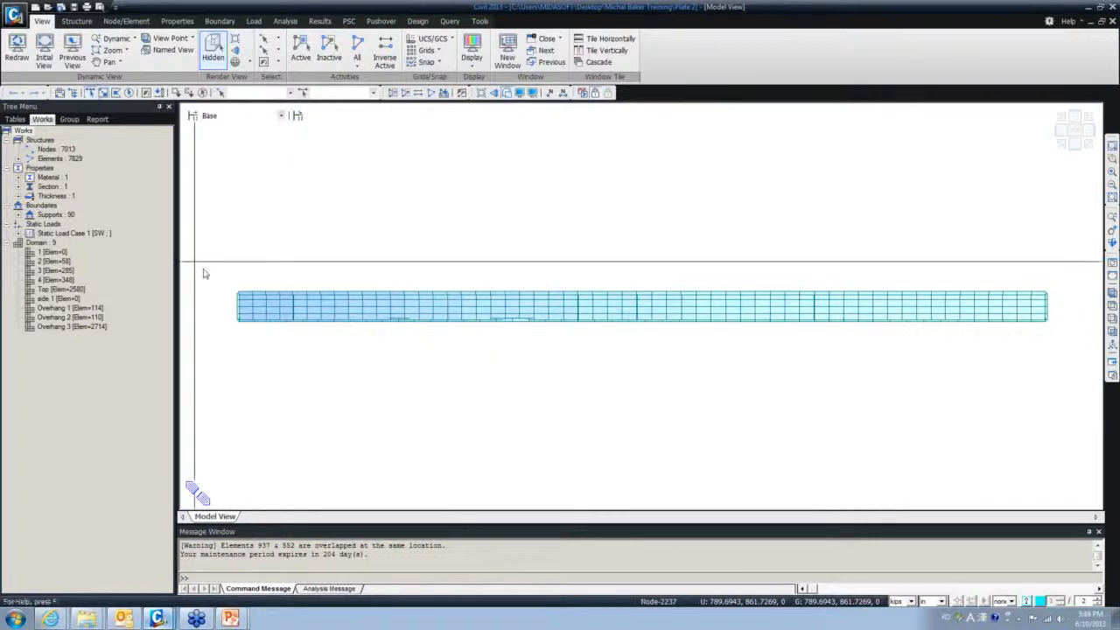
drag(221, 269, 646, 296)
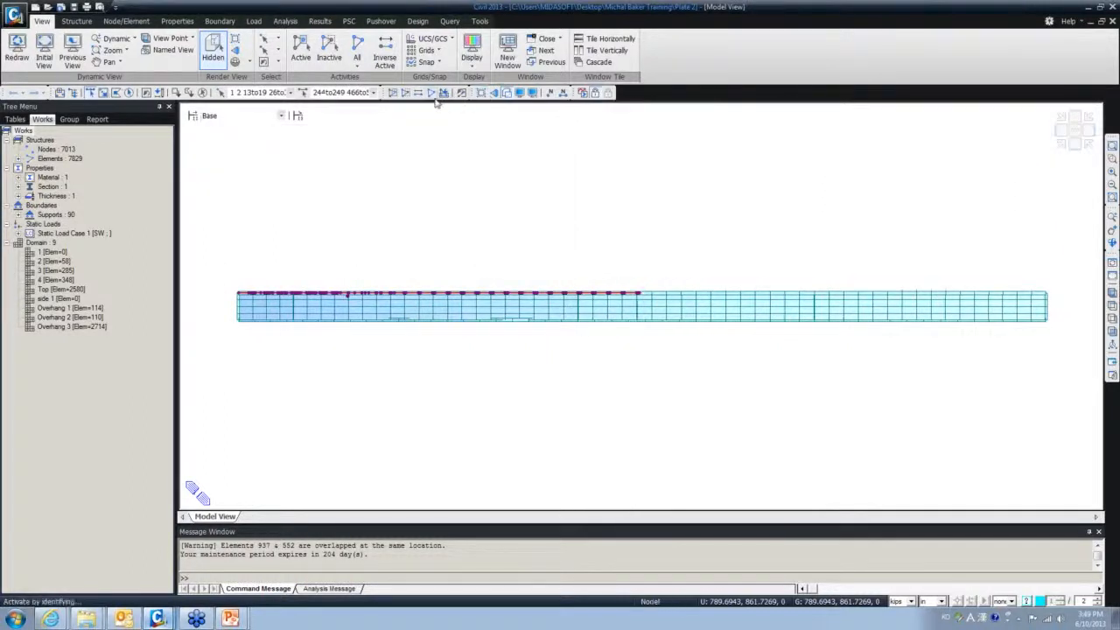
- Deactivate the selected top-slab elements and zoom in on the diaphragms with circular openings
click(405, 93)
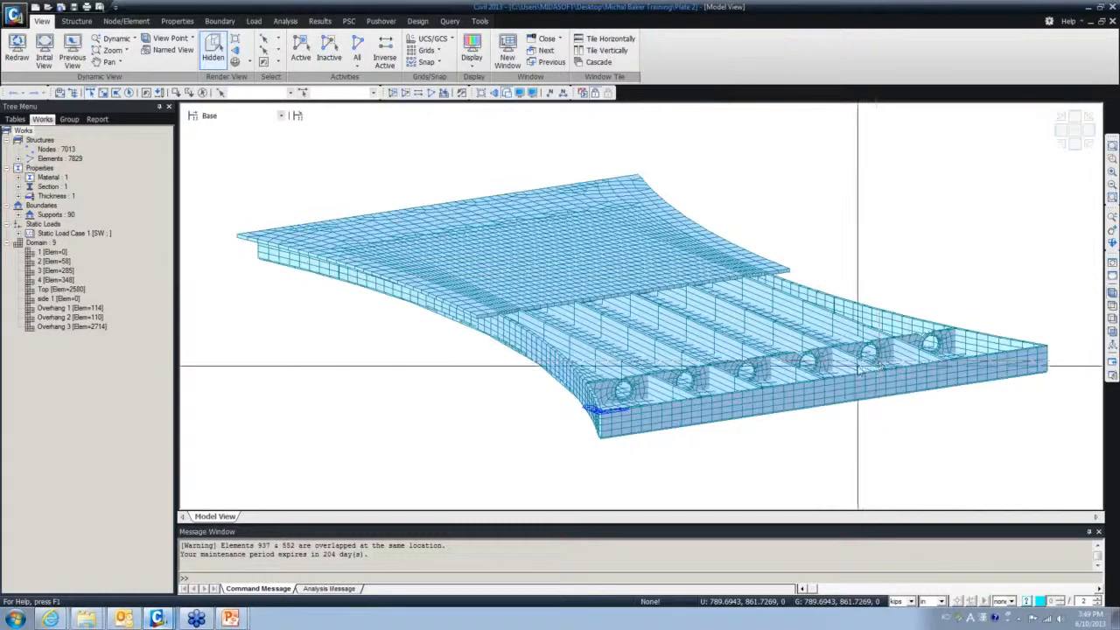
ctrl+middle_drag(835, 377, 806, 407)
scroll(783, 377, up, 4)
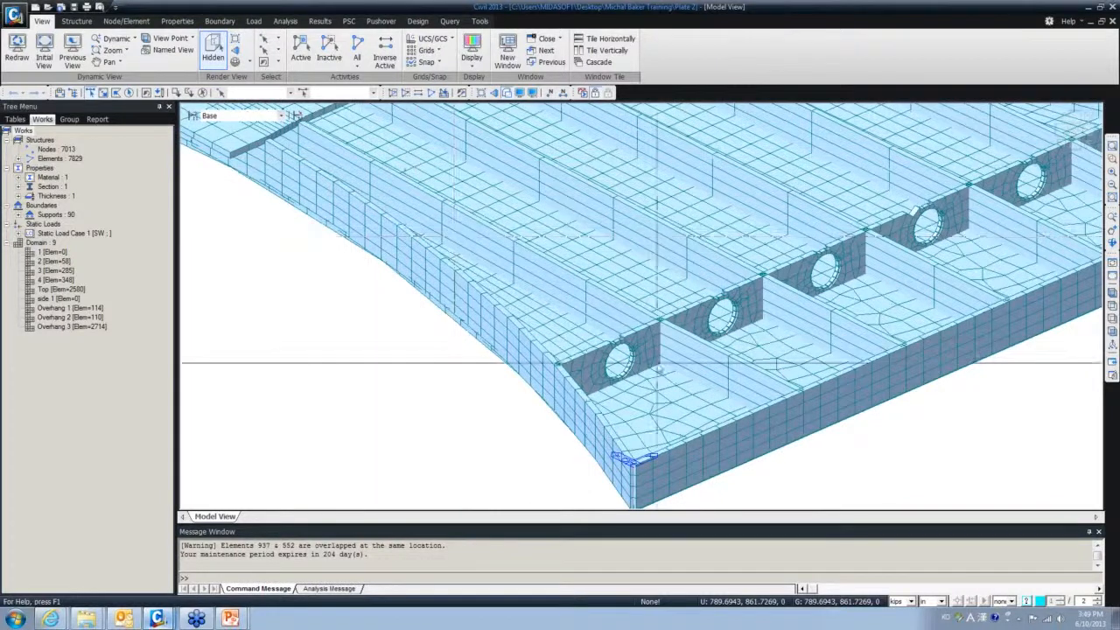
mouse_move(701, 308)
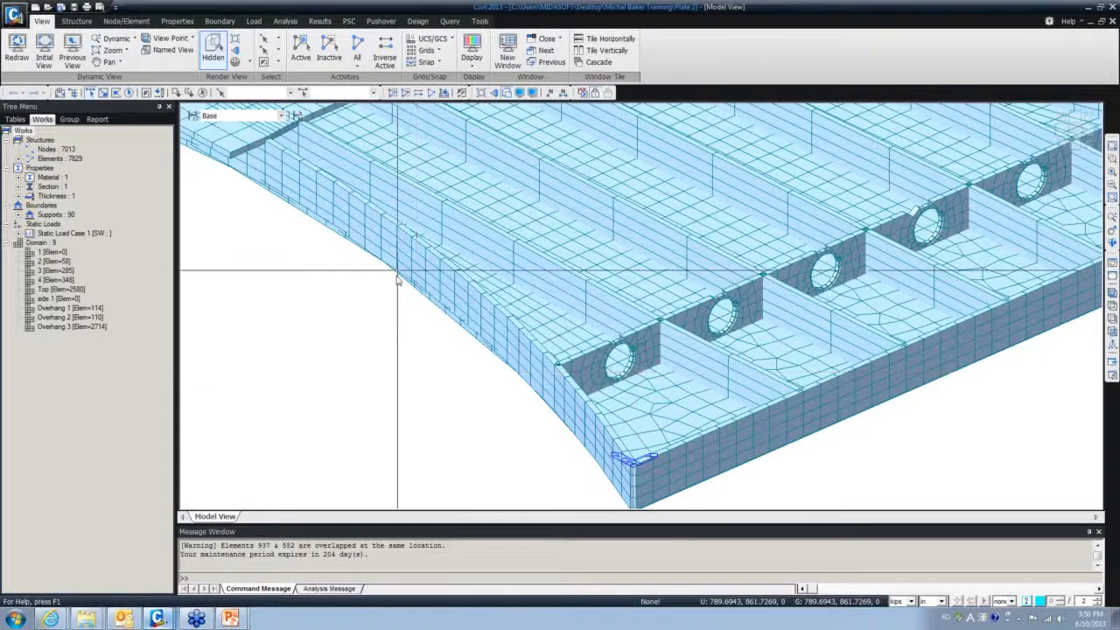
scroll(417, 339, down, 2)
scroll(417, 339, down, 3)
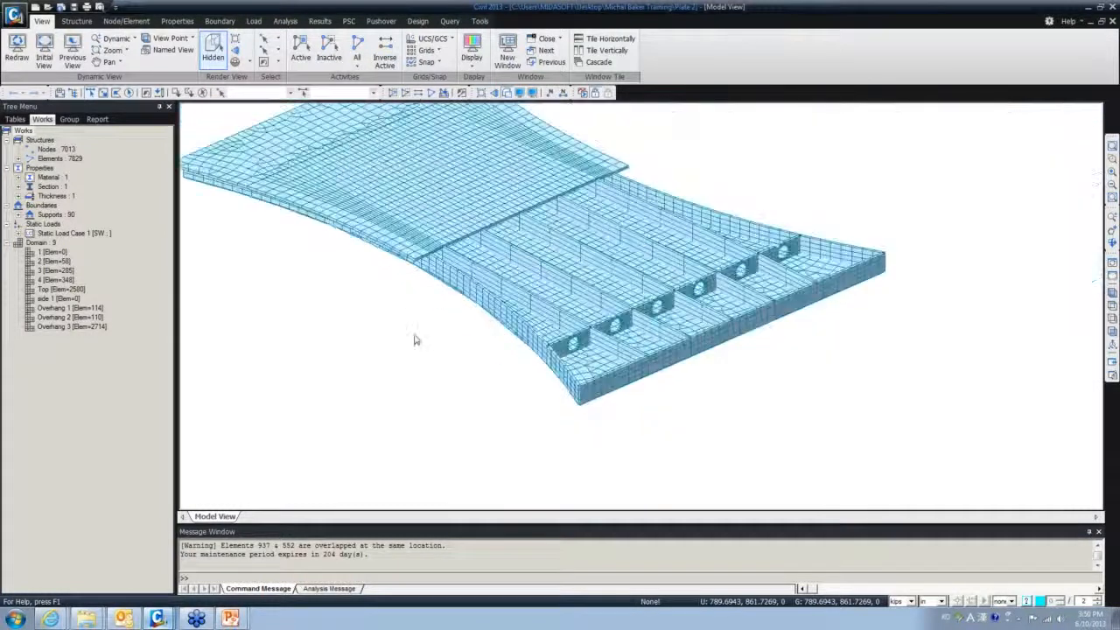
middle_drag(413, 338, 458, 327)
mouse_move(230, 620)
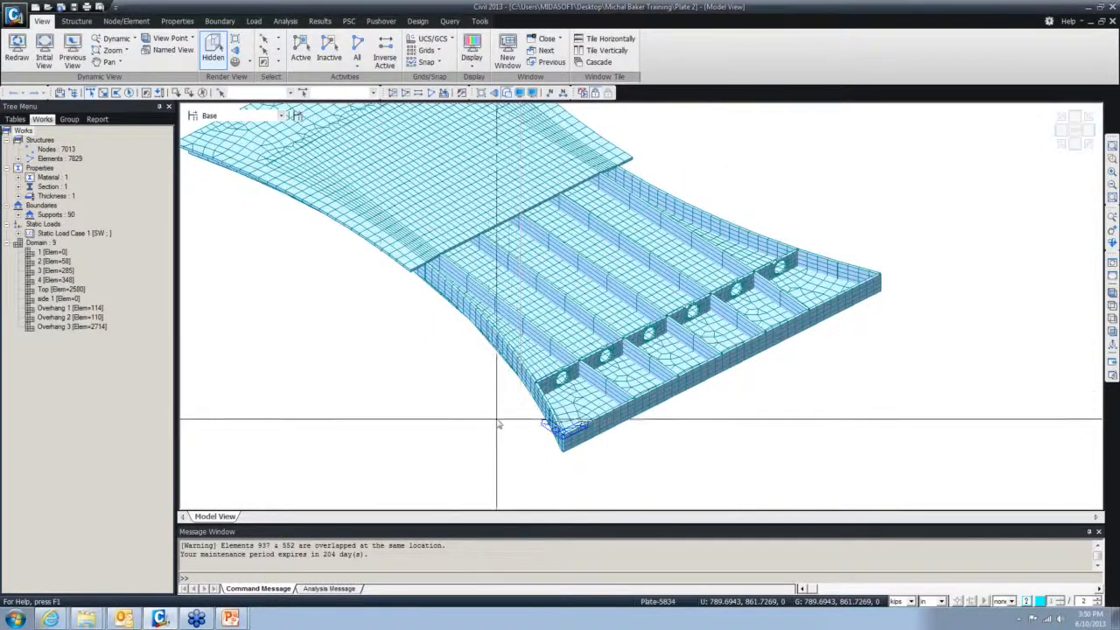
ctrl+middle_drag(488, 416, 435, 367)
scroll(435, 367, up, 5)
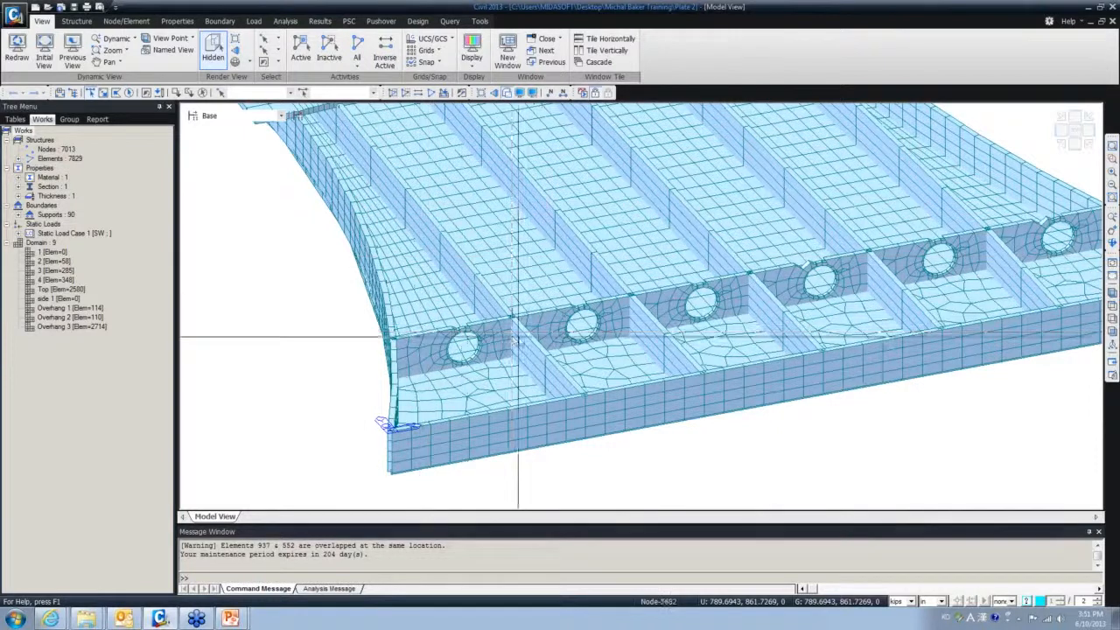
ctrl+middle_drag(596, 351, 779, 382)
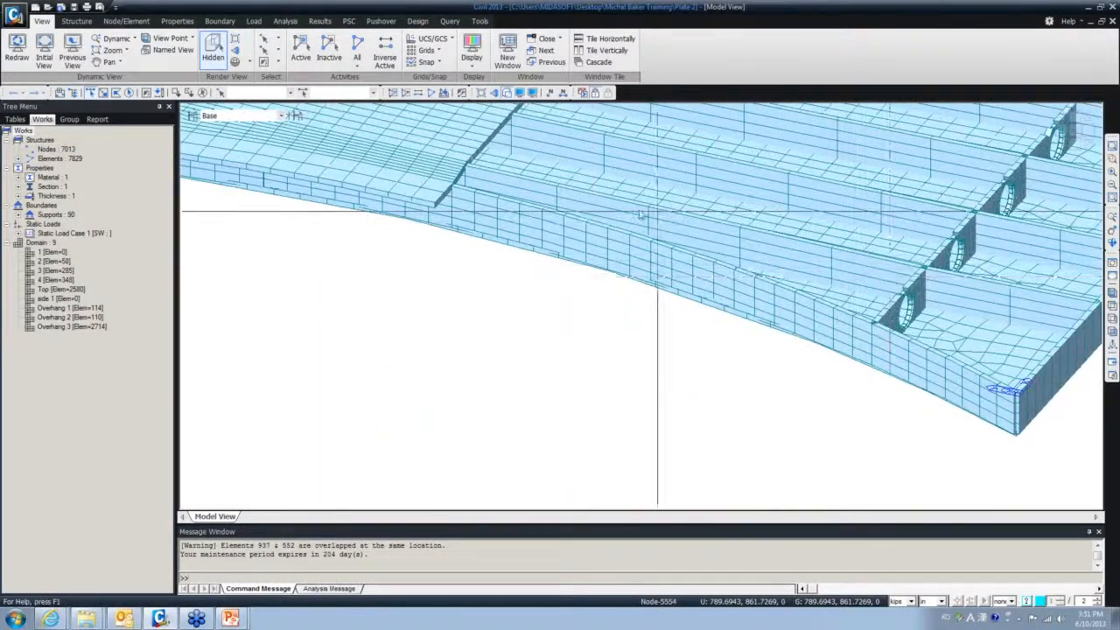
scroll(473, 348, down, 6)
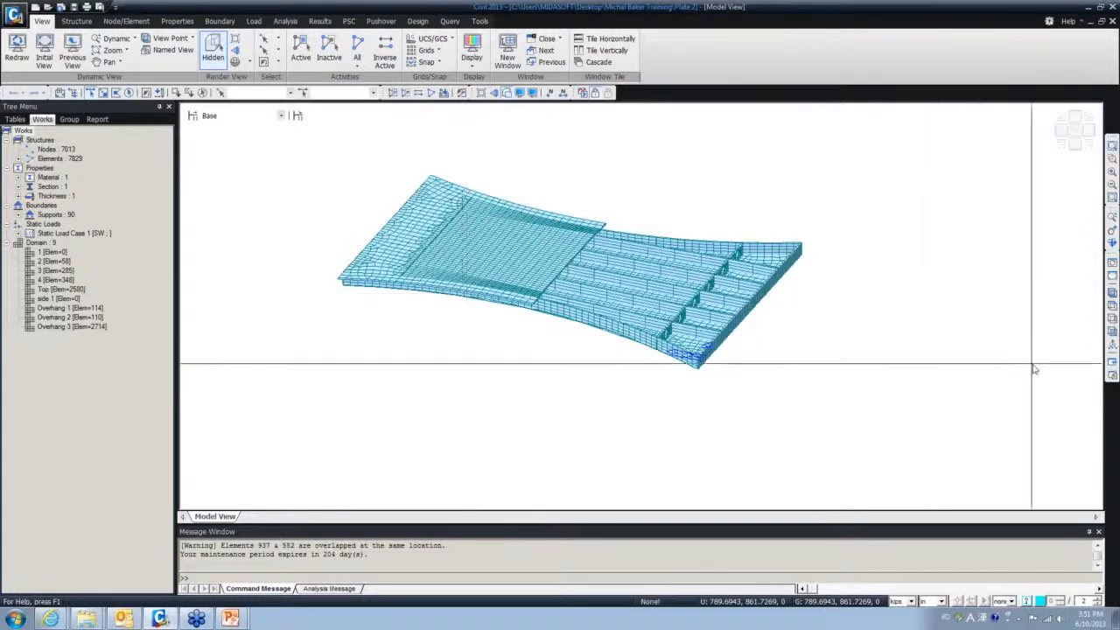
click(1112, 330)
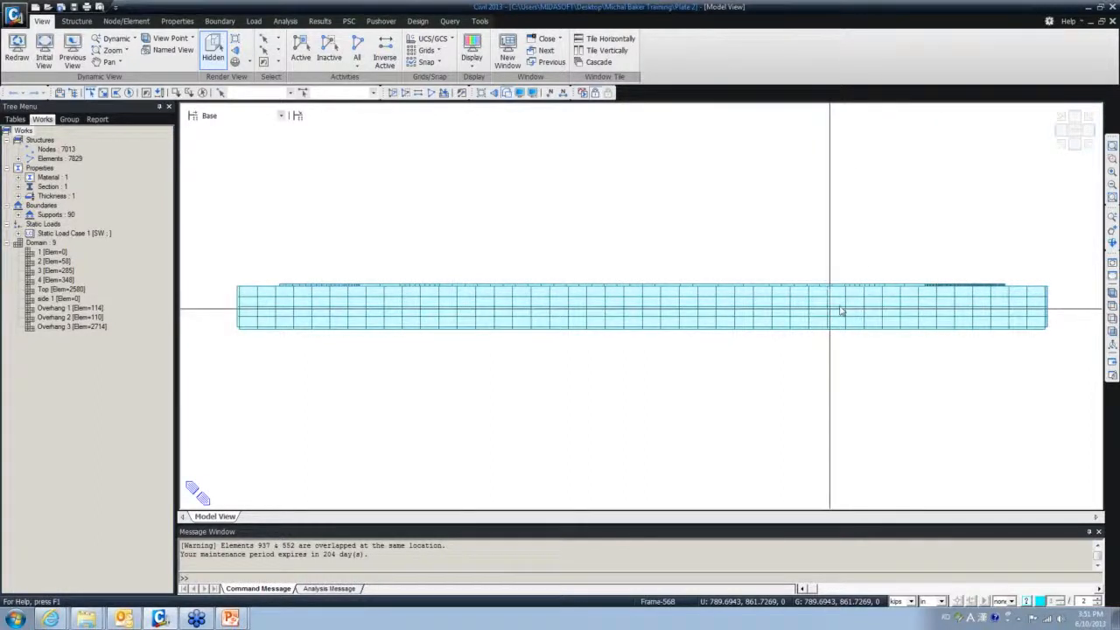
- From the right view, make the deck's top-edge nodes inactive, then rotate the model to a plan view
click(1112, 317)
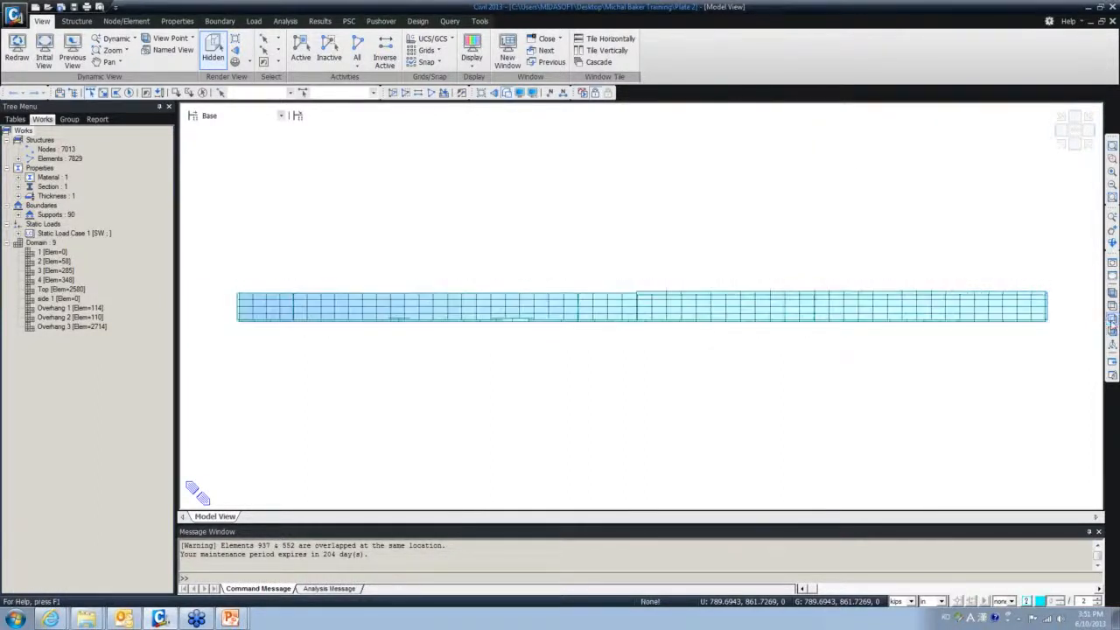
drag(618, 279, 1056, 300)
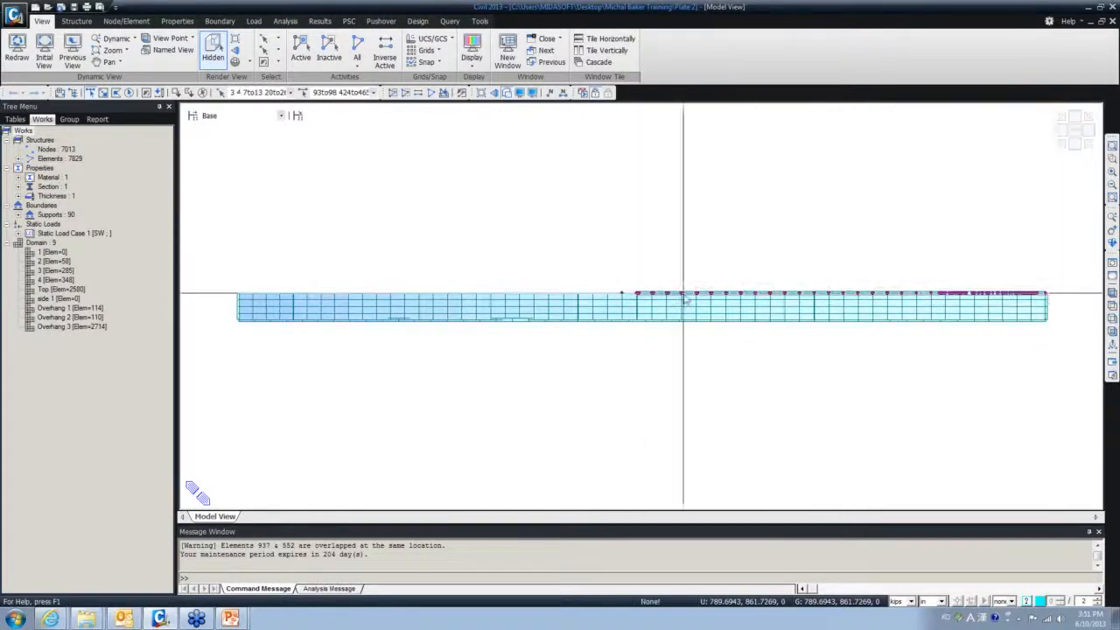
drag(616, 275, 1053, 301)
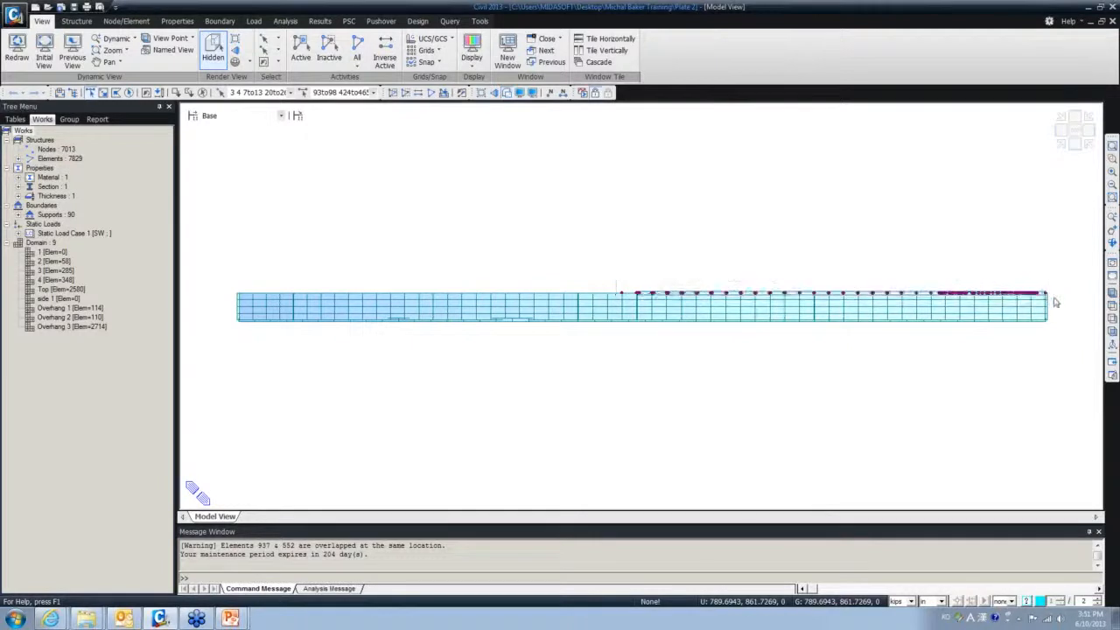
click(404, 92)
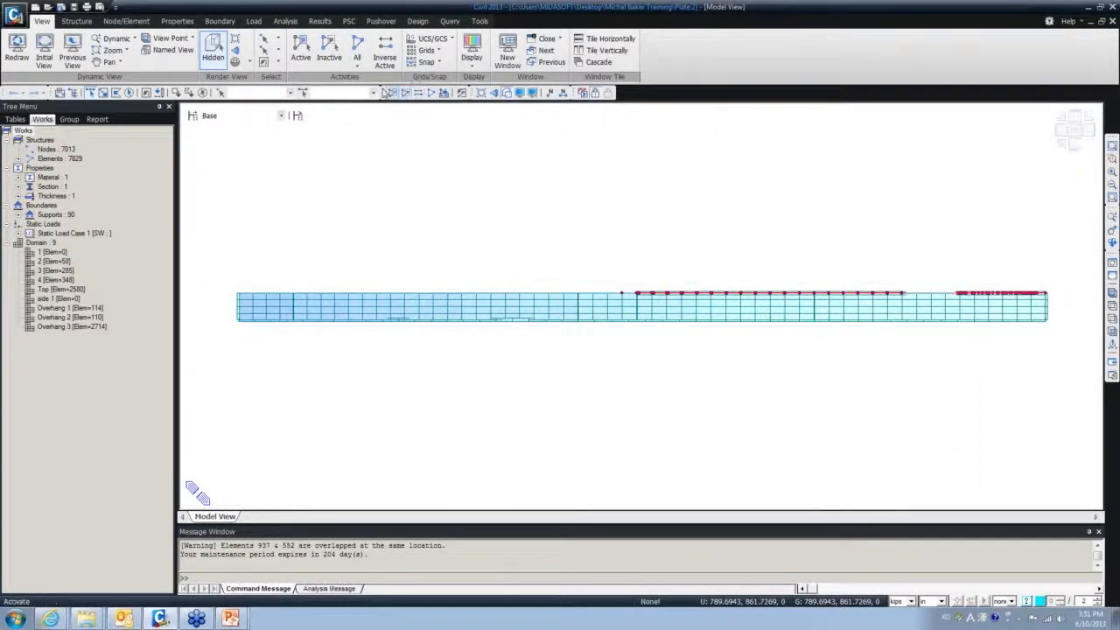
drag(451, 287, 454, 382)
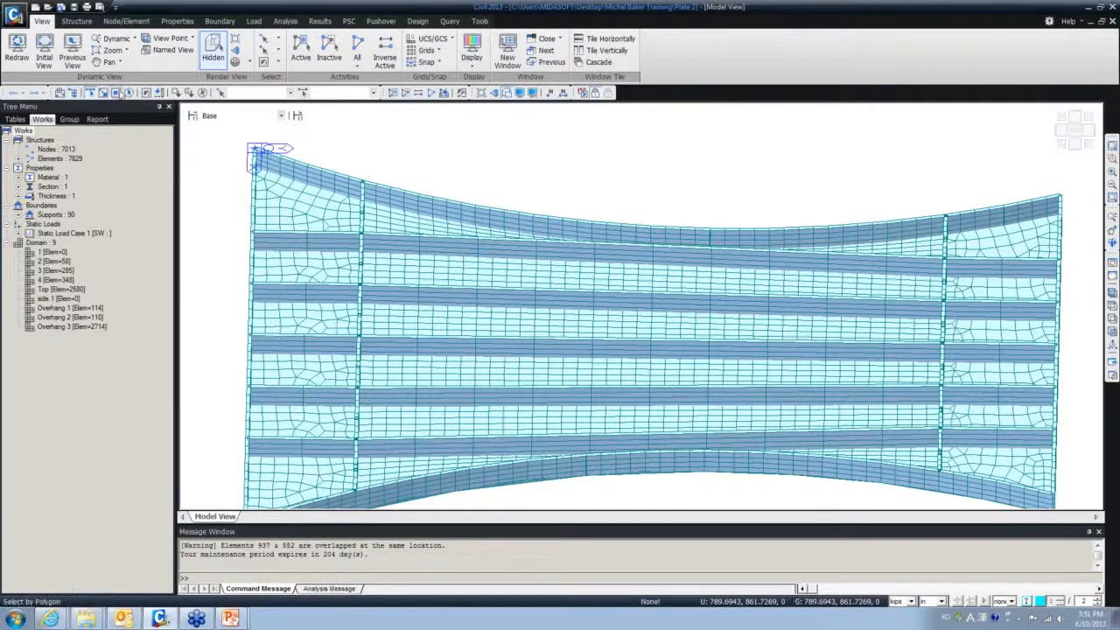
- Create a beam element with section 1: Beam from left-edge node 5152 to right-edge node 5378
click(77, 21)
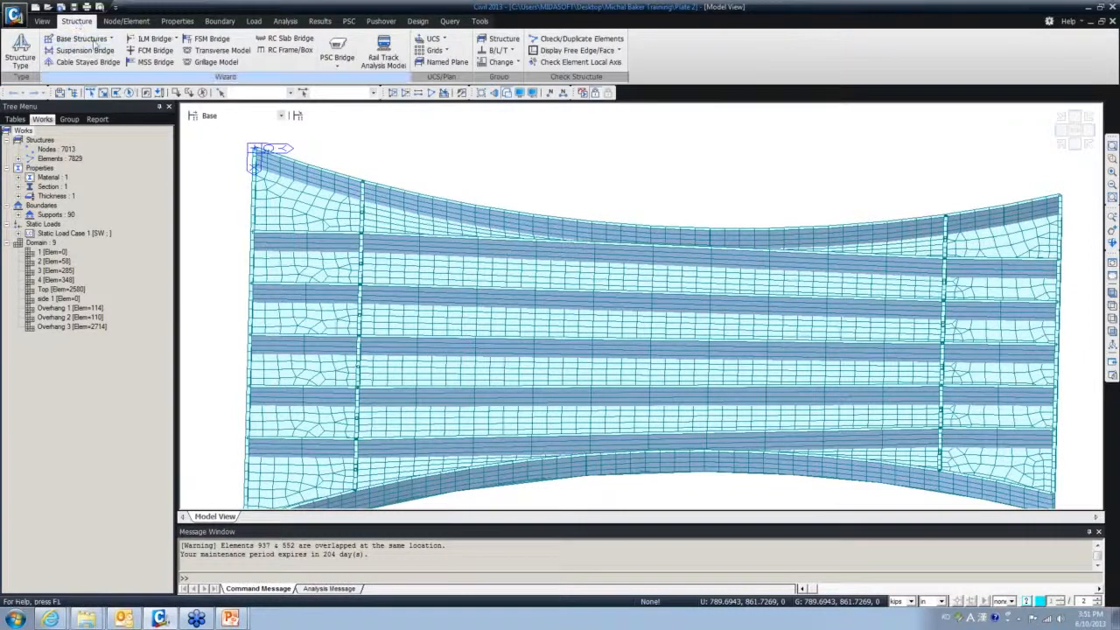
click(126, 21)
click(267, 58)
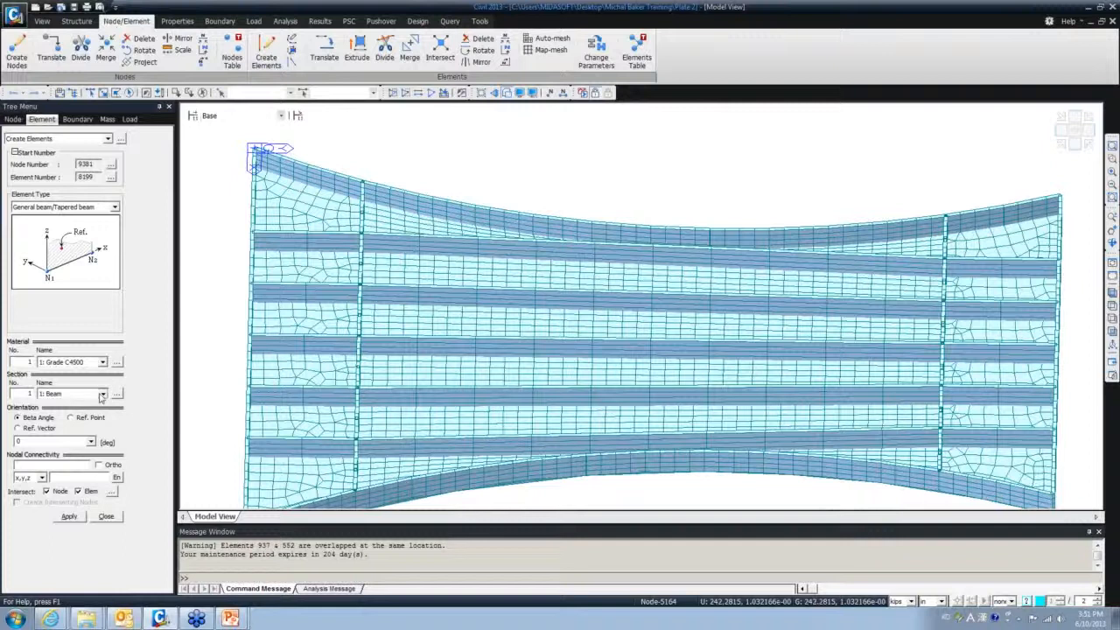
click(101, 395)
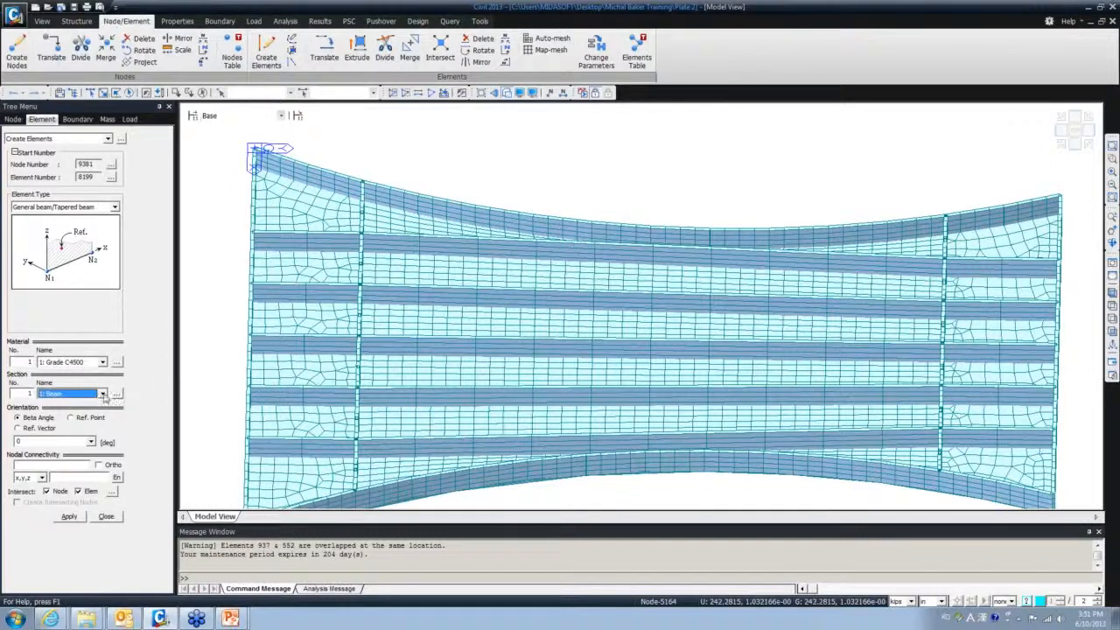
click(51, 464)
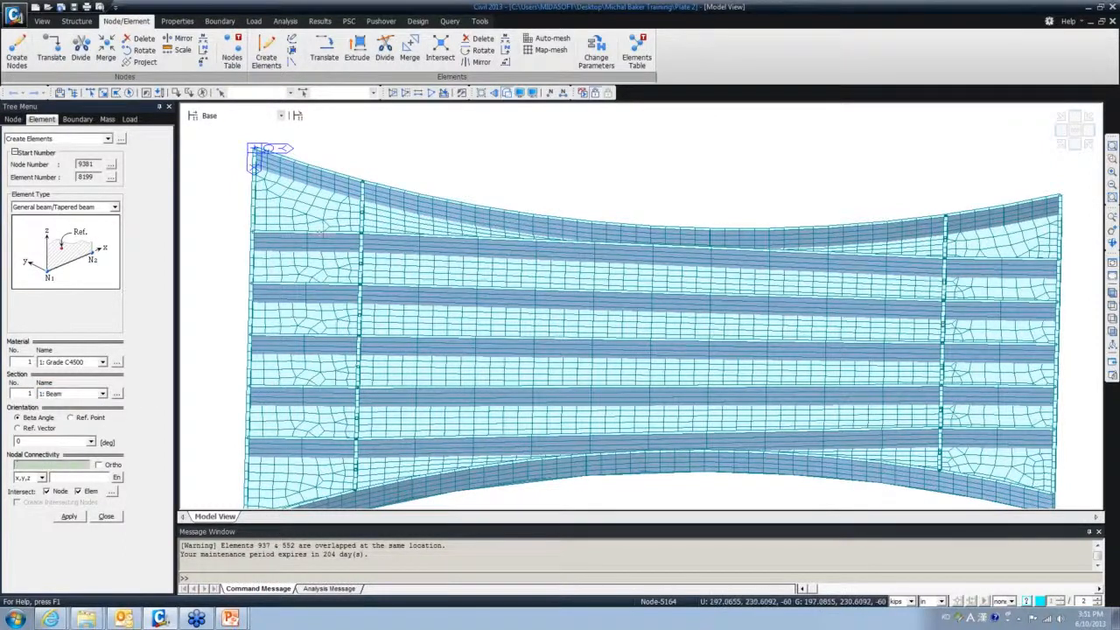
click(254, 241)
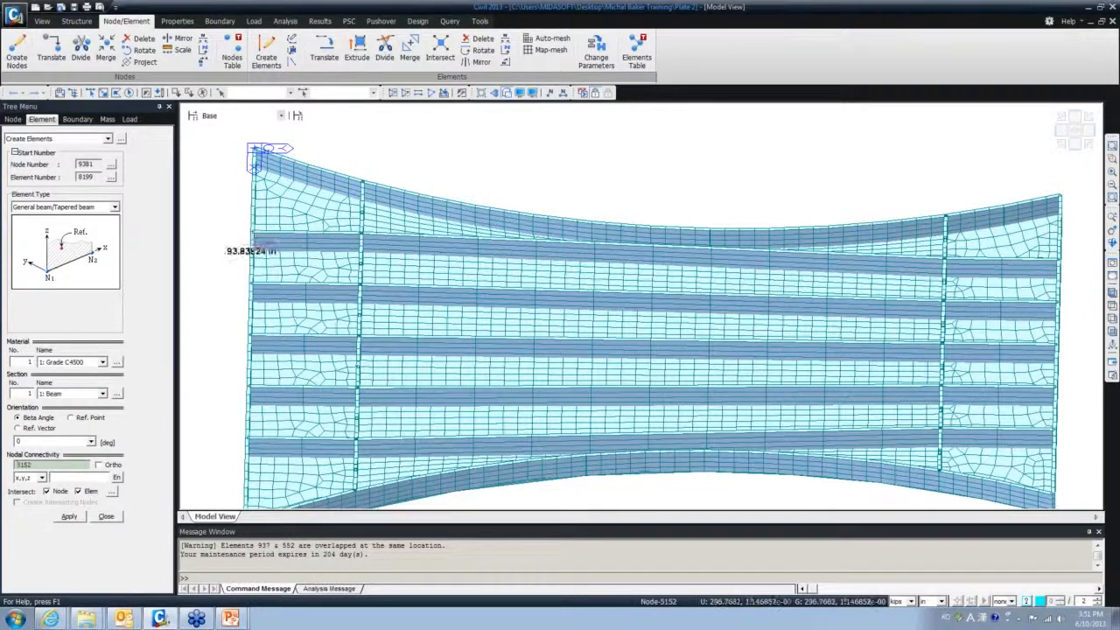
click(1057, 277)
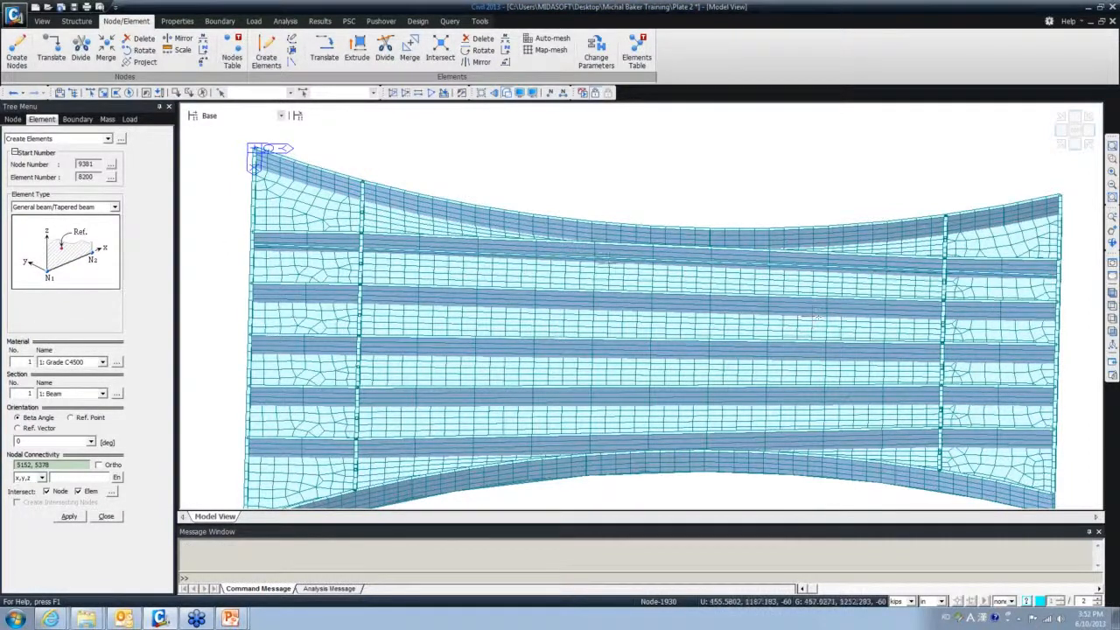
mouse_move(337, 264)
ctrl+middle_down()
mouse_move(343, 246)
mouse_move(340, 256)
ctrl+middle_up()
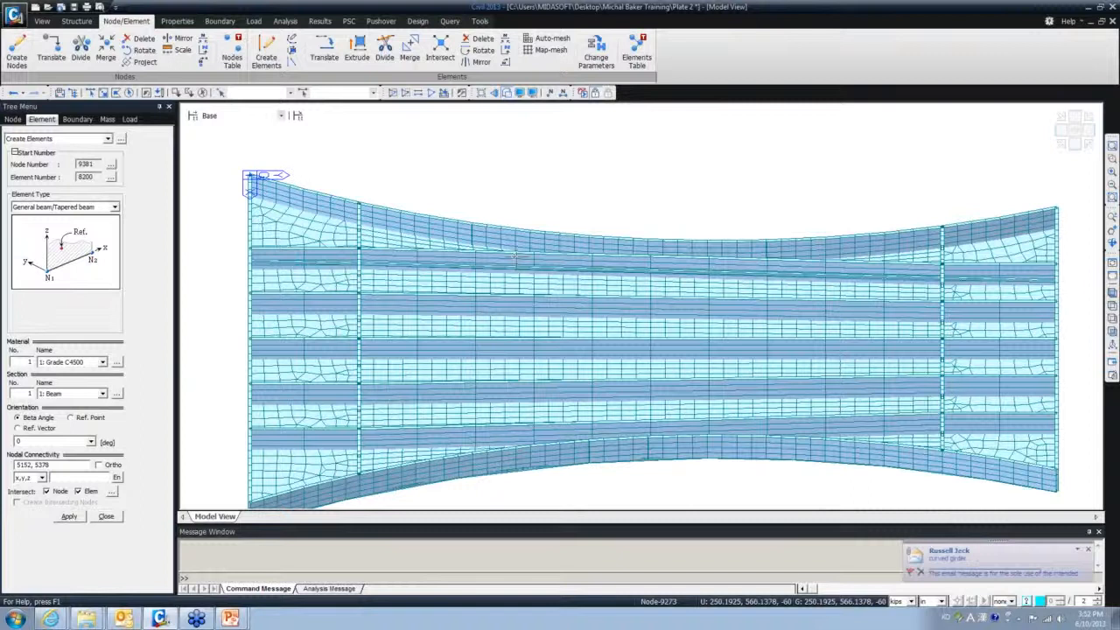
click(1090, 553)
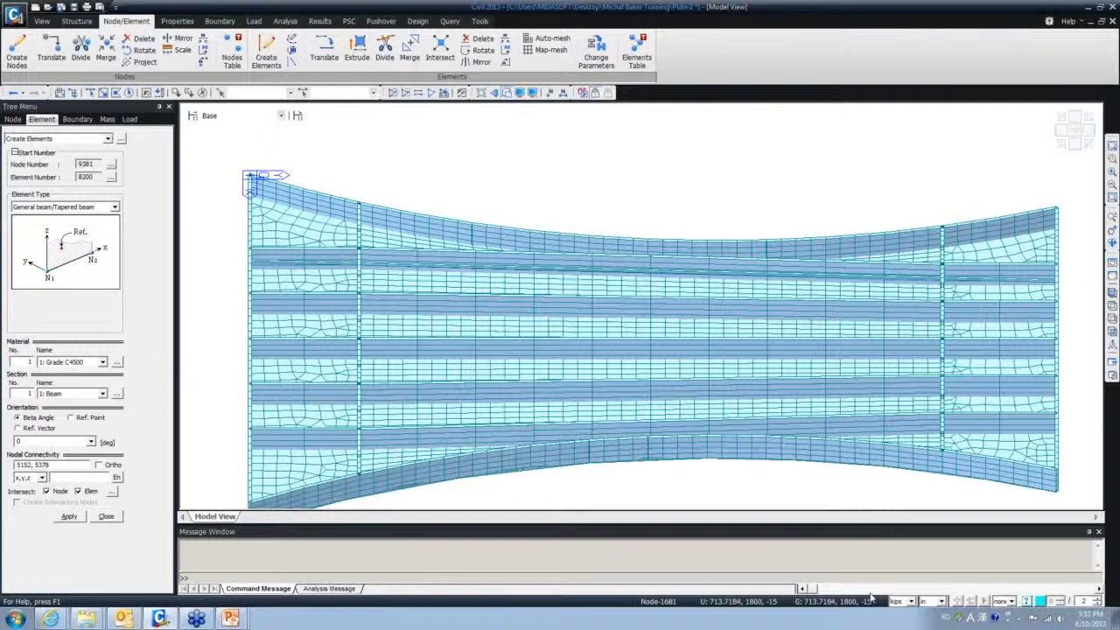
mouse_move(758, 464)
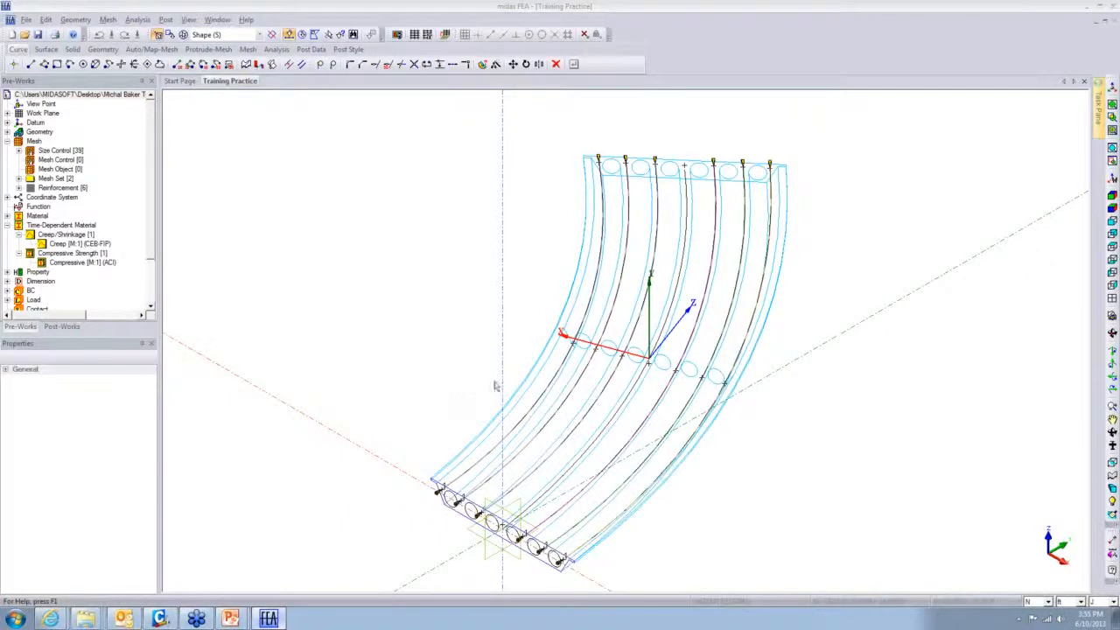
middle_drag(490, 371, 476, 318)
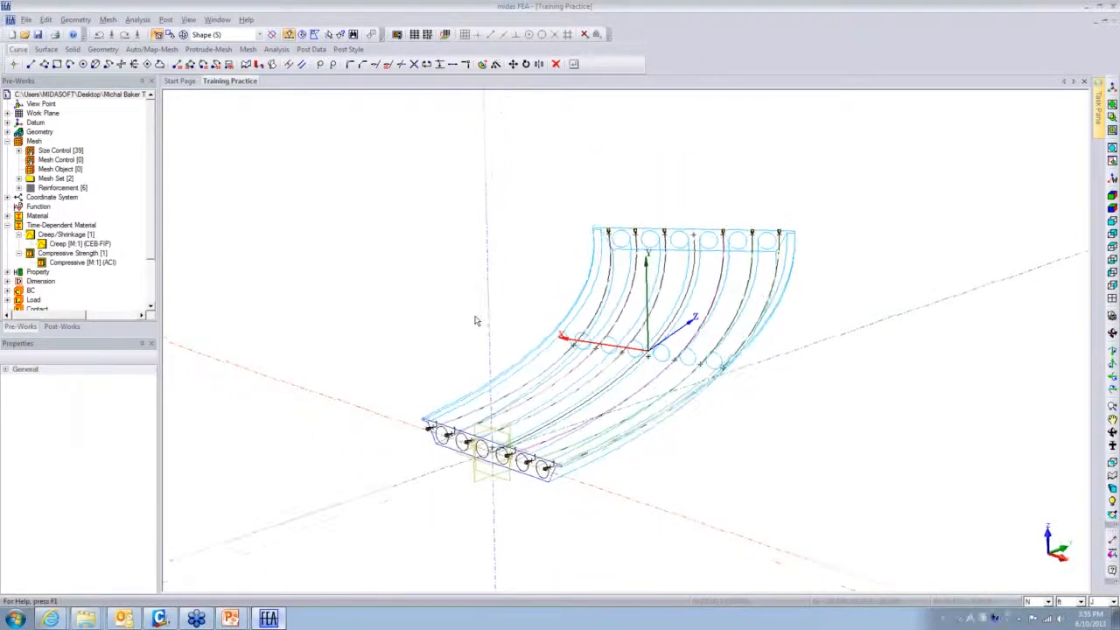
middle_drag(536, 441, 483, 377)
scroll(626, 438, up, 3)
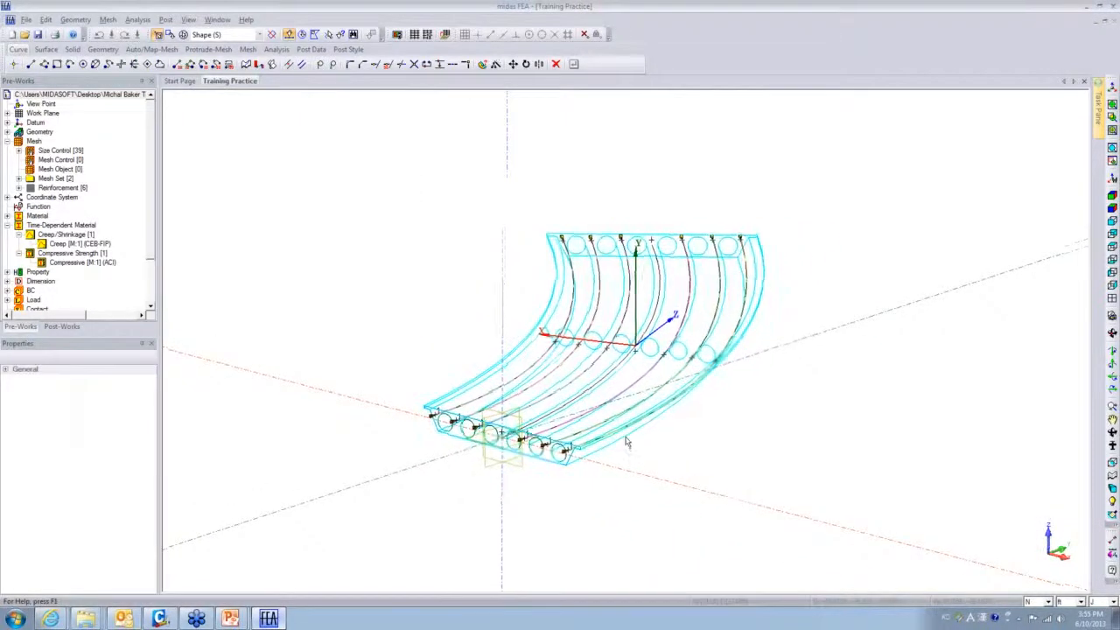
middle_drag(626, 442, 658, 442)
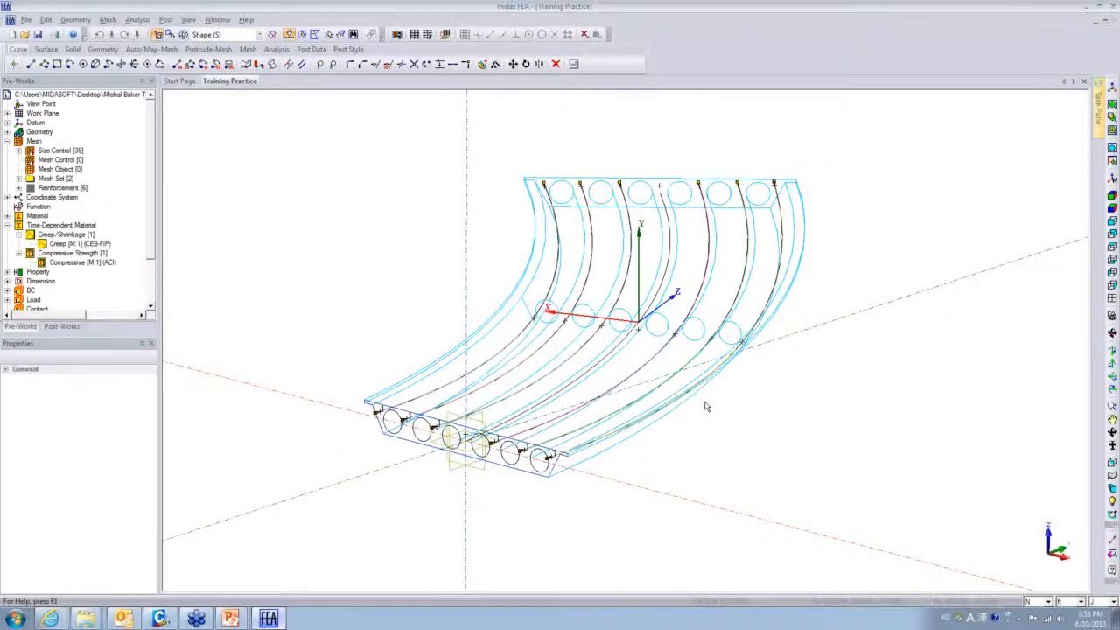
middle_drag(556, 500, 535, 484)
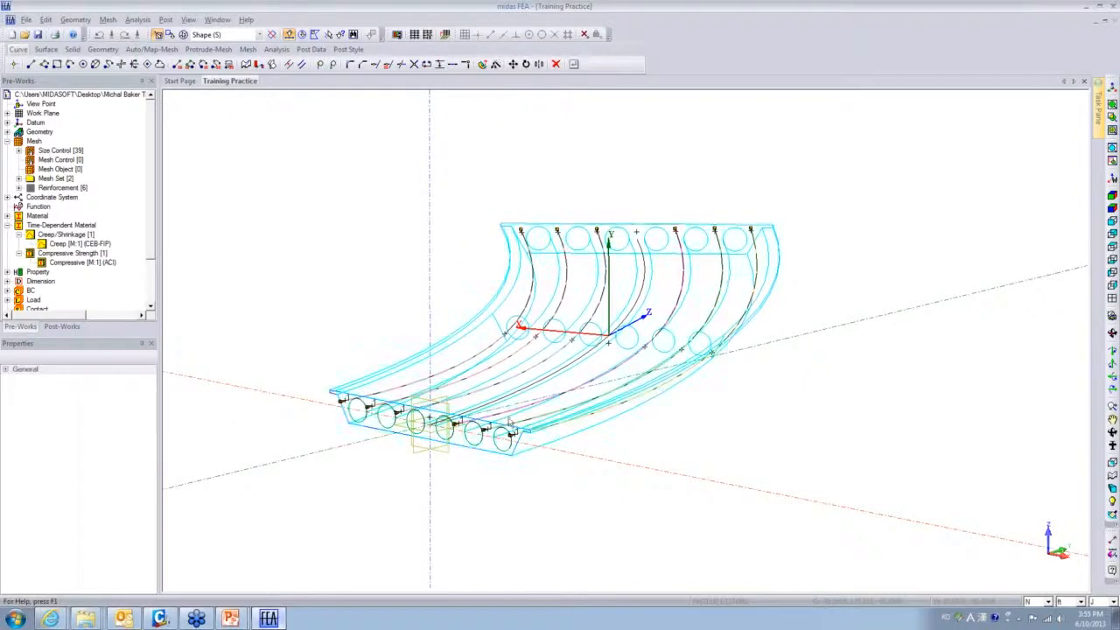
- Display the curved slab solid shaded with edges
click(414, 382)
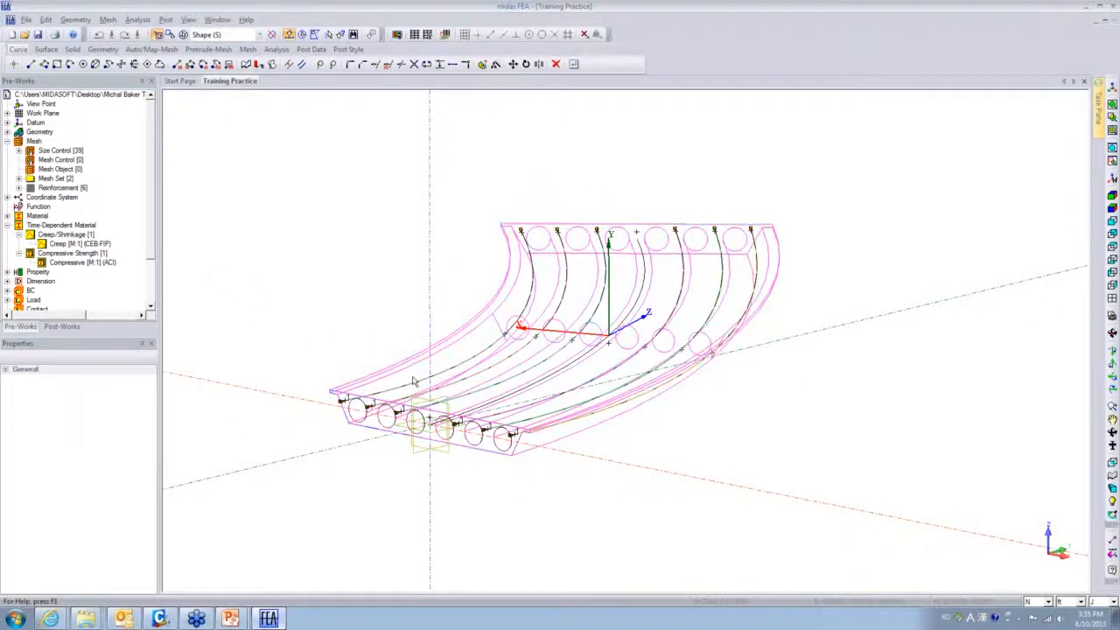
right_click(414, 381)
mouse_move(473, 434)
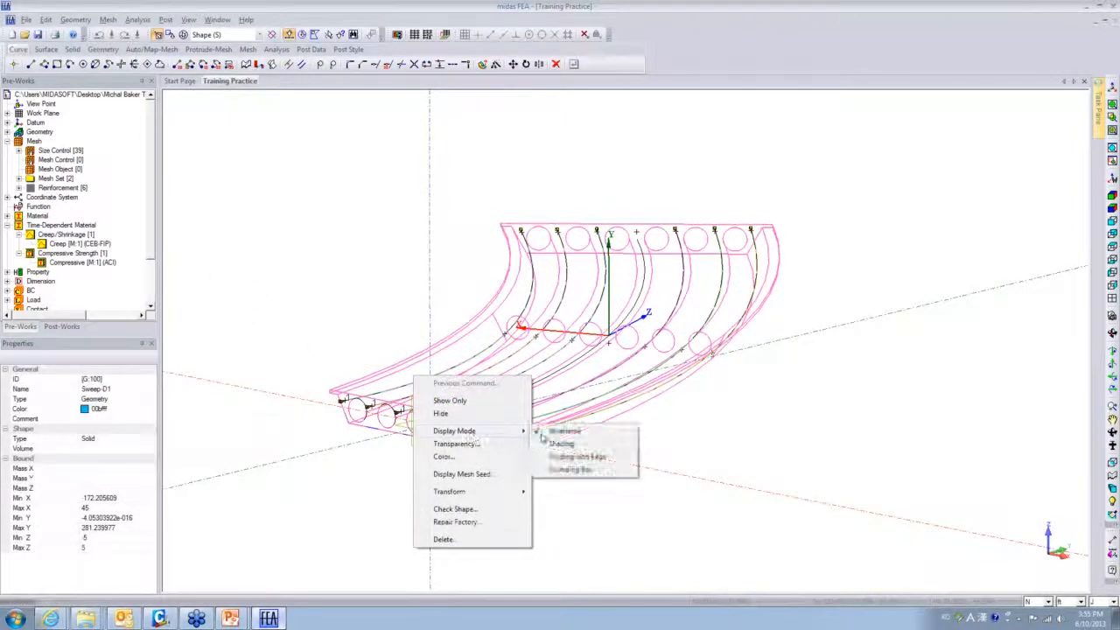
click(560, 456)
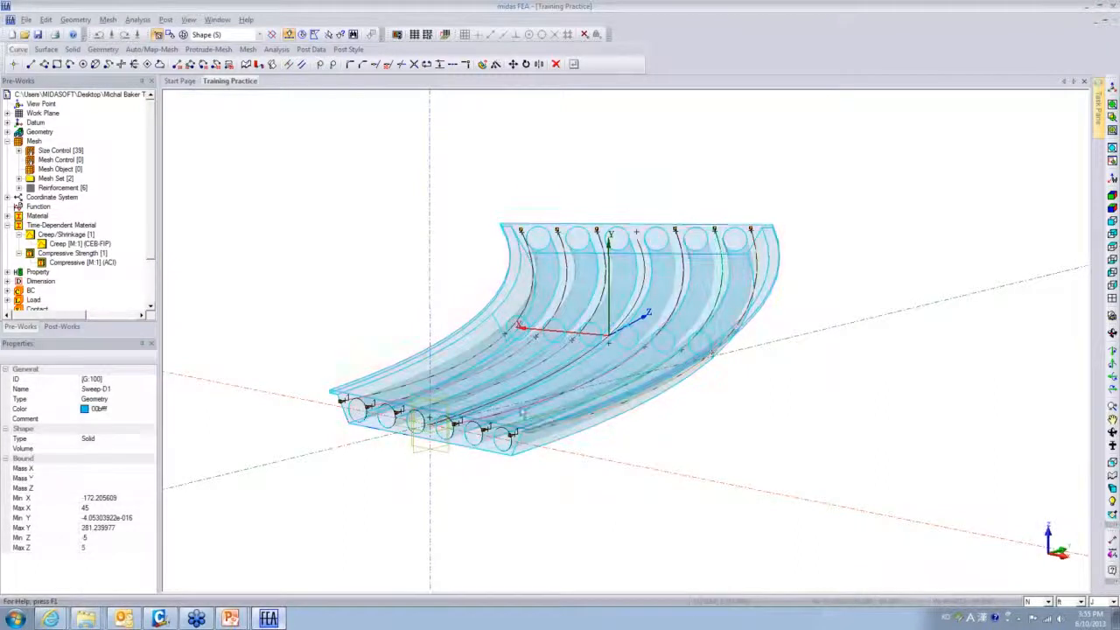
- Set the slab's transparency to 0 so the solid is fully opaque
right_click(456, 349)
click(405, 371)
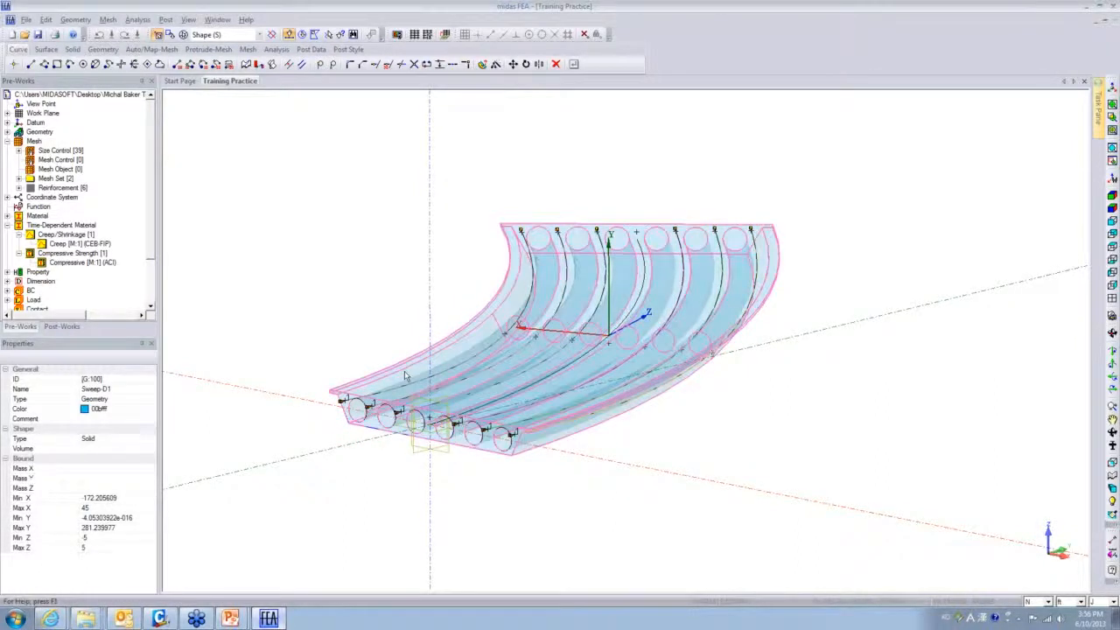
right_click(405, 377)
click(433, 453)
click(650, 218)
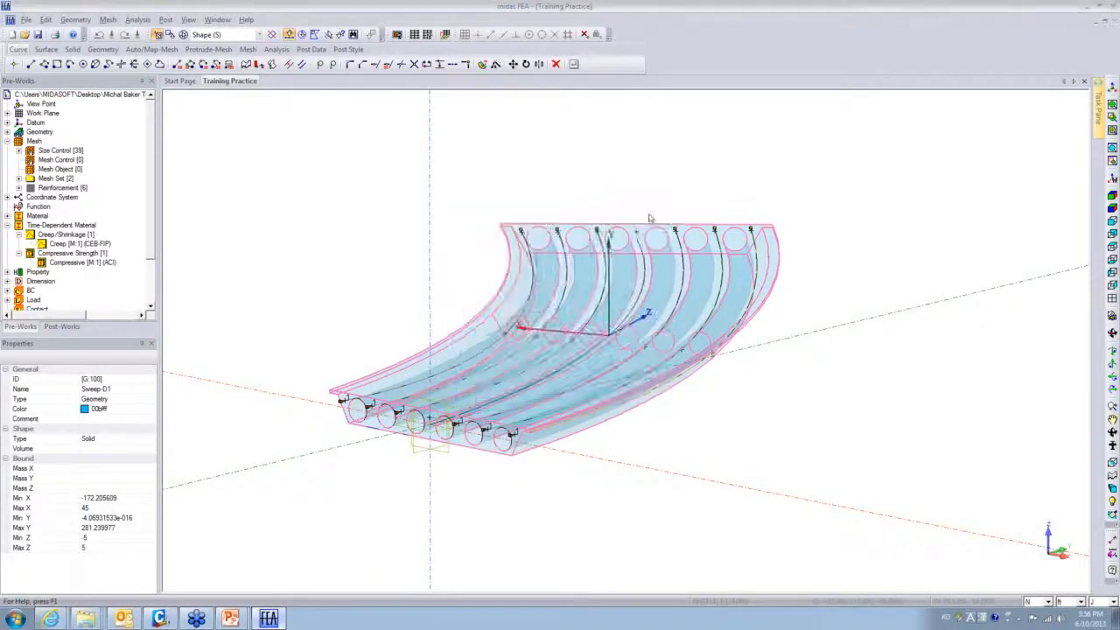
right_click(398, 389)
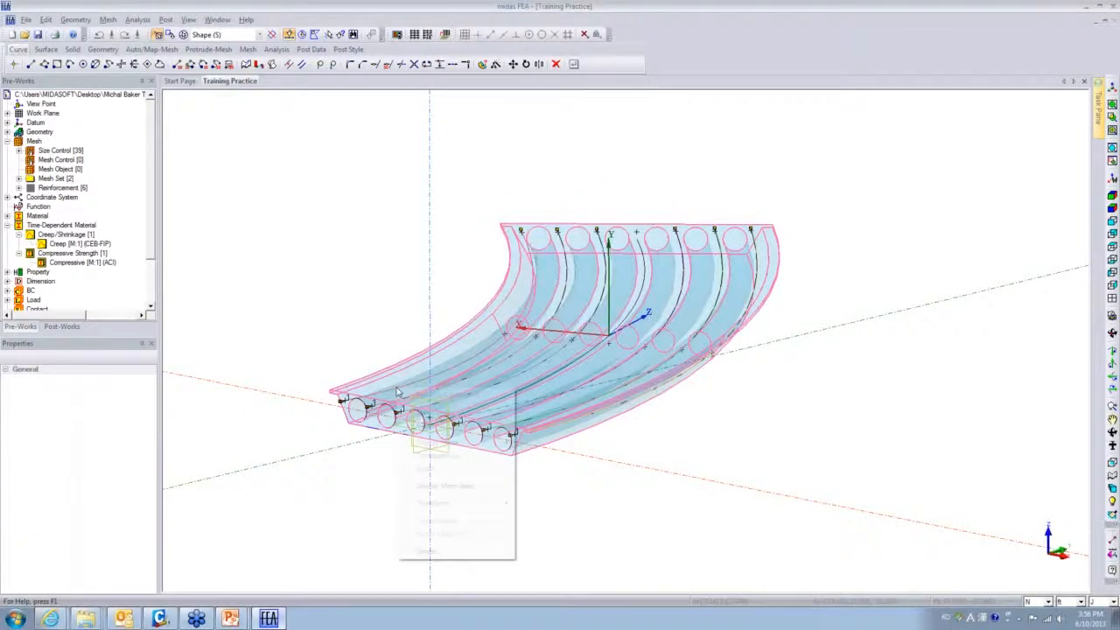
click(439, 456)
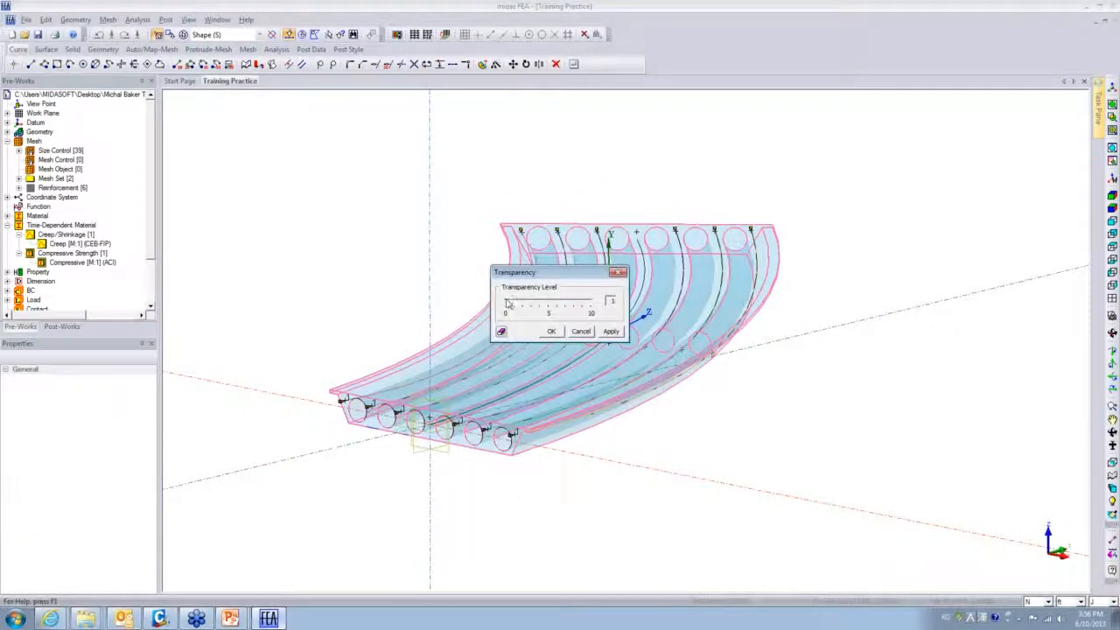
click(552, 332)
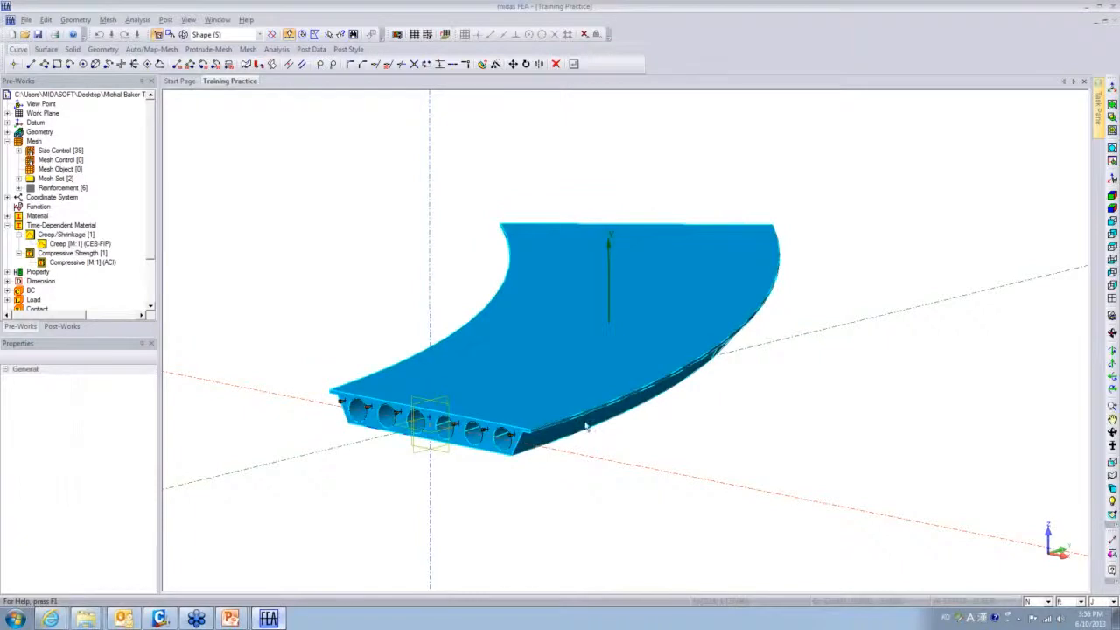
- Orbit to inspect the deck from below, then return the deck solid to wireframe display
middle_drag(583, 387, 602, 339)
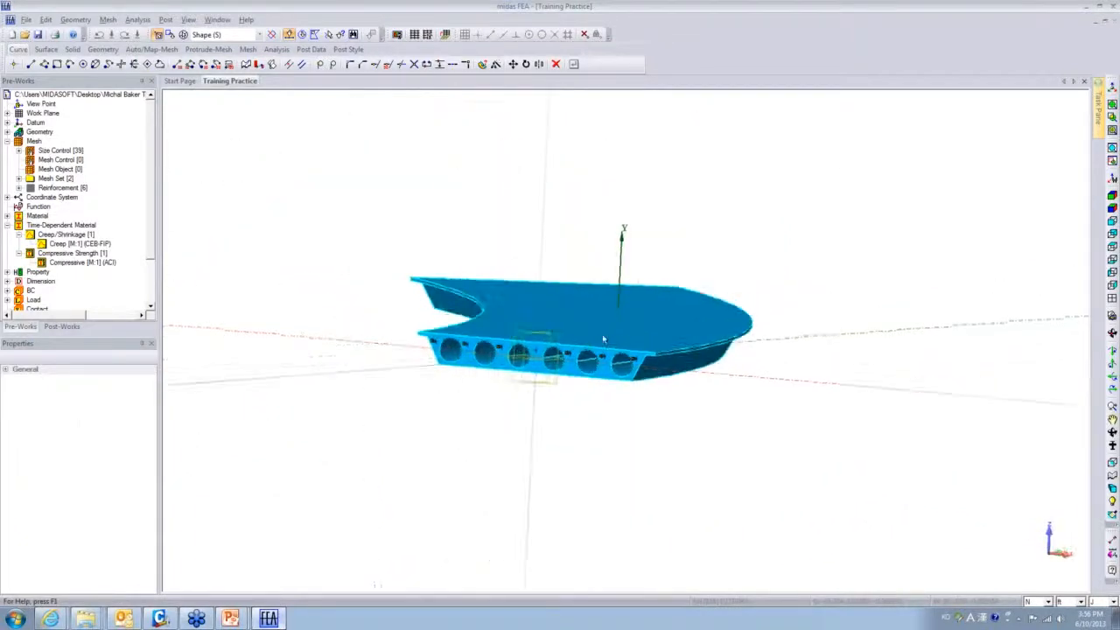
scroll(611, 342, up, 5)
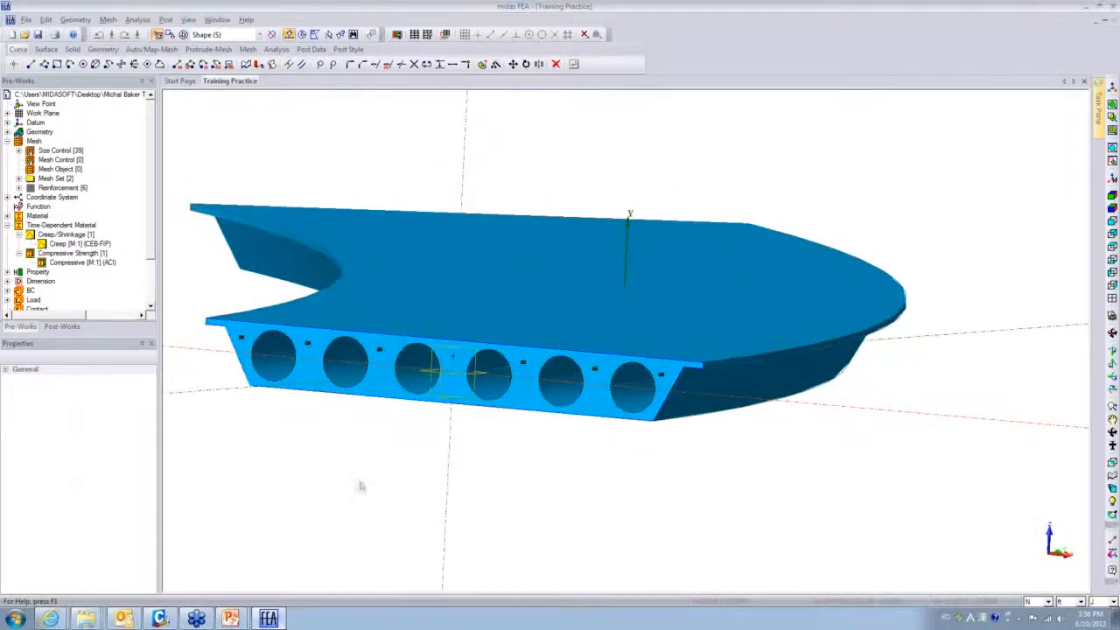
middle_drag(557, 435, 593, 470)
click(509, 520)
scroll(528, 479, up, 4)
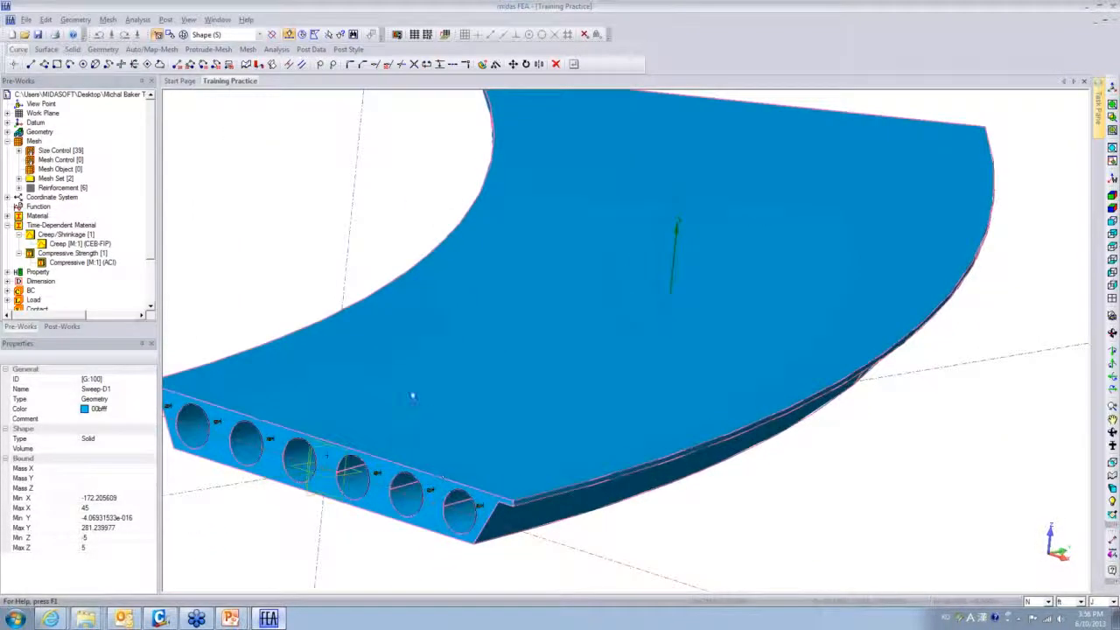
right_click(321, 346)
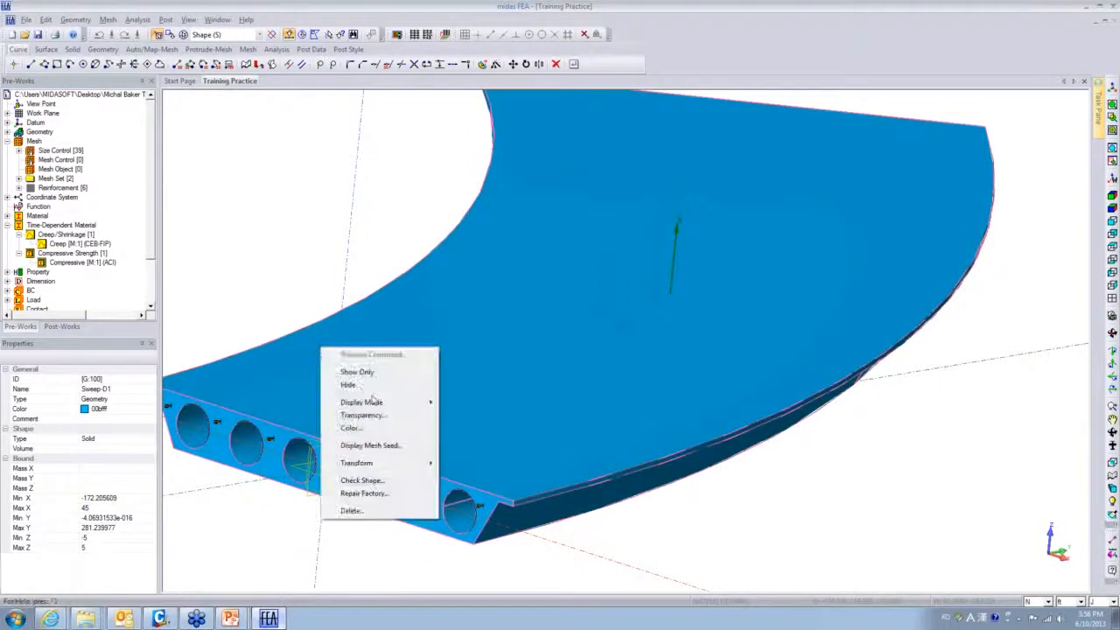
mouse_move(385, 402)
click(473, 404)
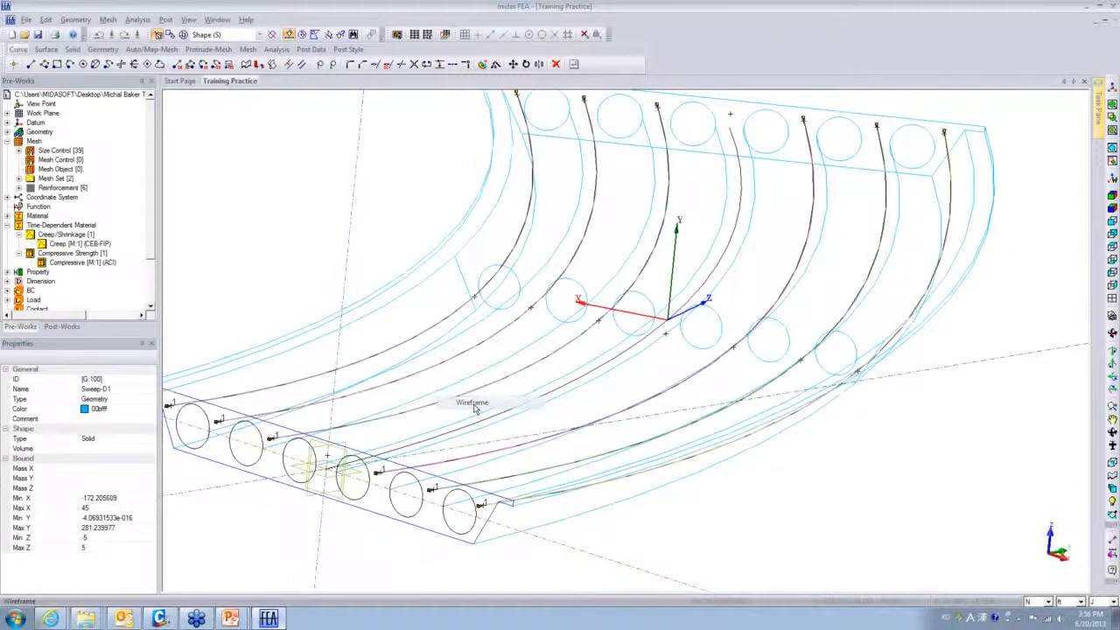
- Turn the wireframe deck toward edge-on and bring up the Sweep-D1 solid's context menu
scroll(717, 411, down, 4)
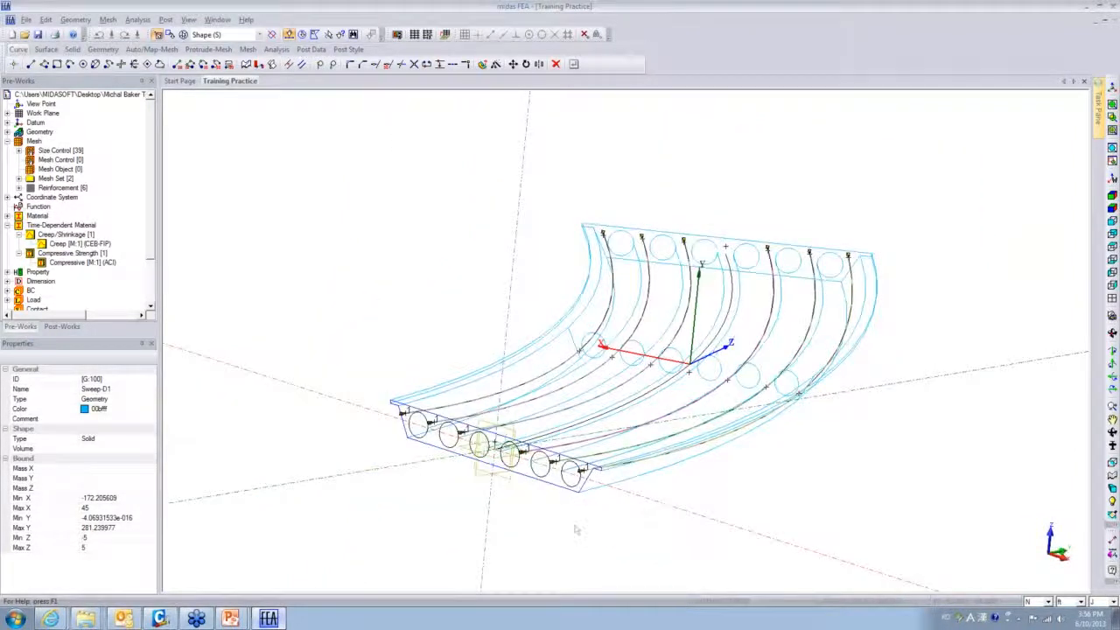
middle_drag(576, 530, 495, 530)
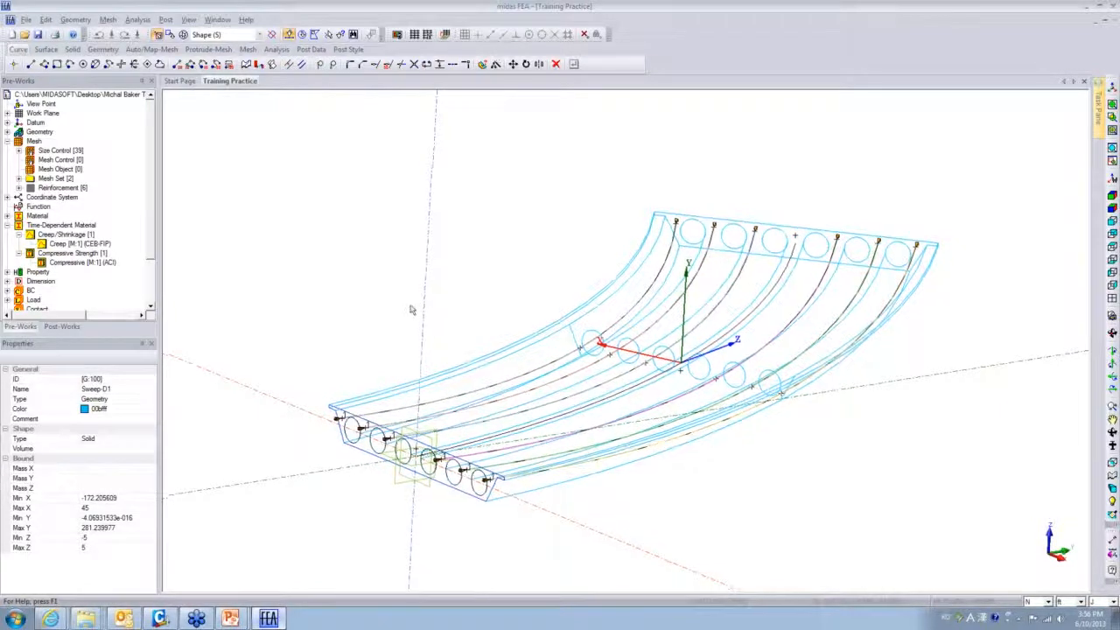
middle_drag(412, 310, 648, 556)
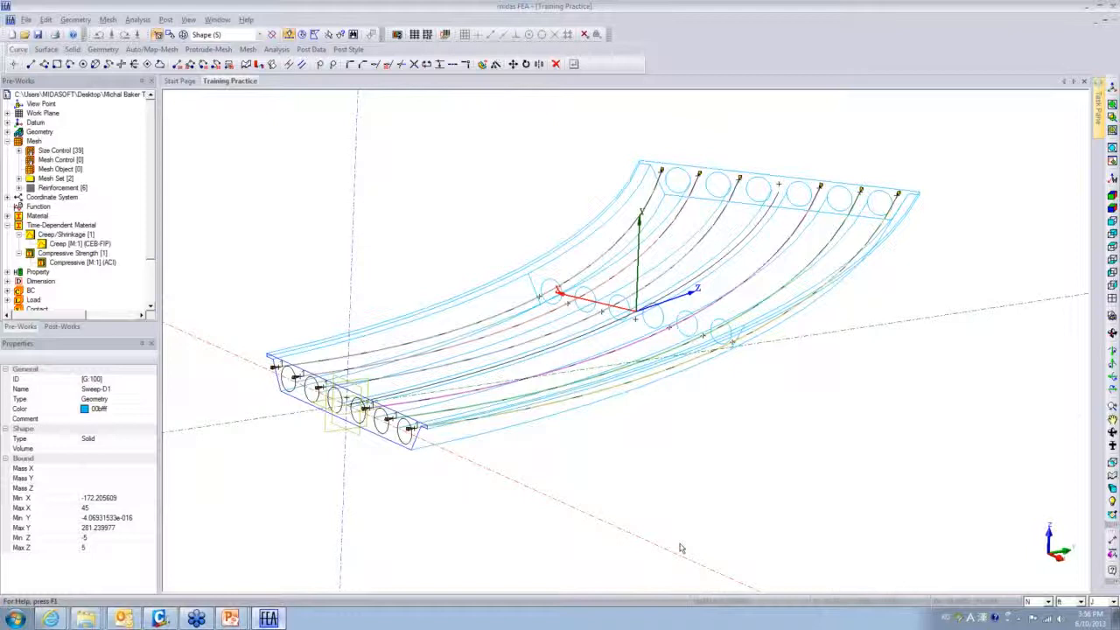
right_click(568, 252)
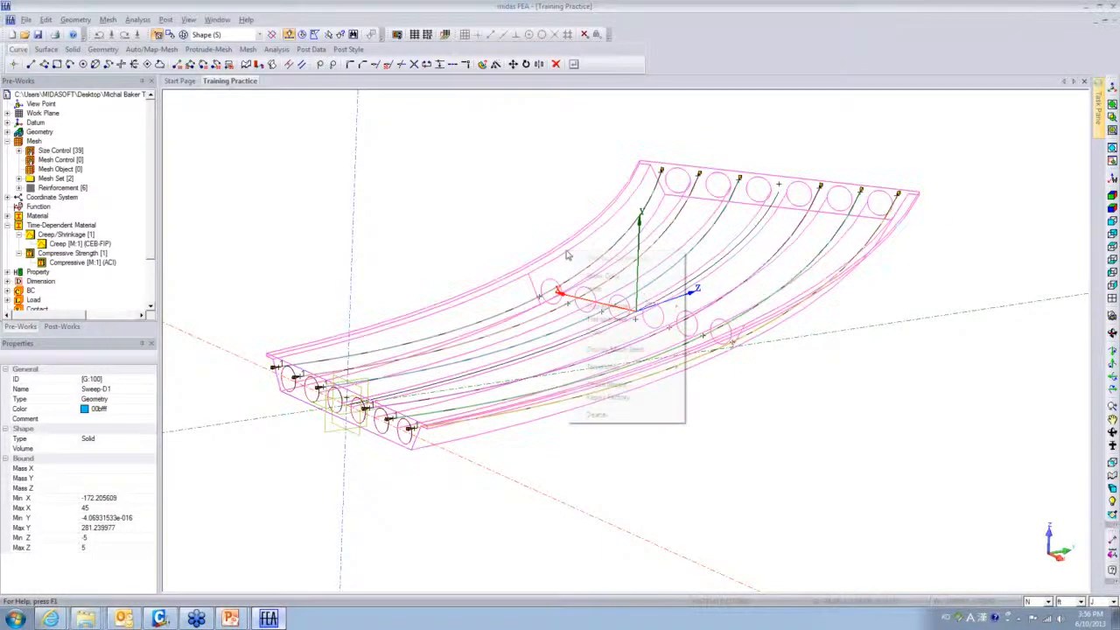
- Hide the Sweep-D1 slab solid and view the model from the right side
mouse_move(658, 308)
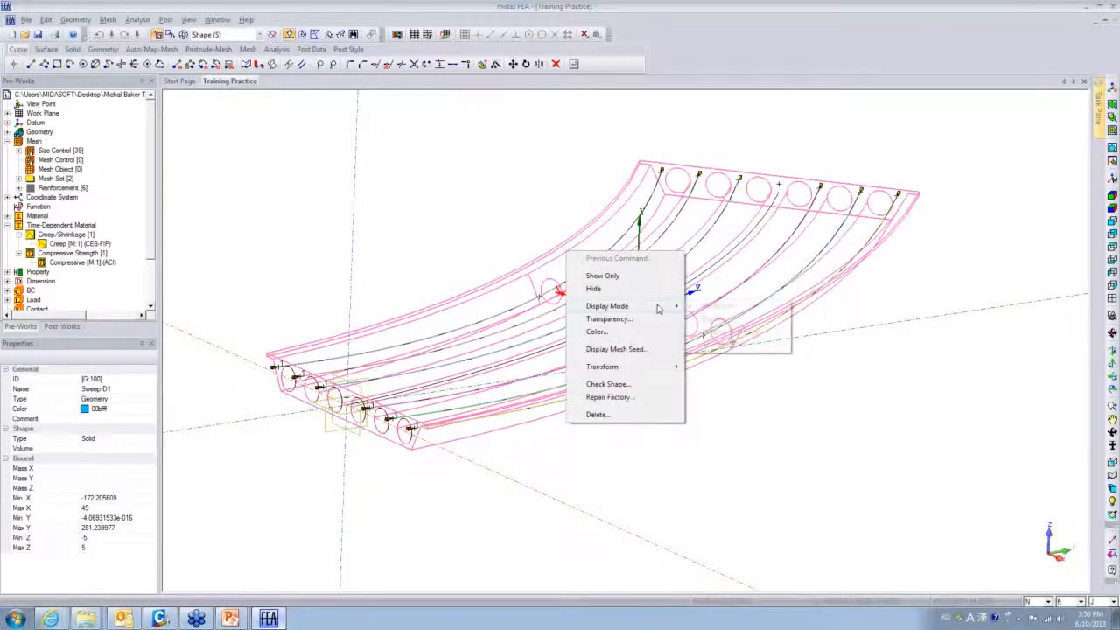
click(606, 288)
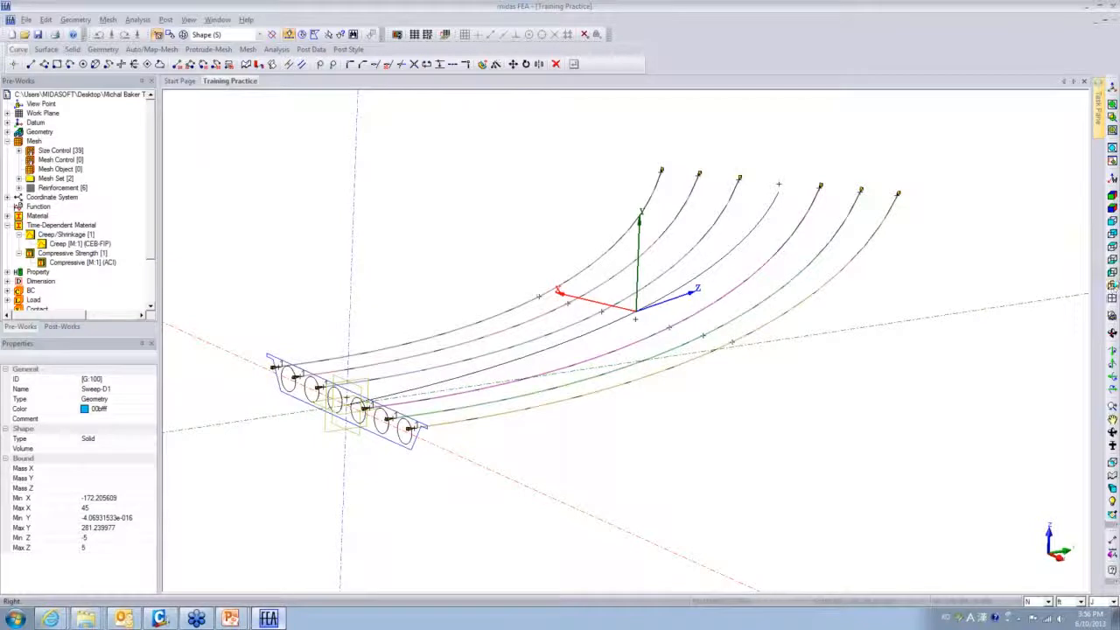
click(1112, 286)
scroll(792, 360, down, 3)
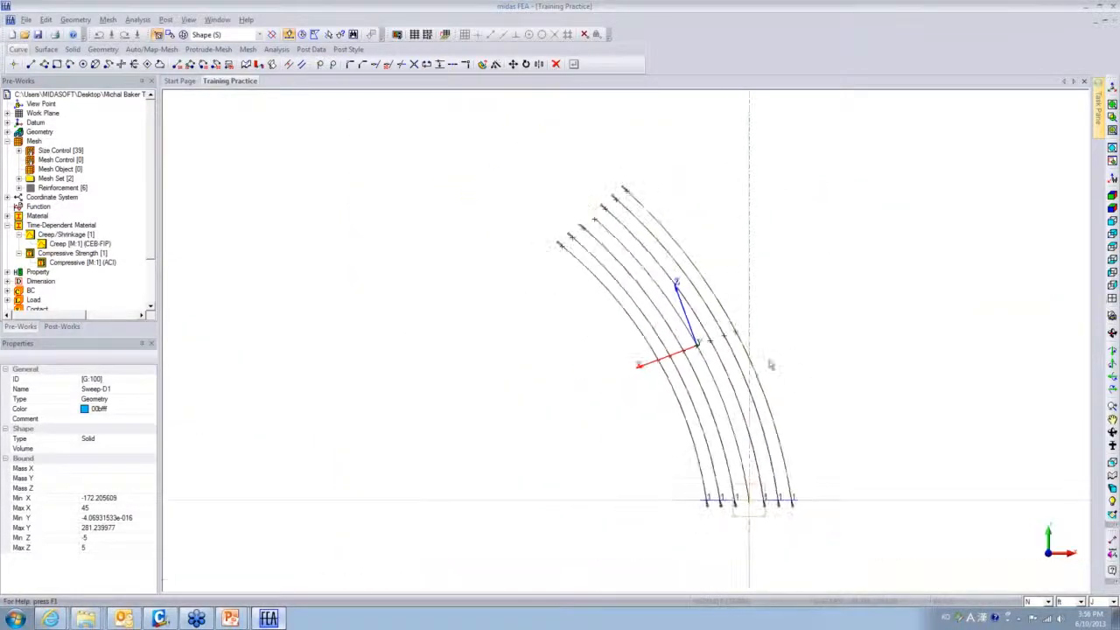
- Restrict picking to Mesh, window-select the tendon meshes, and list the mesh sets in the tree
drag(839, 461, 480, 185)
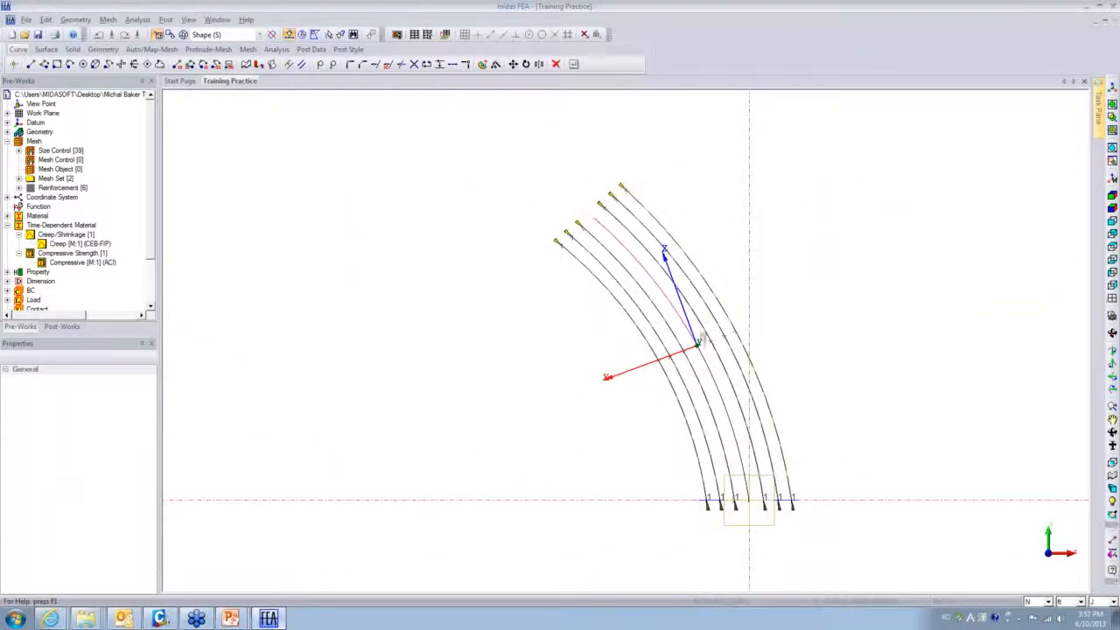
click(260, 35)
click(239, 127)
drag(835, 493, 469, 160)
double_click(45, 177)
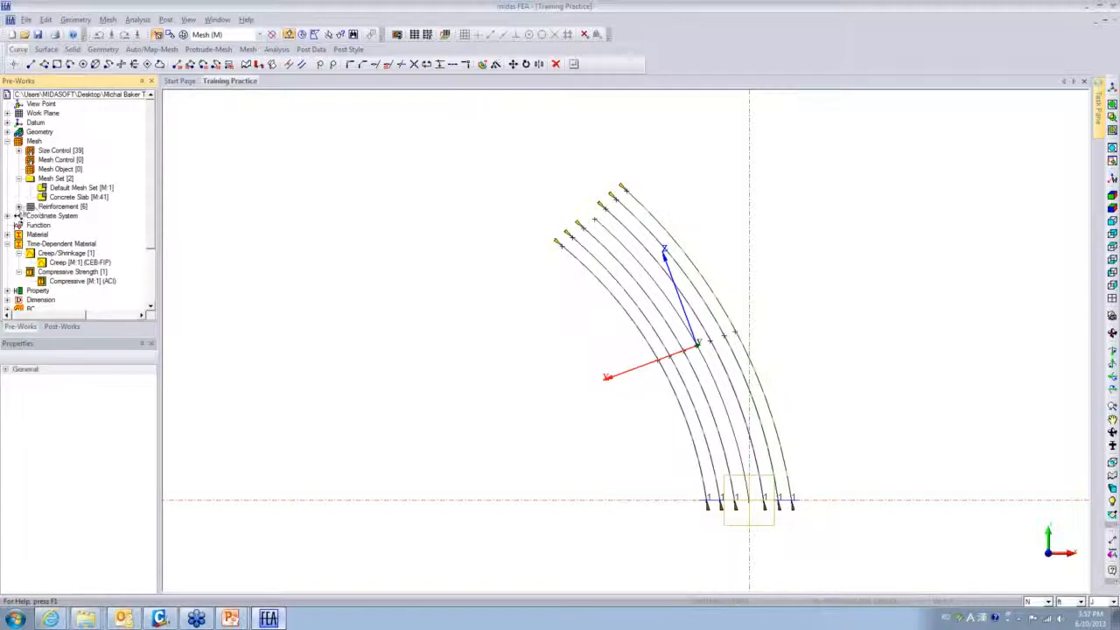
- Hide the six tendon meshes, Tendons(1) to Tendons(6), under Reinforcement
click(18, 206)
click(63, 217)
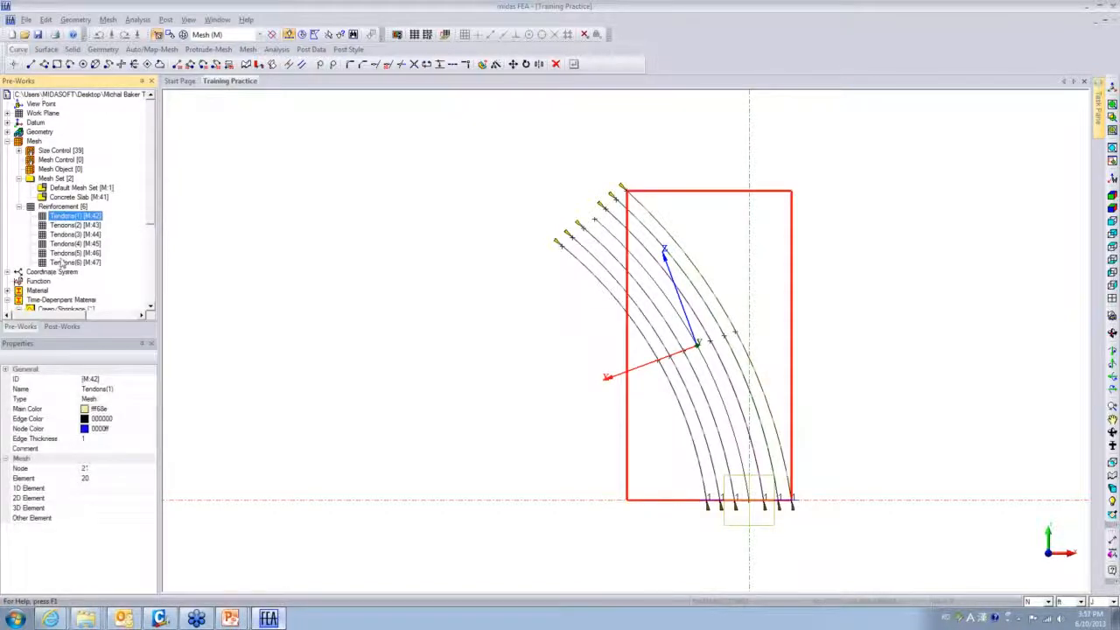
shift+click(63, 263)
right_click(63, 261)
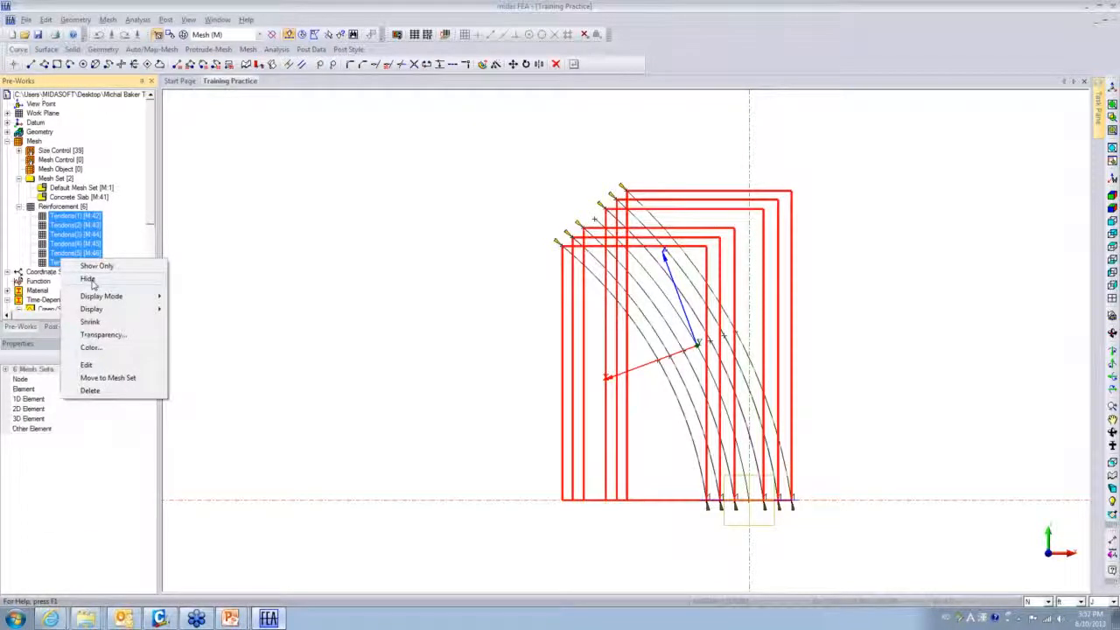
click(89, 280)
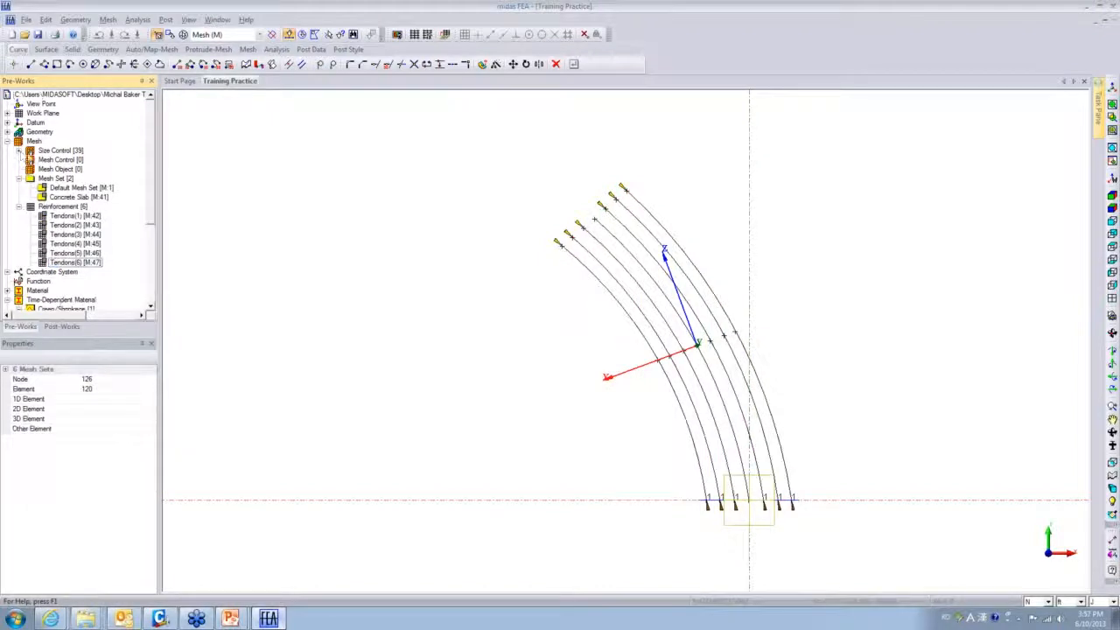
- Expand Geometry > Solid and select the Sweep-D1 solid in the tree
click(7, 132)
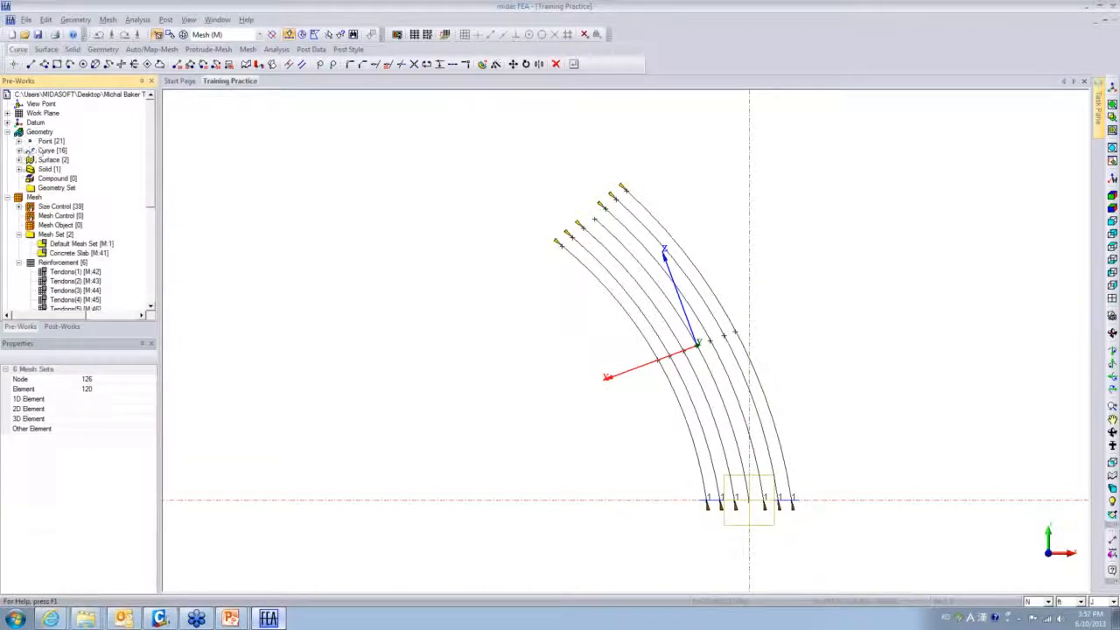
click(19, 169)
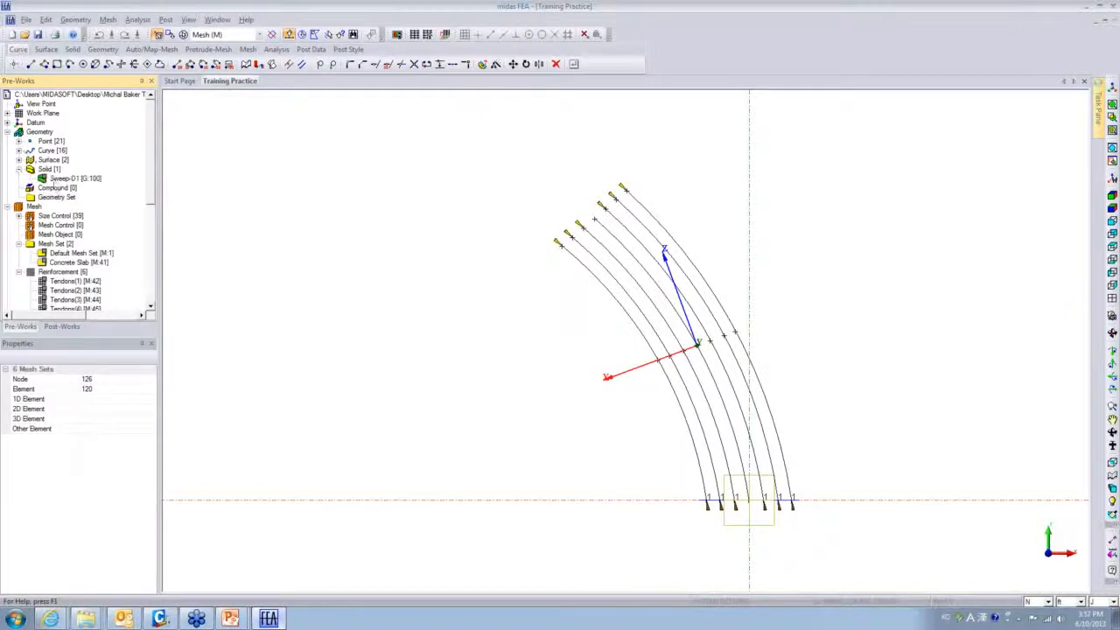
click(58, 178)
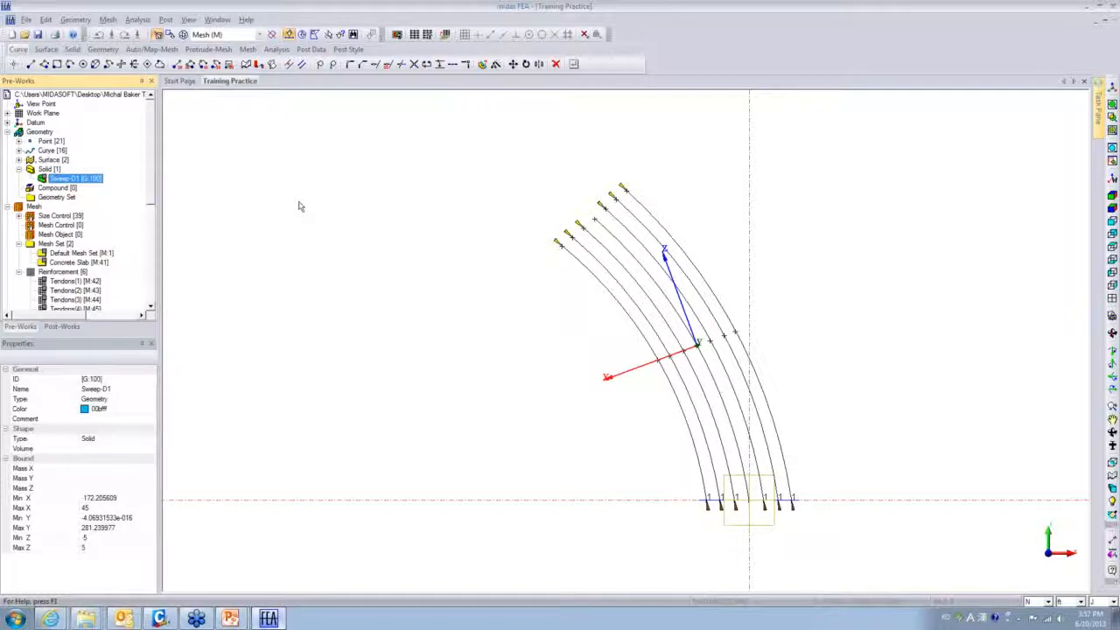
scroll(157, 177, down, 5)
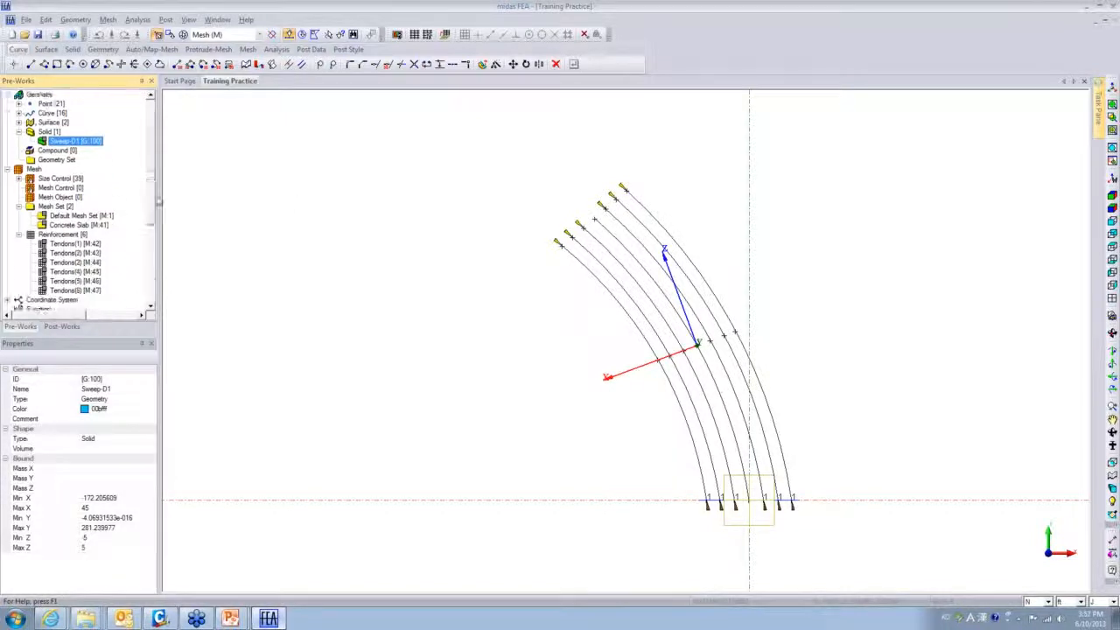
drag(158, 247, 158, 254)
- Expand Load > PS > Prestress for Reinforcement to check its Mesh Set (N=6)
click(7, 281)
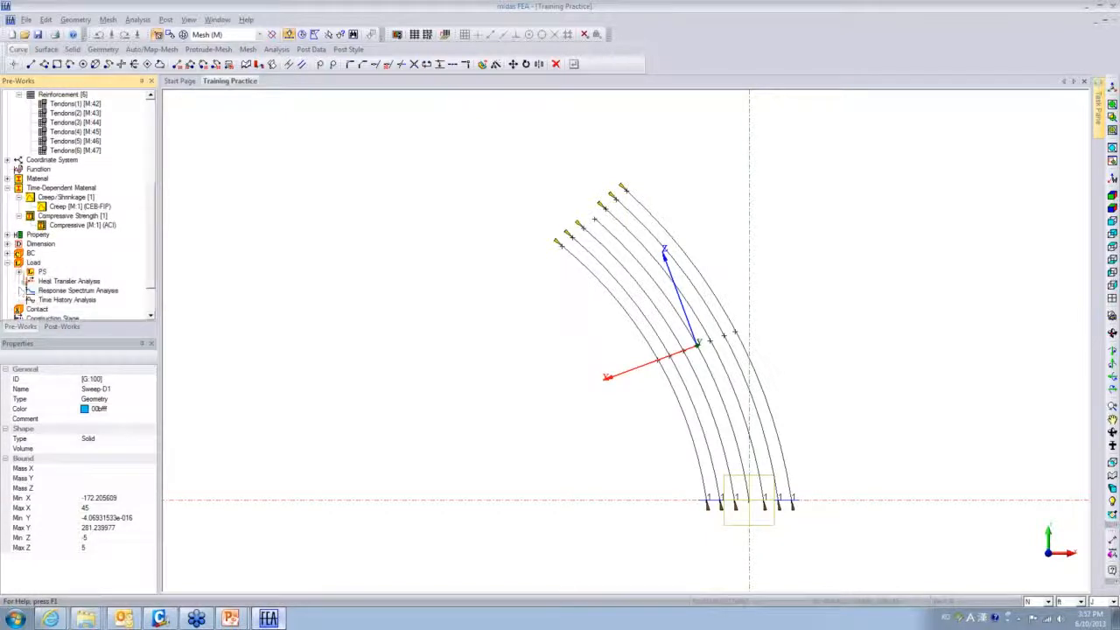
click(19, 272)
click(31, 282)
click(84, 290)
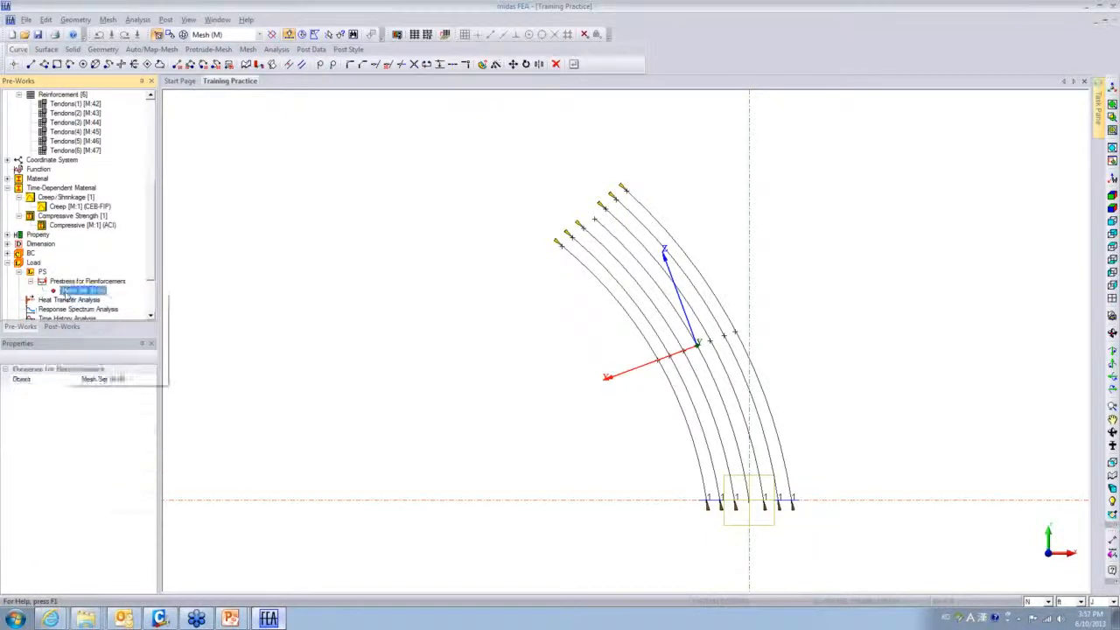
right_click(78, 289)
click(98, 327)
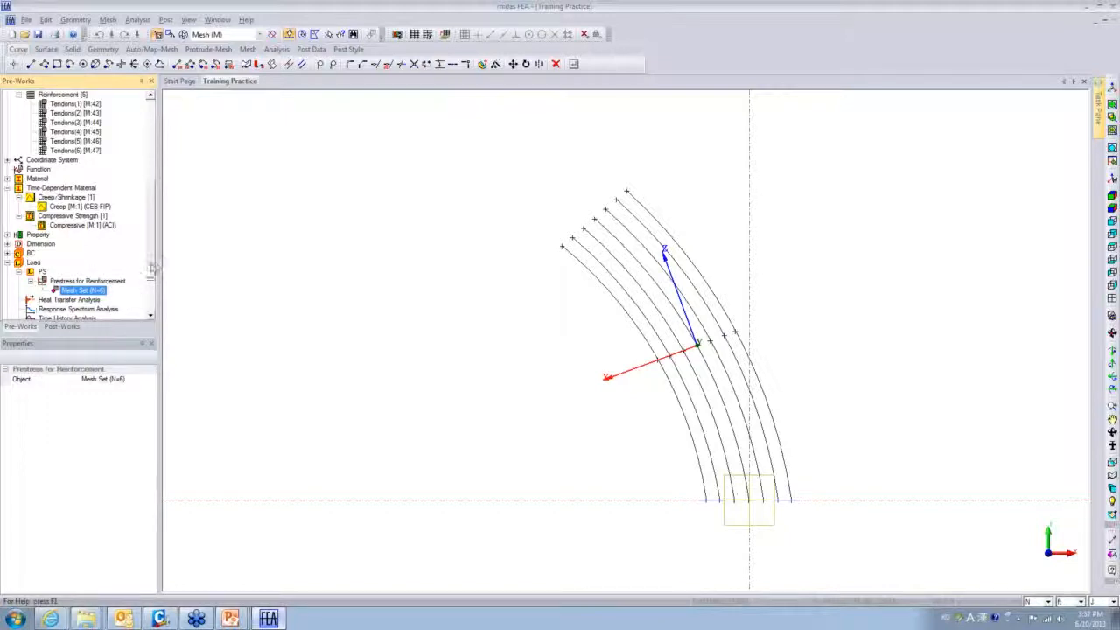
scroll(120, 203, up, 6)
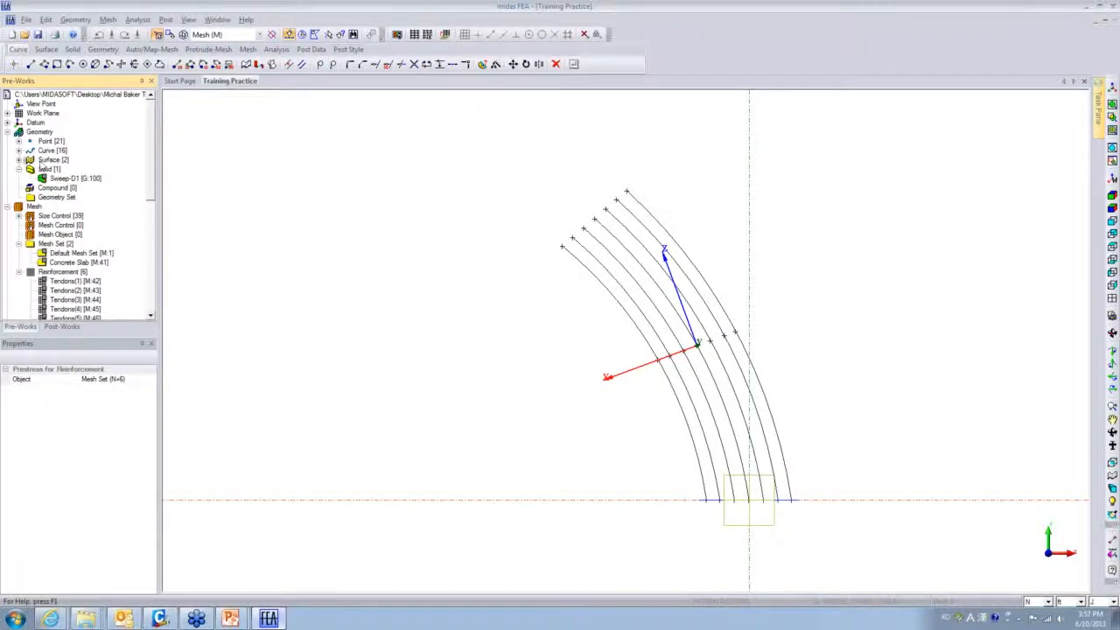
- Hide the tendon arcs Arc [G:91] through Arc [G:98] from the Curve group
click(19, 151)
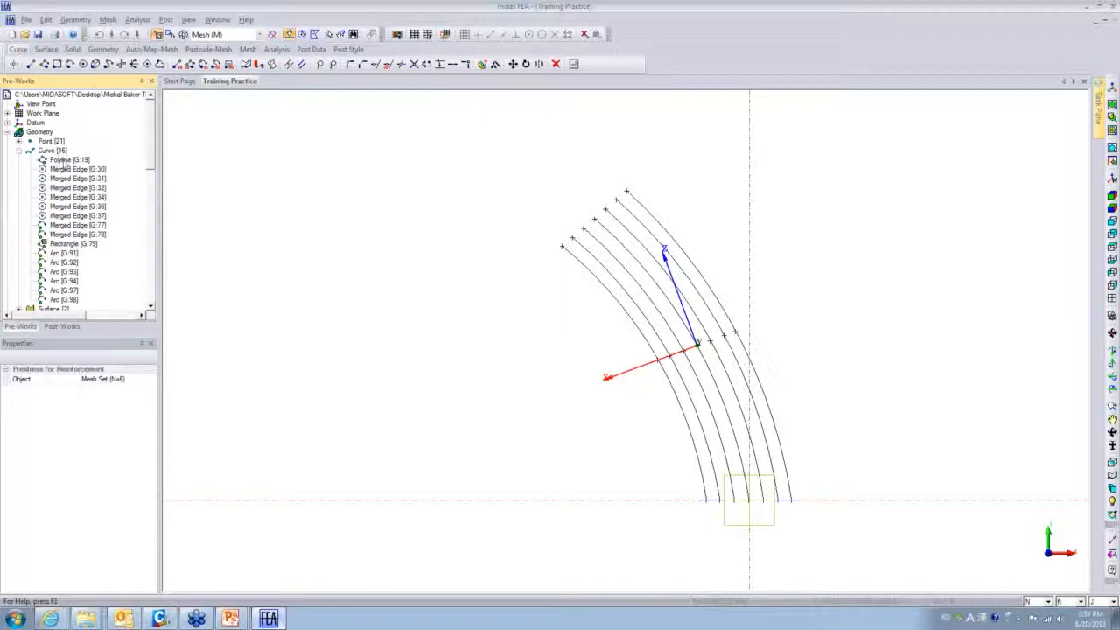
click(58, 256)
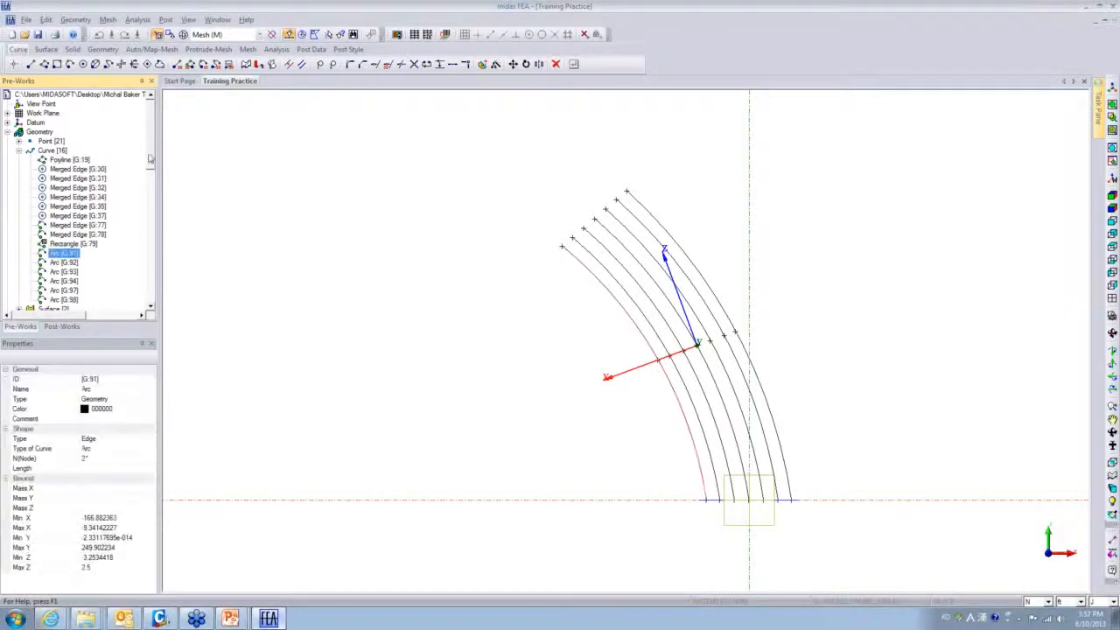
scroll(61, 245, down, 3)
shift+click(64, 216)
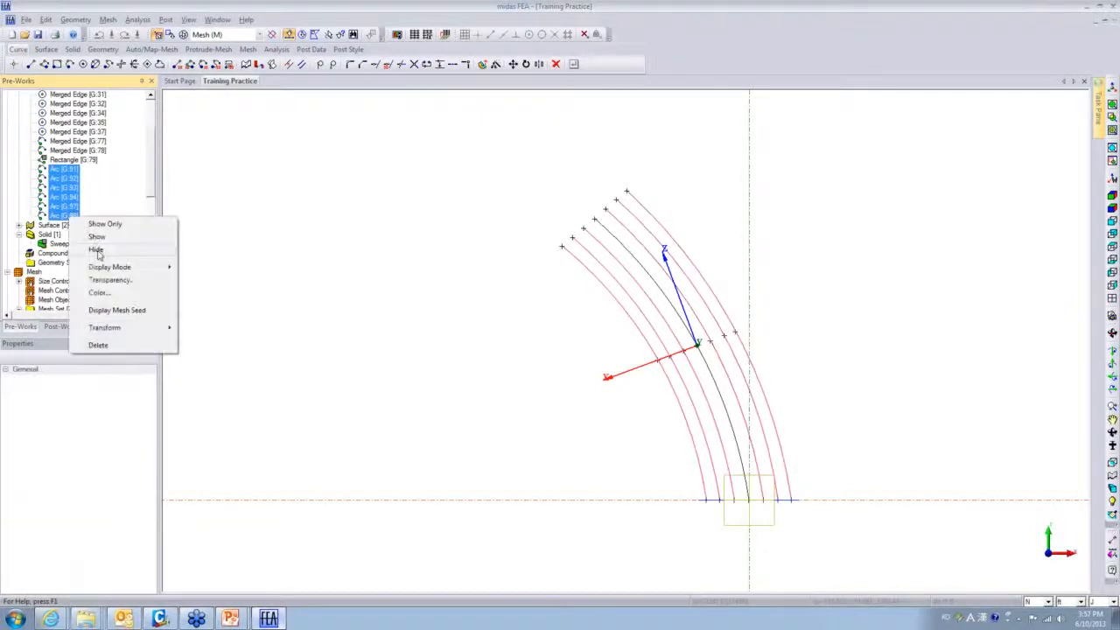
click(93, 247)
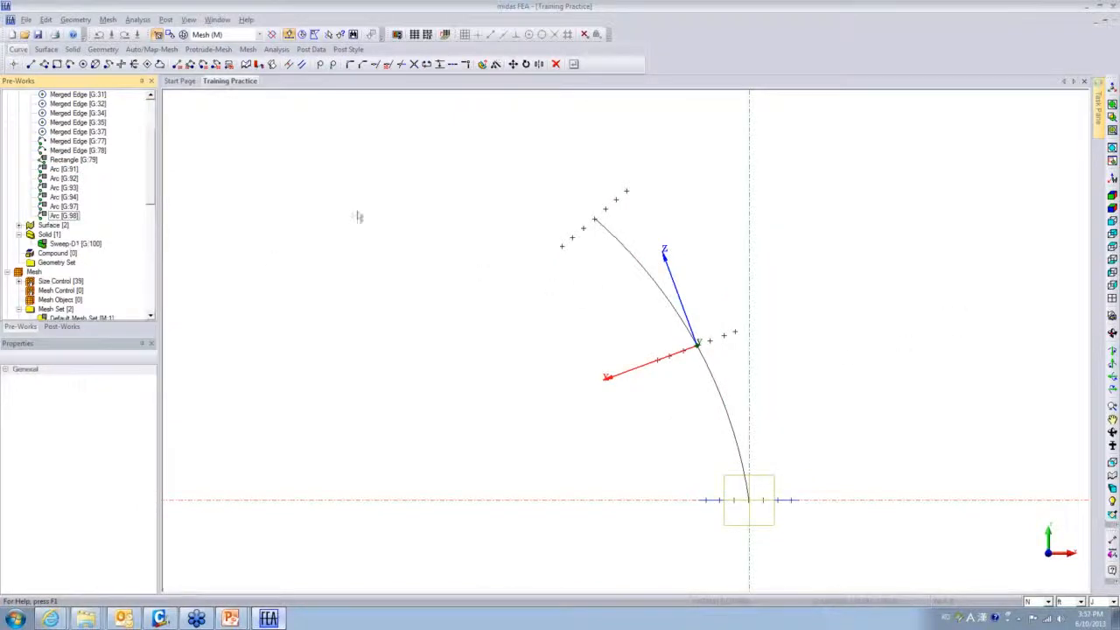
- Switch to an isometric view and rotate around the model
click(1112, 196)
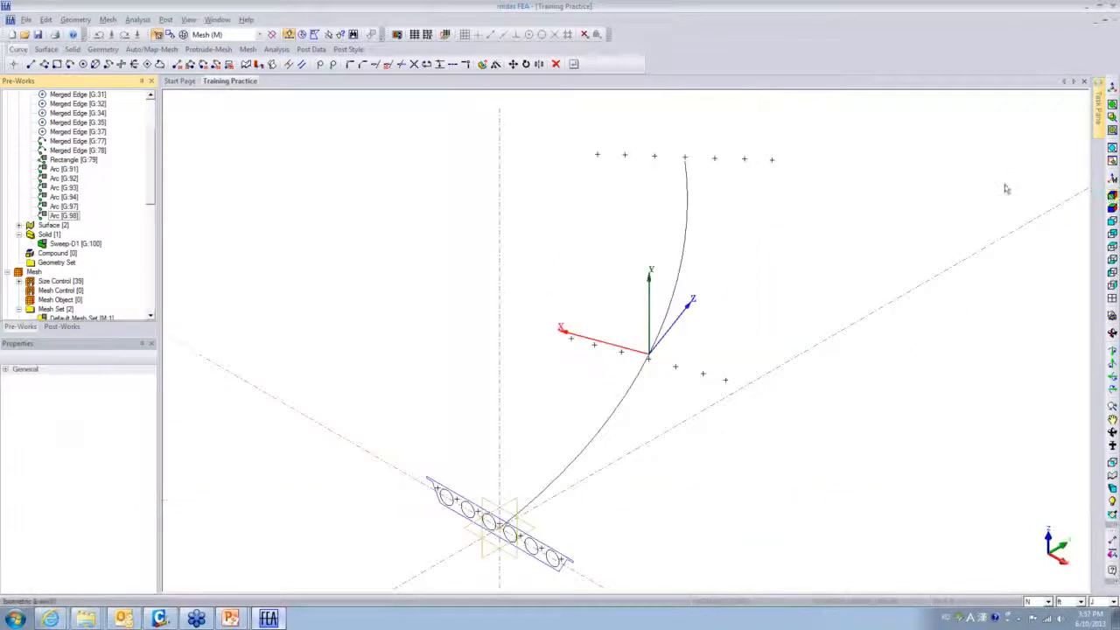
middle_drag(610, 406, 425, 471)
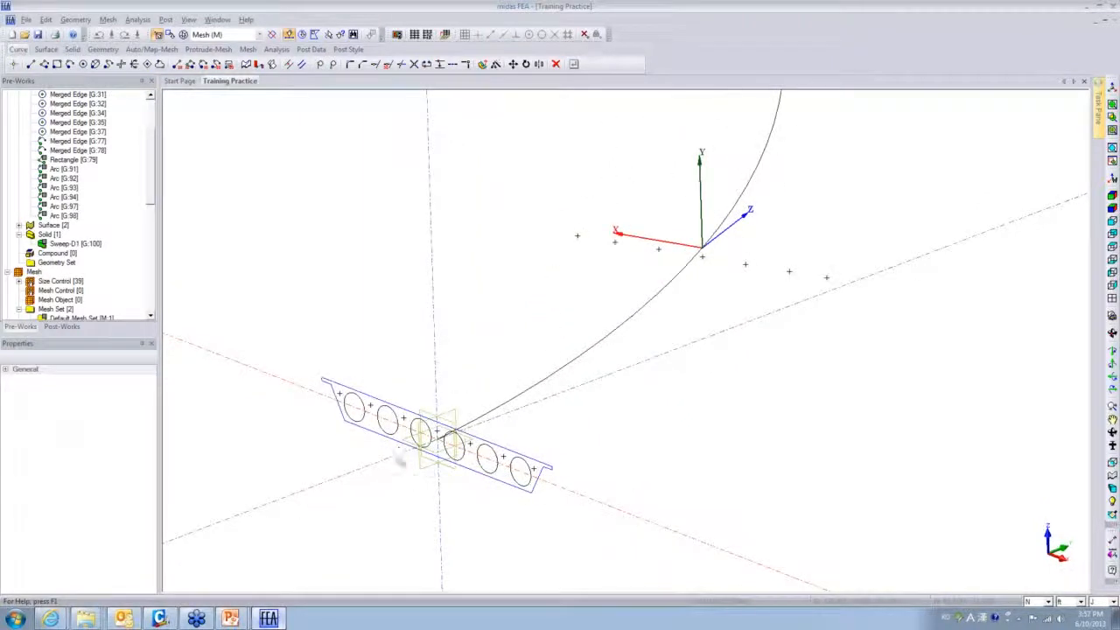
right_click(140, 233)
right_click(214, 189)
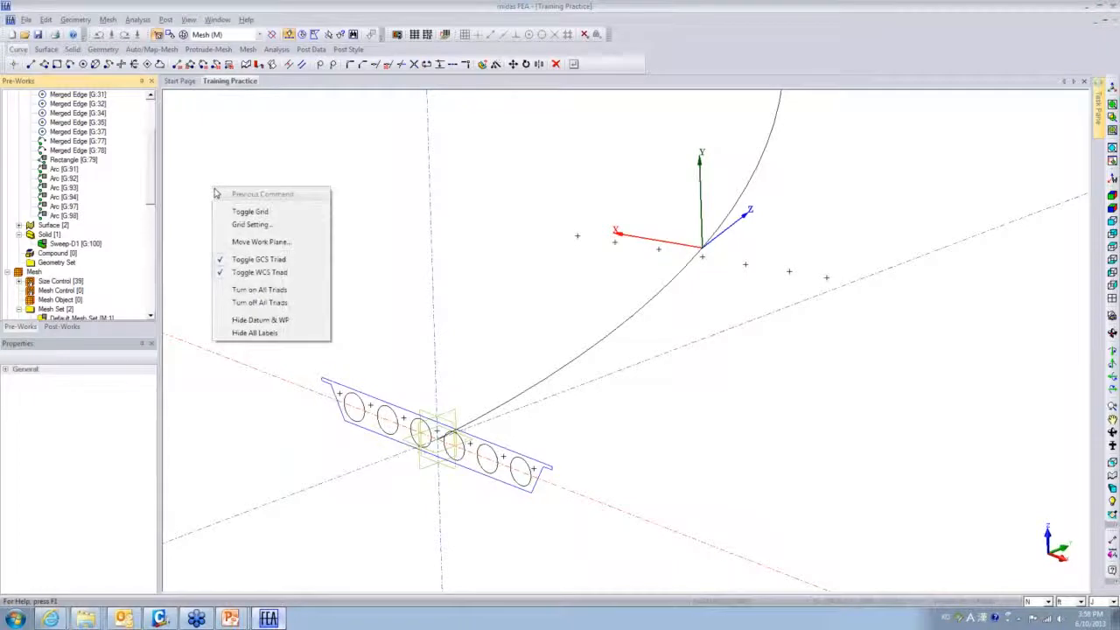
- Turn off the grid, all coordinate triads and all labels, then recentre the path curve
click(233, 213)
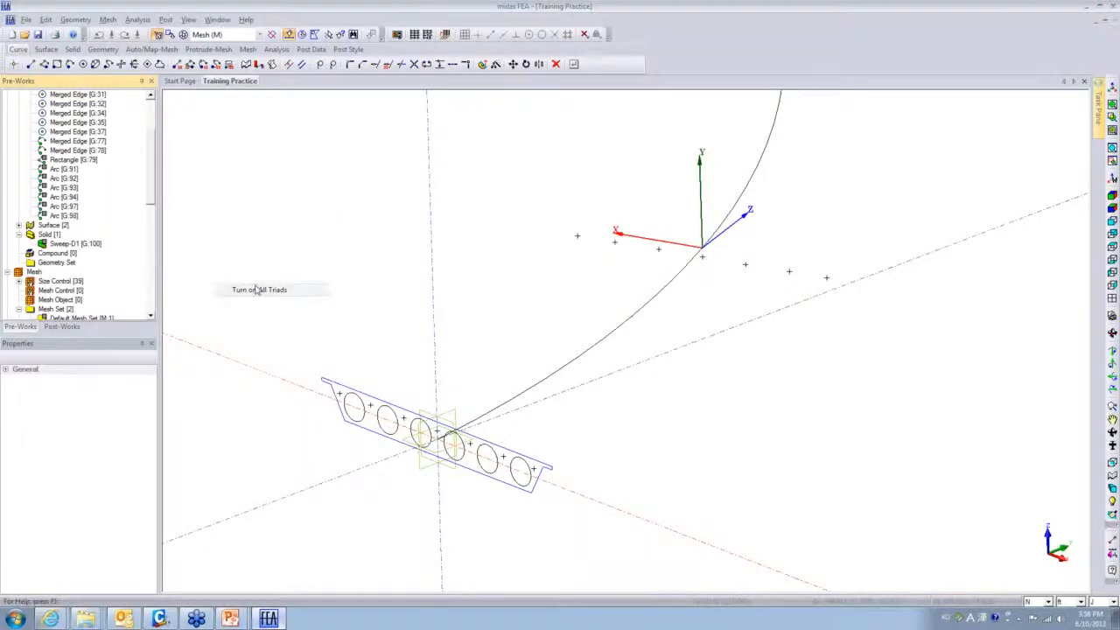
right_click(271, 232)
click(317, 346)
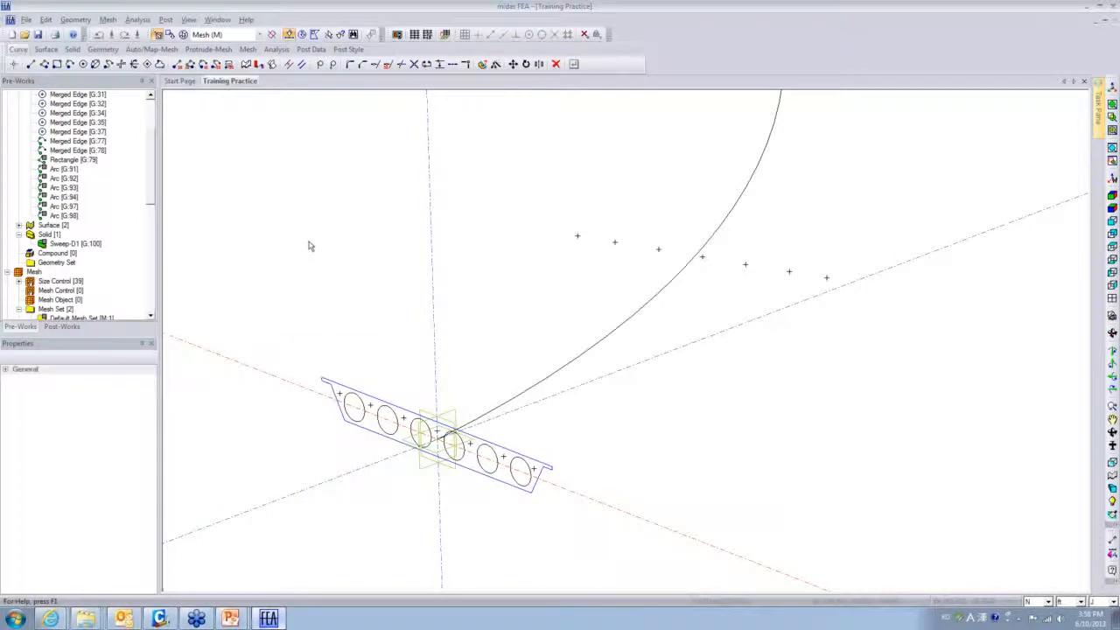
right_click(273, 190)
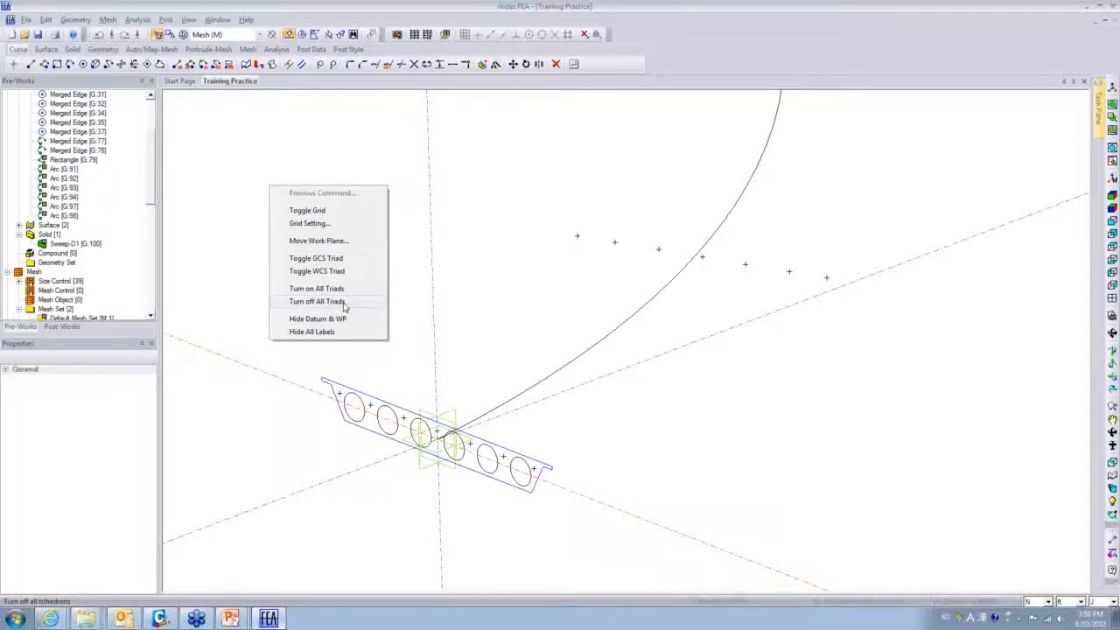
click(339, 332)
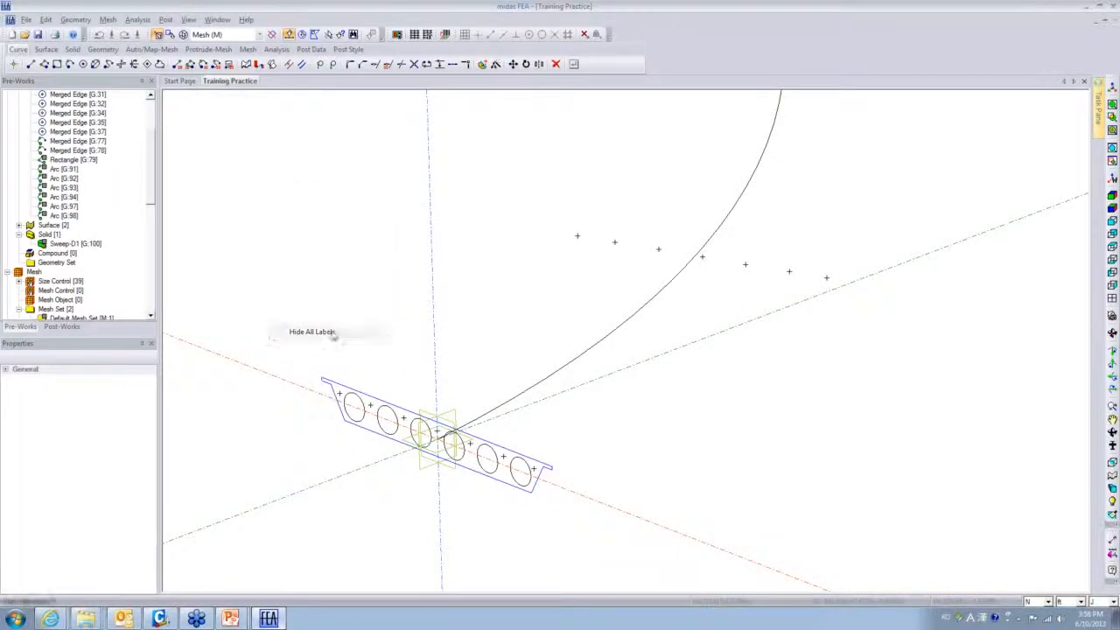
middle_drag(671, 439, 655, 427)
scroll(485, 421, up, 6)
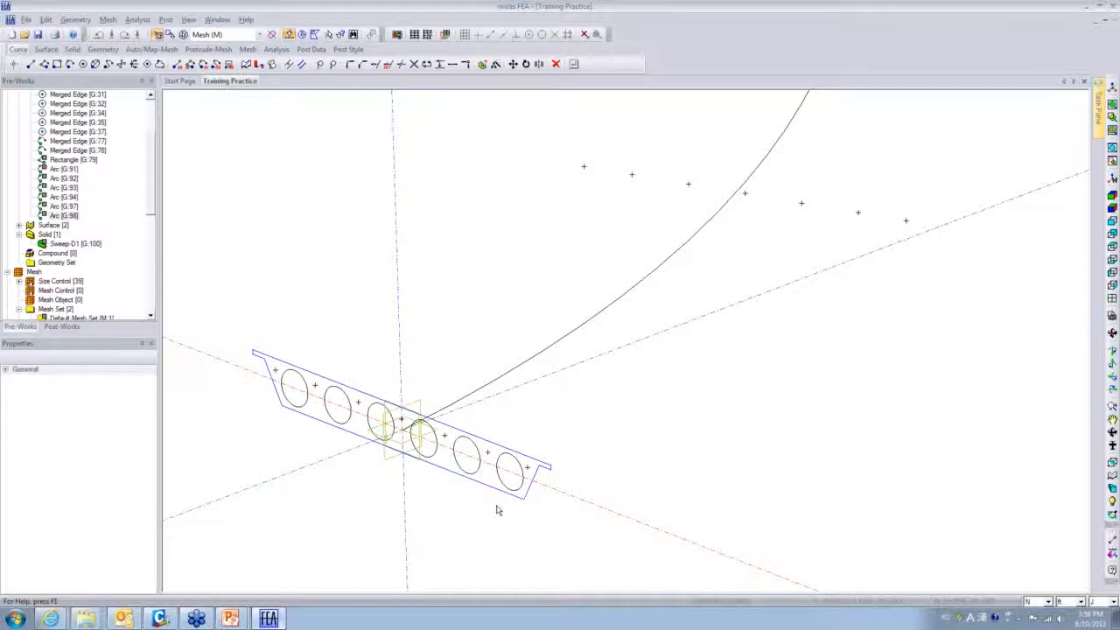
scroll(551, 483, down, 6)
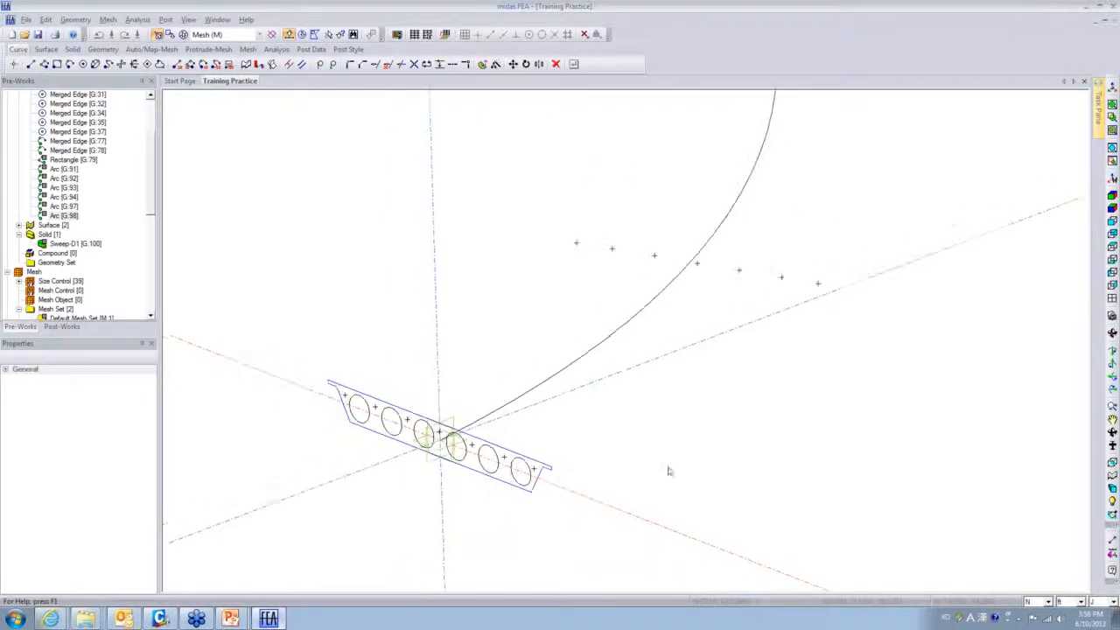
scroll(672, 470, down, 3)
middle_drag(691, 456, 649, 489)
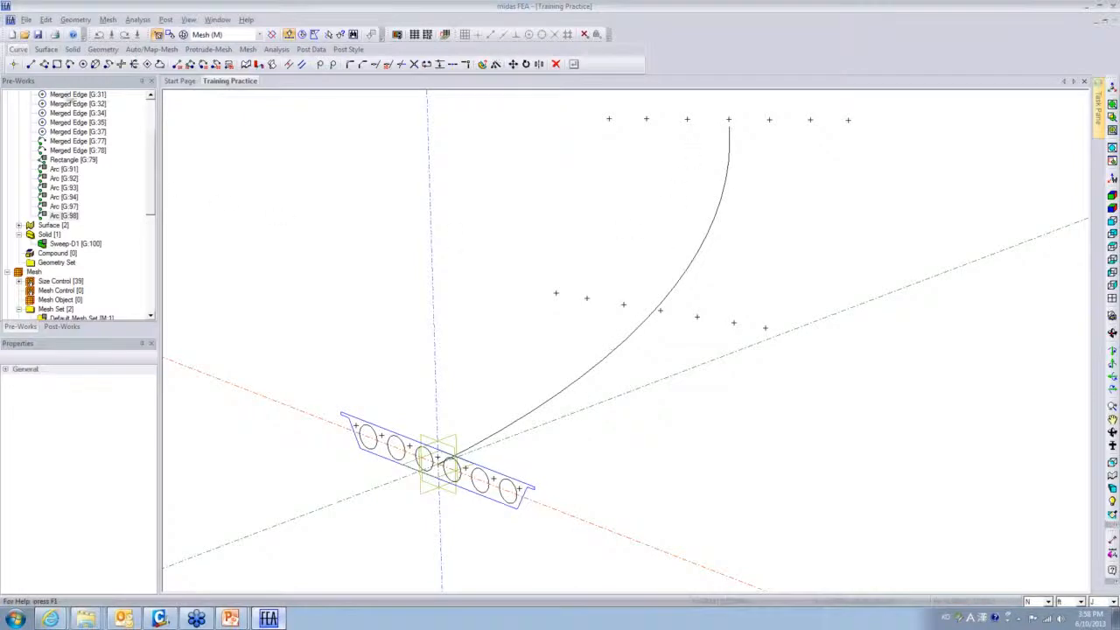
click(73, 49)
click(134, 66)
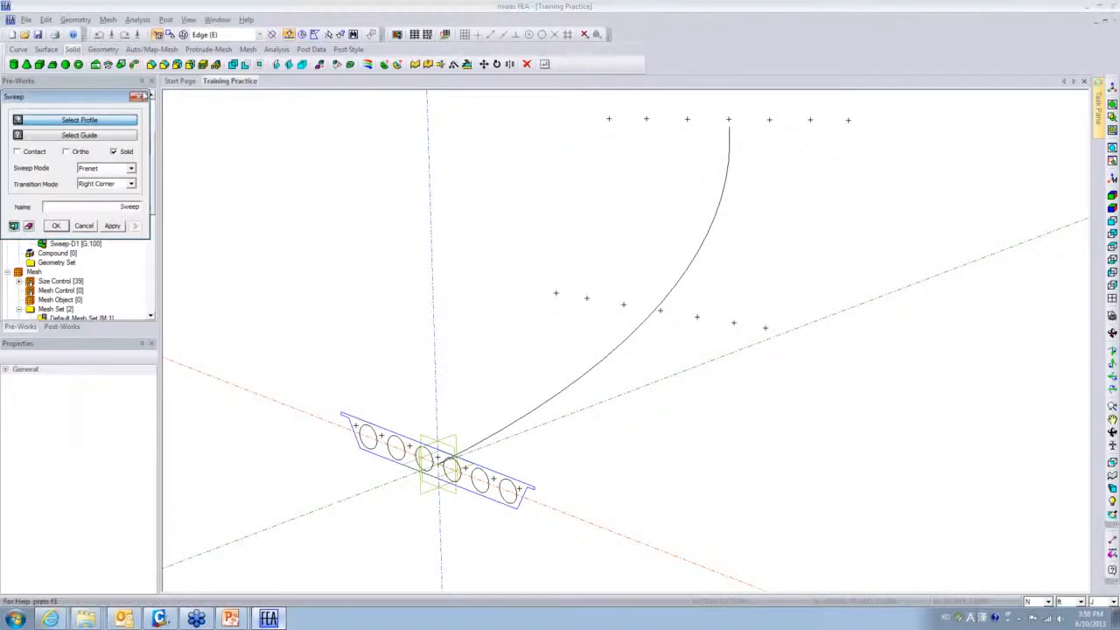
click(218, 36)
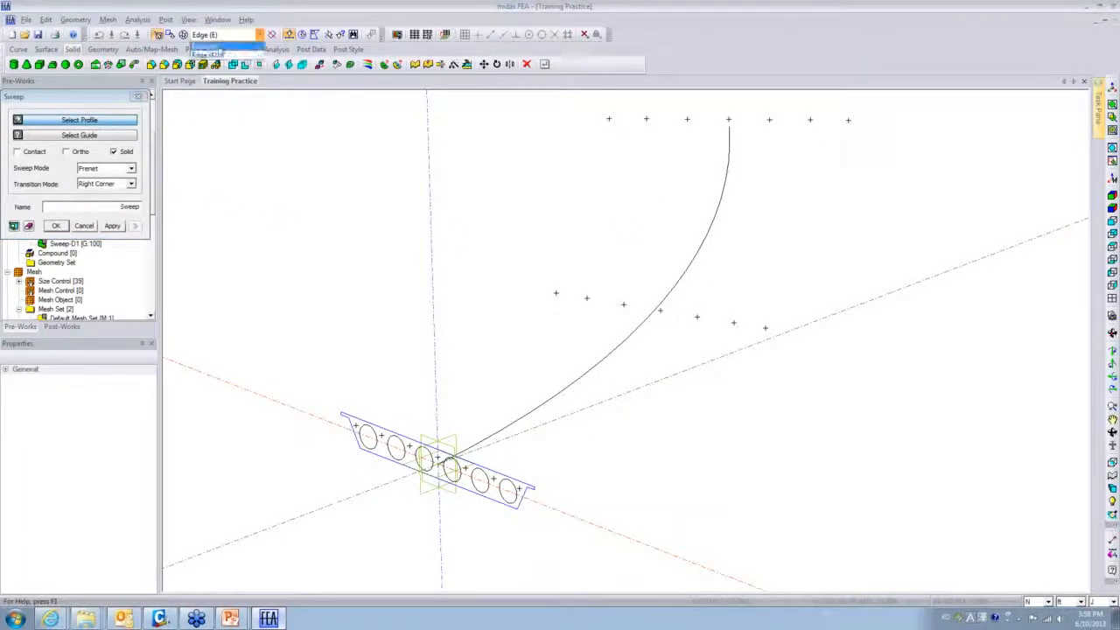
click(217, 50)
click(218, 37)
click(212, 50)
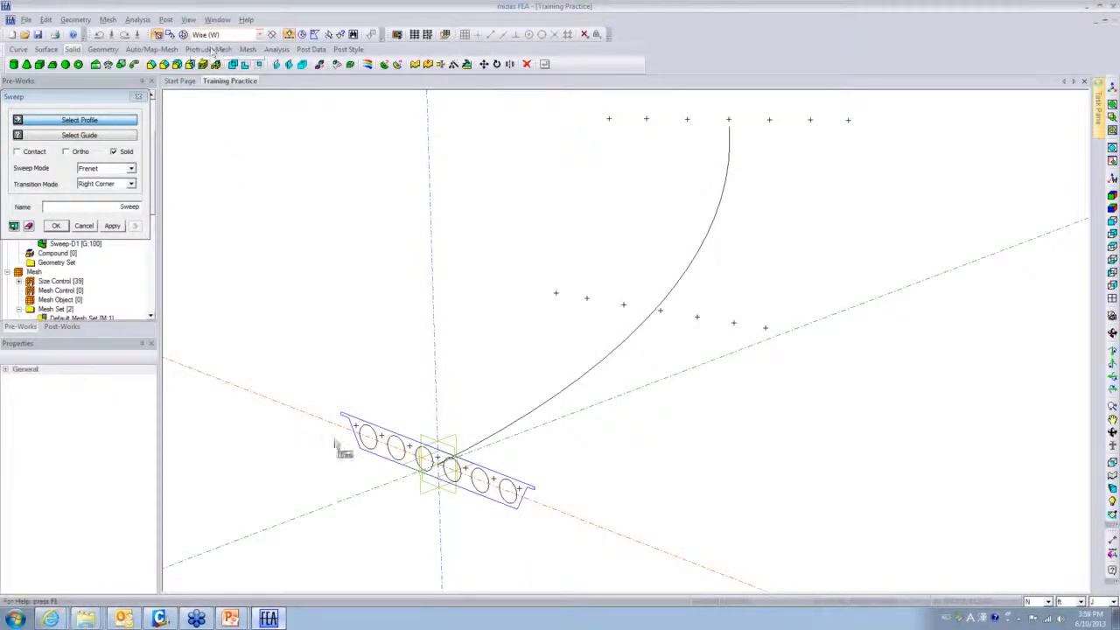
click(366, 429)
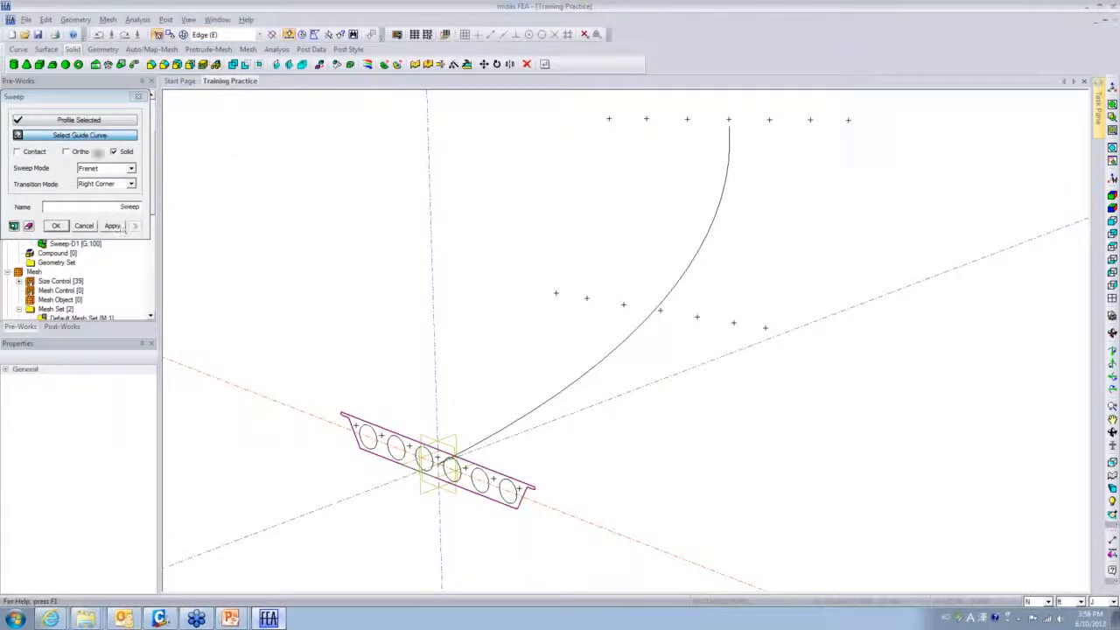
click(593, 376)
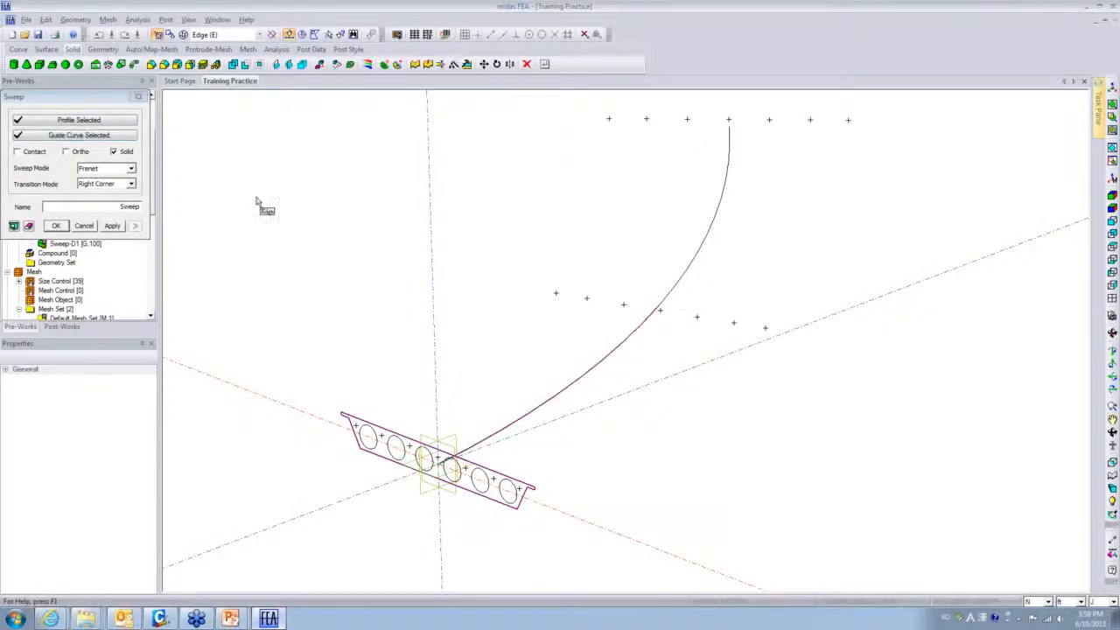
click(89, 228)
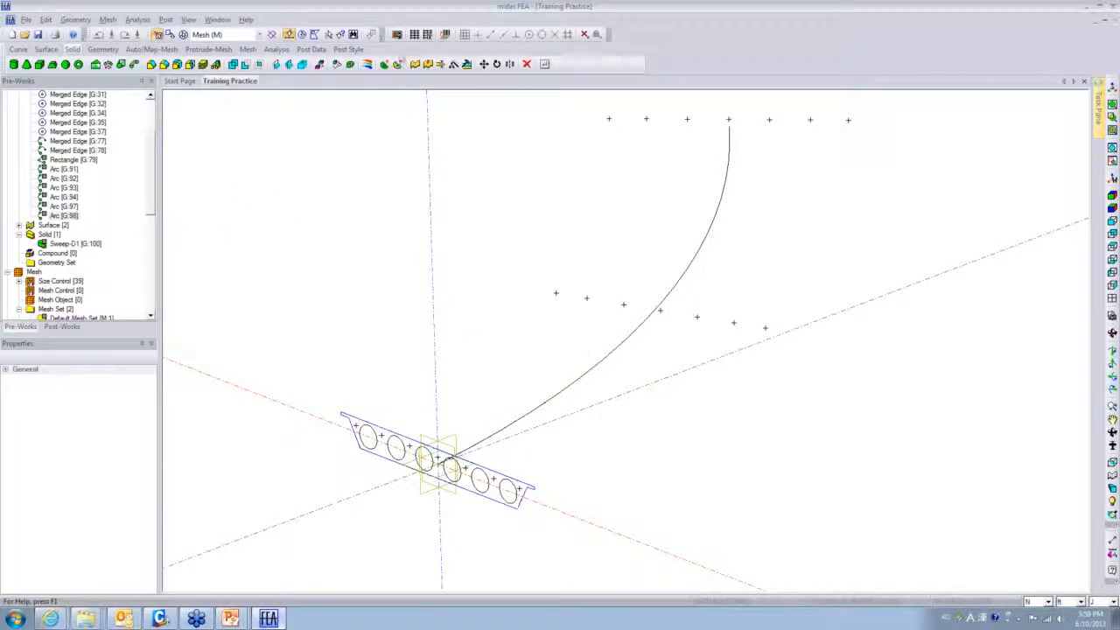
- Merge the upper and lower guide-curve arcs into a single edge, Merged Edge [G:141]
click(17, 49)
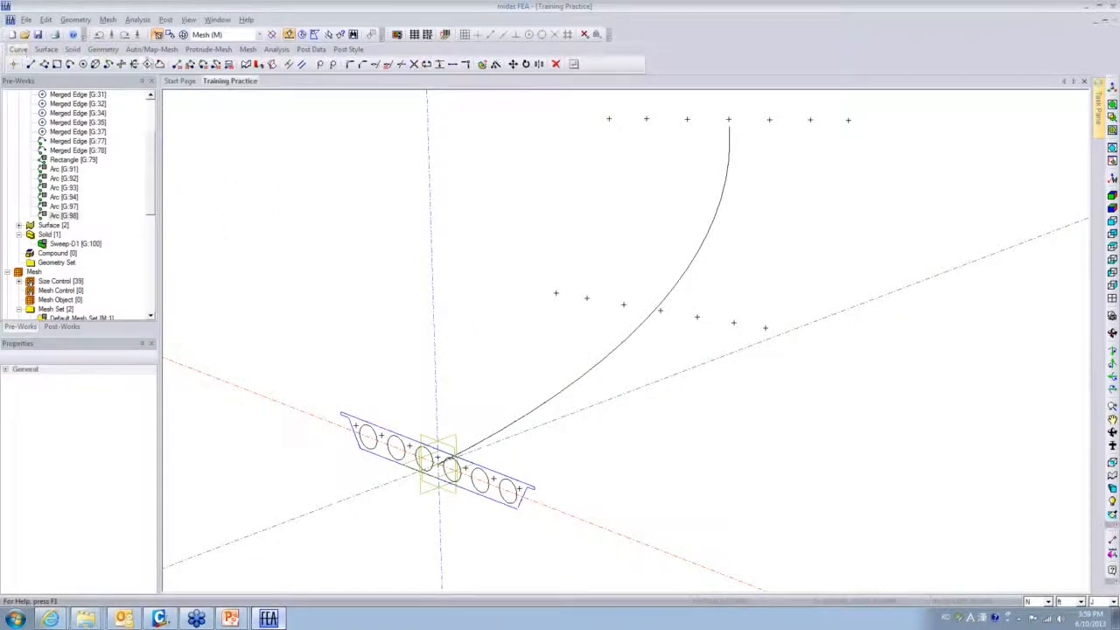
click(439, 64)
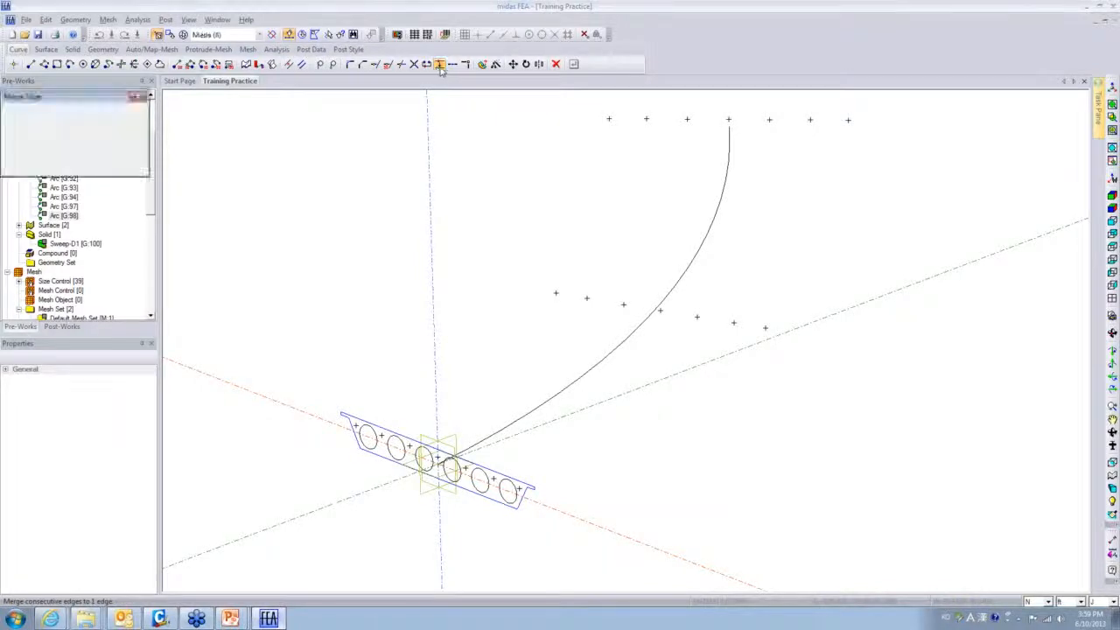
click(697, 272)
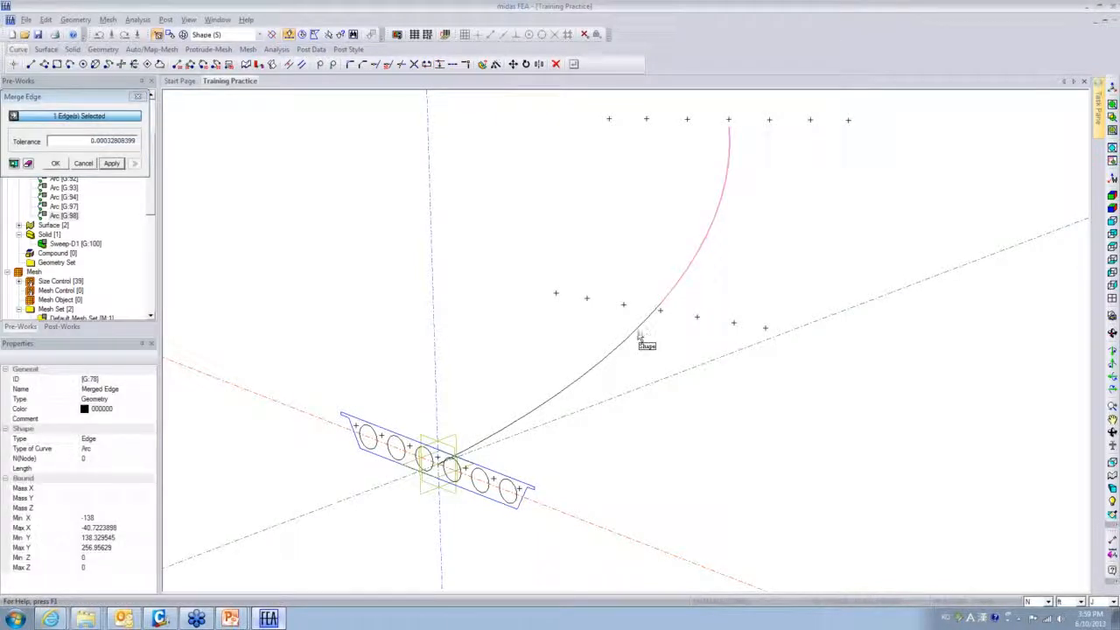
click(582, 388)
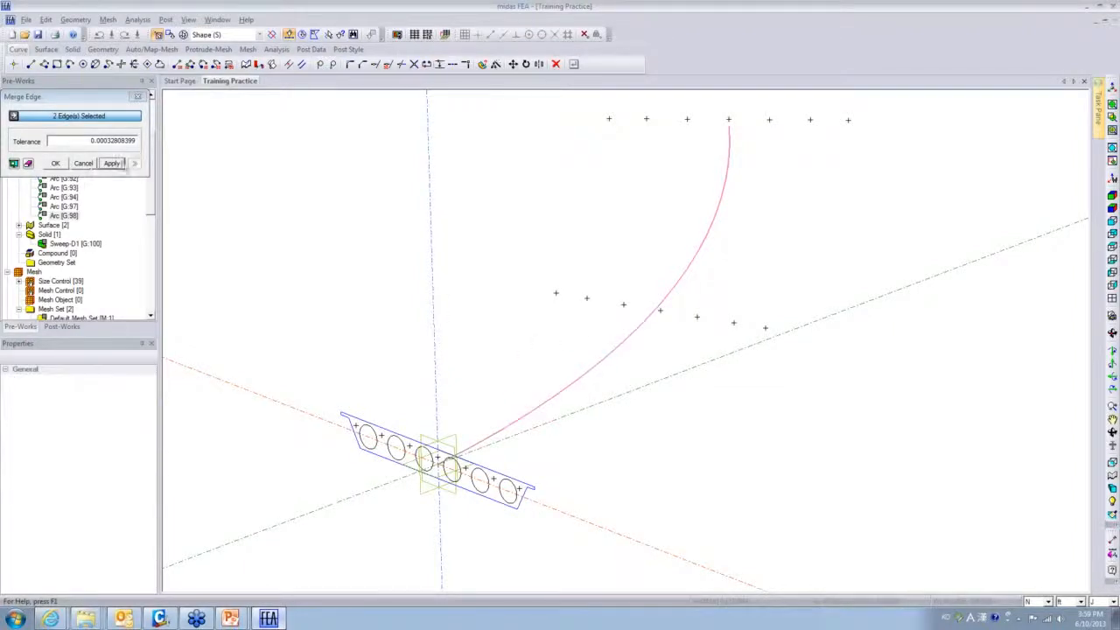
click(112, 163)
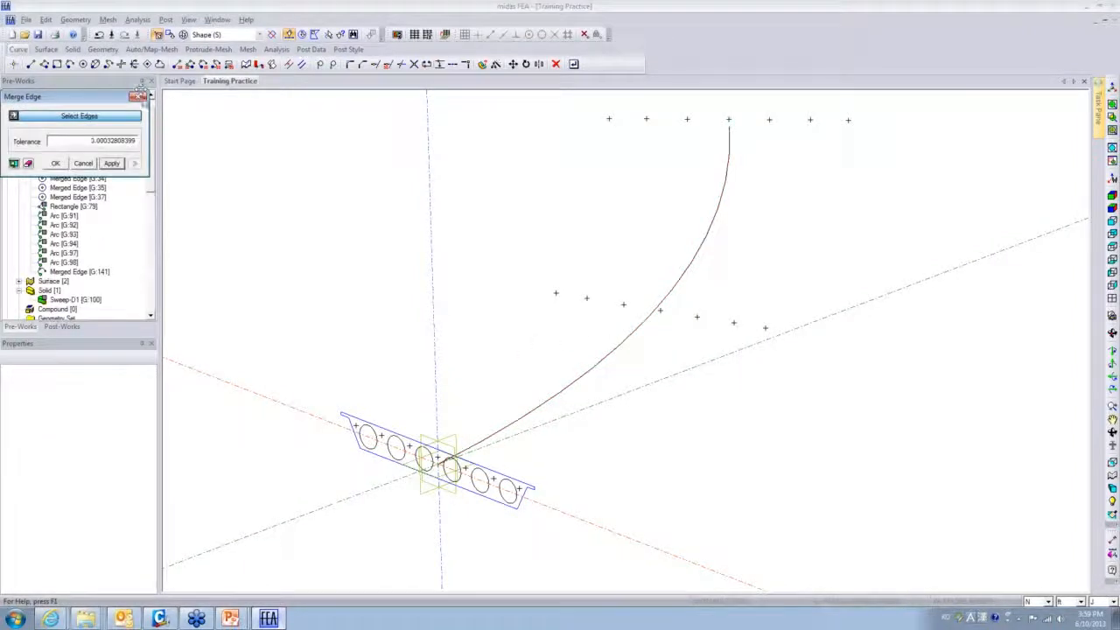
click(138, 95)
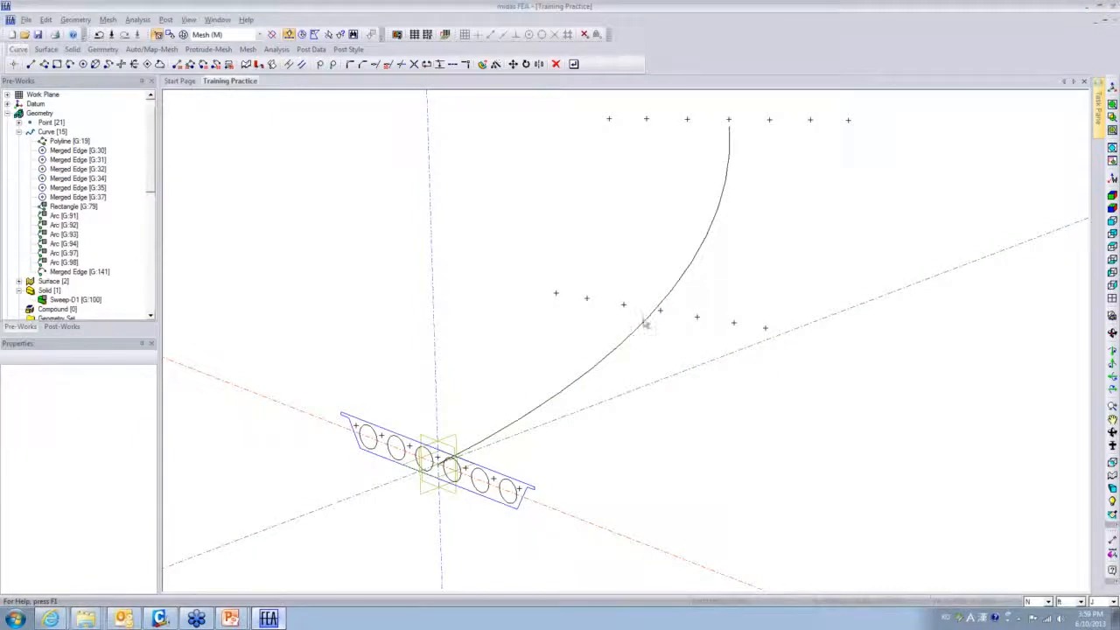
- With the Shape filter, sweep the voided slab outline along the merged curve to create Sweep [G:142]
click(259, 34)
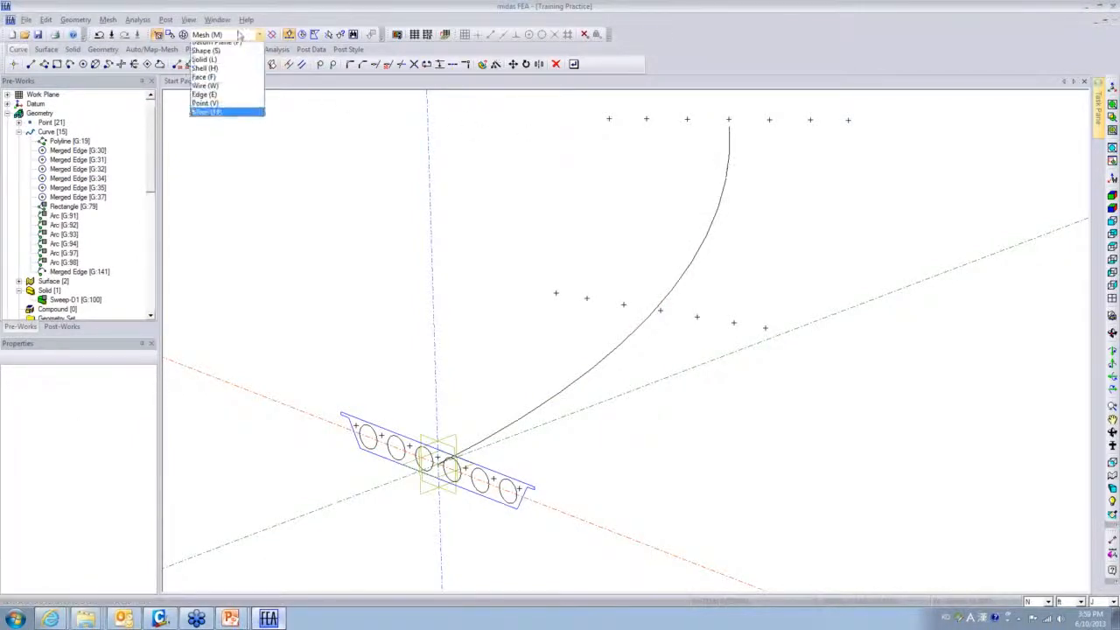
click(220, 61)
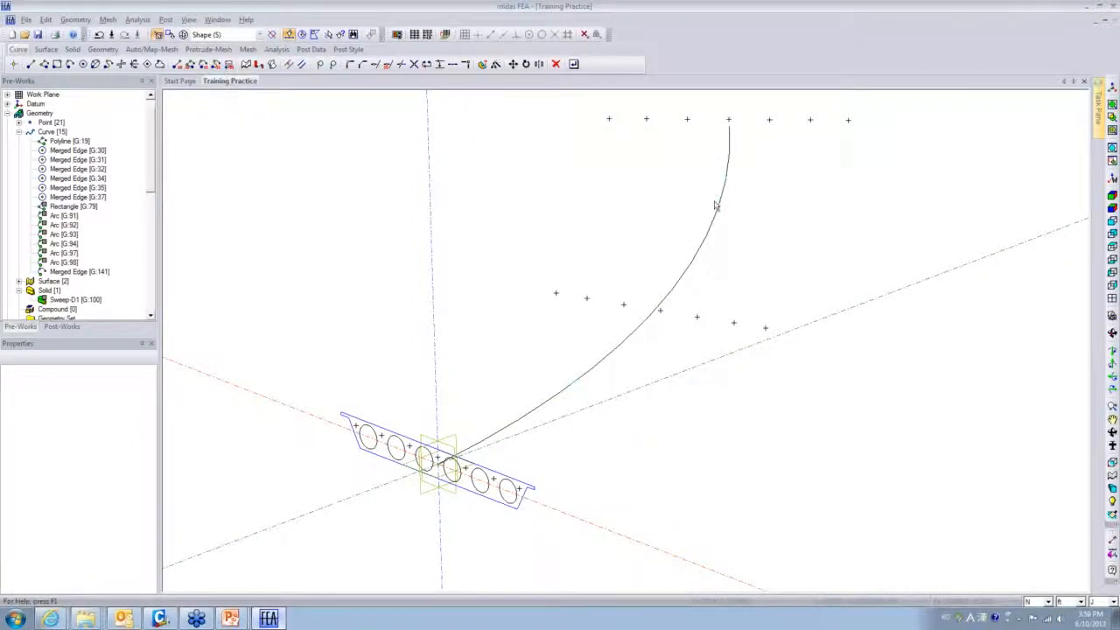
click(73, 49)
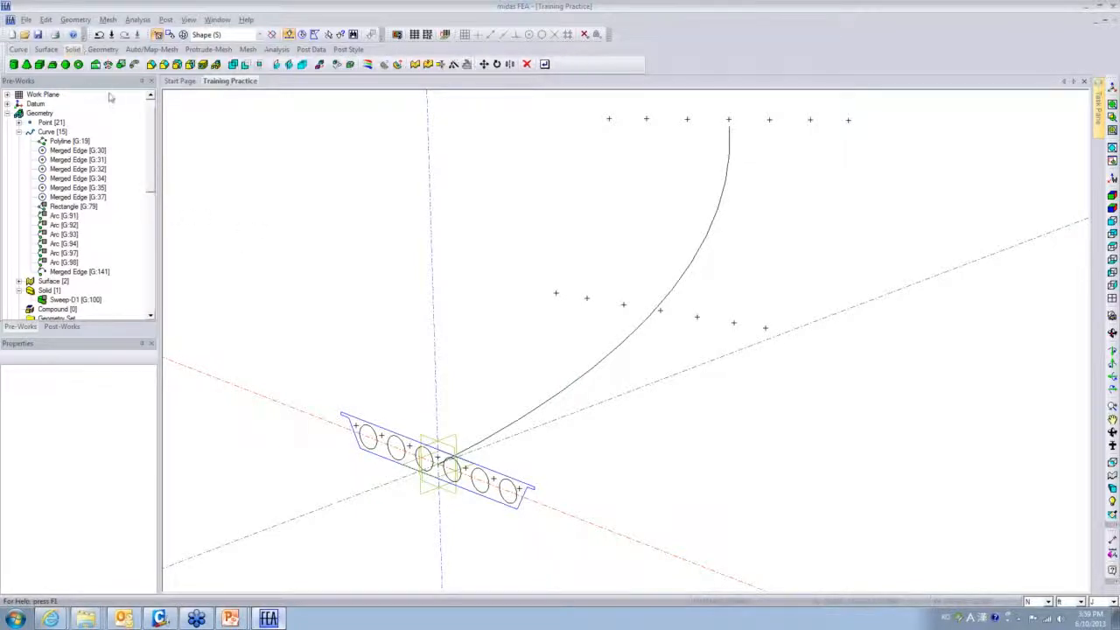
click(134, 65)
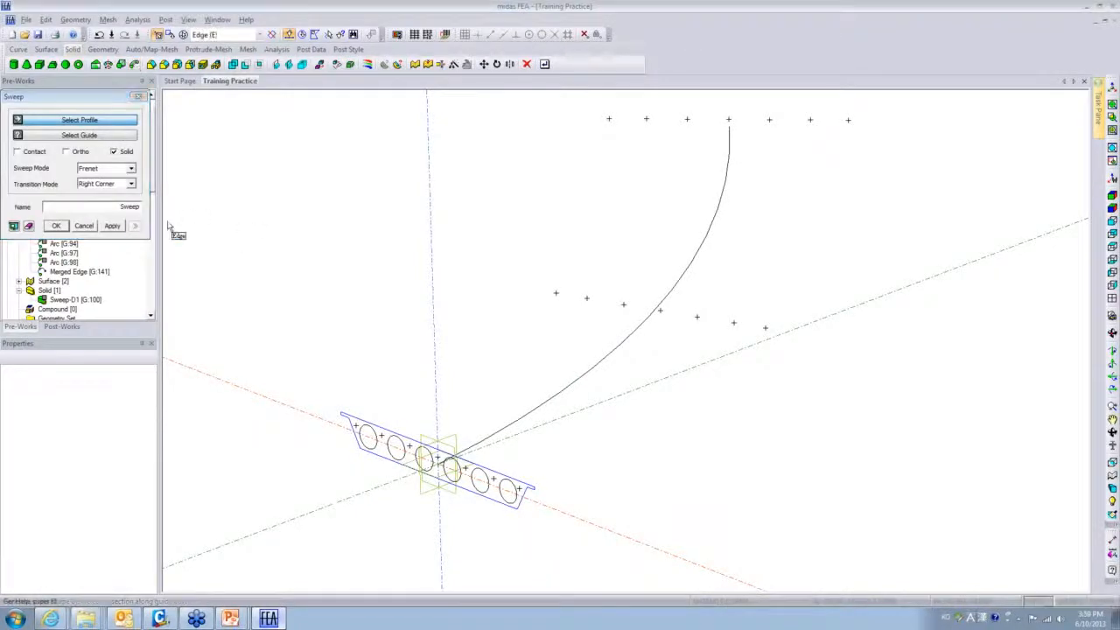
scroll(221, 37, down, 1)
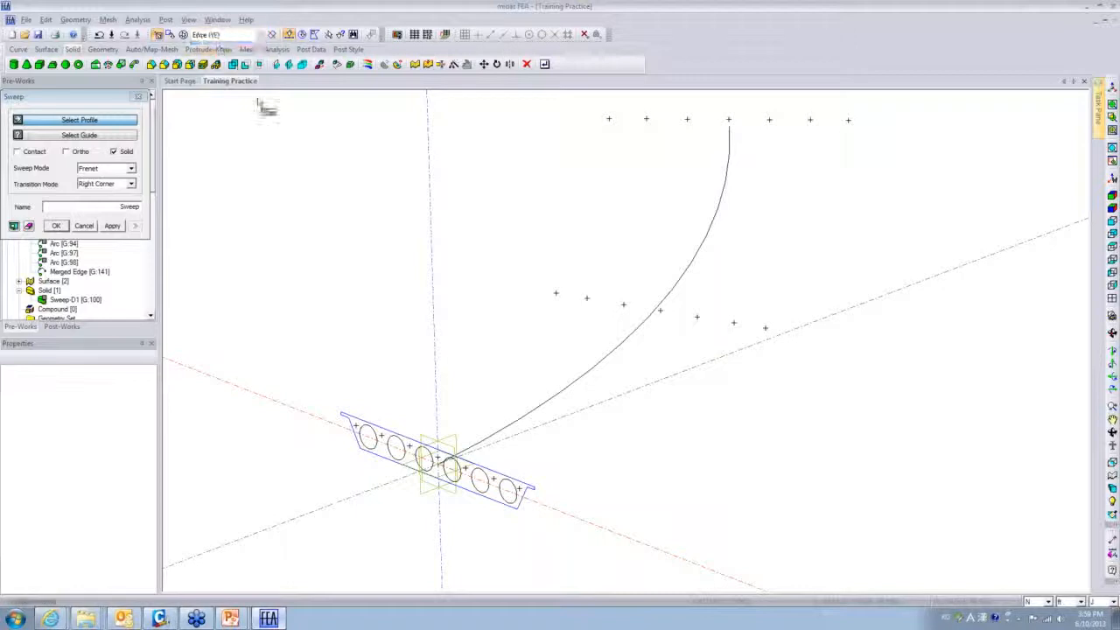
click(385, 434)
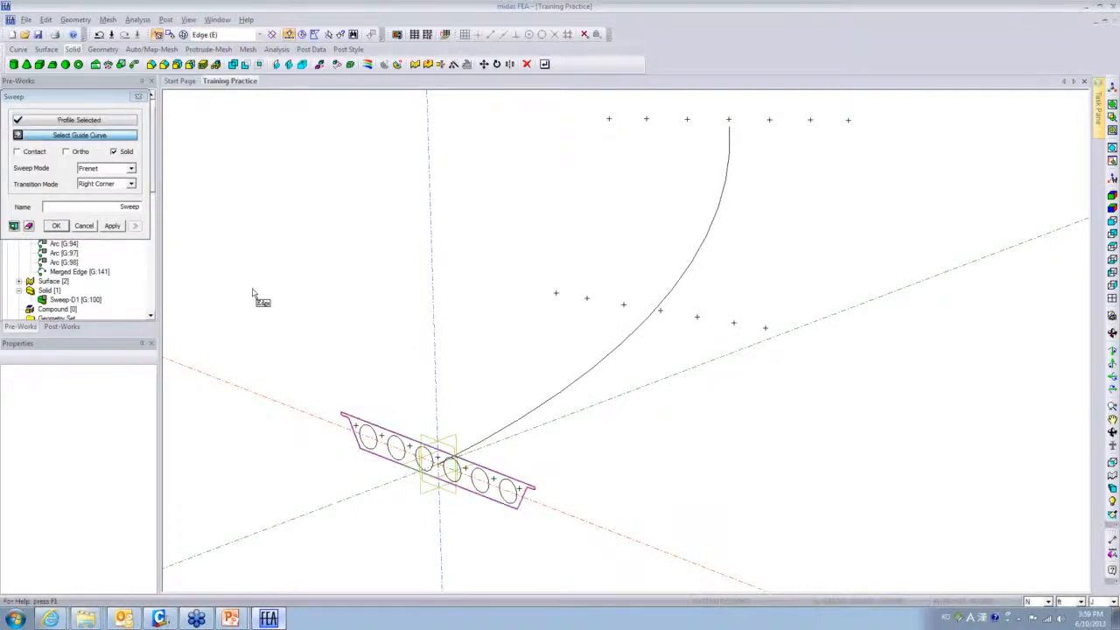
click(579, 380)
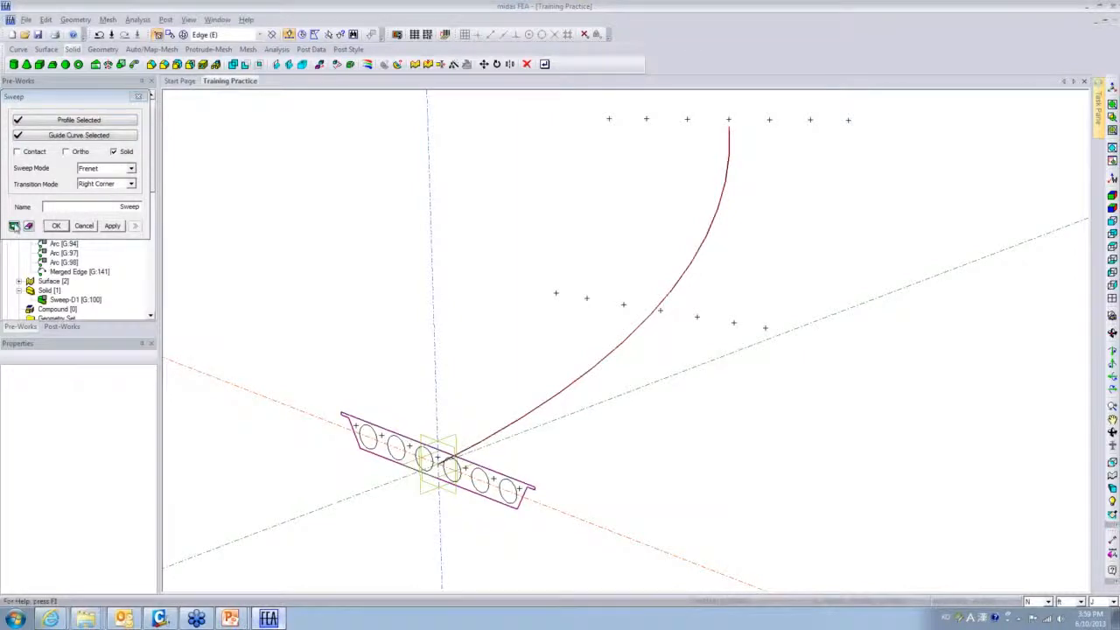
click(14, 226)
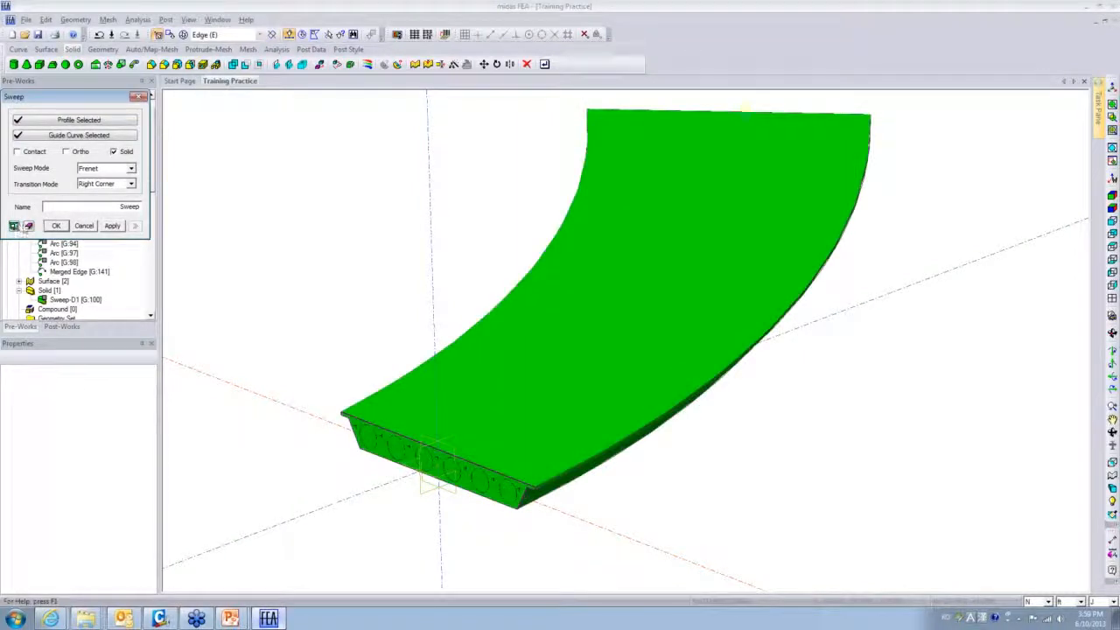
click(112, 225)
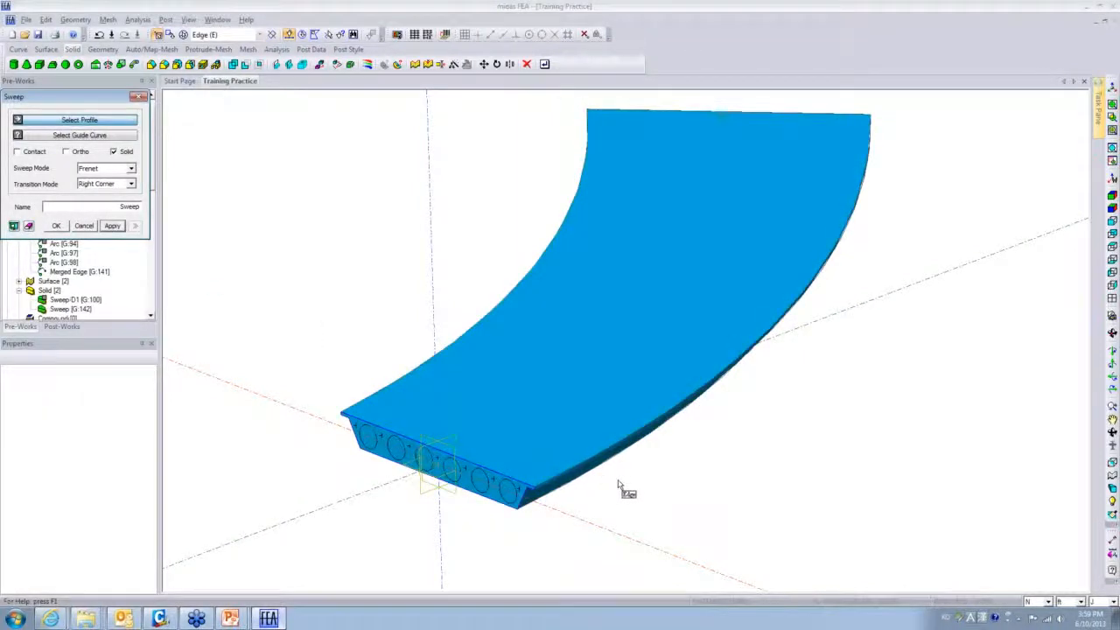
- Close the sweep tool and orbit the view to inspect the new slab solid
middle_drag(620, 474, 660, 430)
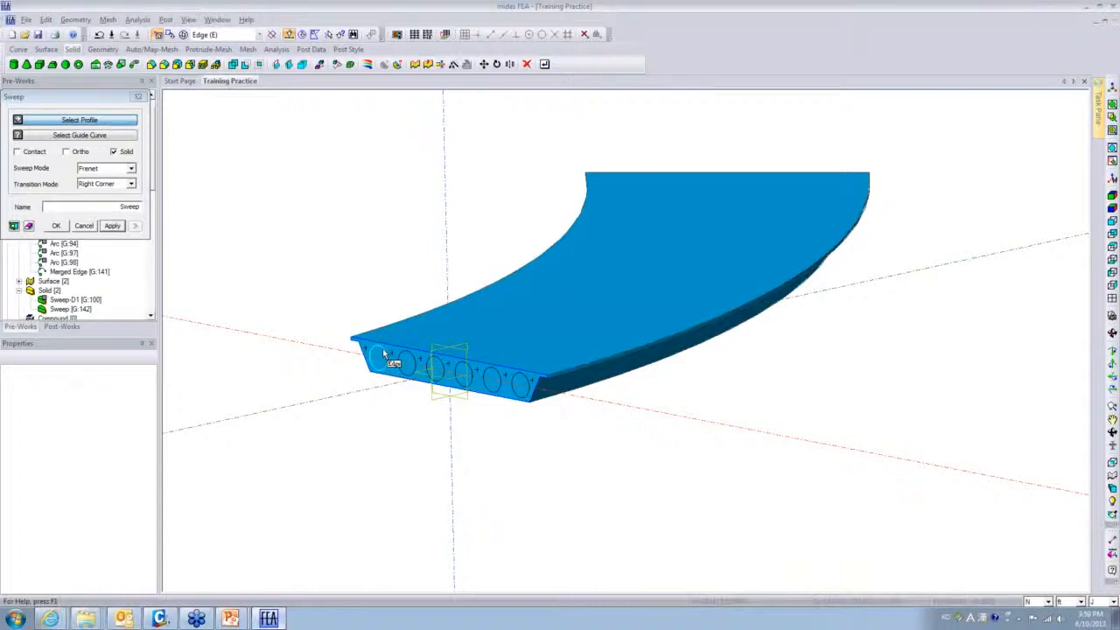
click(86, 227)
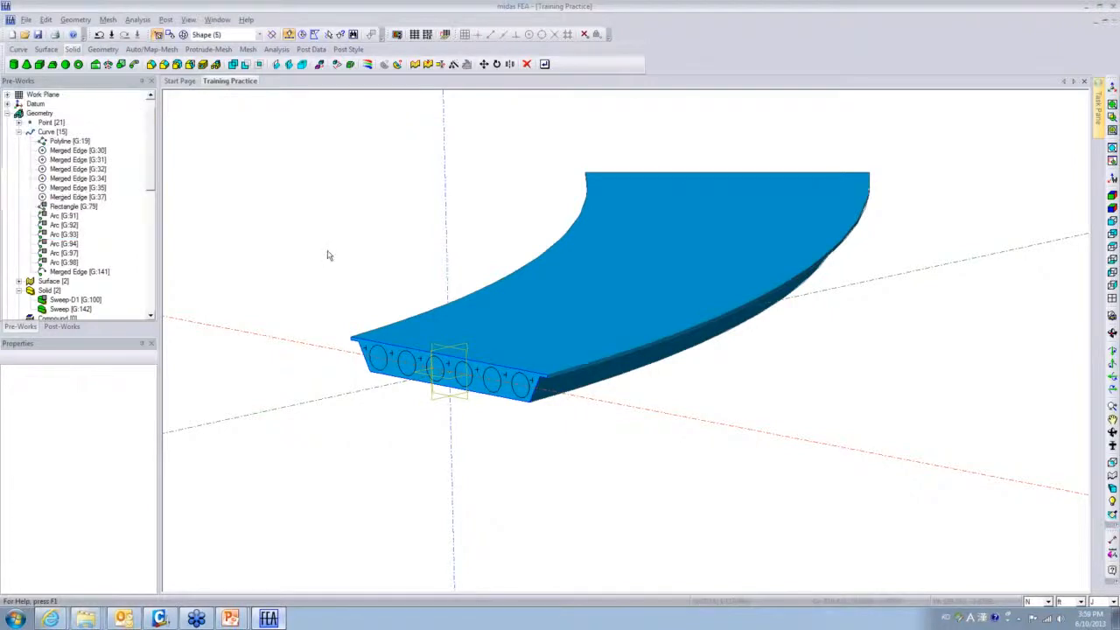
middle_drag(775, 383, 462, 439)
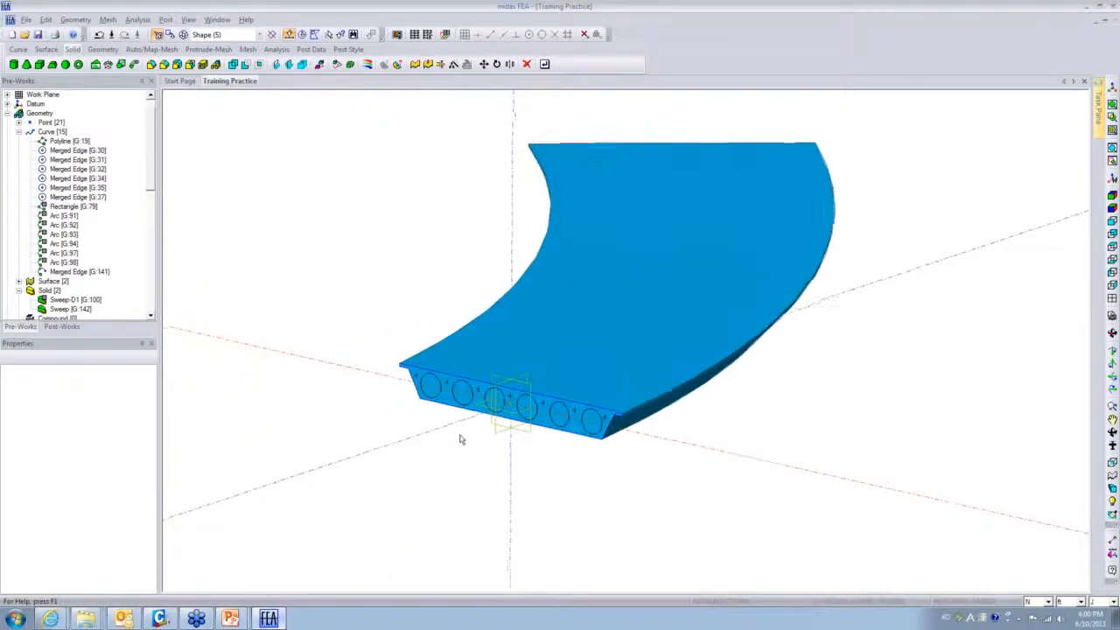
key(ctrl+z)
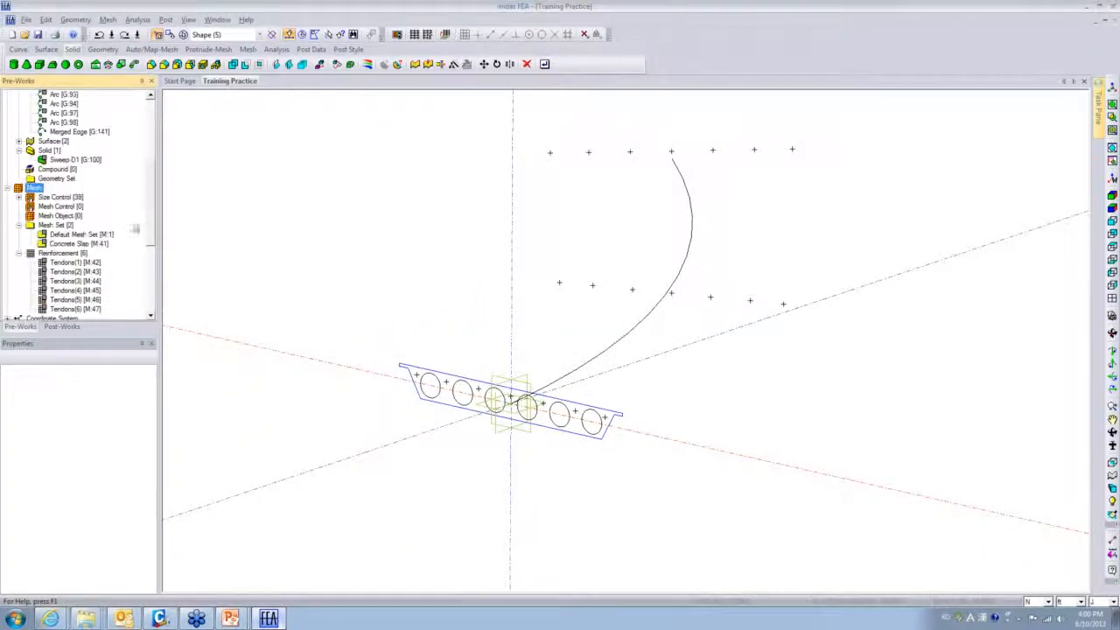
click(75, 159)
right_click(77, 161)
click(98, 183)
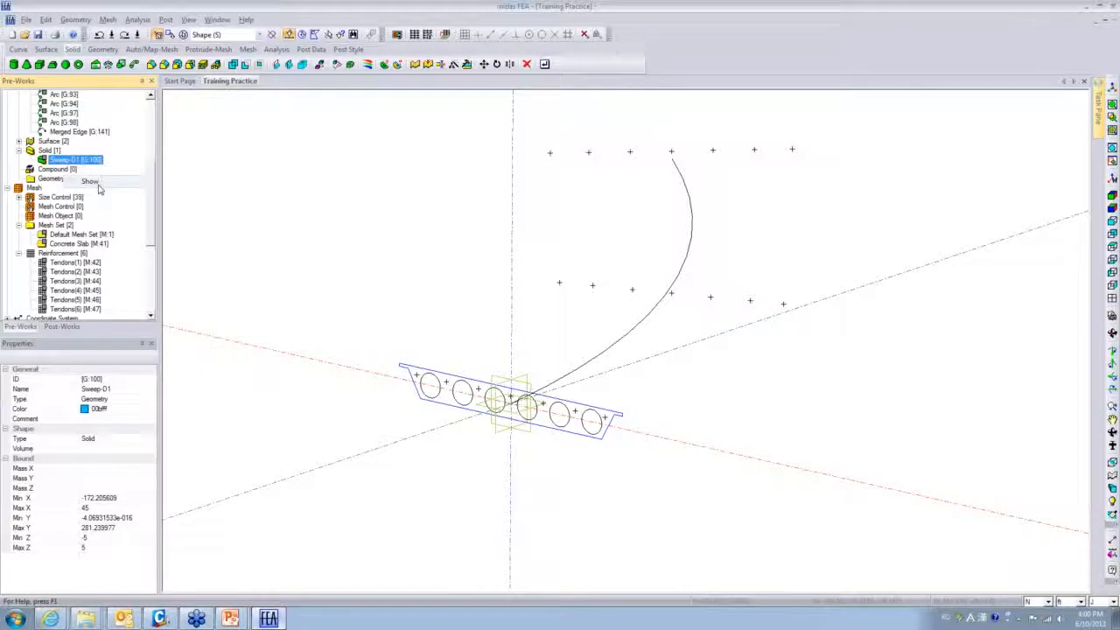
right_click(503, 331)
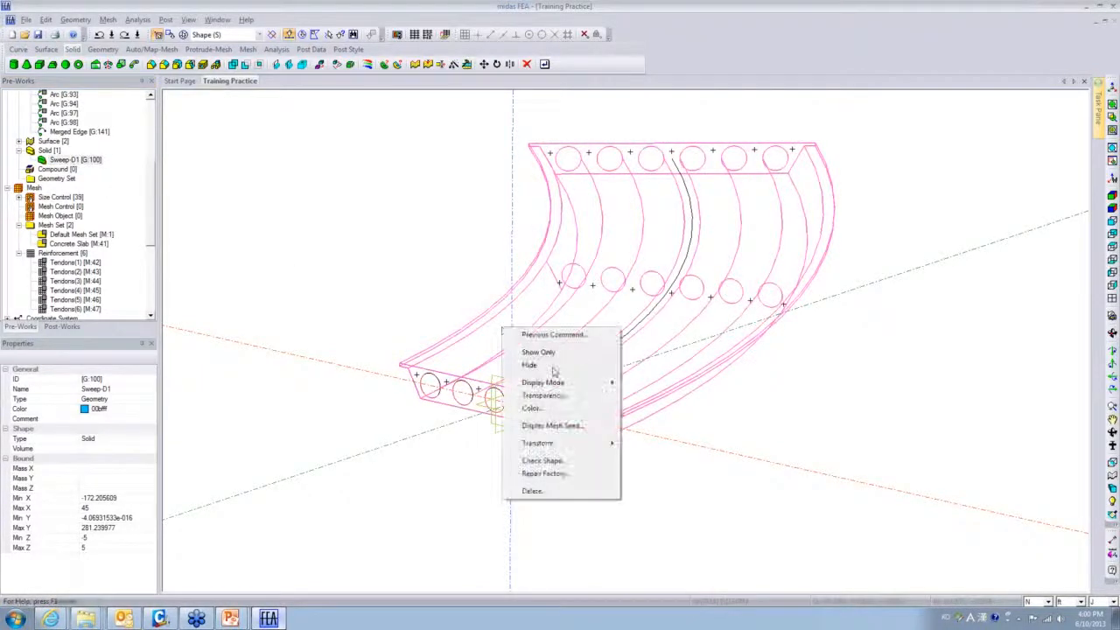
mouse_move(552, 382)
click(661, 409)
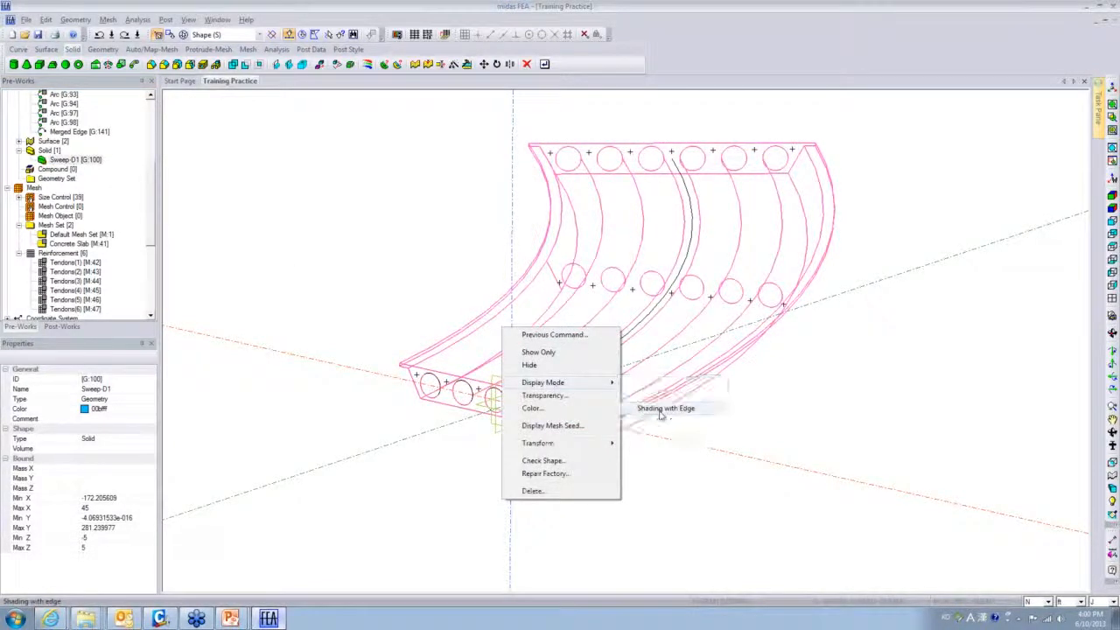
middle_drag(730, 370, 612, 226)
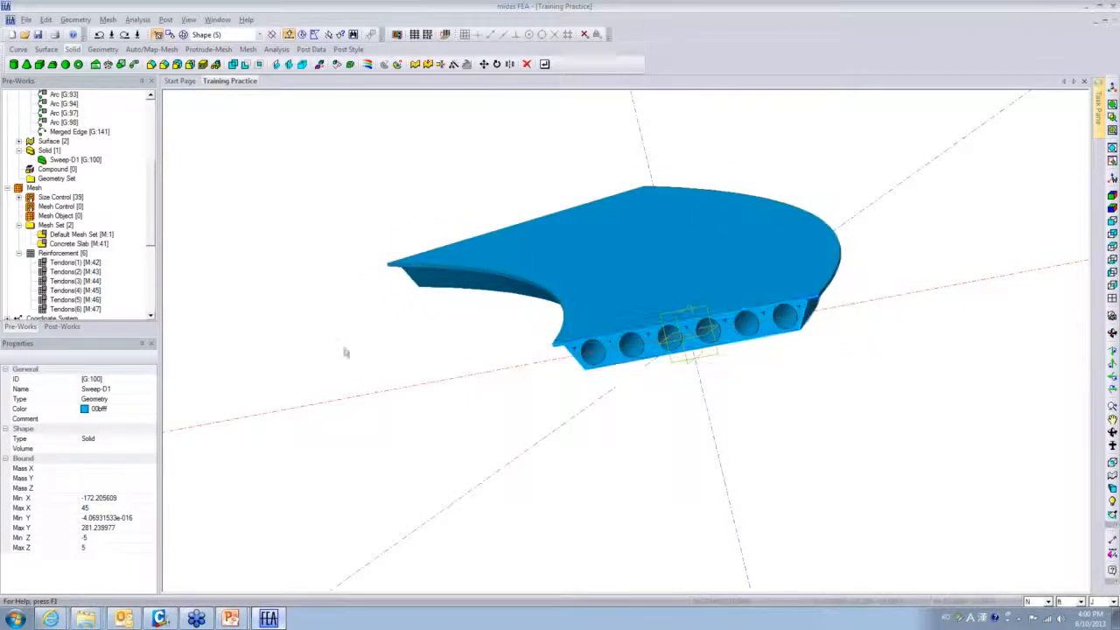
middle_drag(787, 386, 400, 420)
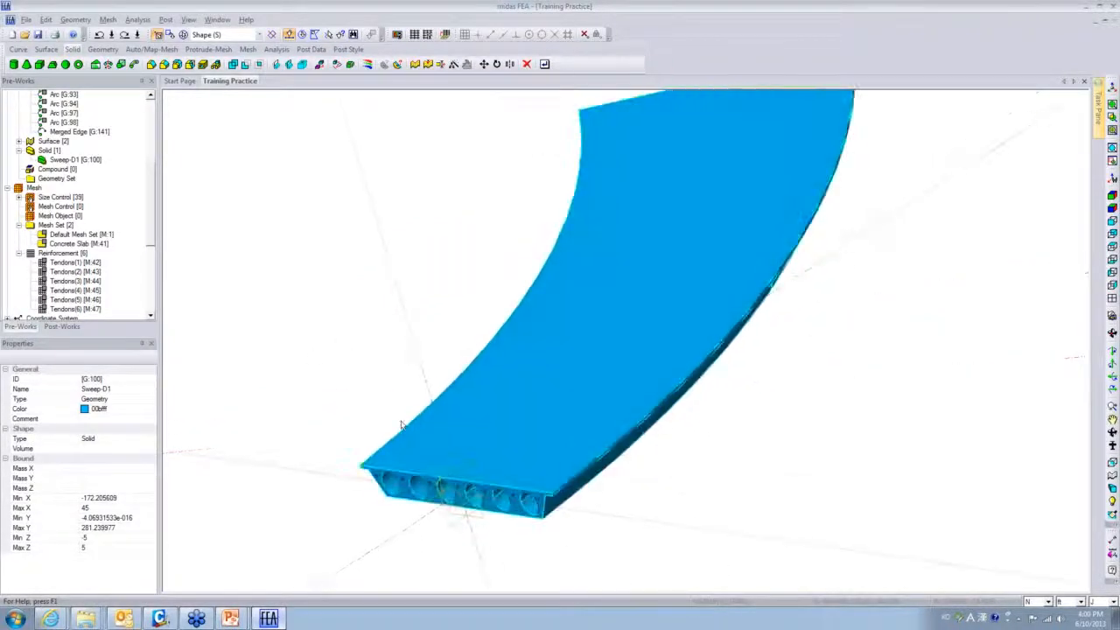
middle_drag(270, 303, 365, 188)
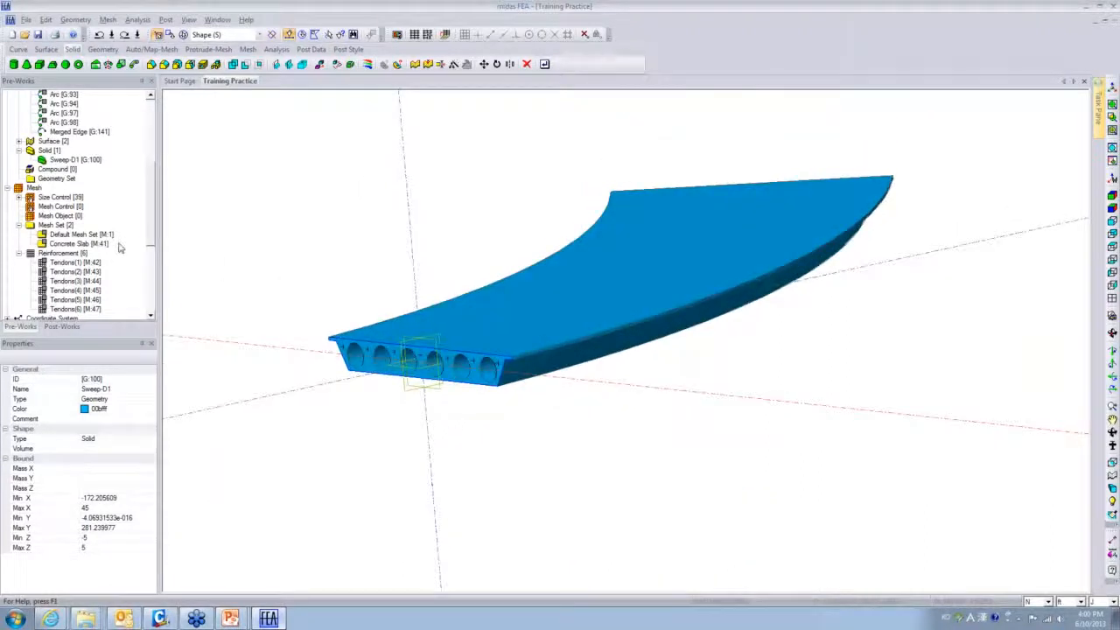
drag(151, 208, 156, 245)
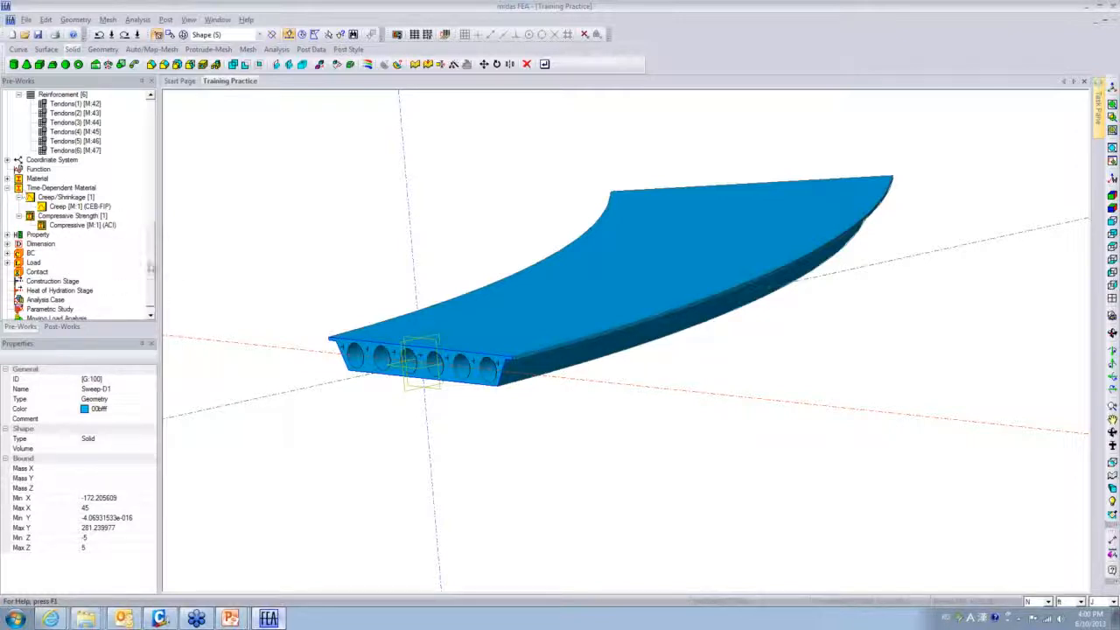
scroll(150, 270, up, 1)
scroll(151, 271, up, 5)
click(60, 234)
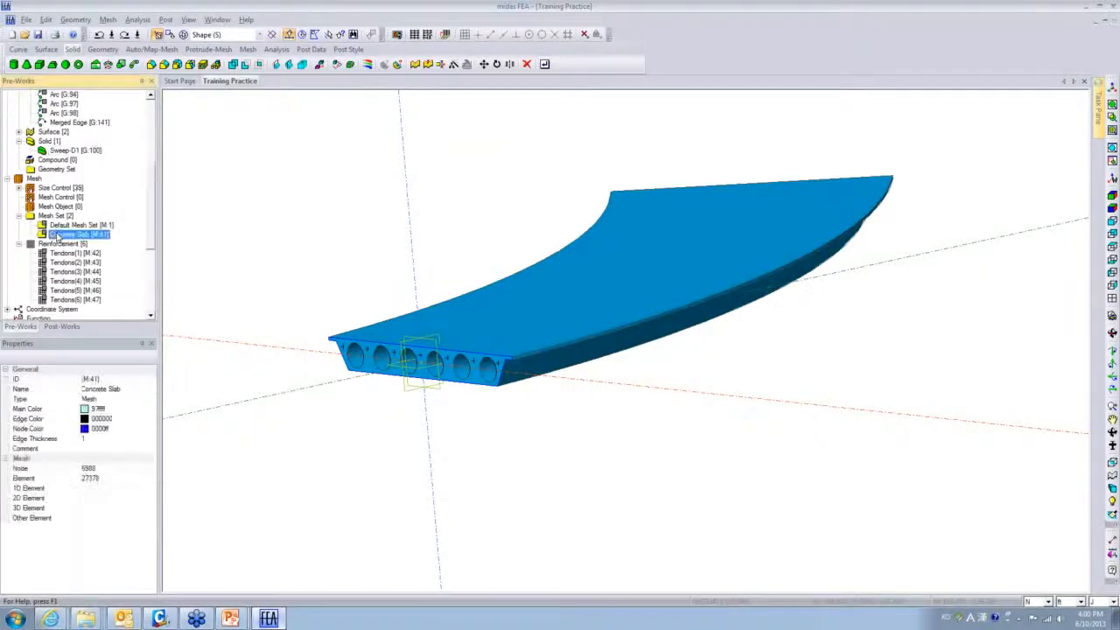
right_click(59, 234)
click(85, 253)
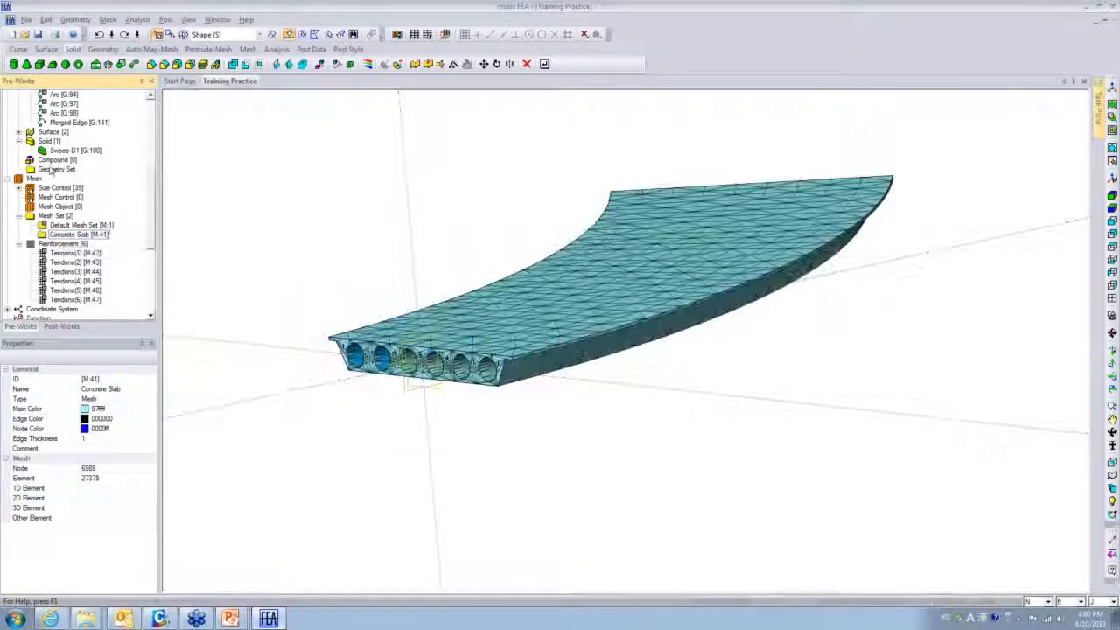
middle_drag(580, 458, 482, 504)
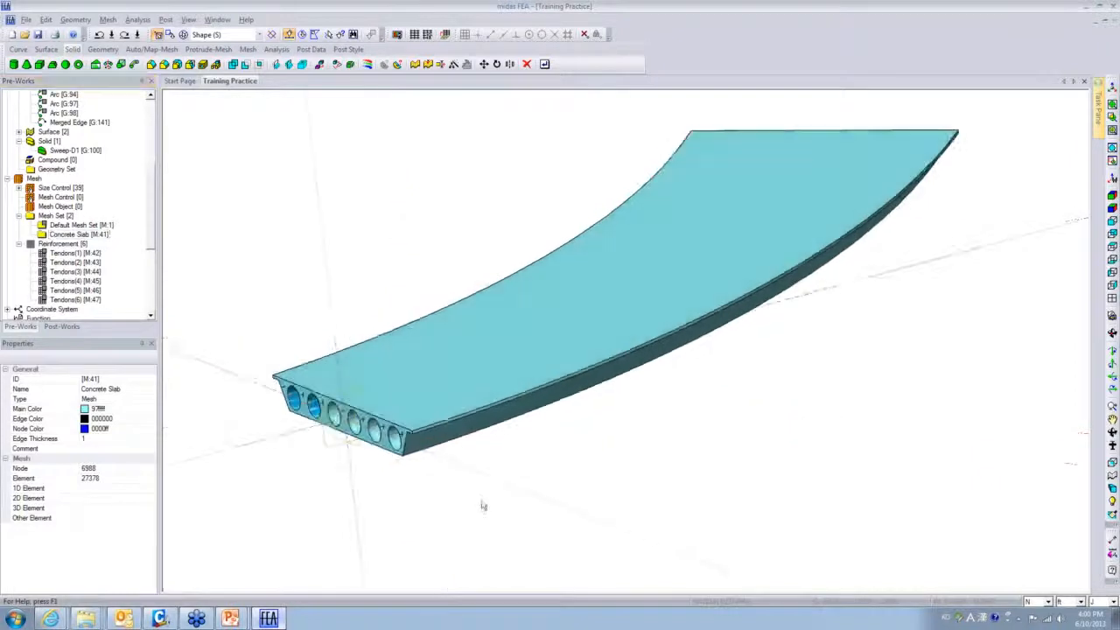
middle_drag(683, 415, 778, 423)
middle_drag(482, 390, 512, 369)
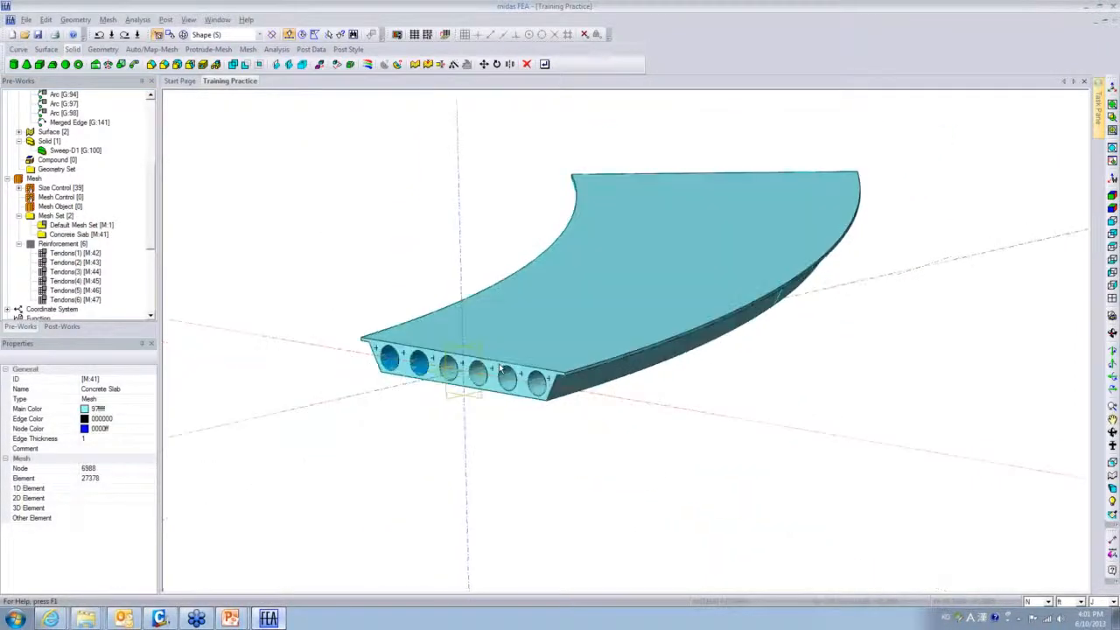
scroll(512, 370, up, 3)
scroll(512, 369, up, 3)
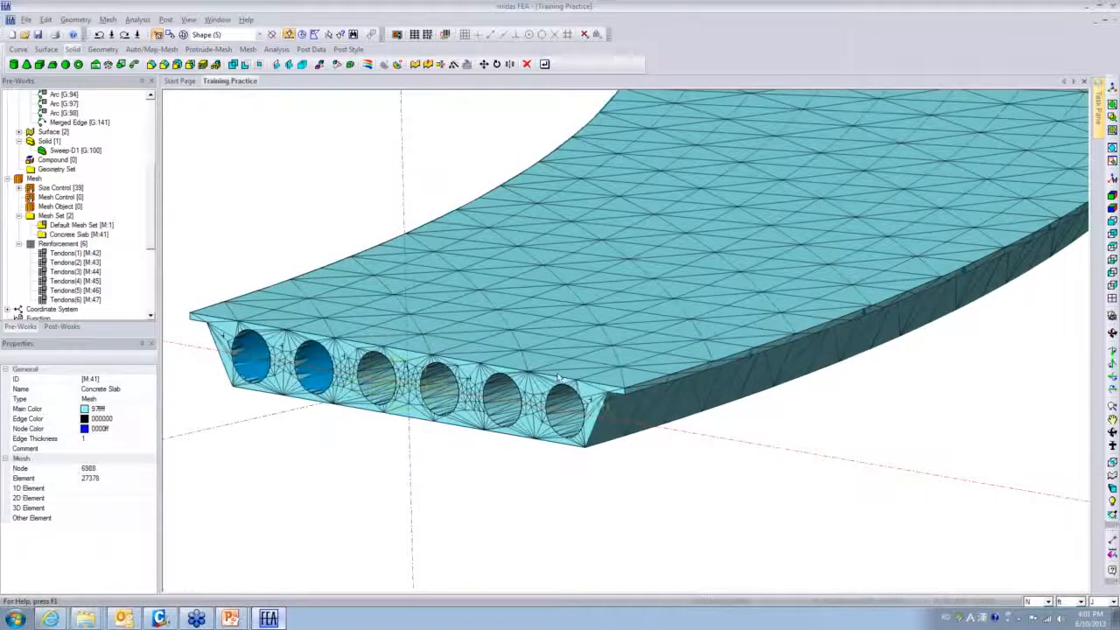
scroll(579, 410, down, 1)
scroll(579, 410, down, 2)
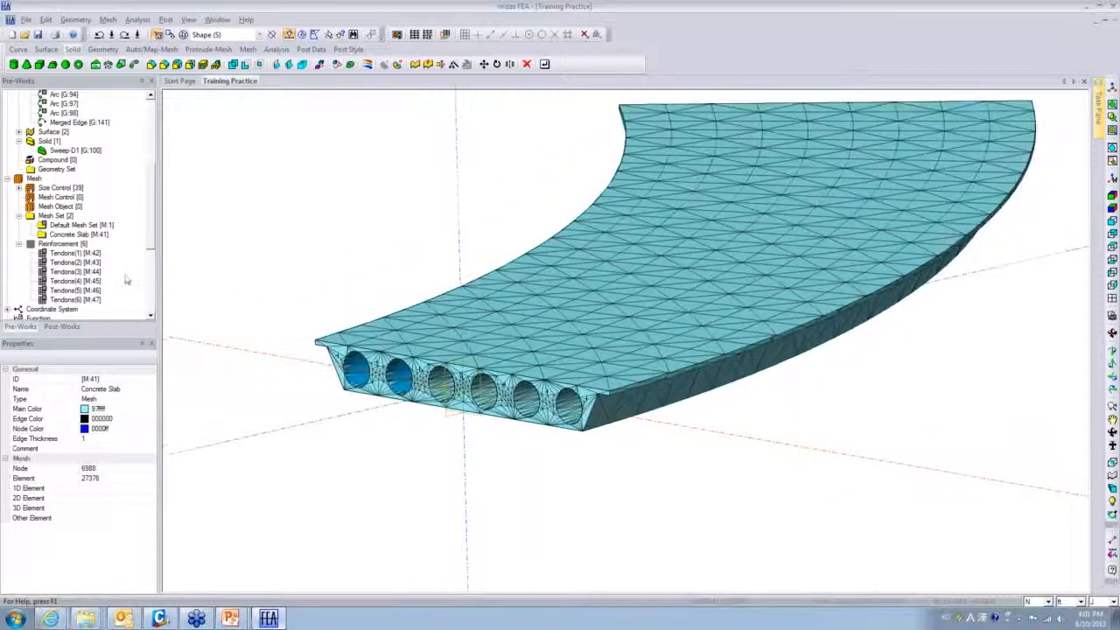
click(70, 253)
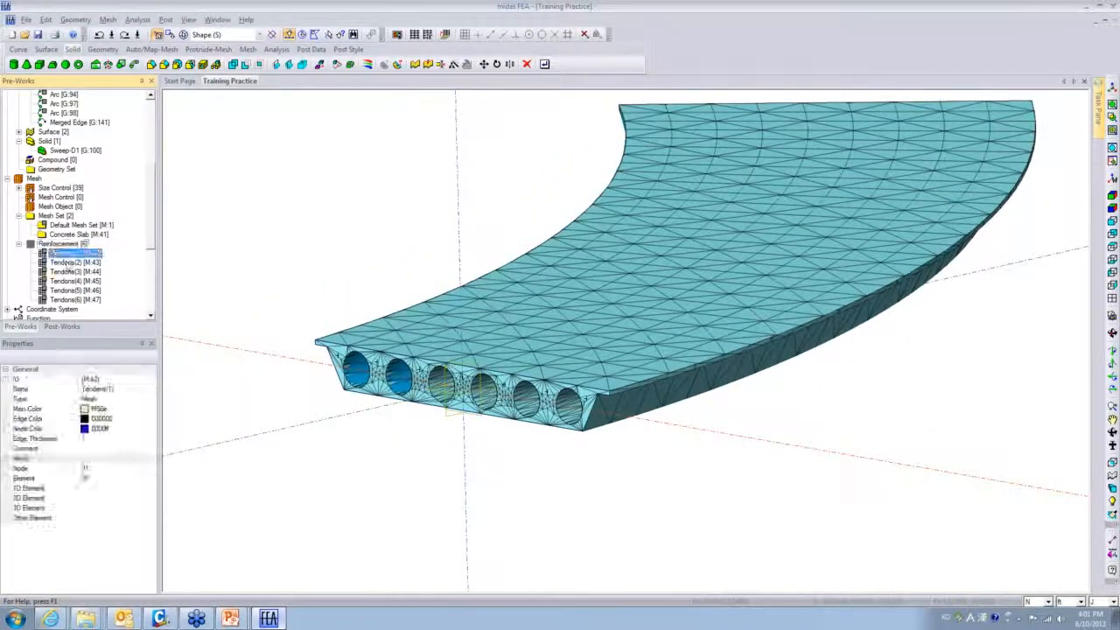
shift+click(77, 299)
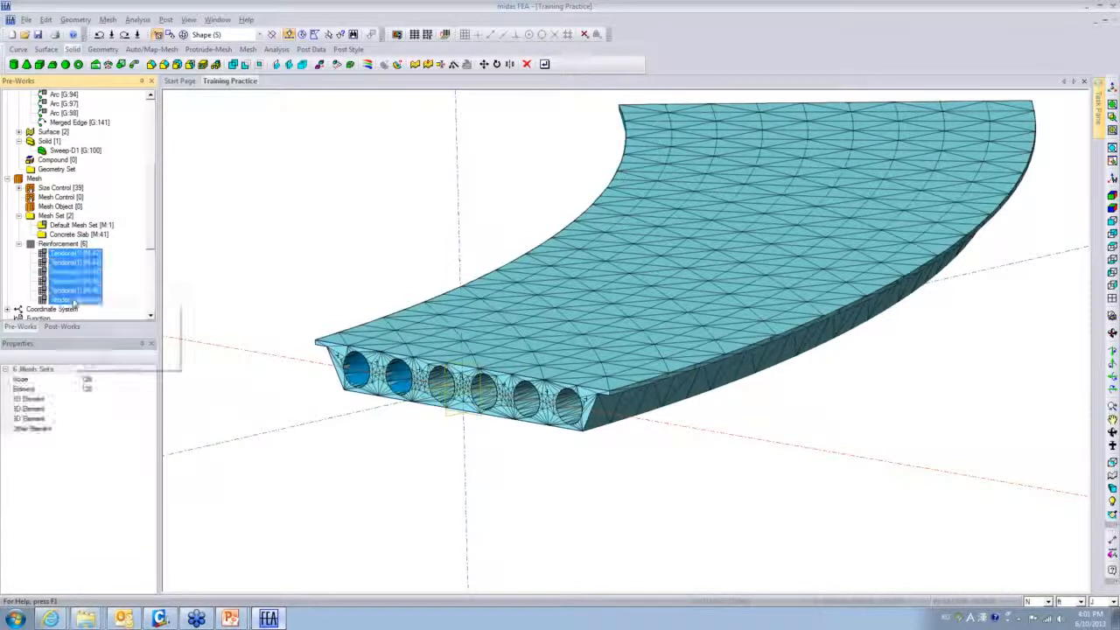
right_click(77, 306)
click(98, 320)
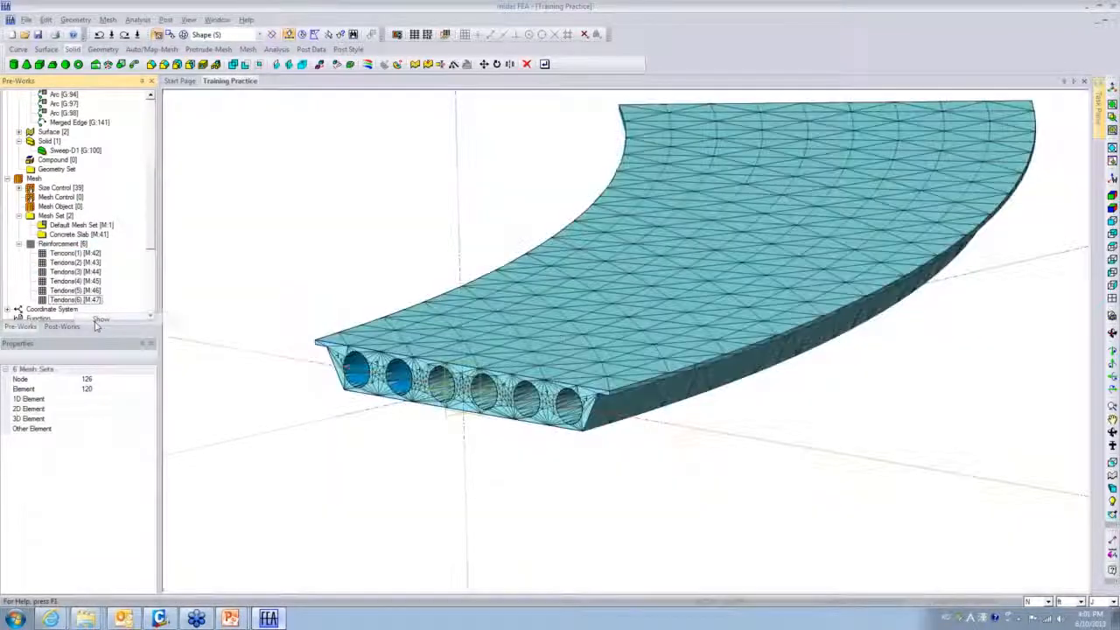
right_click(78, 234)
click(89, 252)
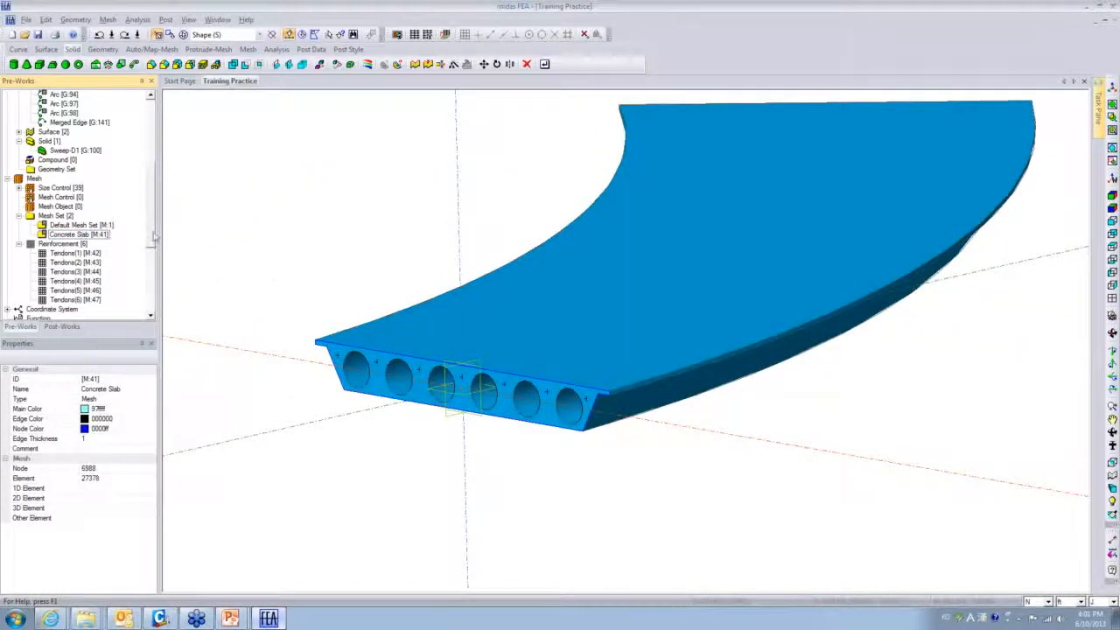
scroll(88, 175, up, 2)
right_click(77, 216)
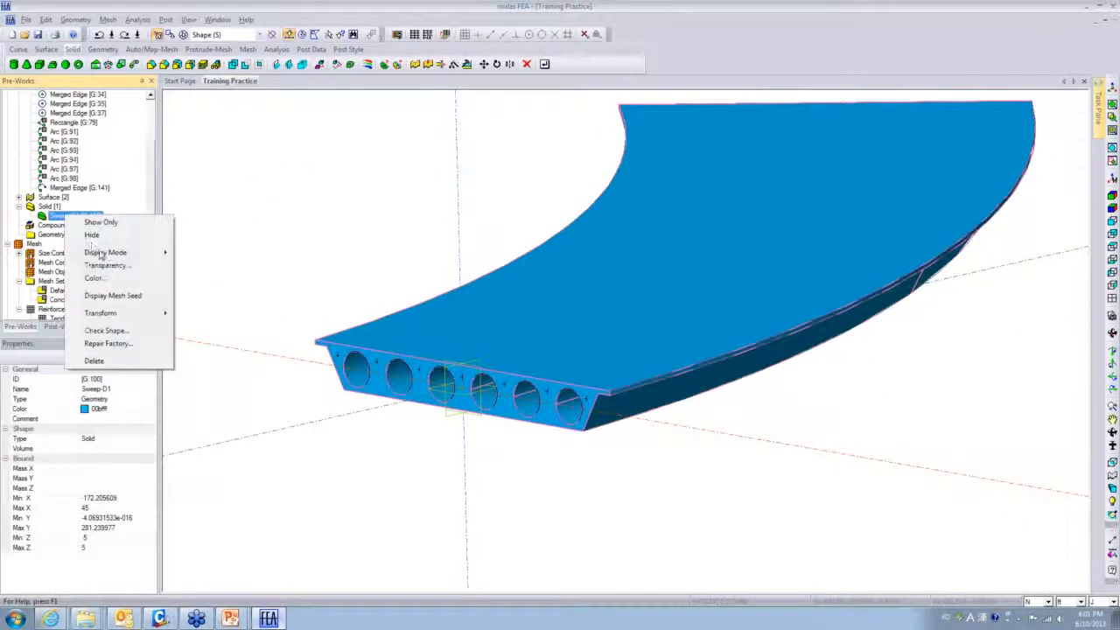
- Hide the Sweep-D1 slab solid, then expand Material and pick ASTM(RC)_C8000
click(91, 236)
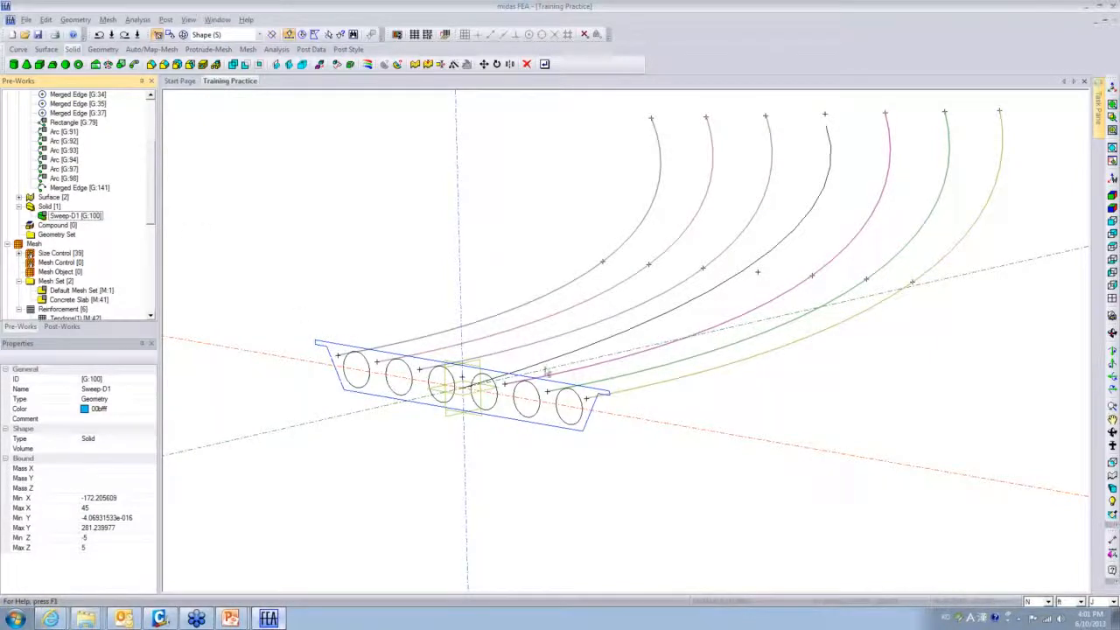
drag(150, 203, 175, 260)
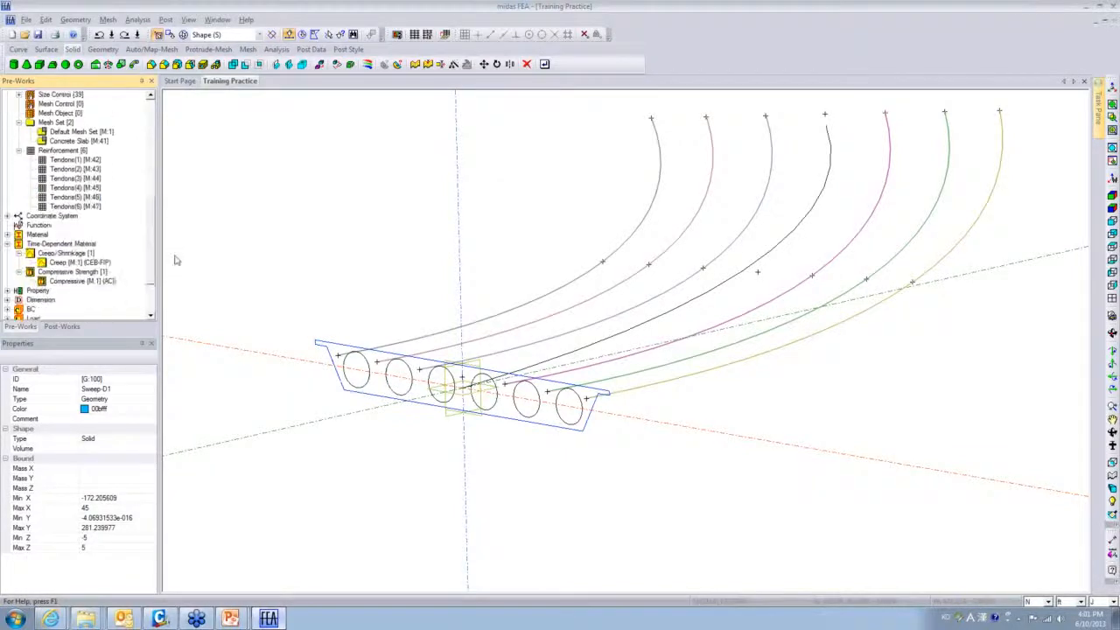
double_click(18, 234)
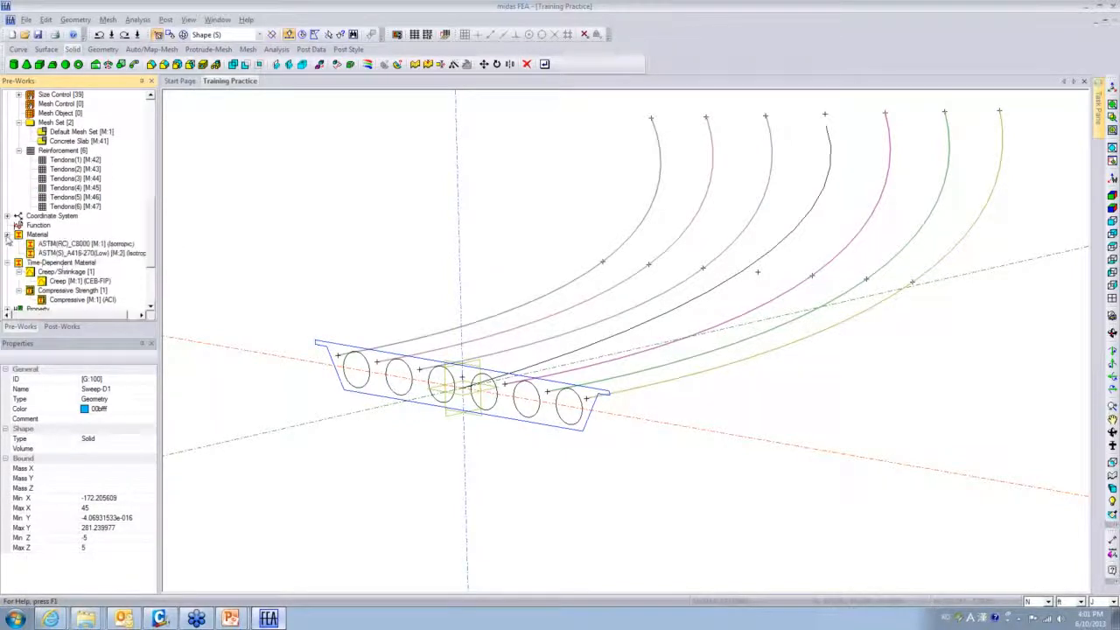
click(50, 244)
right_click(50, 246)
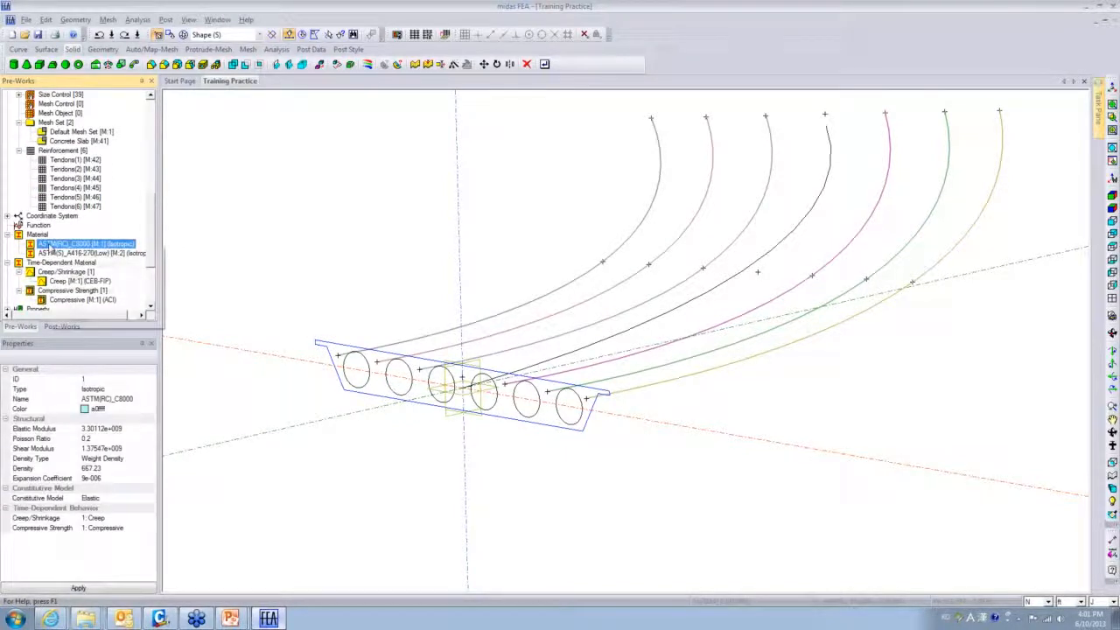
- Open ASTM(RC)_C8000's properties, keep the Elastic model, and open the elastic modulus function editor
double_click(50, 246)
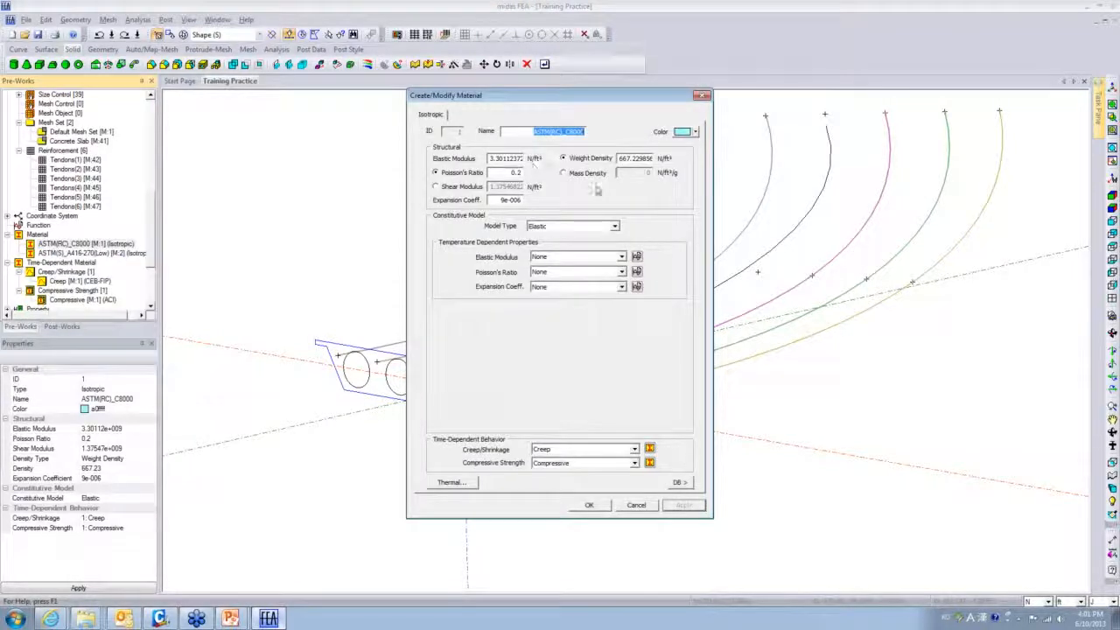
click(571, 132)
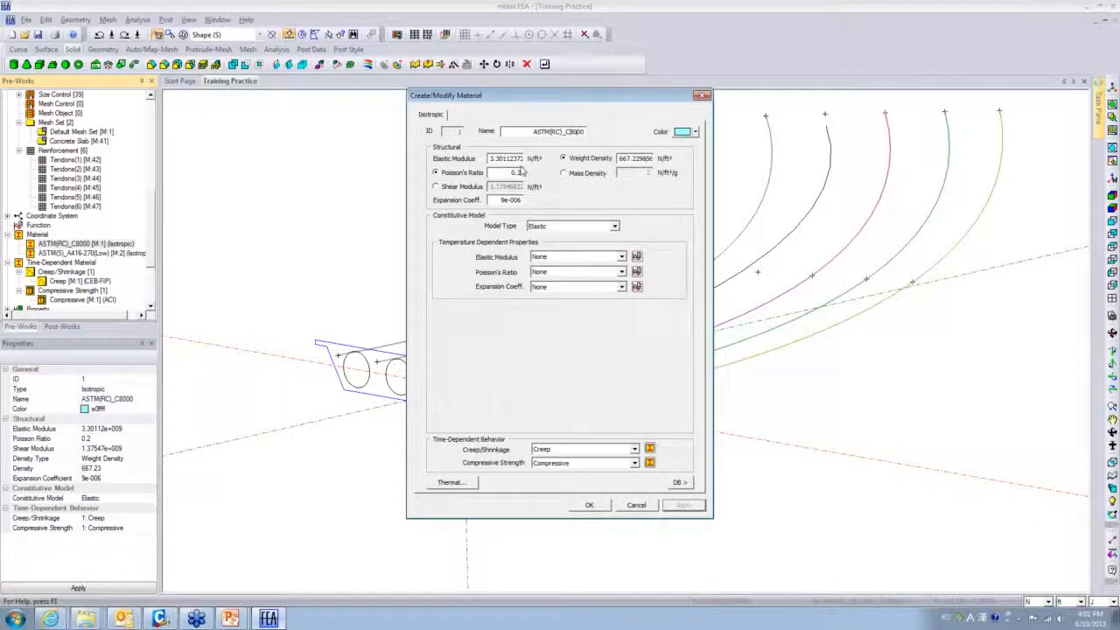
click(617, 227)
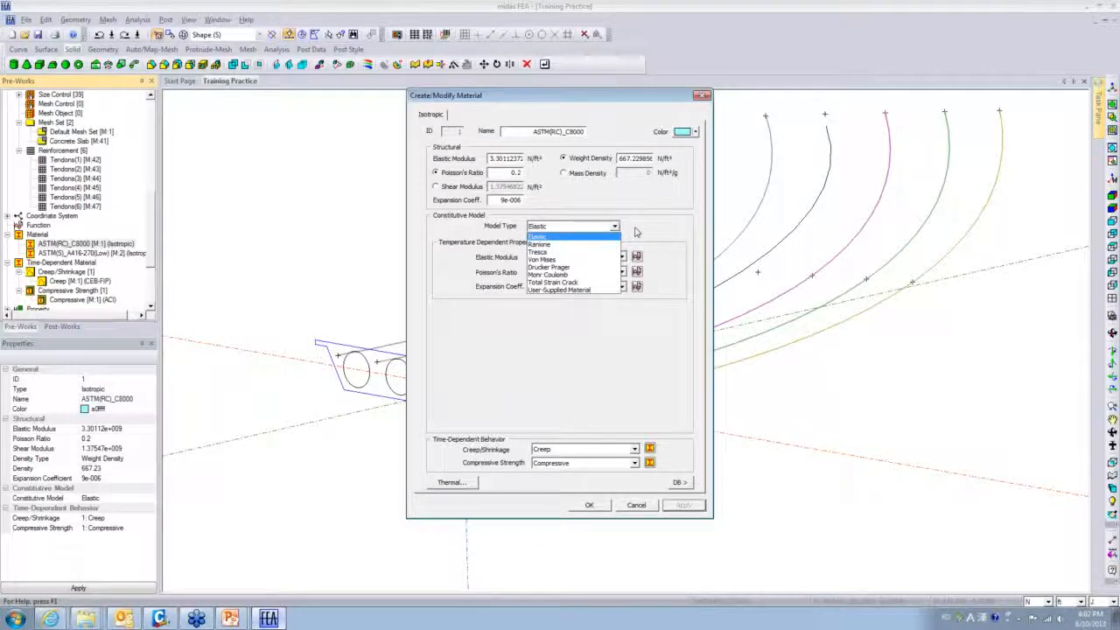
click(637, 232)
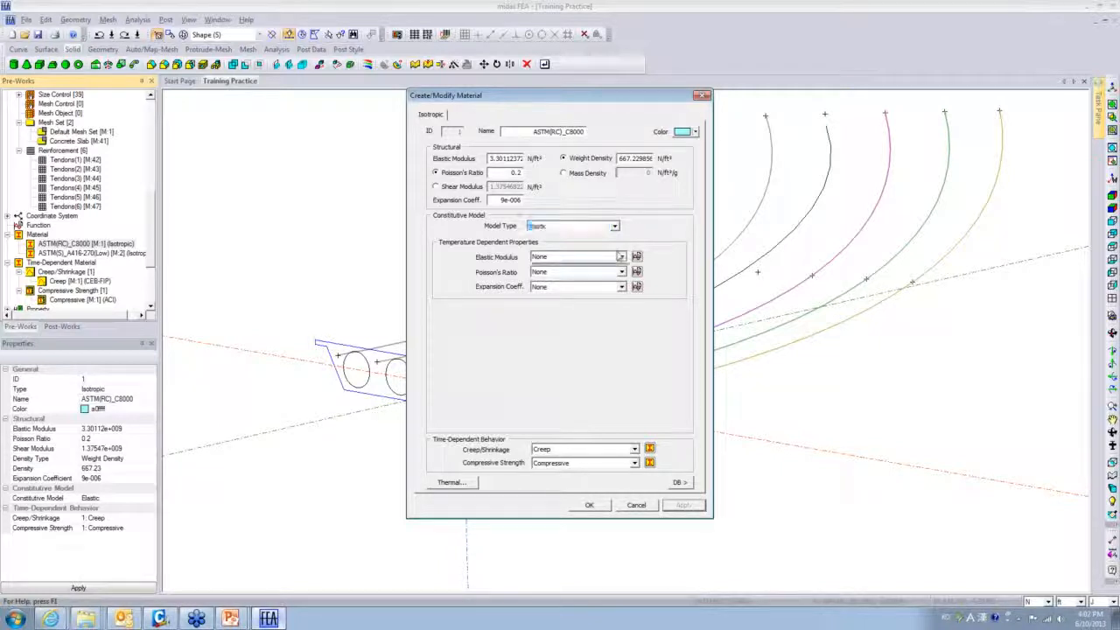
click(620, 256)
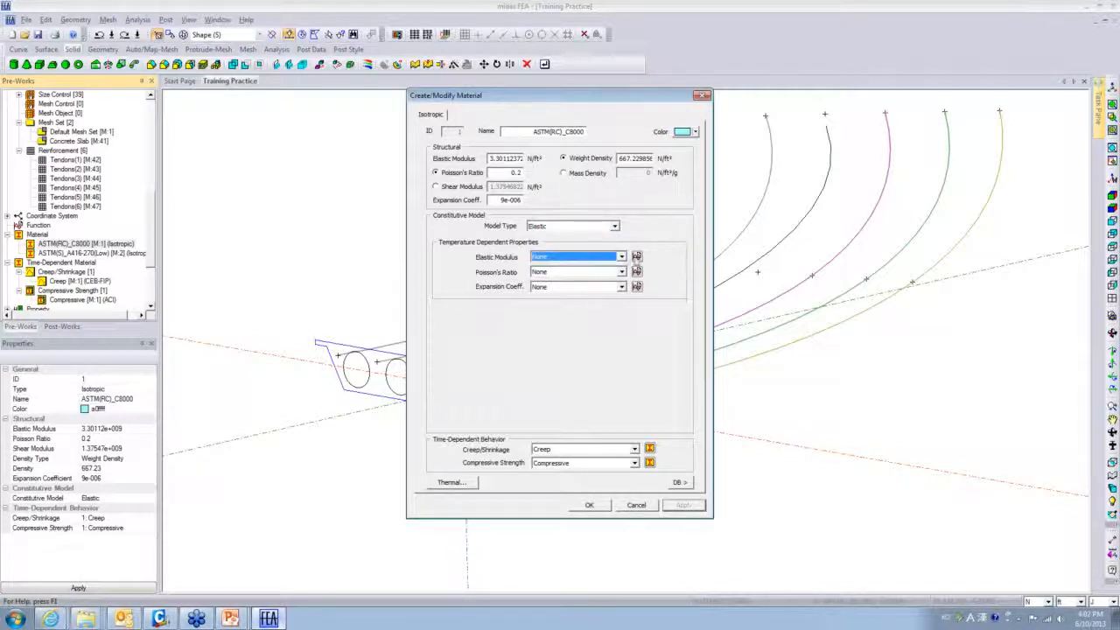
click(636, 256)
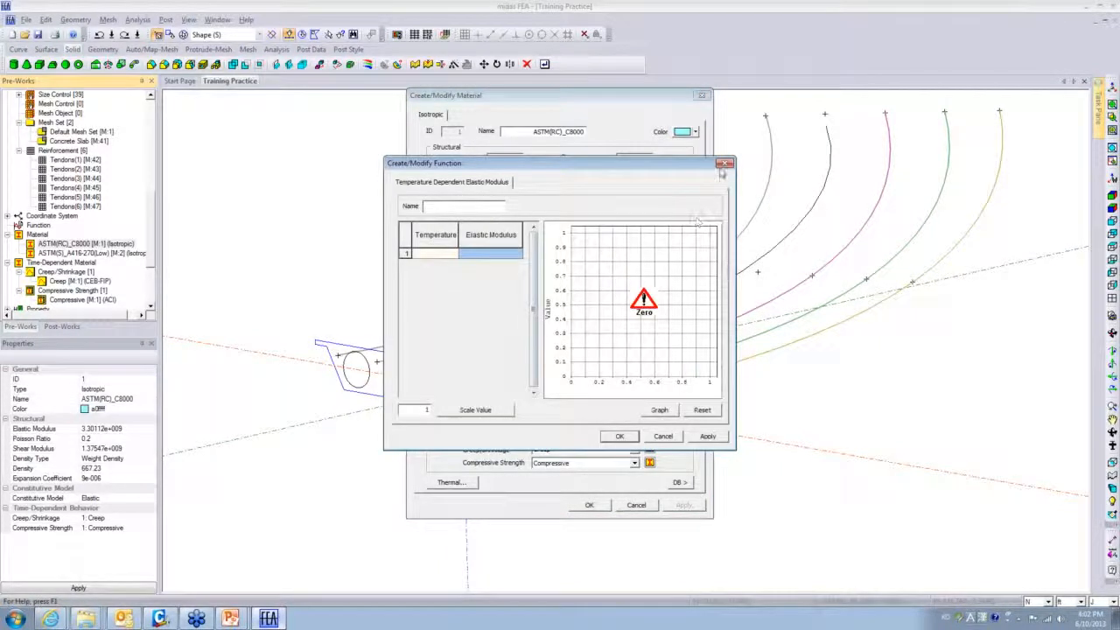
- Close the function editor and open the Material DB from the compressive strength setting
click(724, 166)
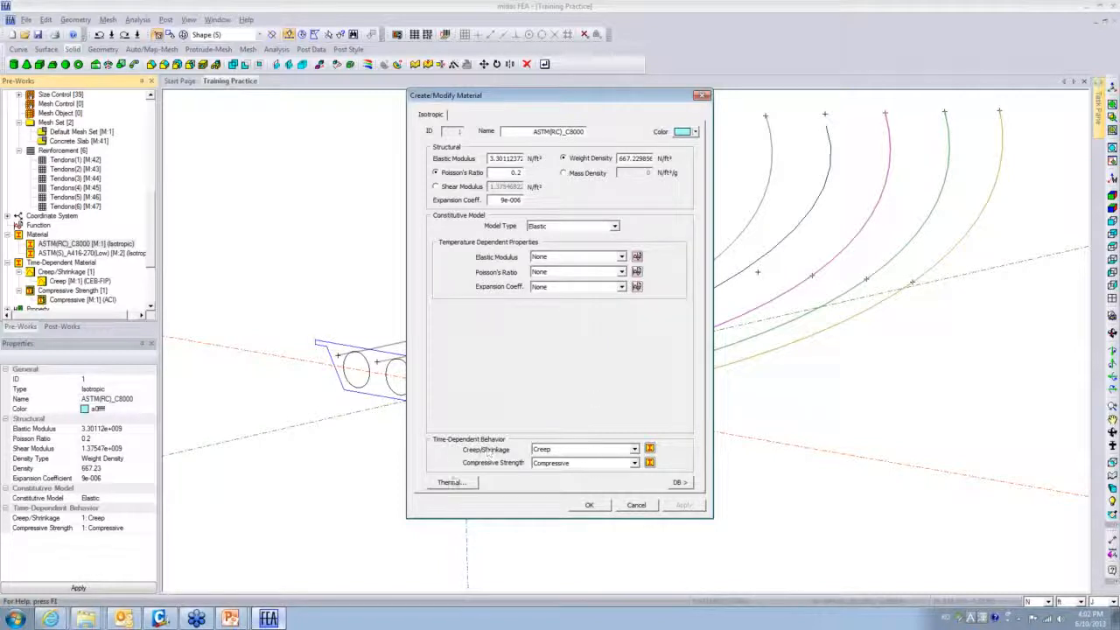
click(632, 466)
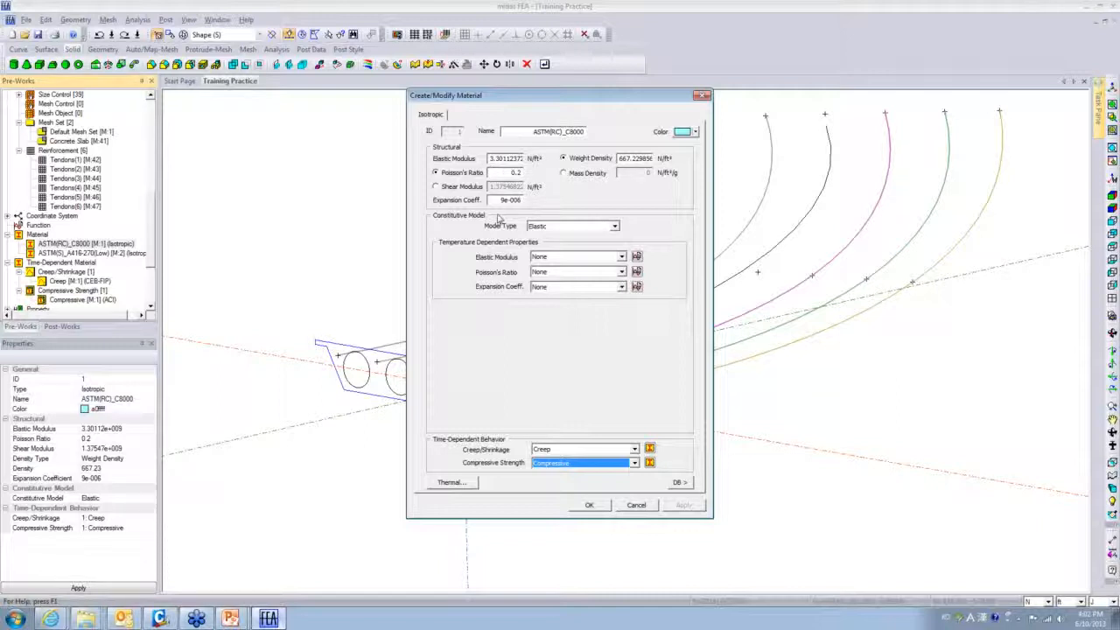
click(679, 482)
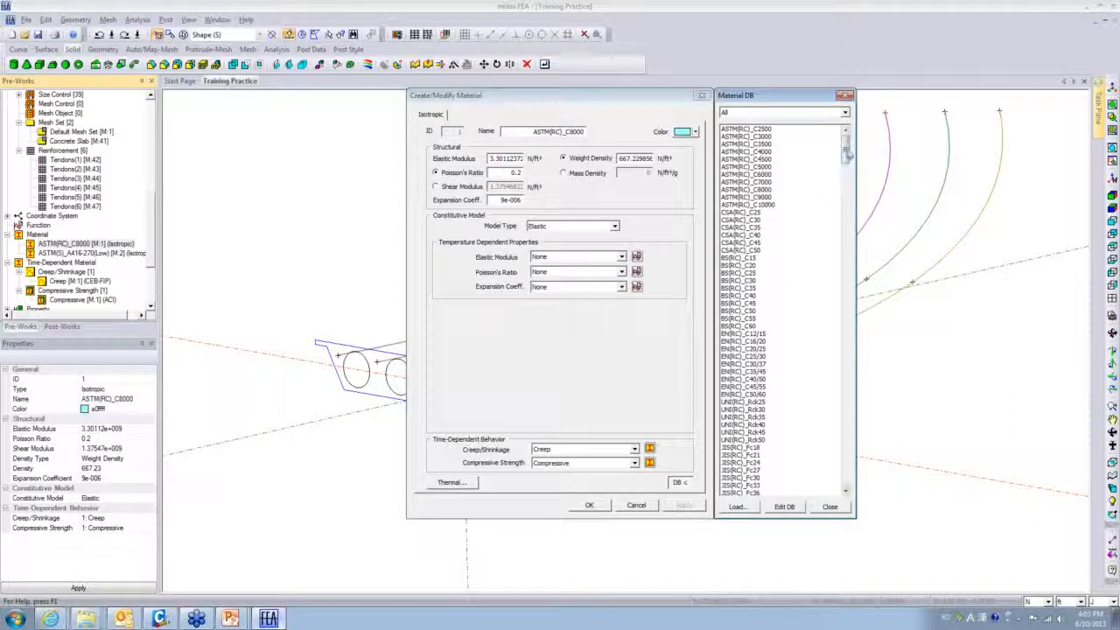
- Leave the Material DB filter at All and close the database
click(844, 112)
click(844, 112)
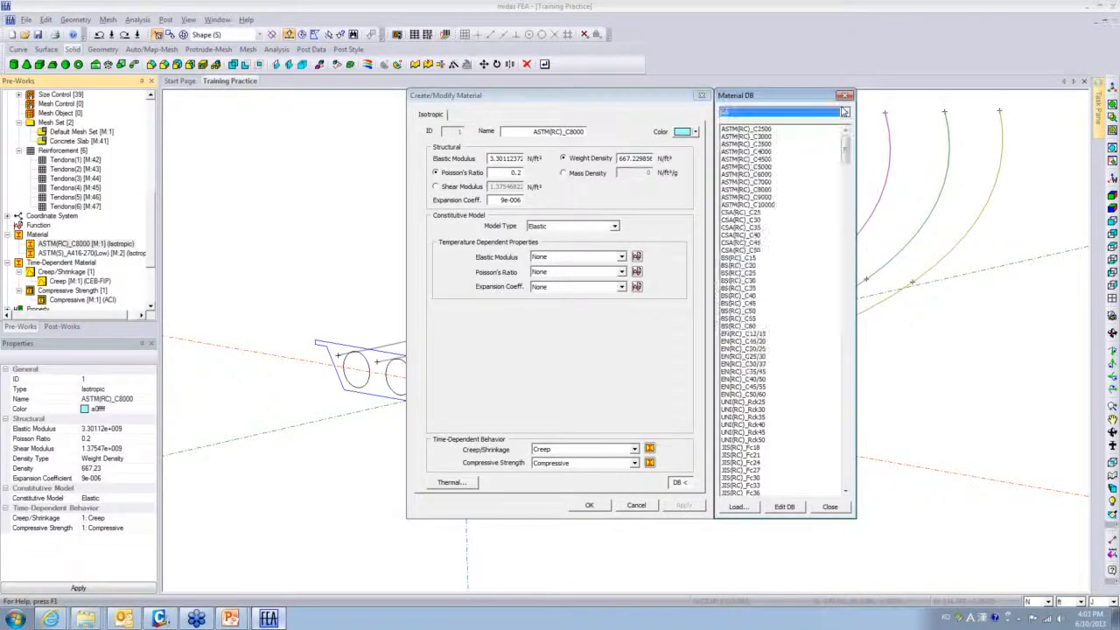
drag(852, 159, 852, 176)
click(829, 506)
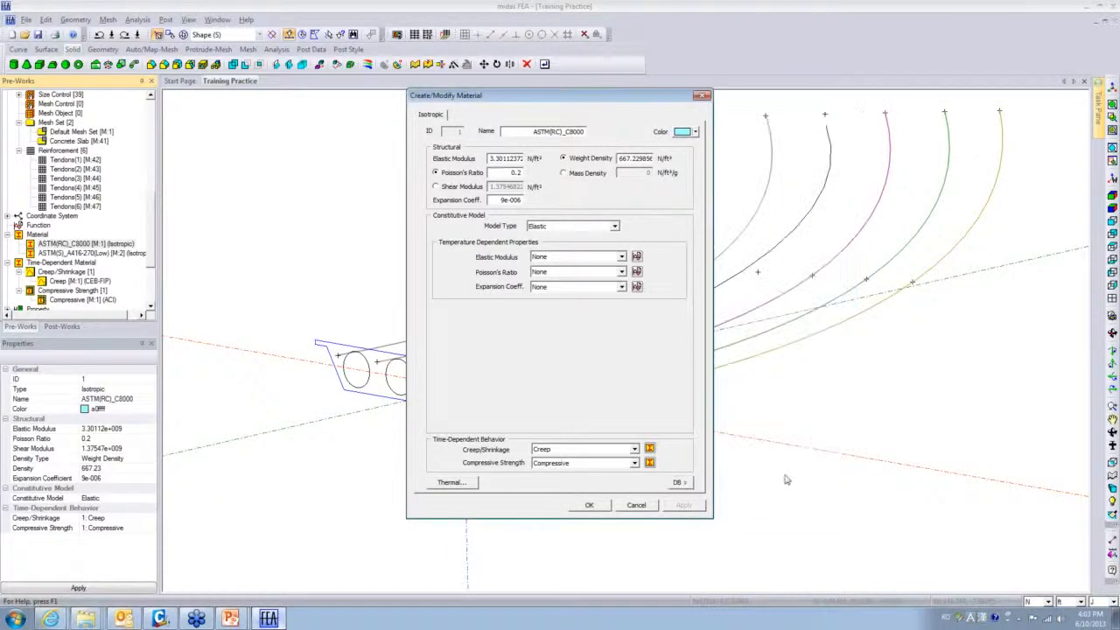
- Cancel Thermal and the material dialog unchanged, then select ASTM(S)_A416-270(Low)
click(451, 482)
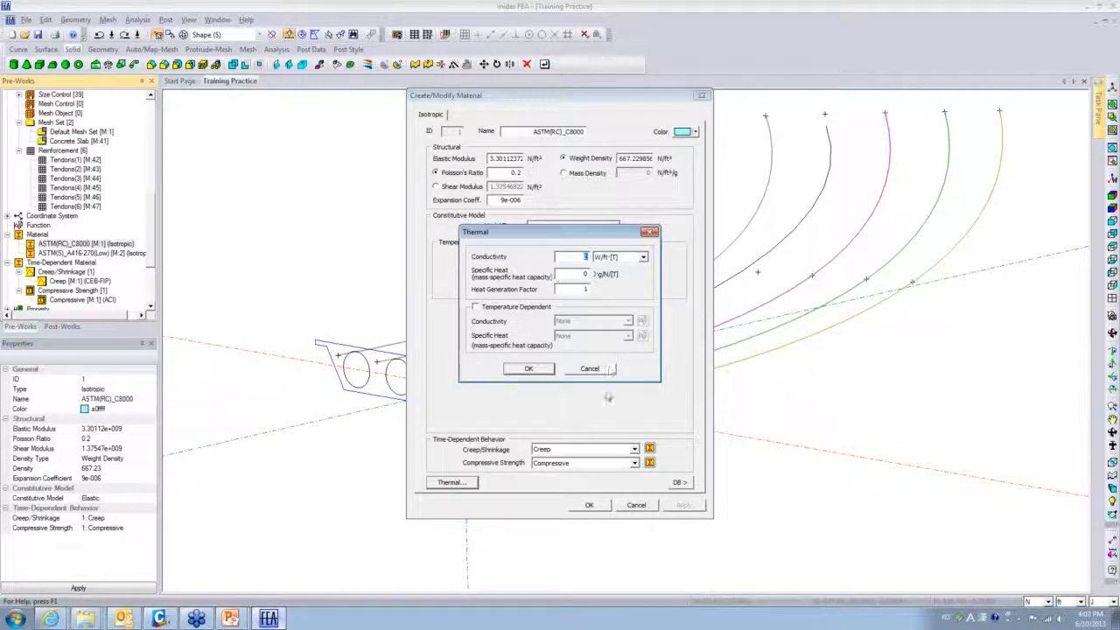
click(593, 370)
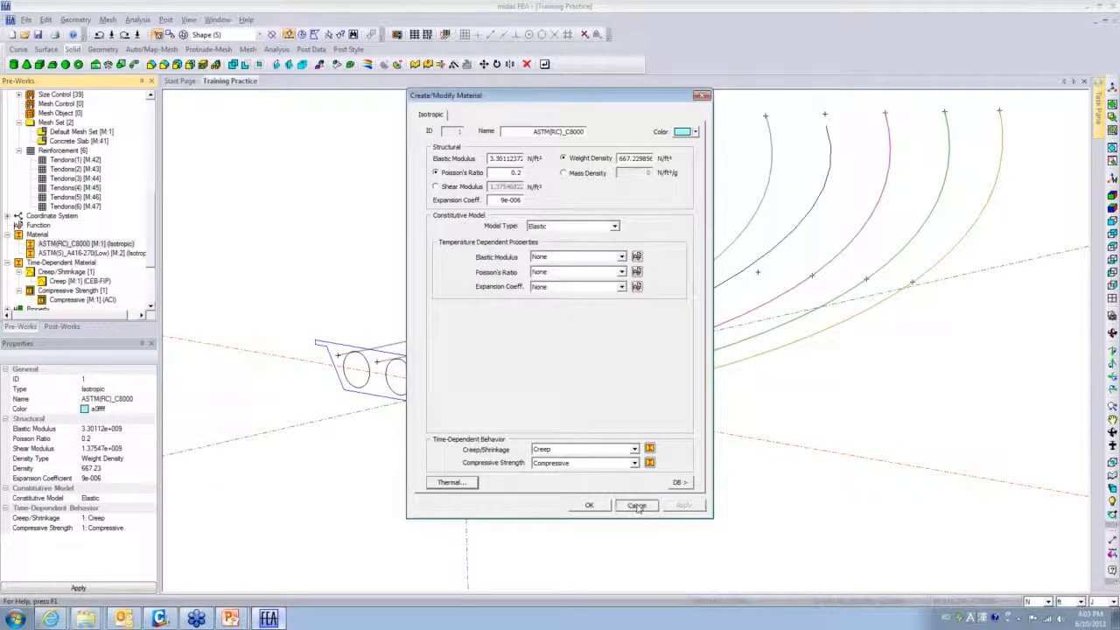
click(637, 505)
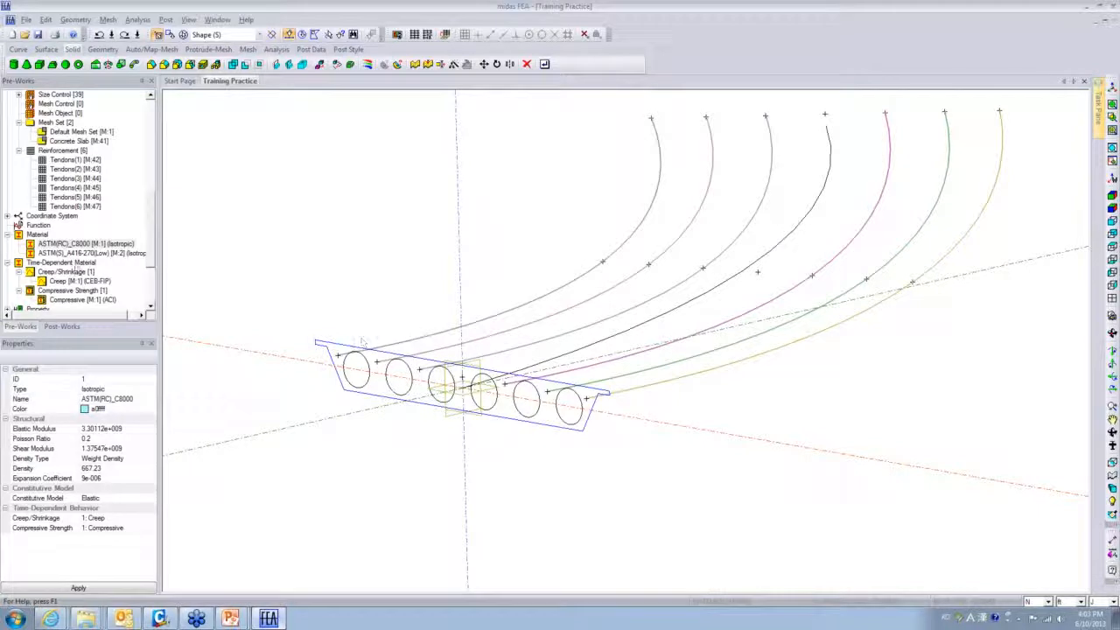
click(69, 253)
- Open ASTM(S)_A416-270(Low)'s properties, keep its Elastic model type, and cancel
right_click(68, 254)
click(96, 316)
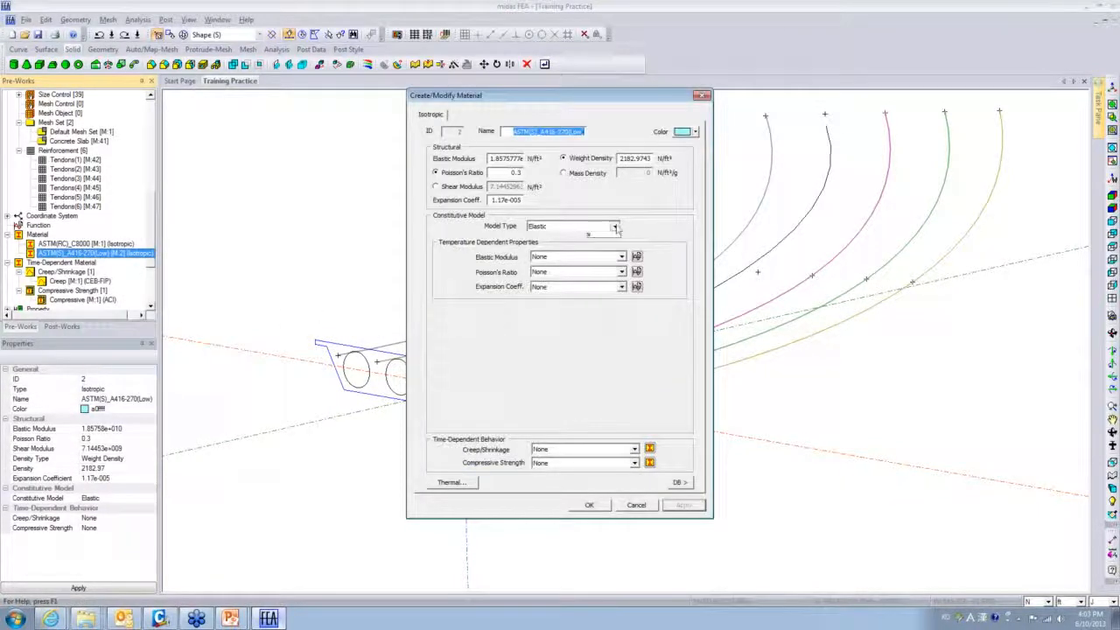
click(616, 226)
click(639, 238)
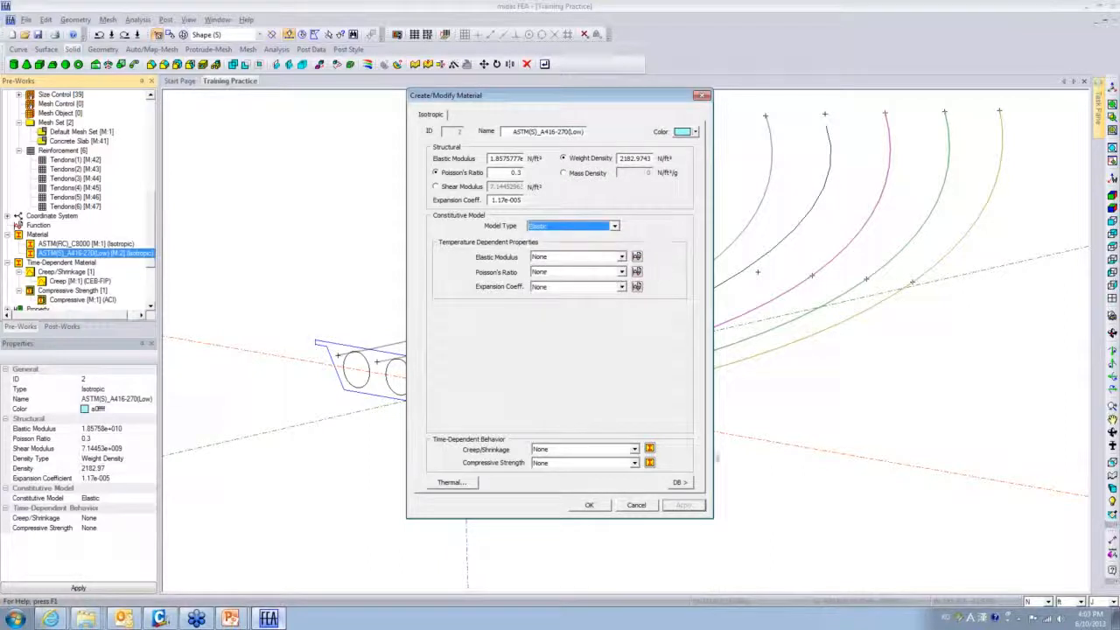
click(637, 506)
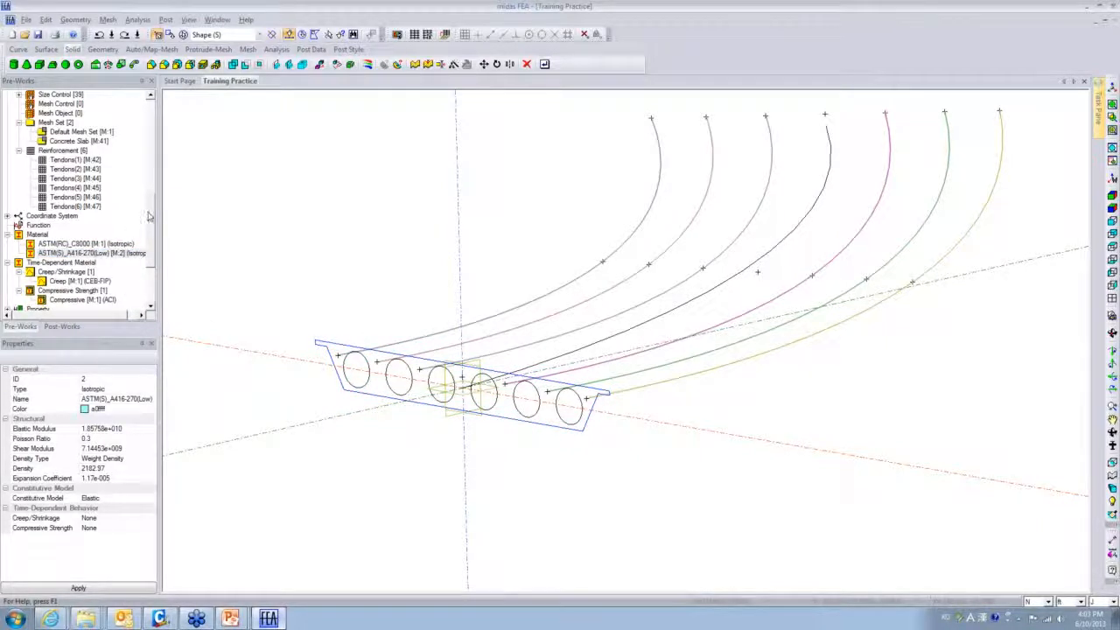
scroll(148, 218, down, 3)
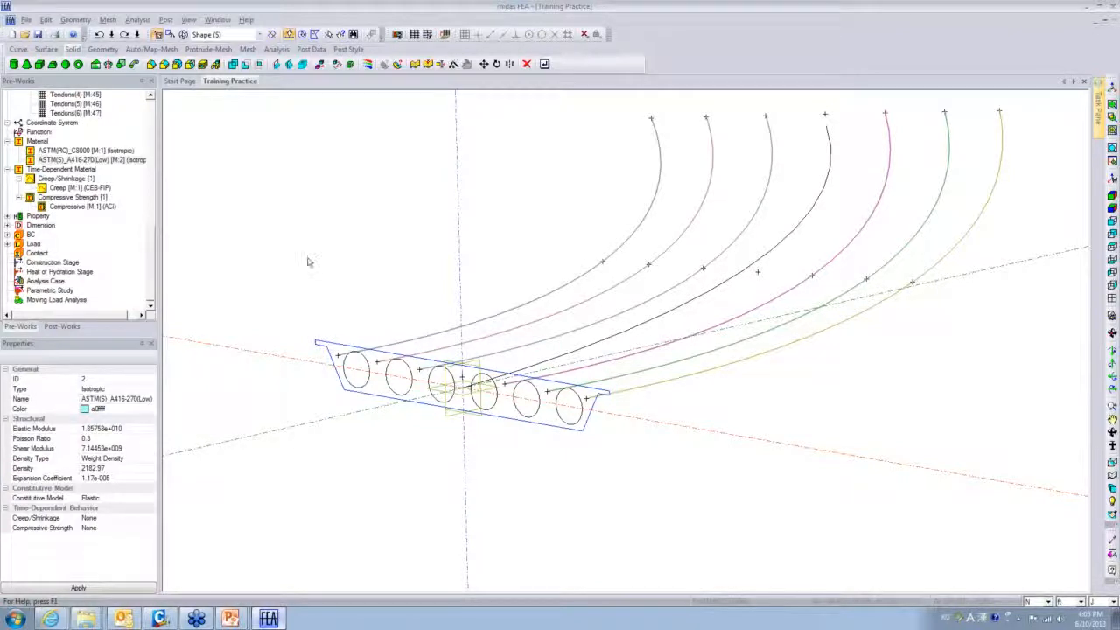
scroll(305, 256, down, 1)
scroll(306, 256, down, 3)
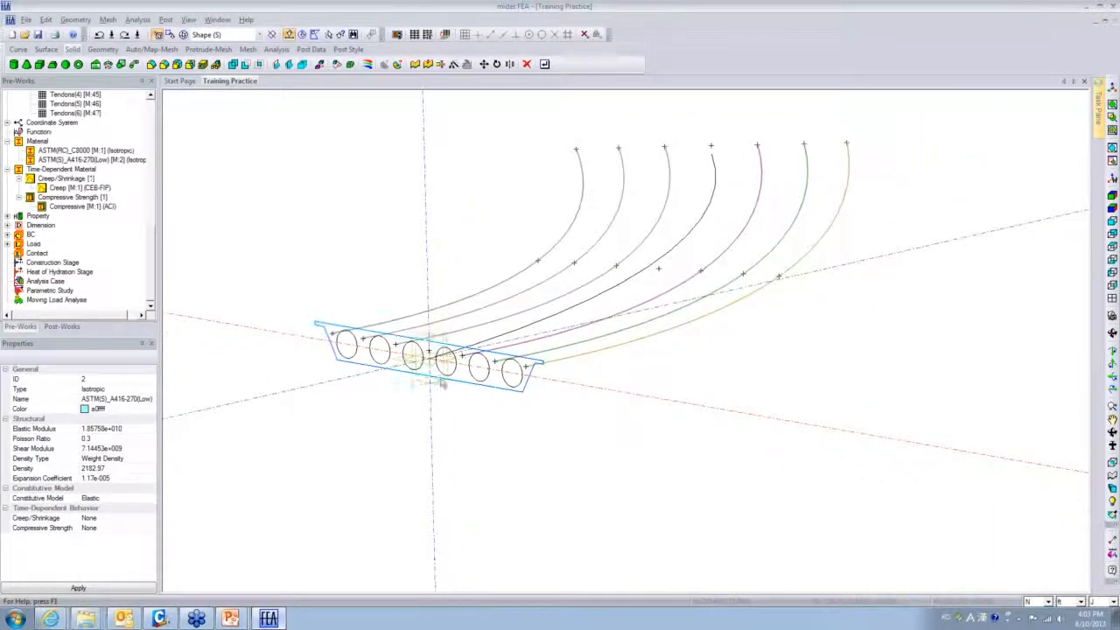
middle_drag(474, 402, 469, 485)
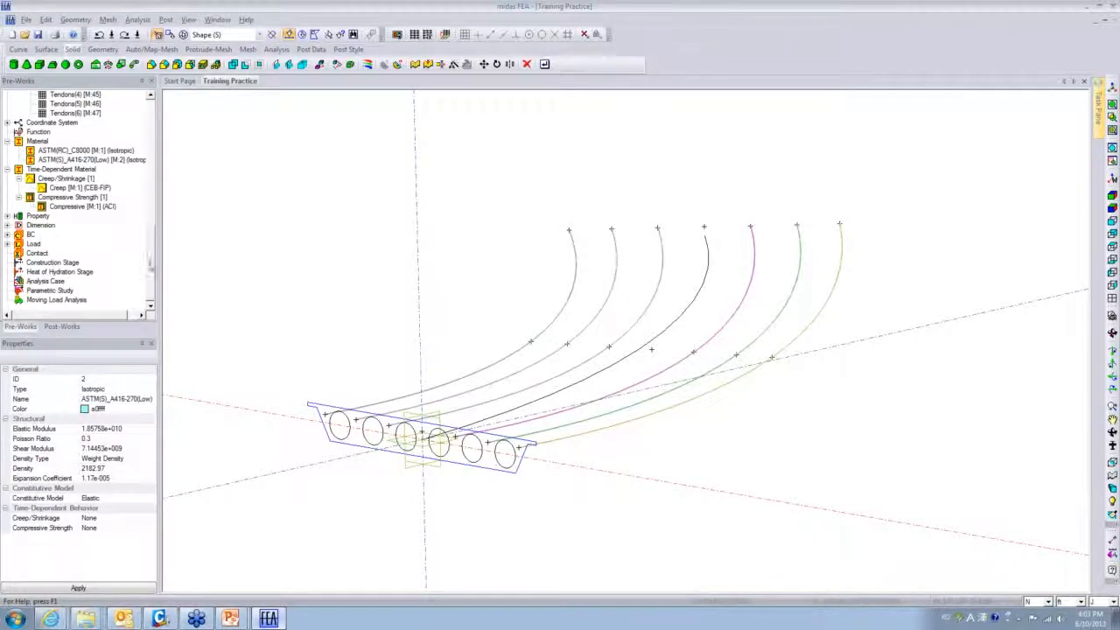
scroll(151, 263, up, 1)
scroll(151, 263, up, 2)
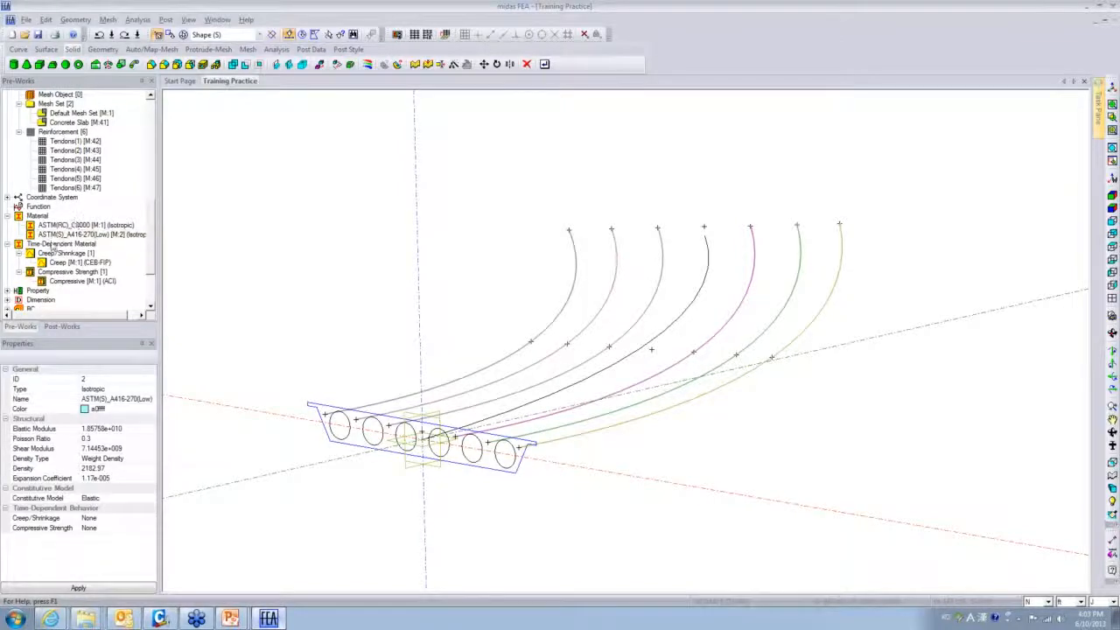
scroll(151, 234, up, 1)
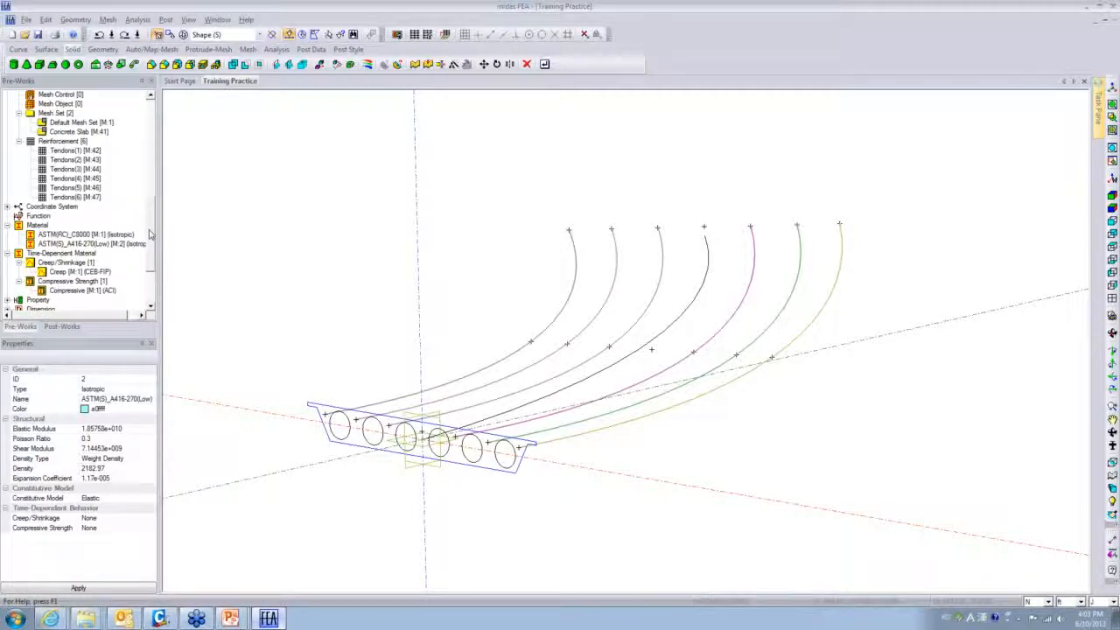
drag(150, 231, 149, 222)
right_click(64, 160)
- Show the Concrete Slab mesh, view it obliquely, then switch to midas Civil
click(98, 181)
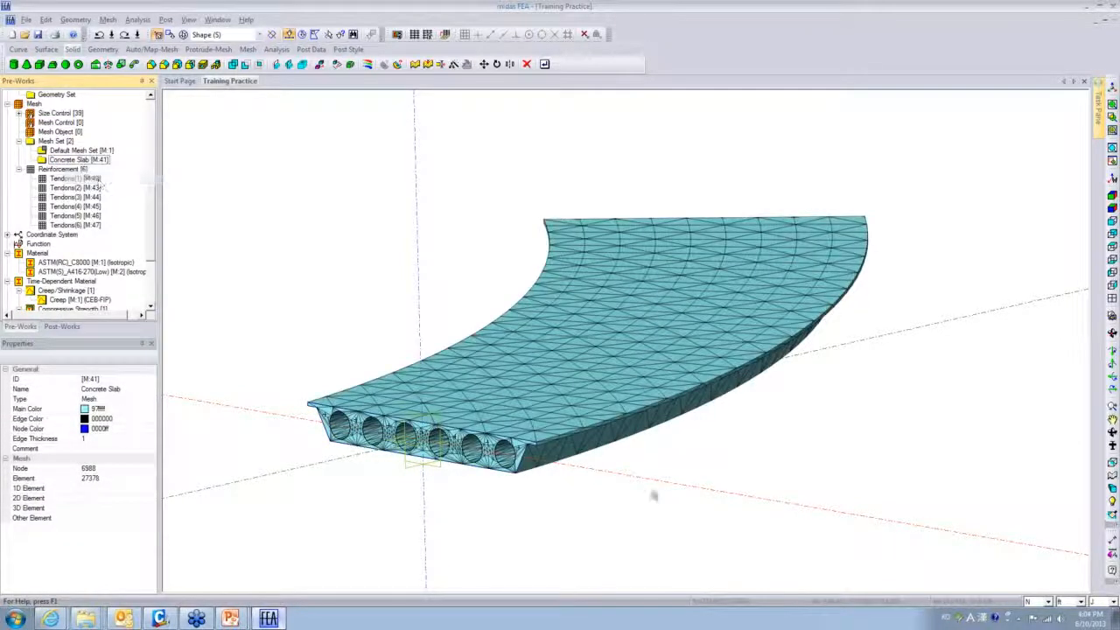
middle_drag(558, 520, 504, 565)
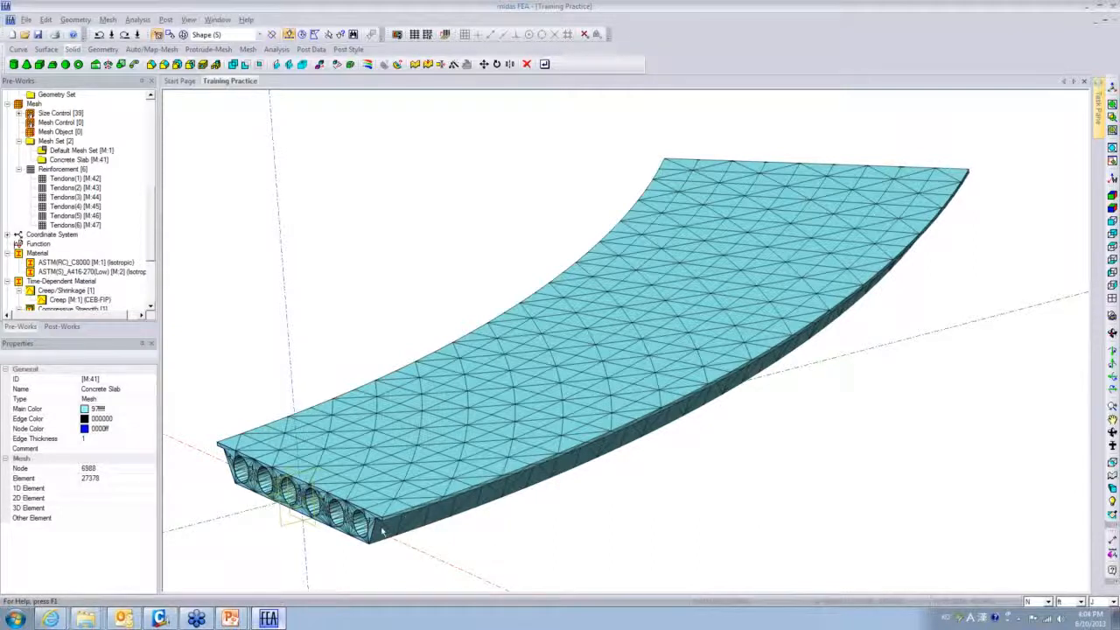
click(160, 619)
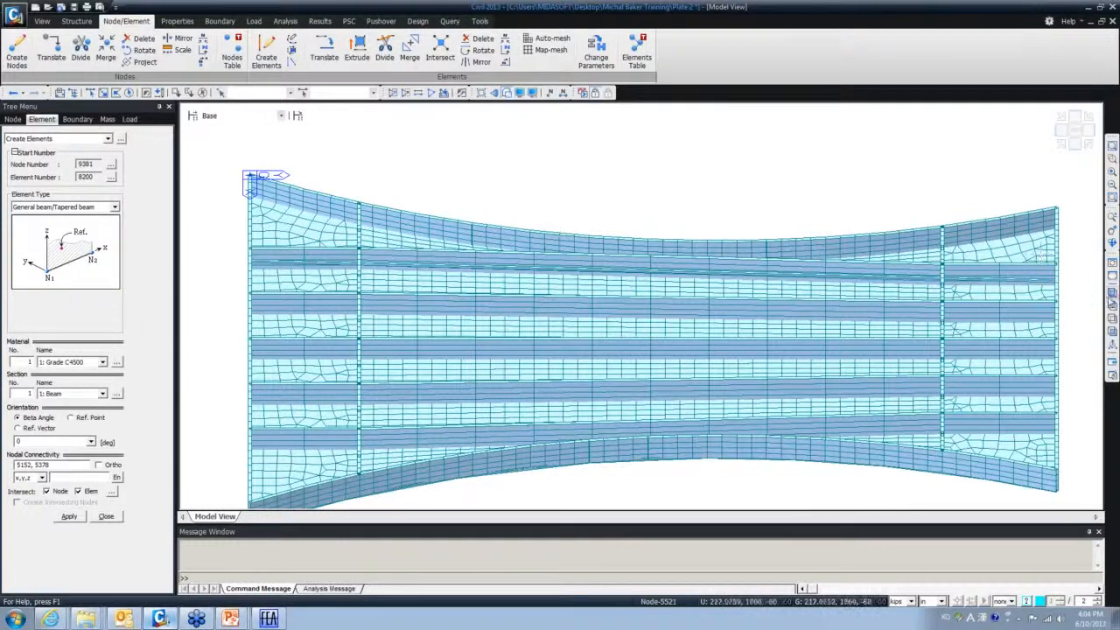
- Display the Final Mode (Time Dependent) curved deck in isometric 3-D view
click(1114, 300)
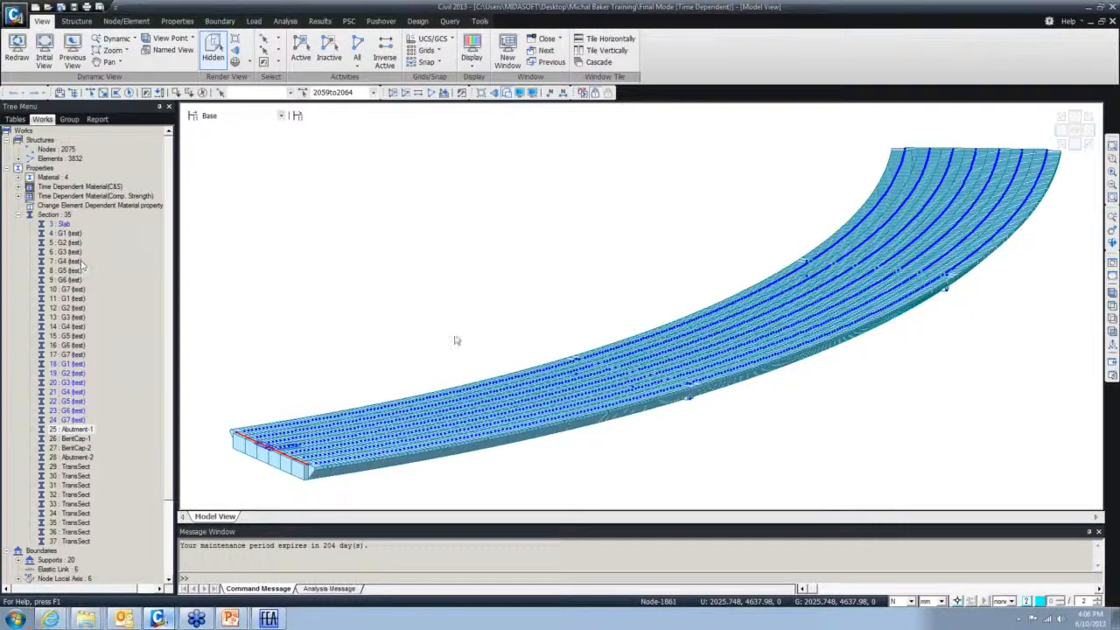
- Frame the curved deck and select BentCap-1, Abutment-2 and BentCap-2 from the Works tree
ctrl+middle_drag(521, 298, 578, 335)
middle_drag(528, 365, 650, 342)
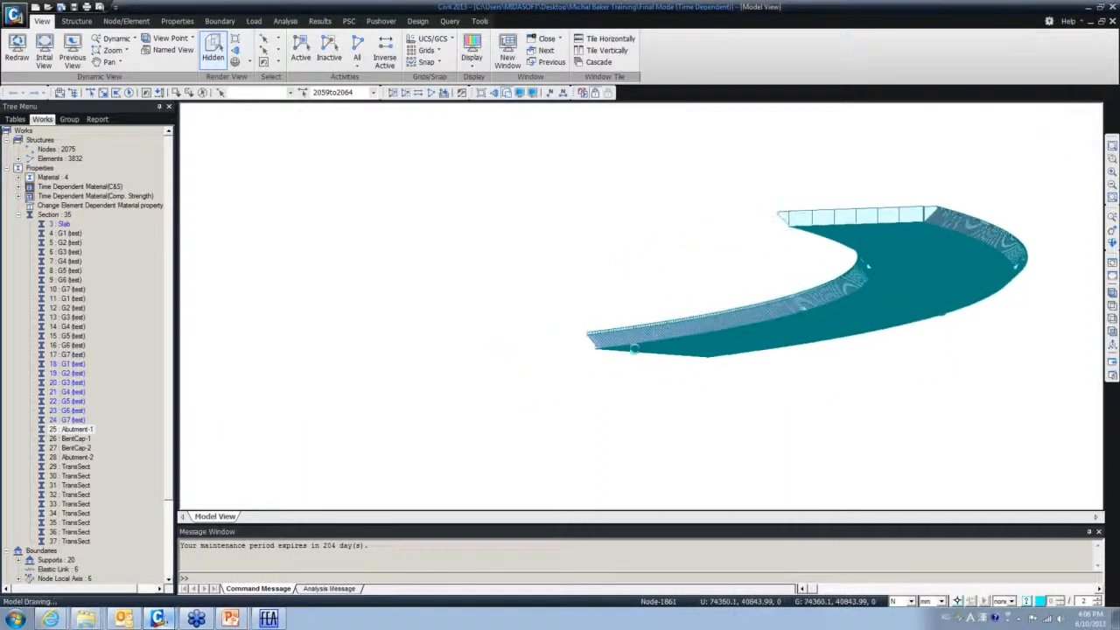
ctrl+middle_drag(575, 381, 539, 400)
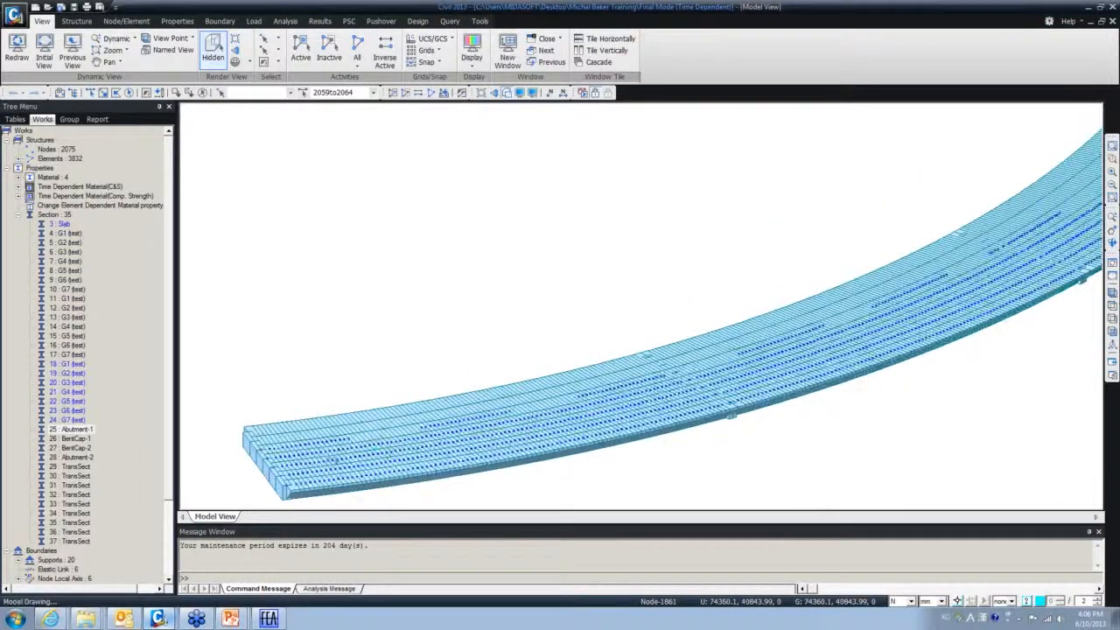
middle_drag(377, 444, 438, 396)
scroll(311, 450, up, 5)
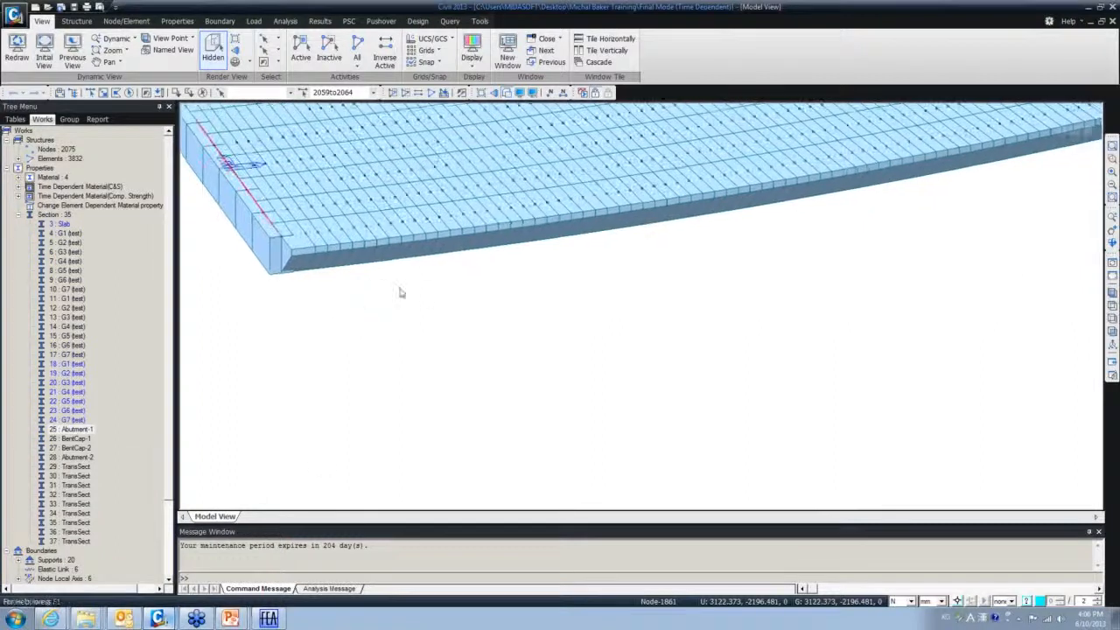
middle_drag(454, 338, 574, 444)
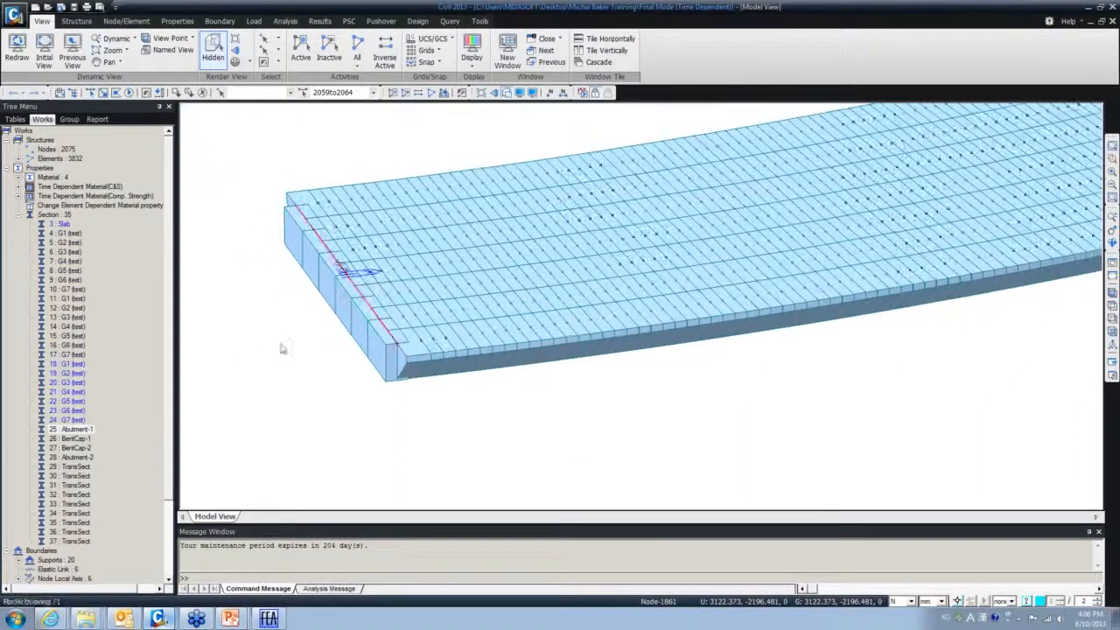
double_click(75, 439)
click(72, 457)
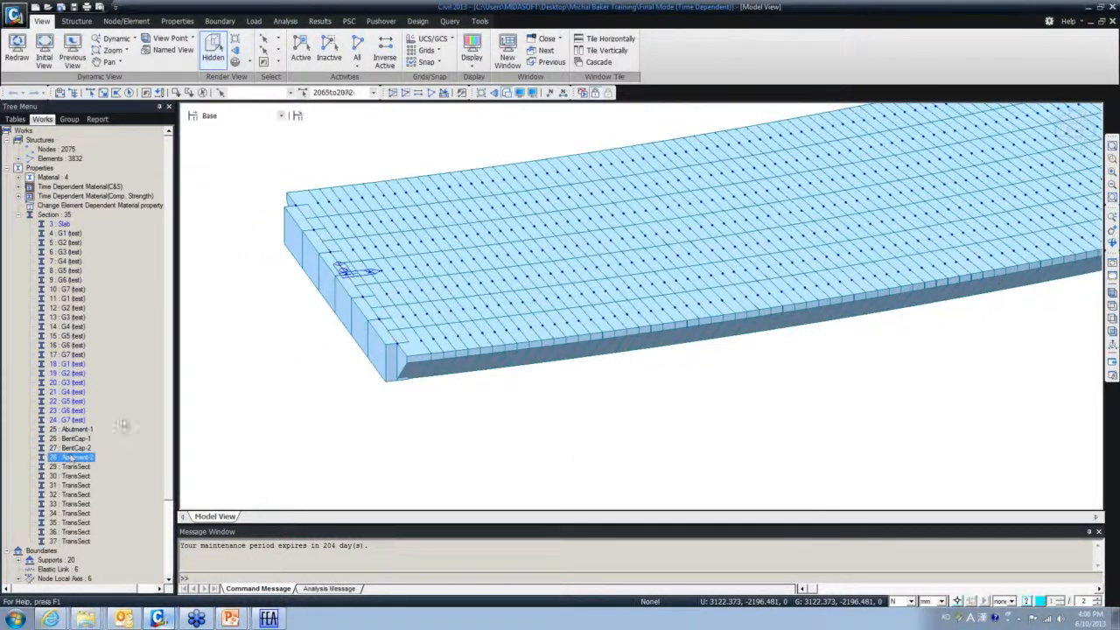
double_click(78, 448)
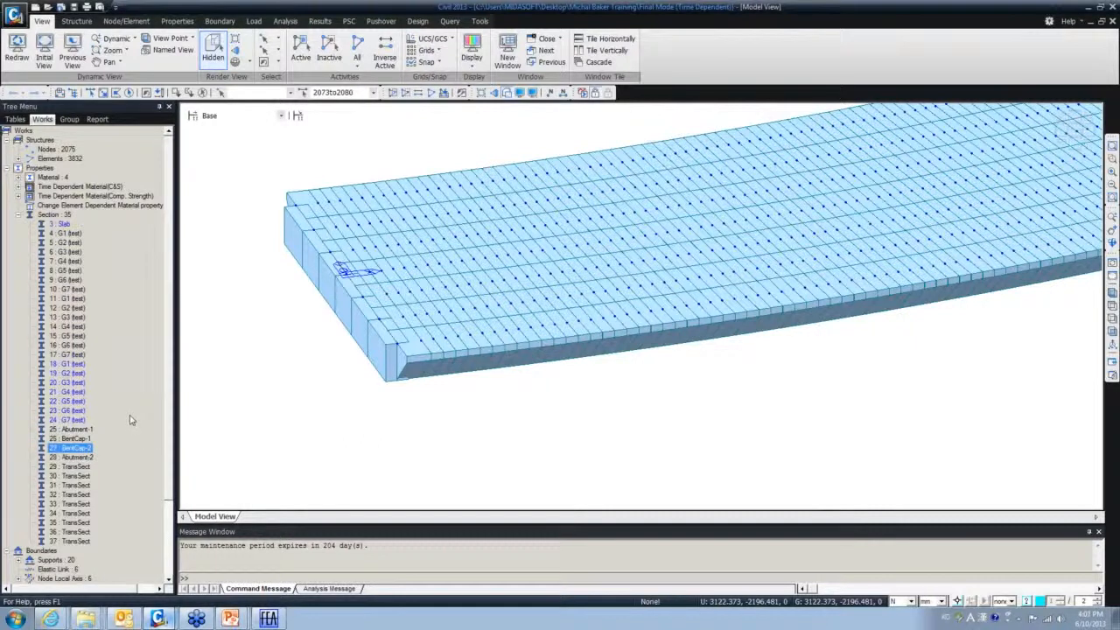
mouse_move(470, 310)
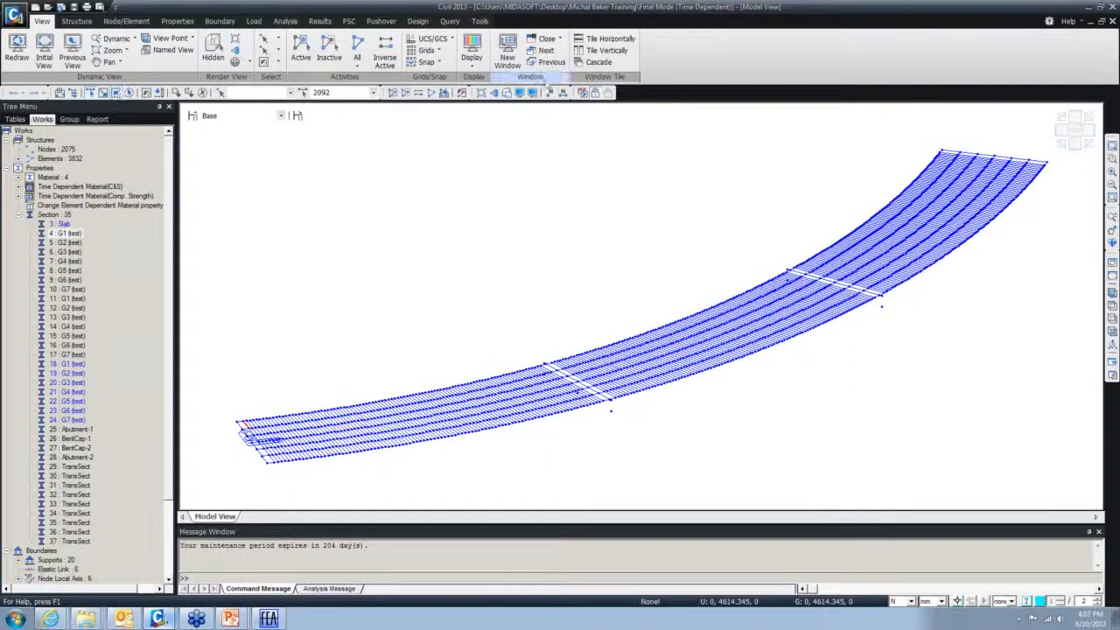
- Toggle hidden-surface rendering, turn off node display, and re-angle the shaded deck
click(507, 95)
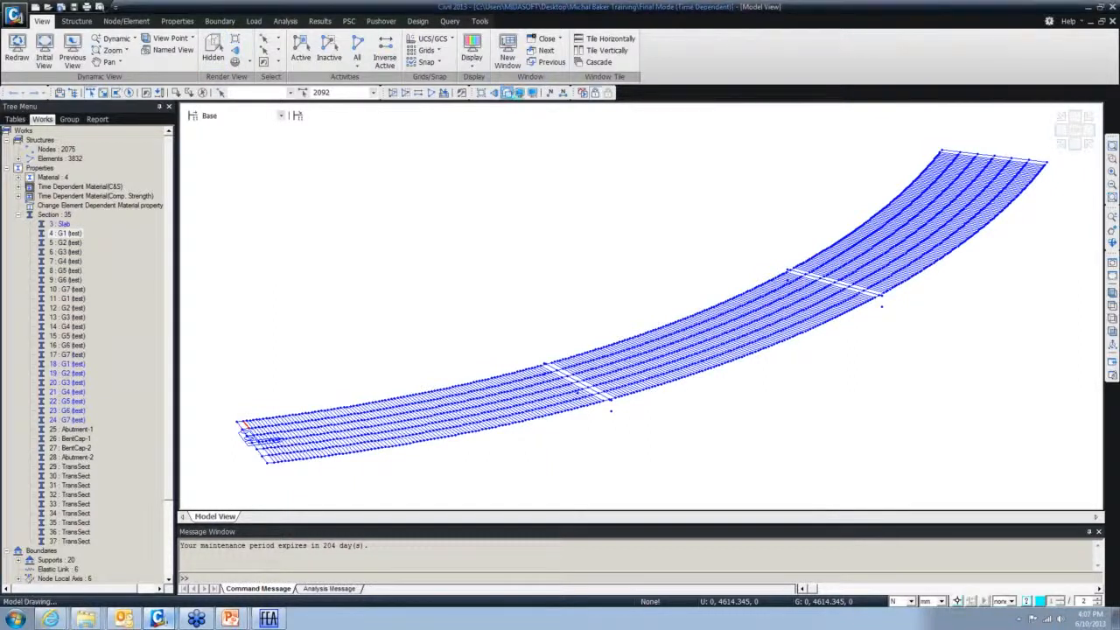
click(521, 95)
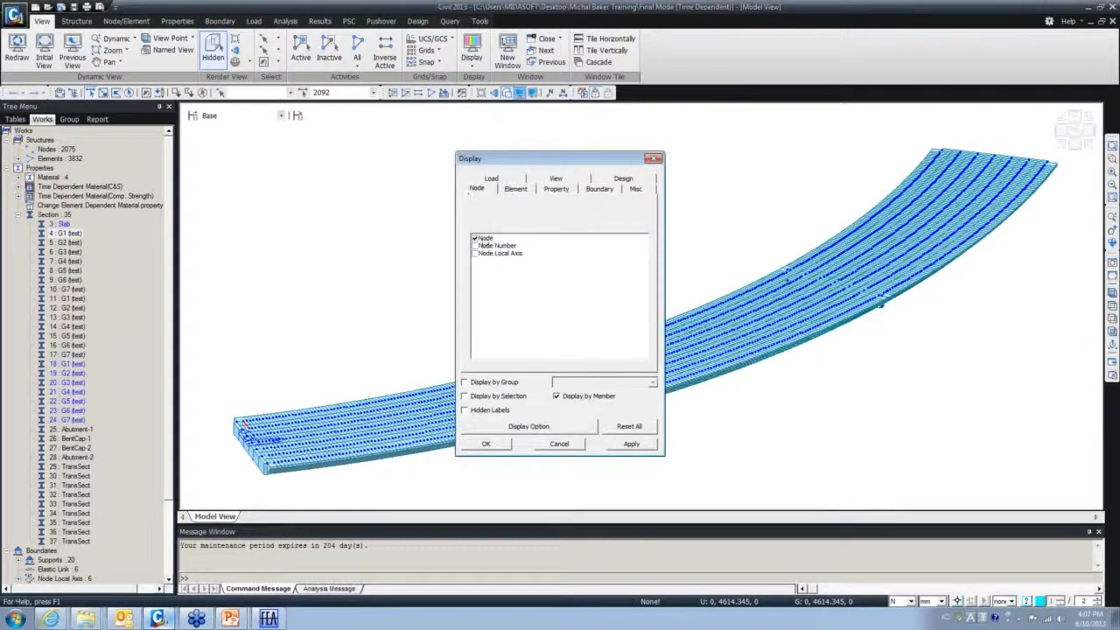
click(476, 239)
click(486, 443)
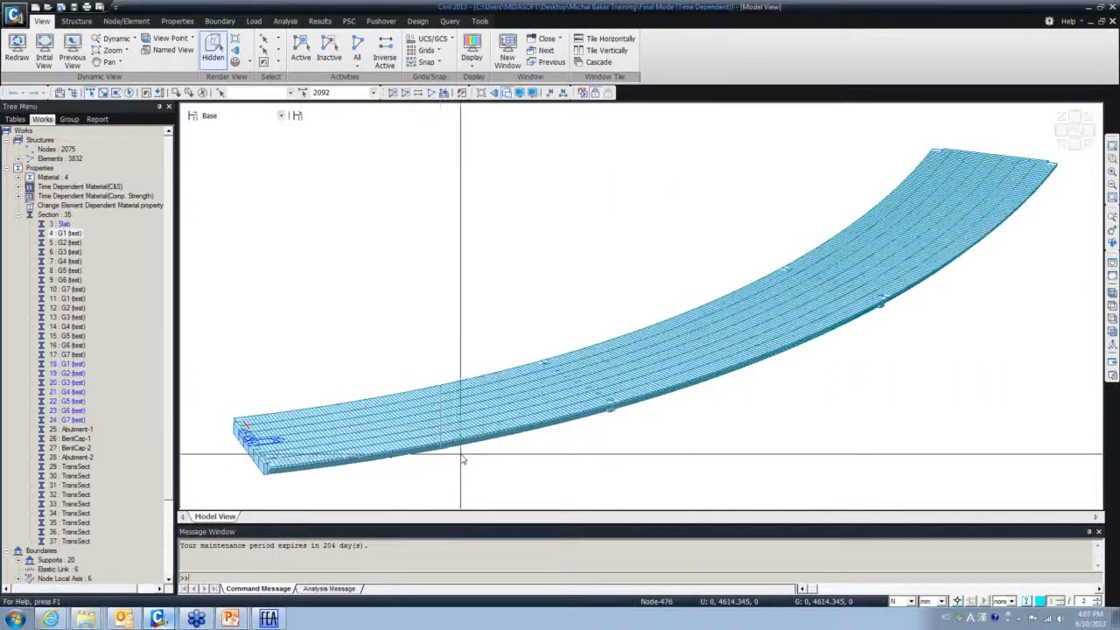
middle_drag(460, 458, 401, 416)
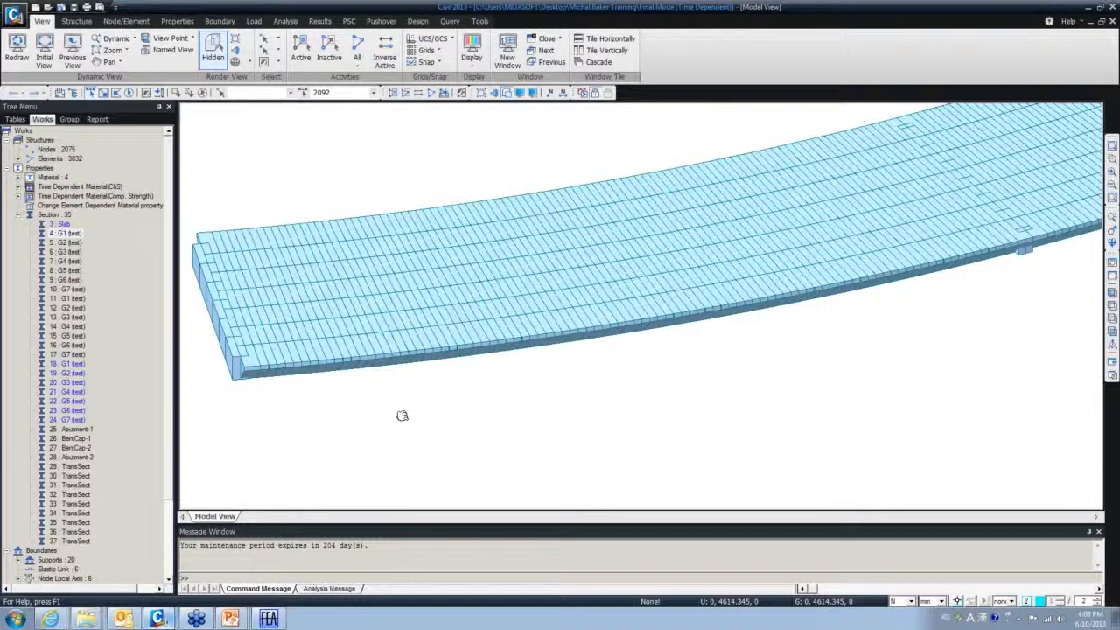
mouse_move(401, 416)
middle_down()
mouse_move(368, 420)
mouse_move(415, 428)
middle_up()
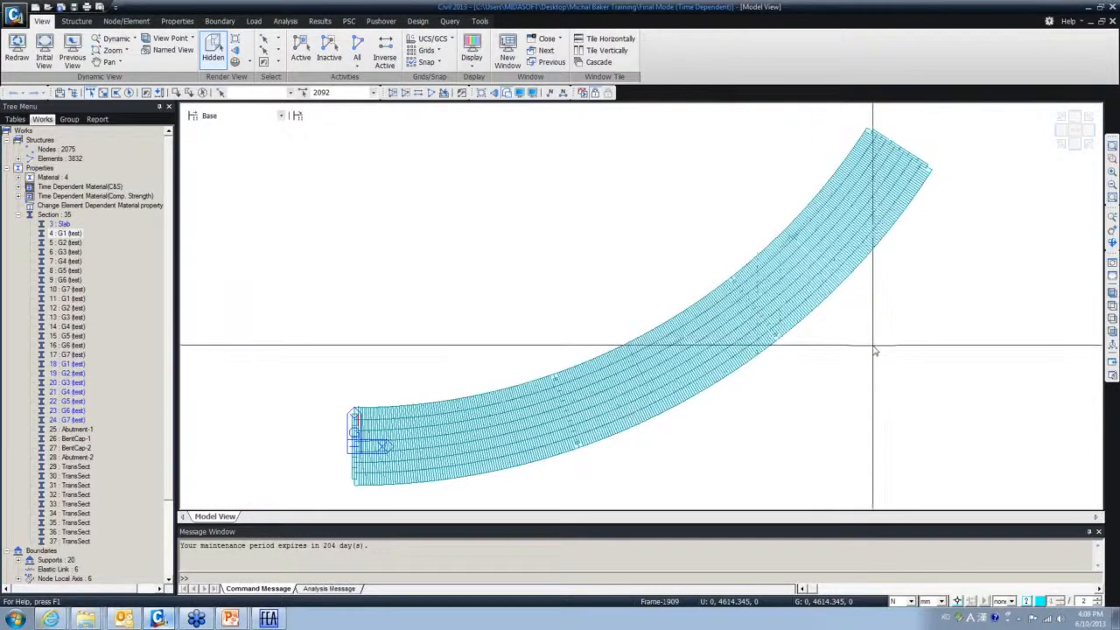
- Window-select all deck elements, Inverse Activate them, and switch to Top view
scroll(863, 386, down, 3)
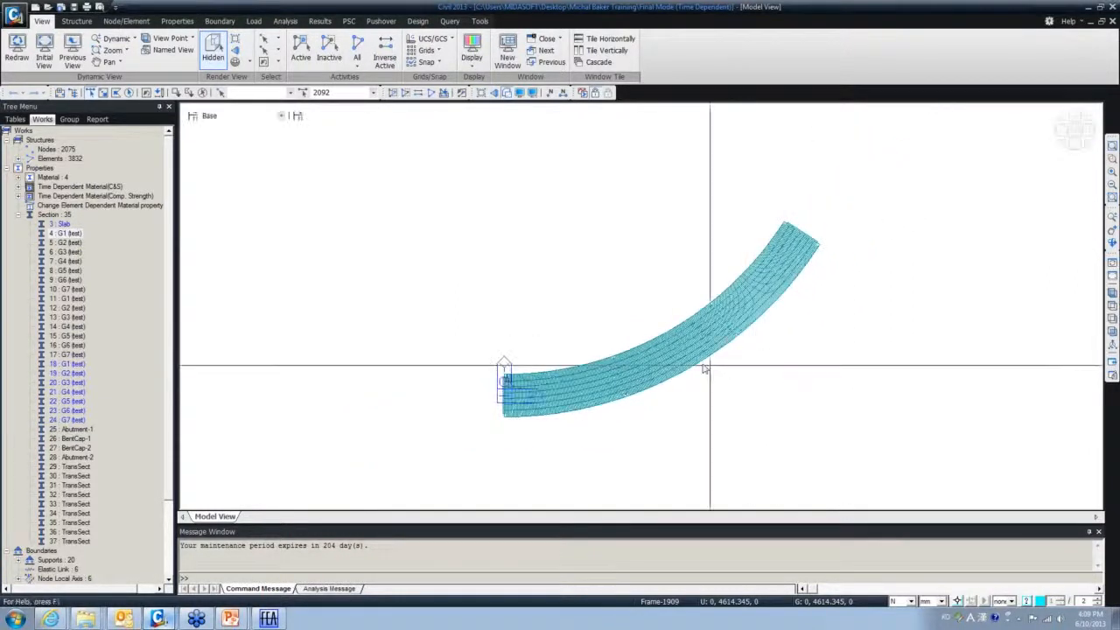
drag(862, 460, 455, 213)
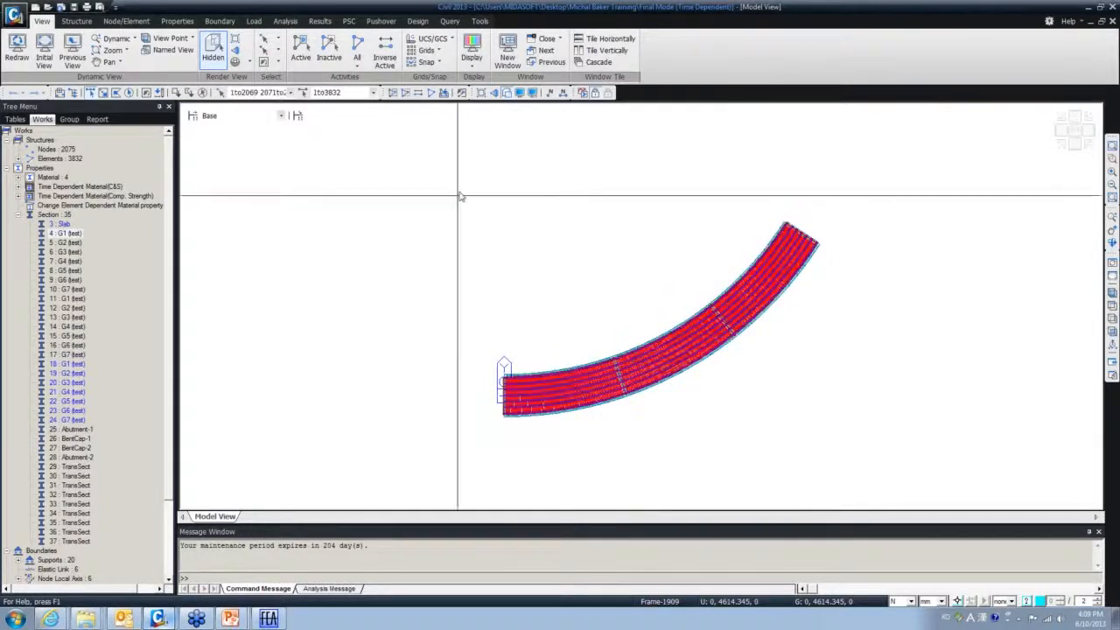
click(408, 97)
ctrl+middle_drag(604, 287, 558, 302)
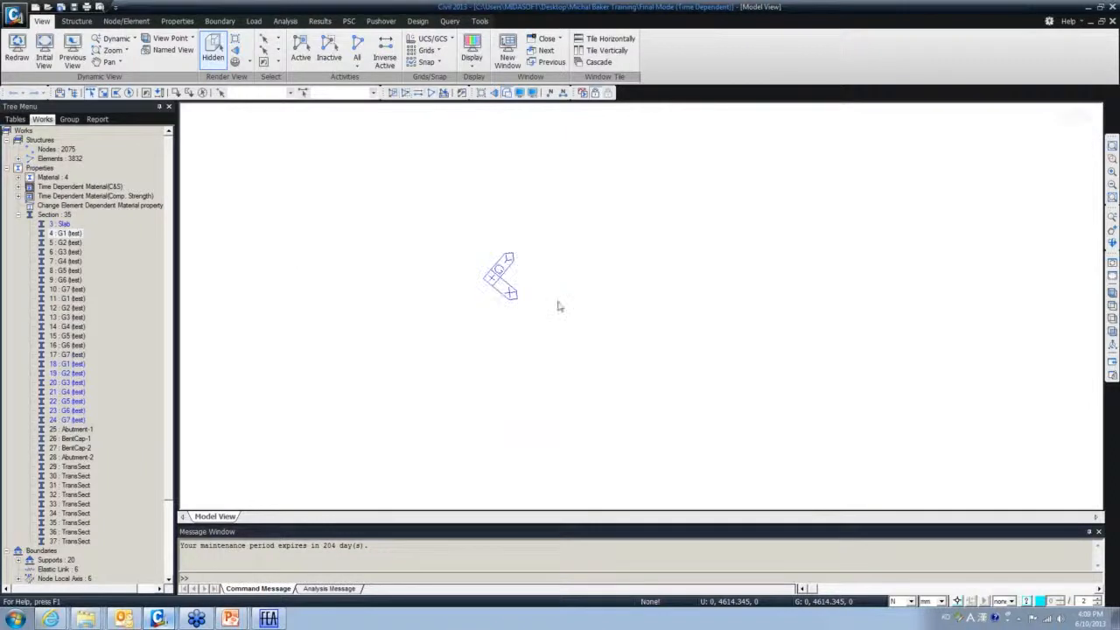
click(1112, 308)
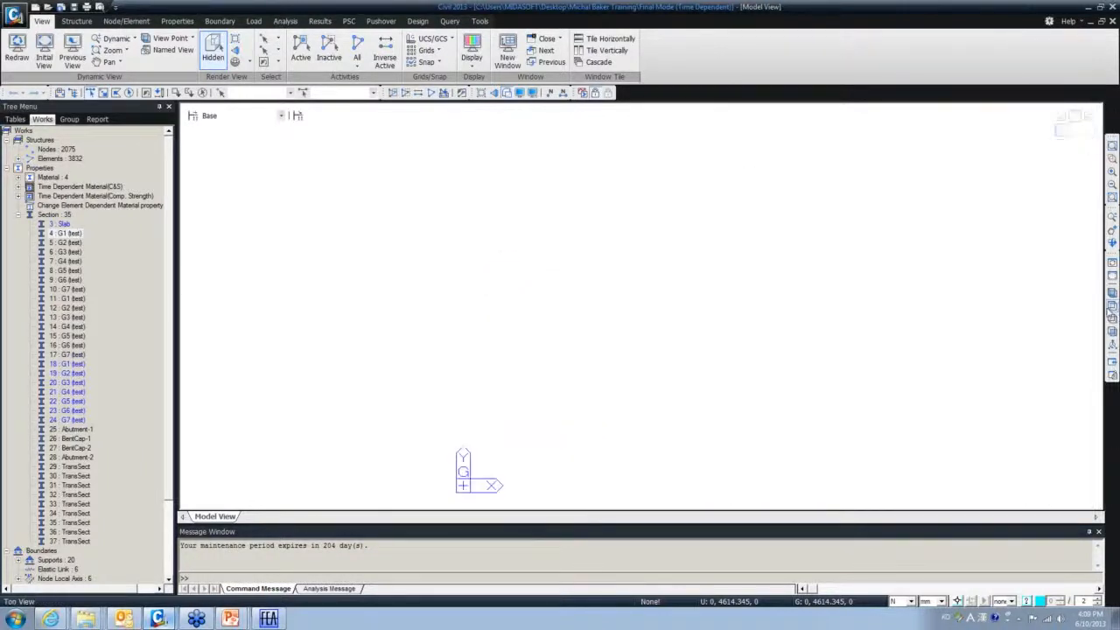
- Open Create Nodes from the canvas menu and set units to ft and kips
right_click(206, 175)
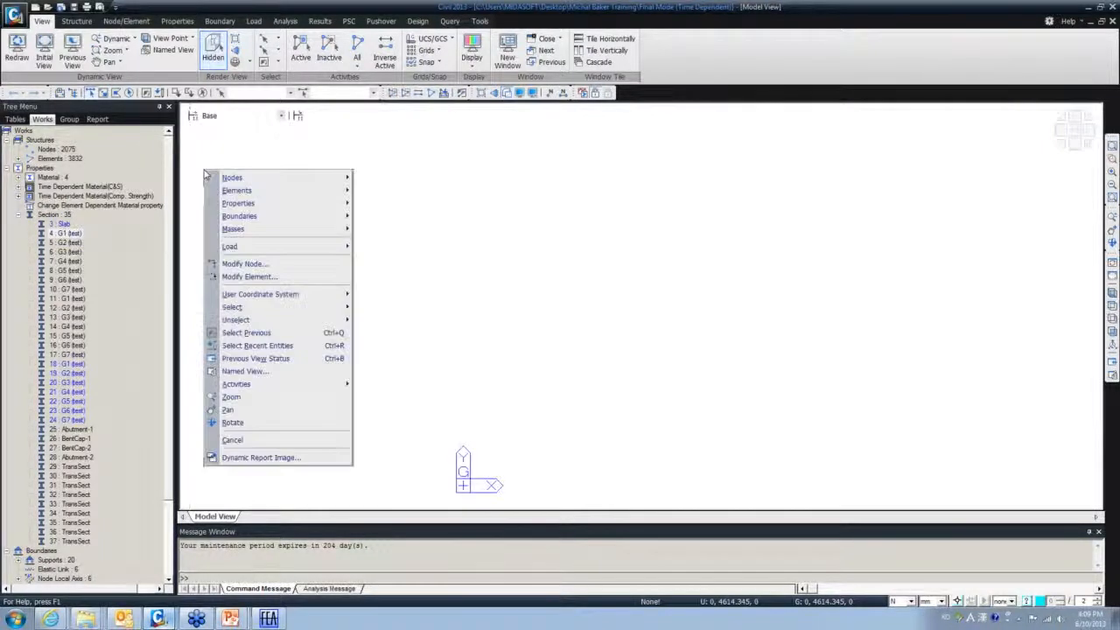
click(377, 178)
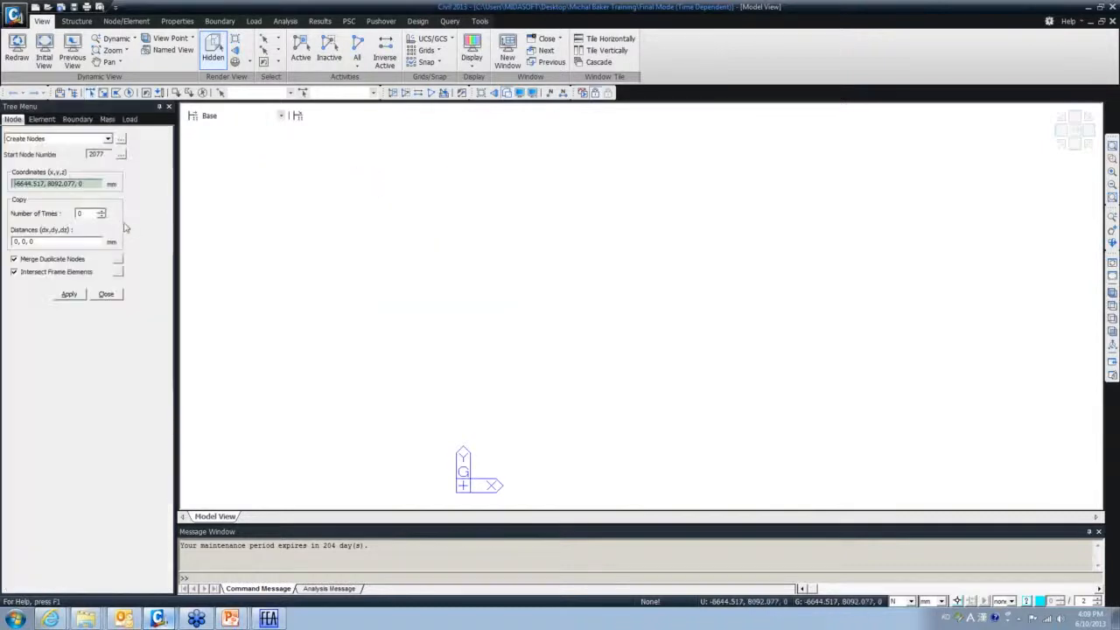
click(942, 601)
click(930, 593)
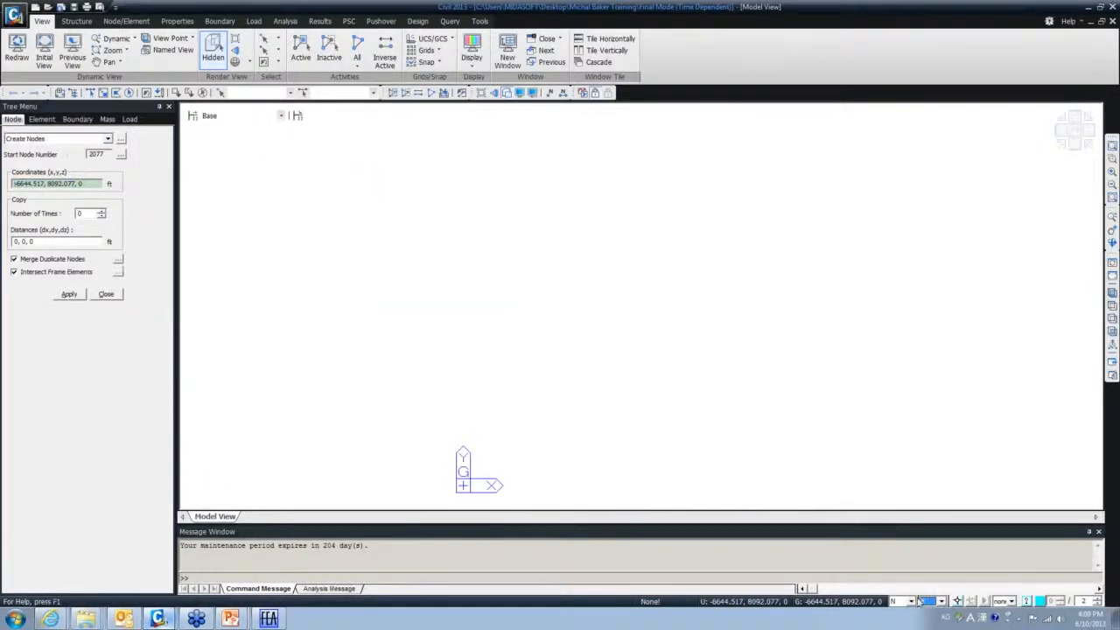
click(911, 601)
click(901, 592)
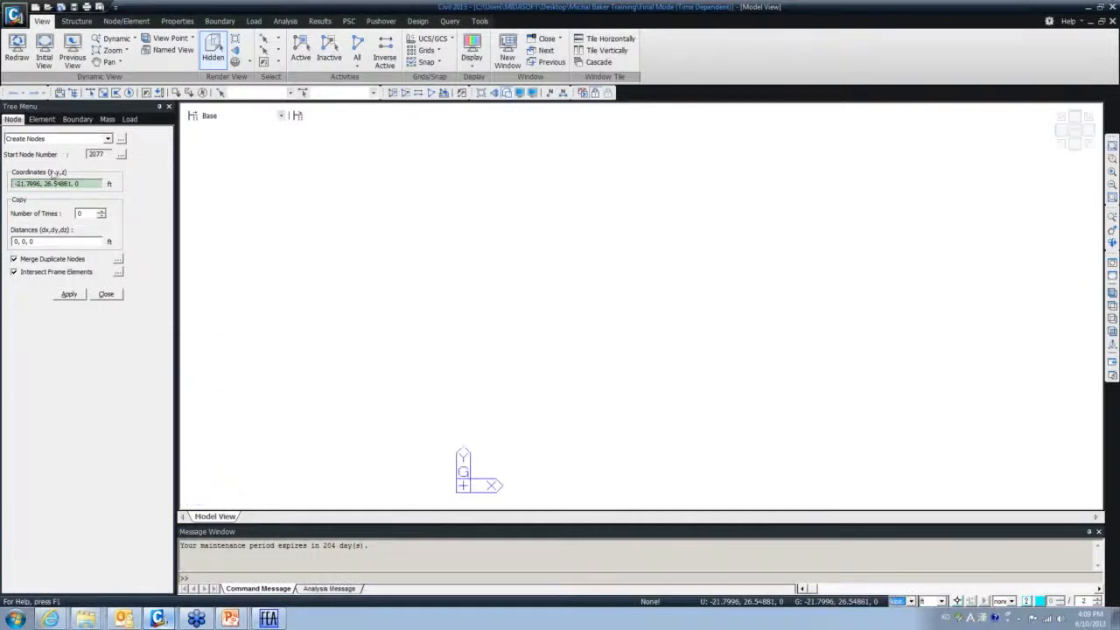
- Create nodes at 0,0,0, 100,0,0 and 50,10,0
drag(88, 185, 18, 183)
text(0)
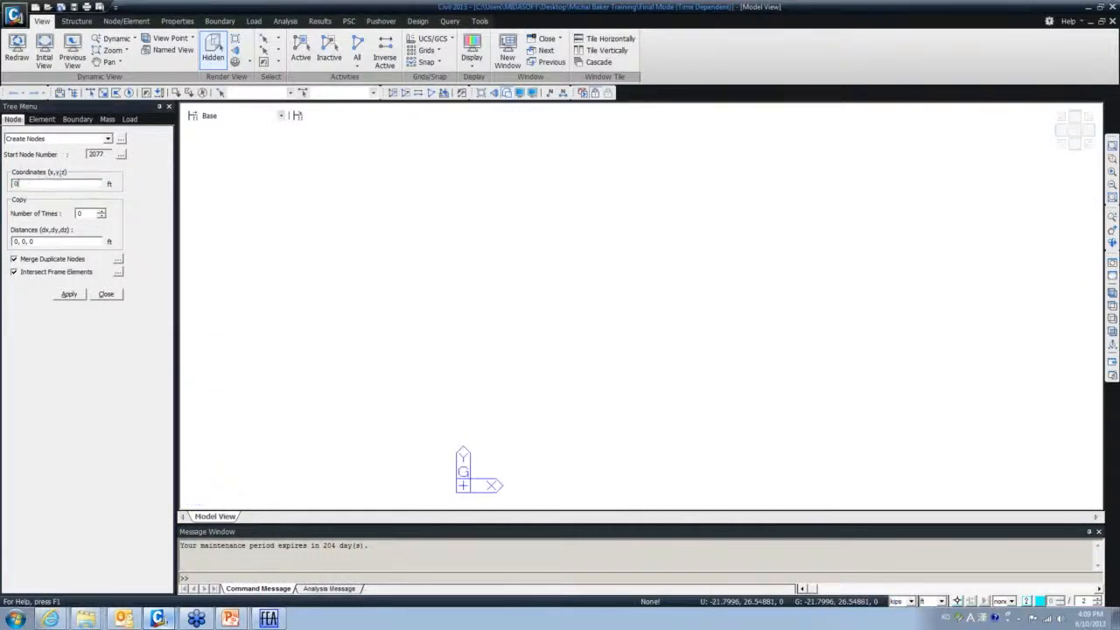
text( 0 0)
click(63, 295)
click(15, 184)
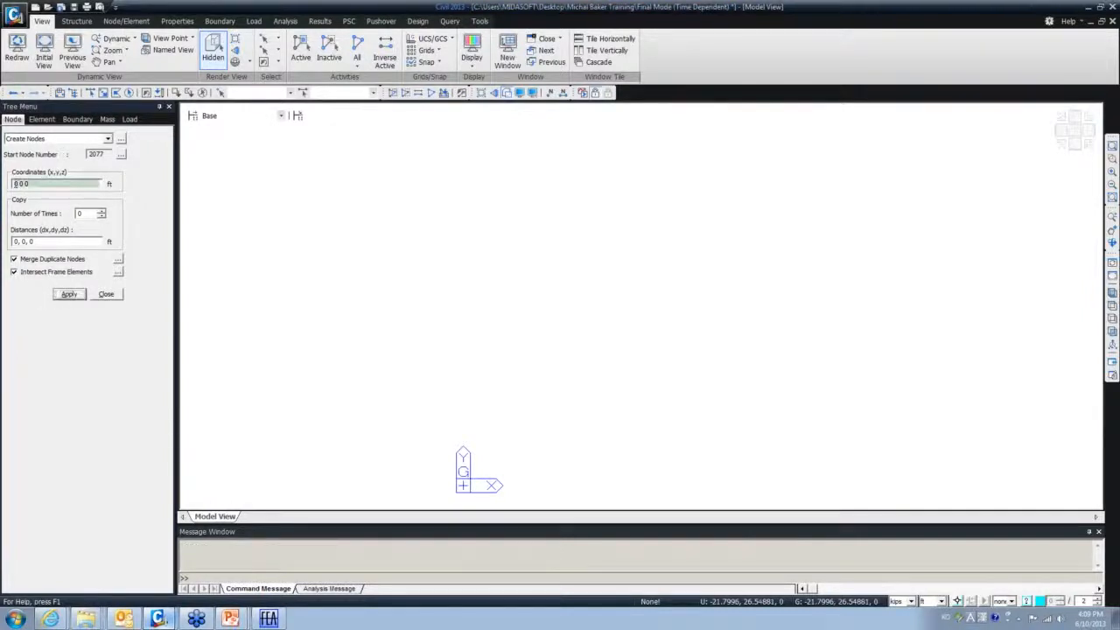
text(10)
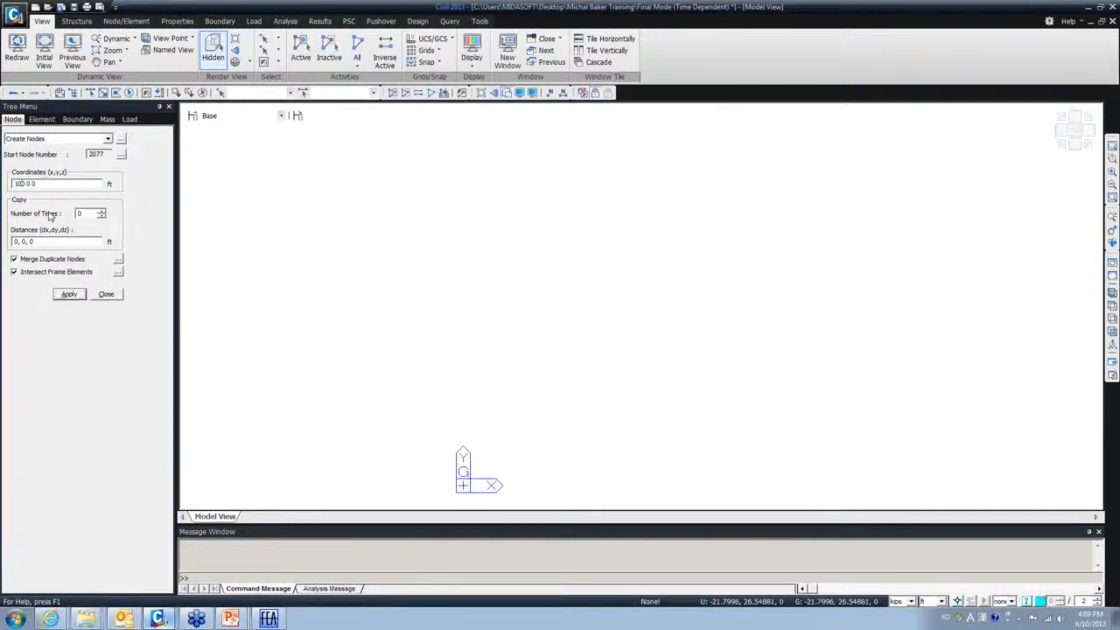
click(69, 294)
click(23, 184)
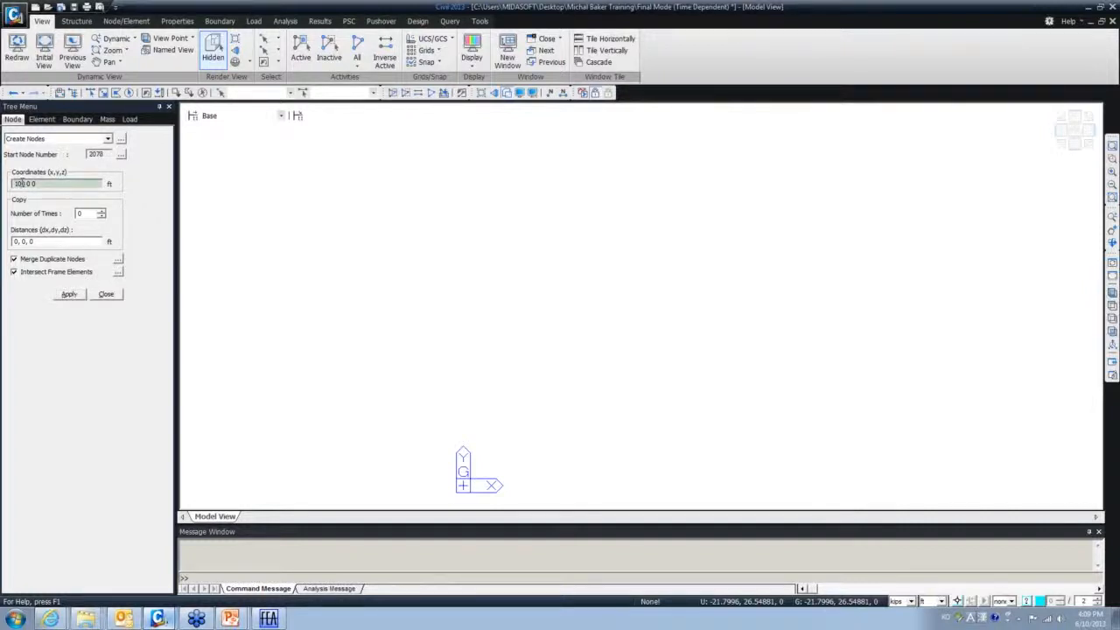
double_click(17, 184)
text(50 )
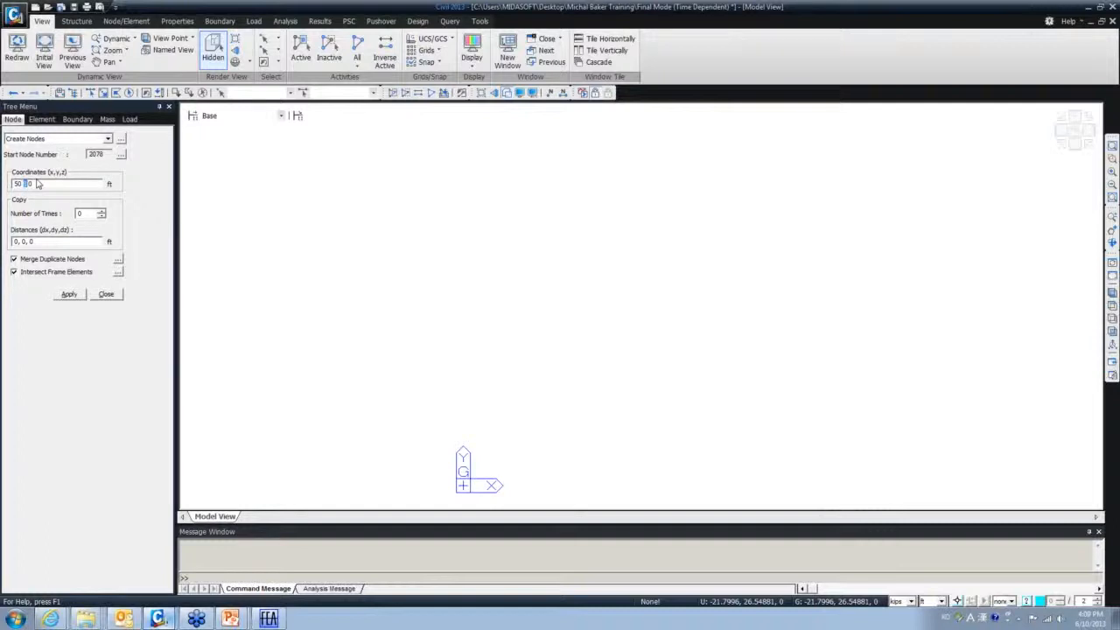
text(5)
text(0 0)
click(67, 295)
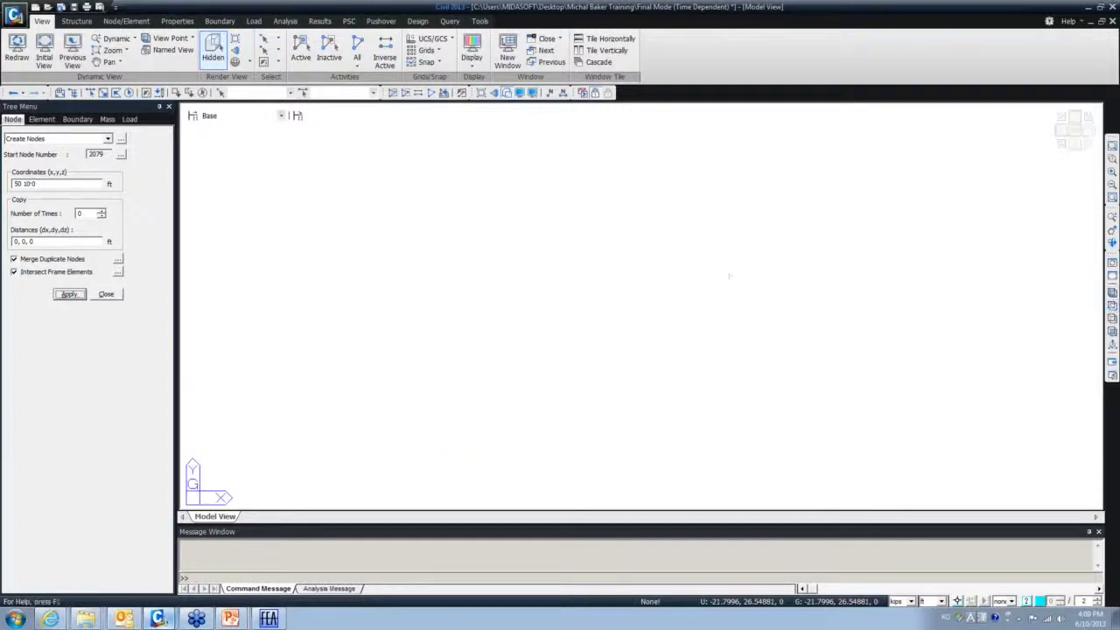
- Turn on node display, fit the model in view and switch to Top View
click(520, 92)
click(475, 238)
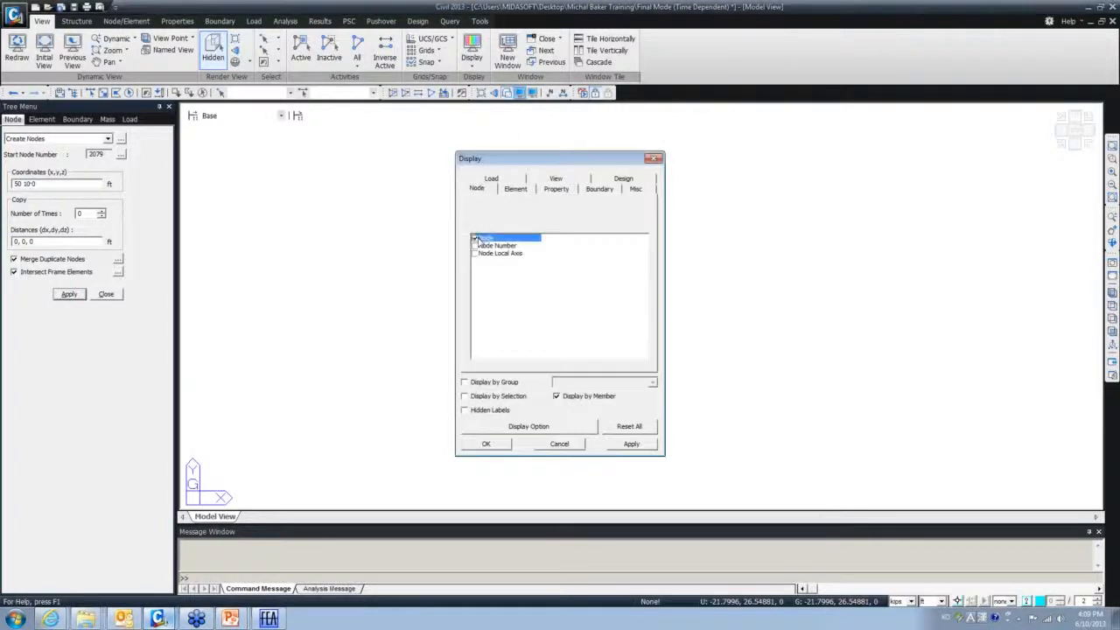
click(486, 444)
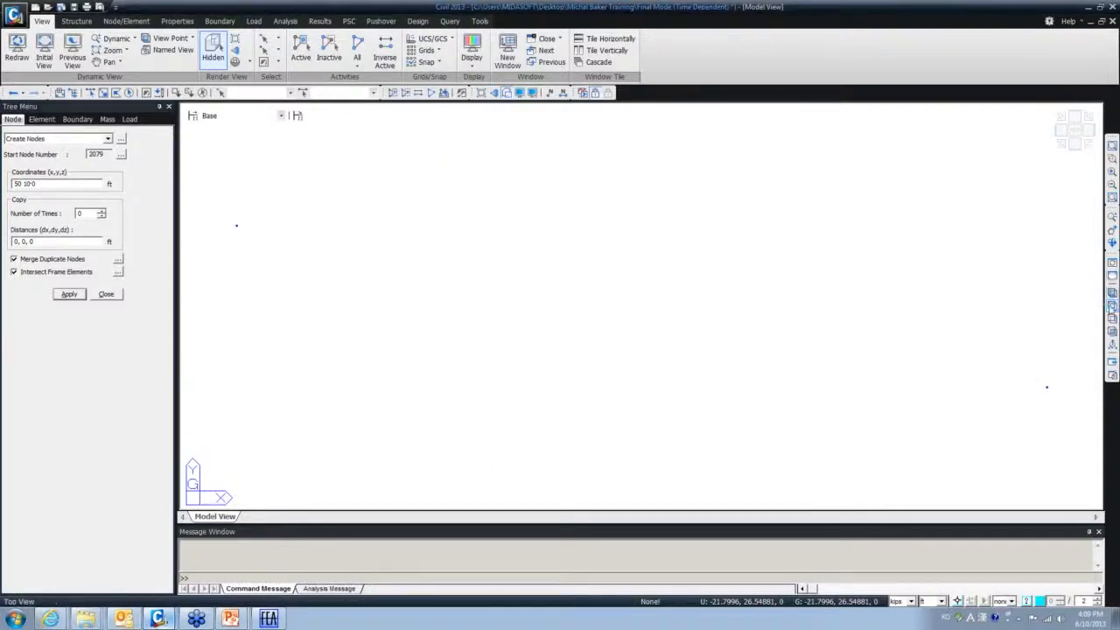
scroll(822, 293, down, 3)
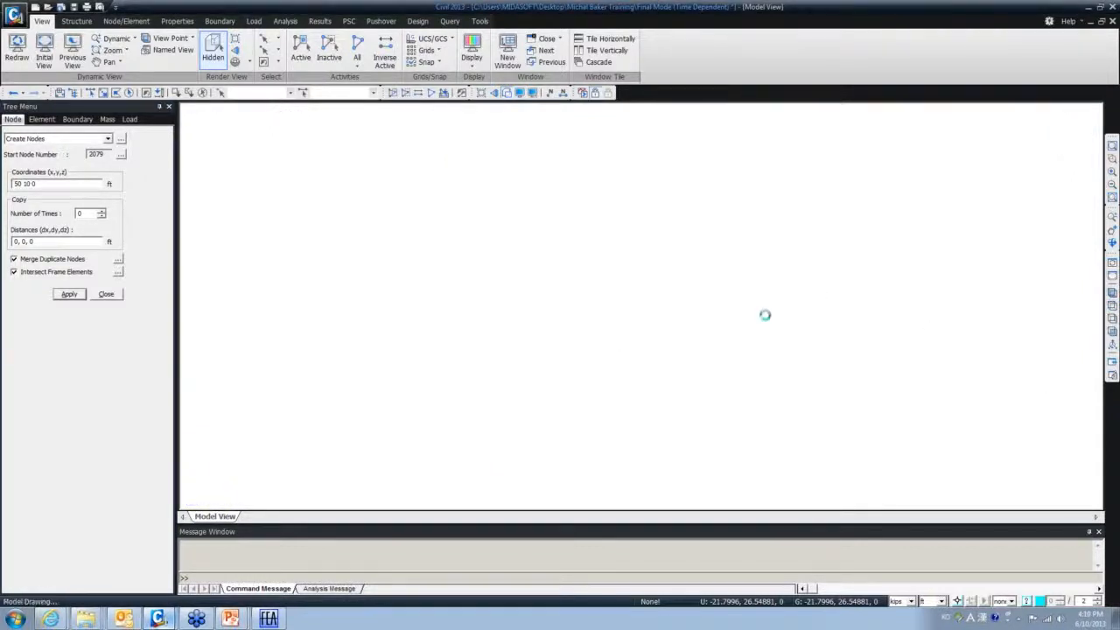
click(57, 183)
scroll(675, 307, down, 3)
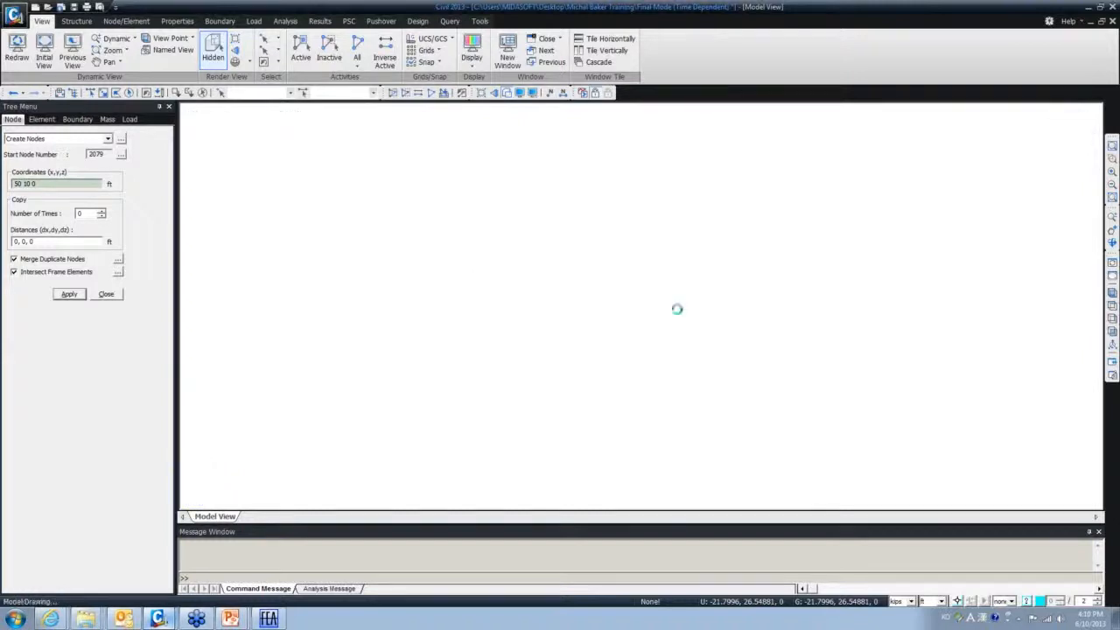
click(1112, 292)
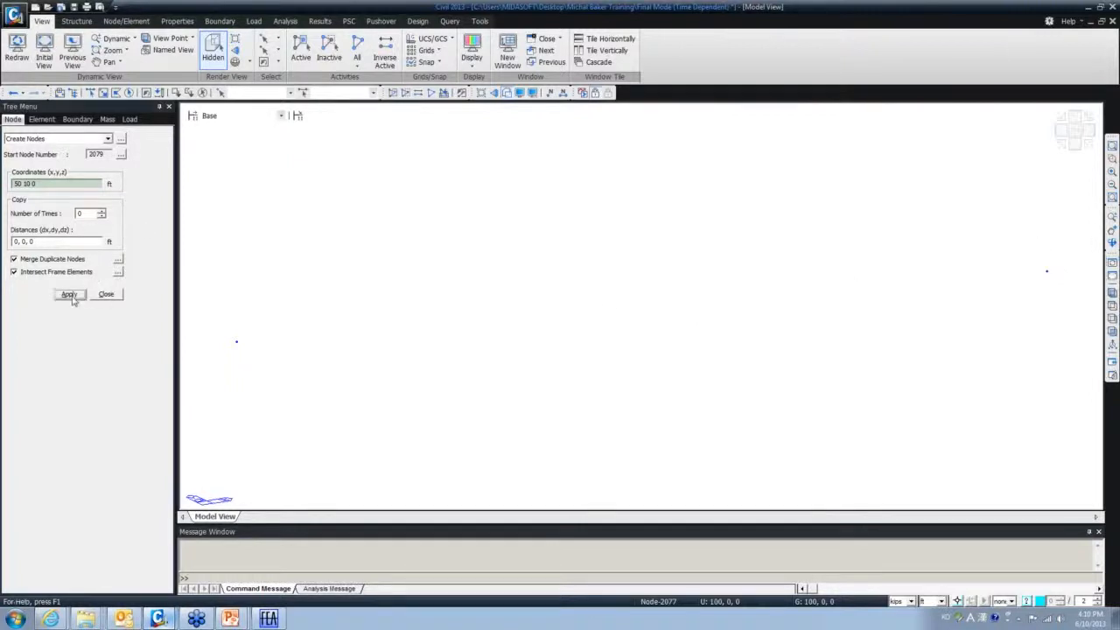
click(1112, 305)
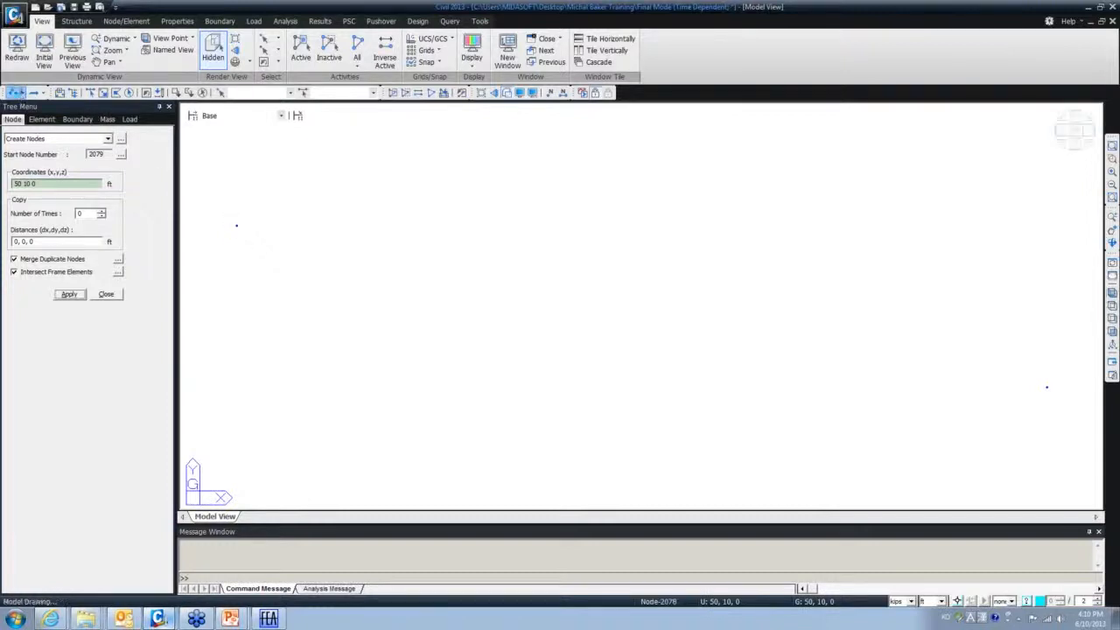
- Undo the nodes, recreate them at 0,0,0, 100,0,0 and 50,10,0, fit and close
click(20, 95)
drag(47, 183, 5, 183)
text(0 0)
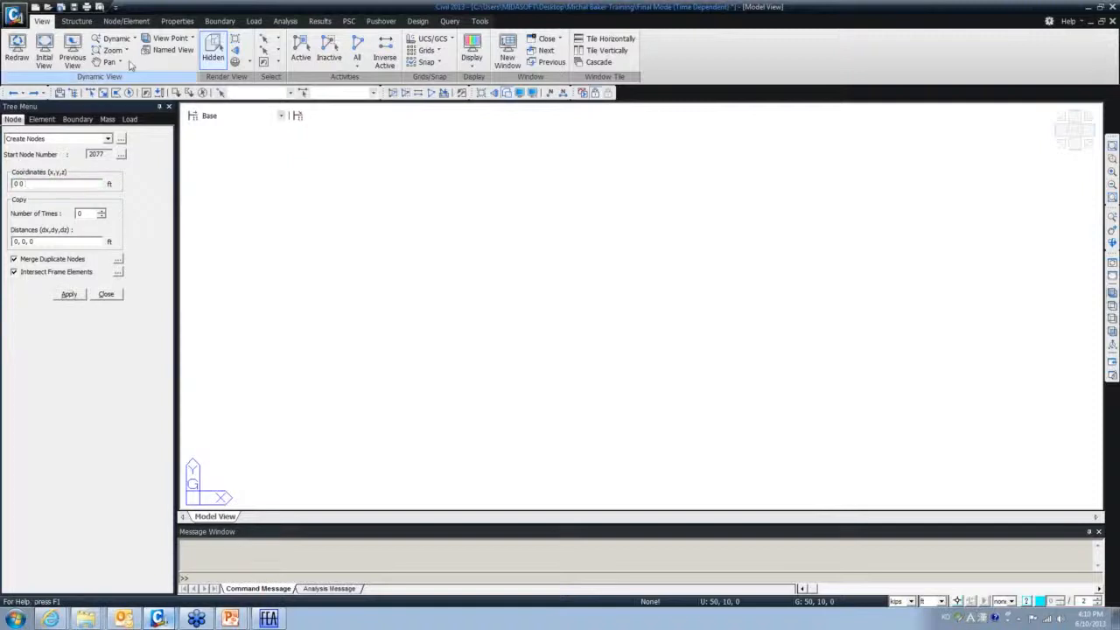
text( 0)
click(69, 295)
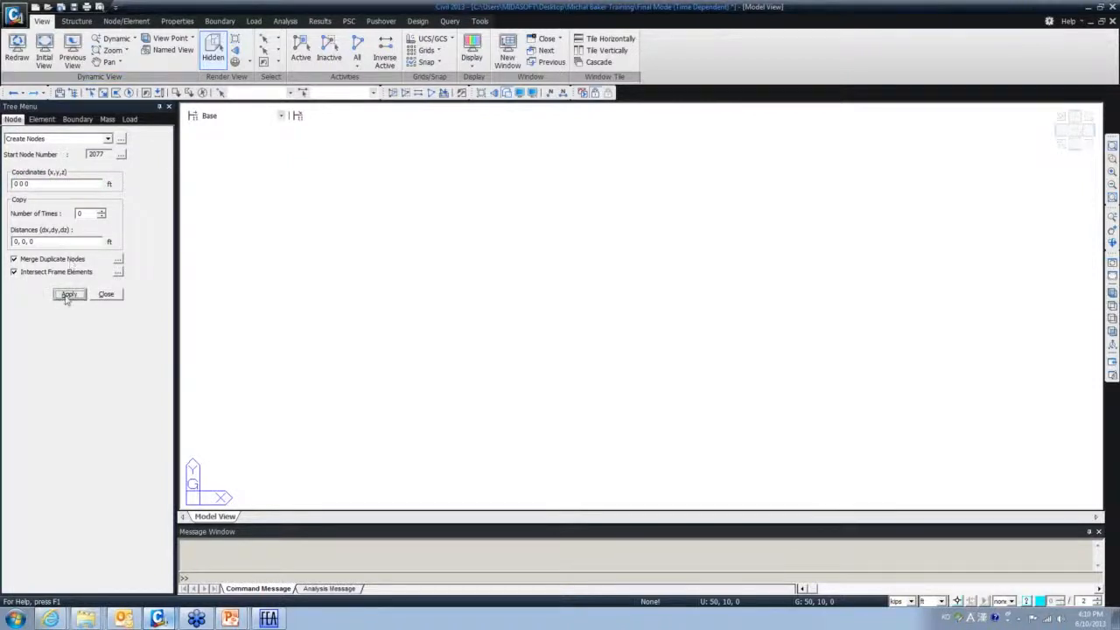
click(14, 185)
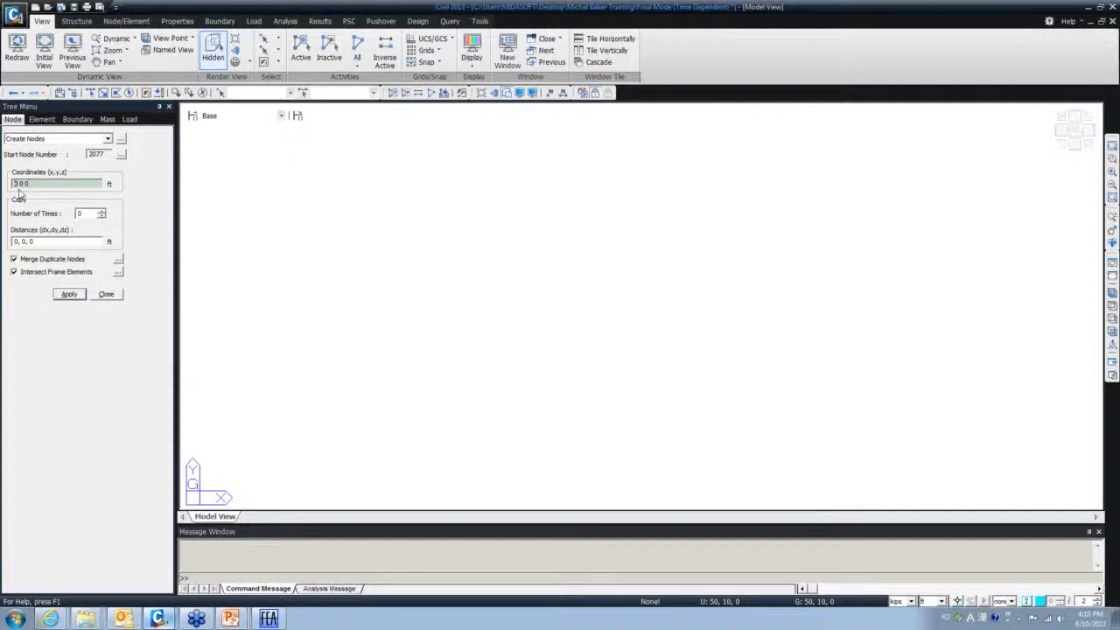
text(10)
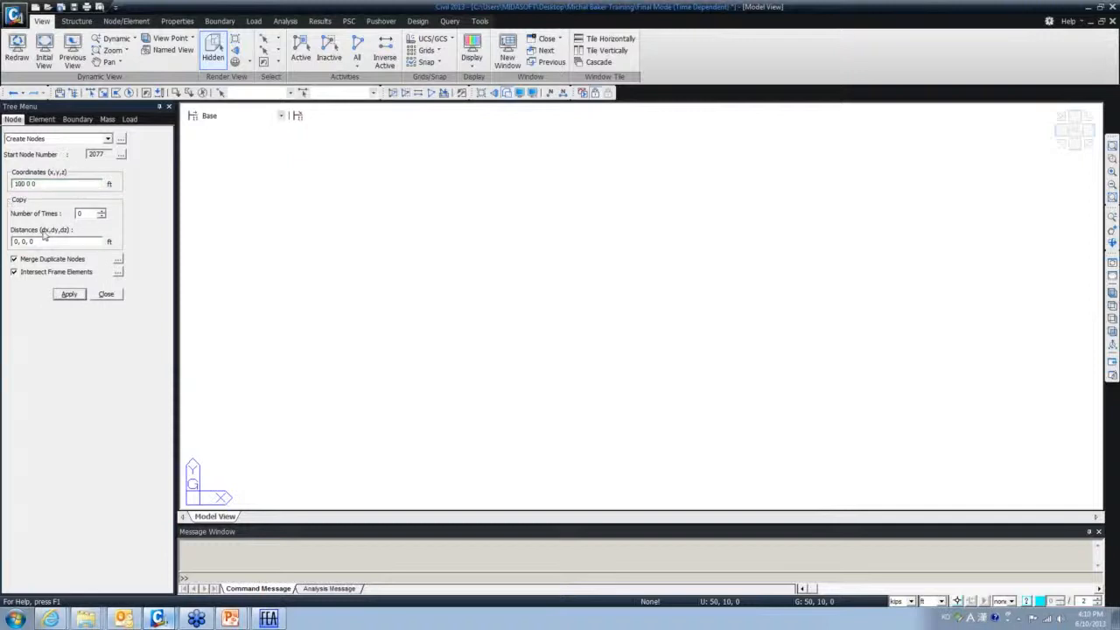
click(67, 295)
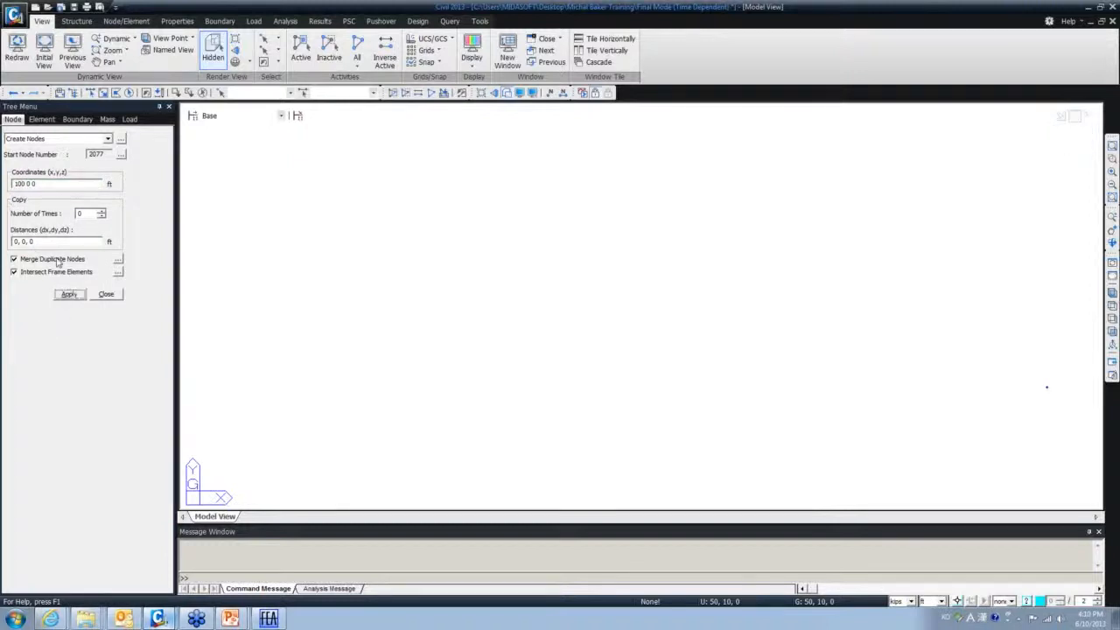
drag(23, 184, 6, 185)
text(50 )
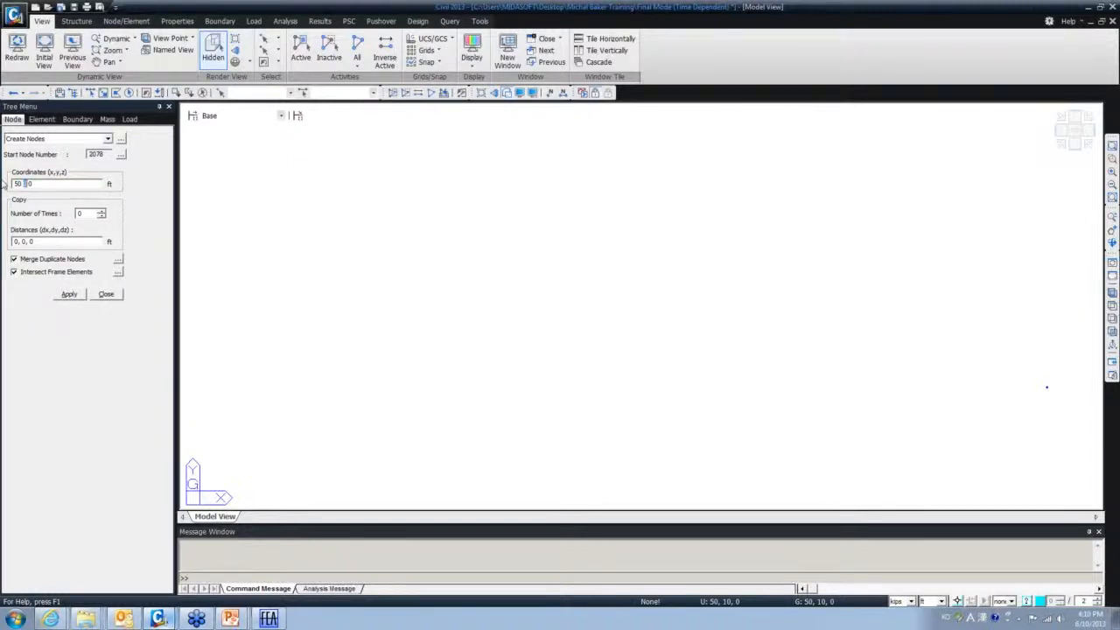
text(13)
key(Return)
click(1112, 305)
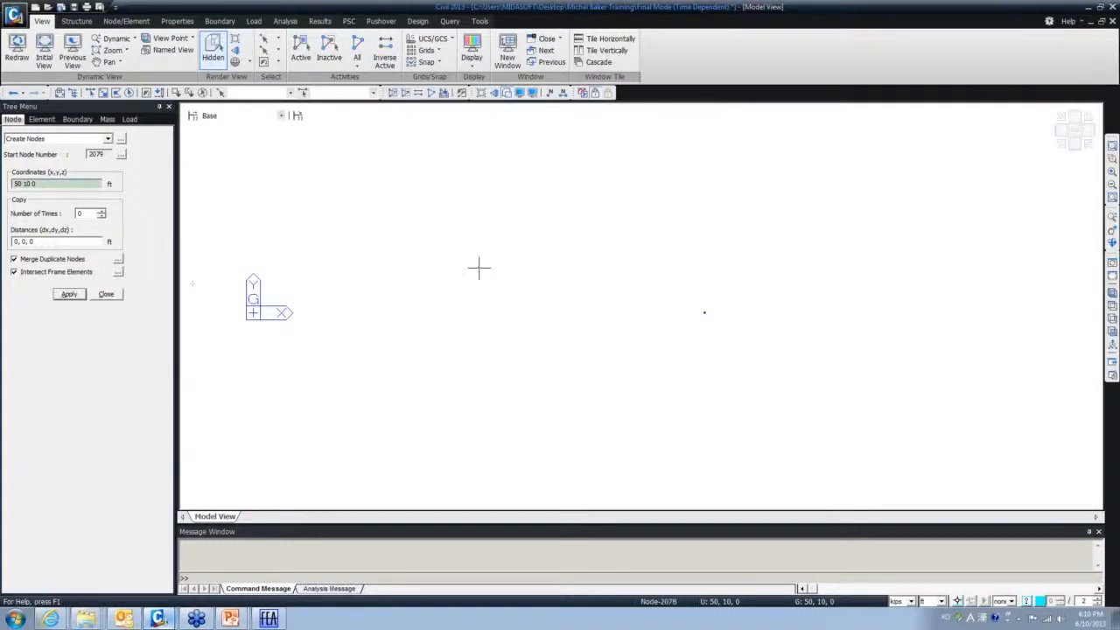
click(106, 294)
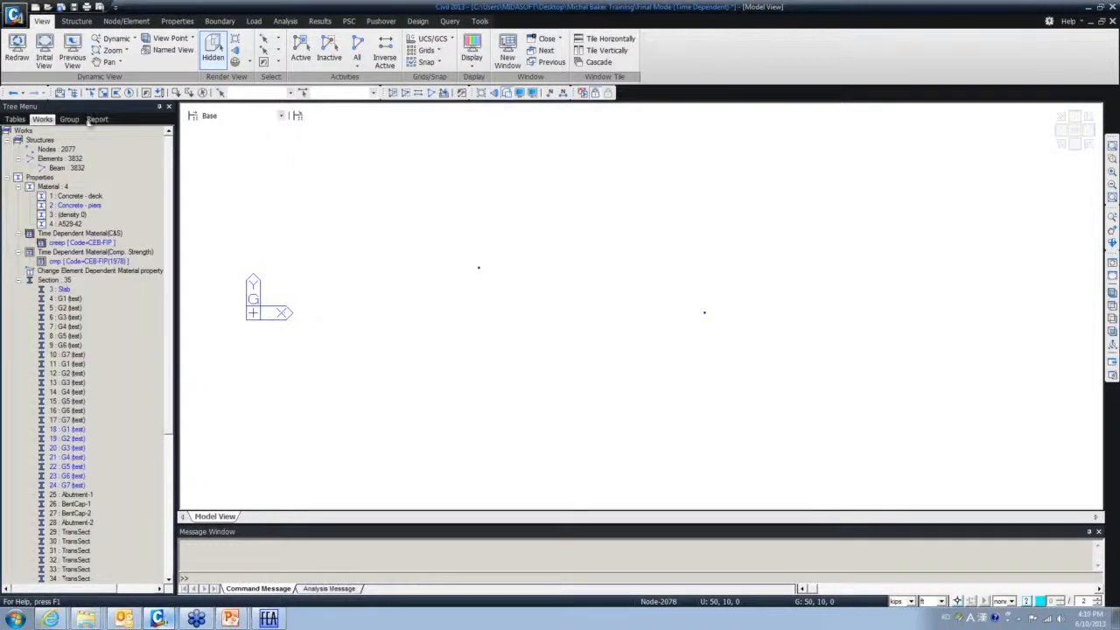
click(75, 22)
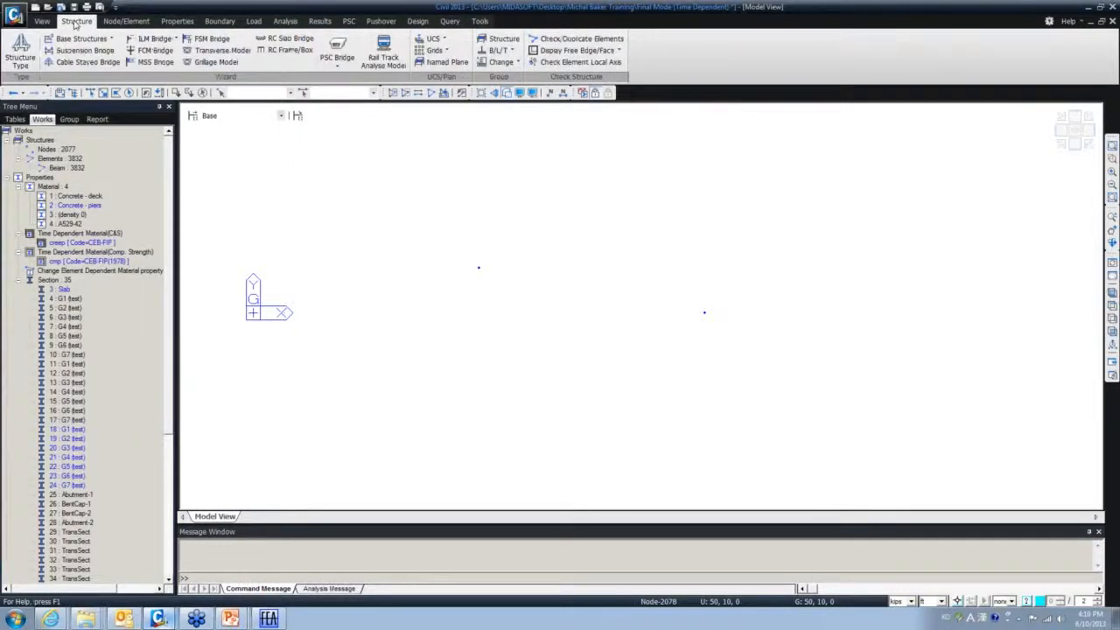
click(126, 21)
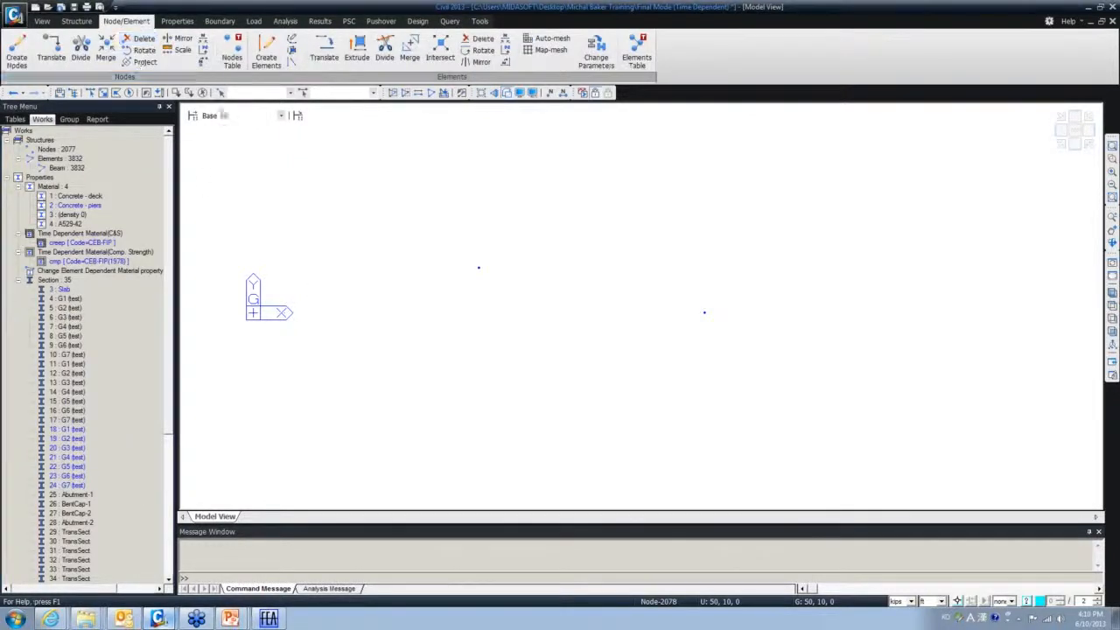
click(294, 41)
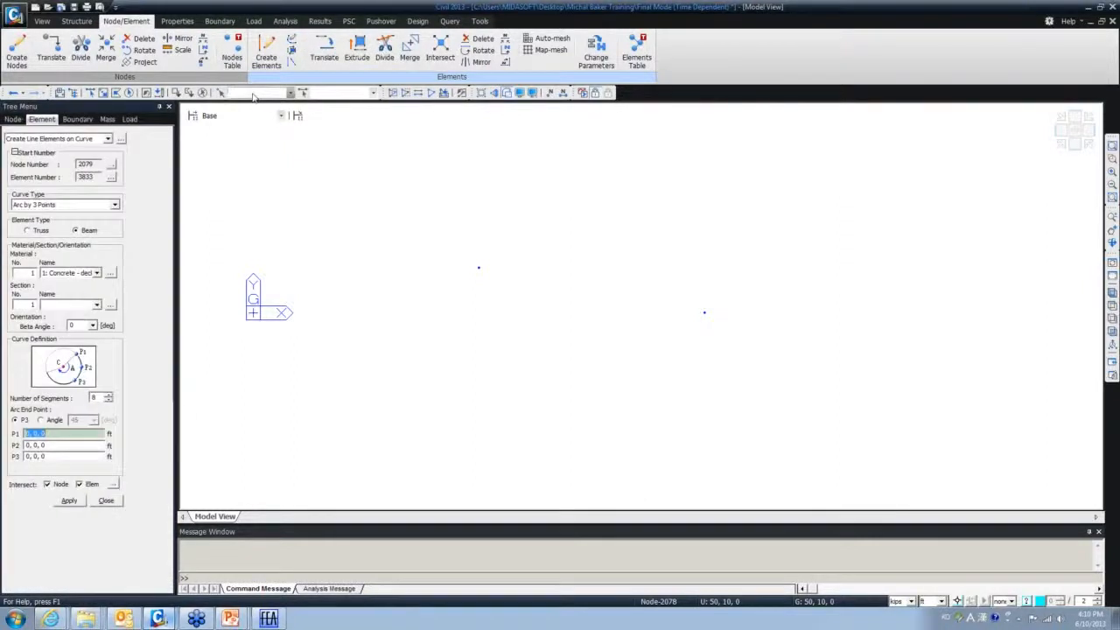
click(115, 205)
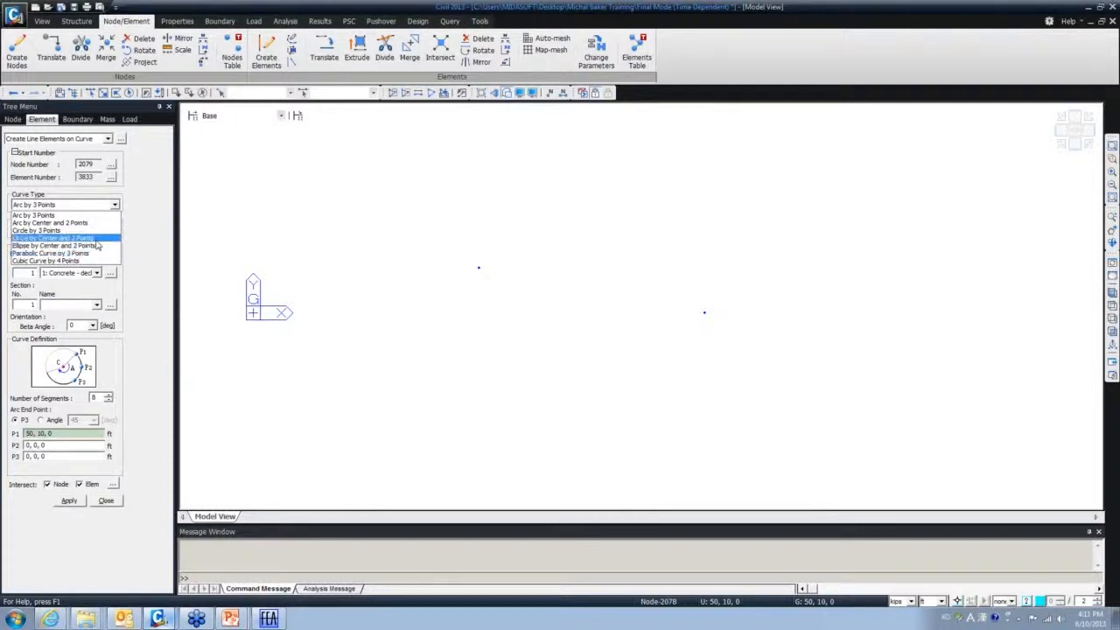
click(61, 216)
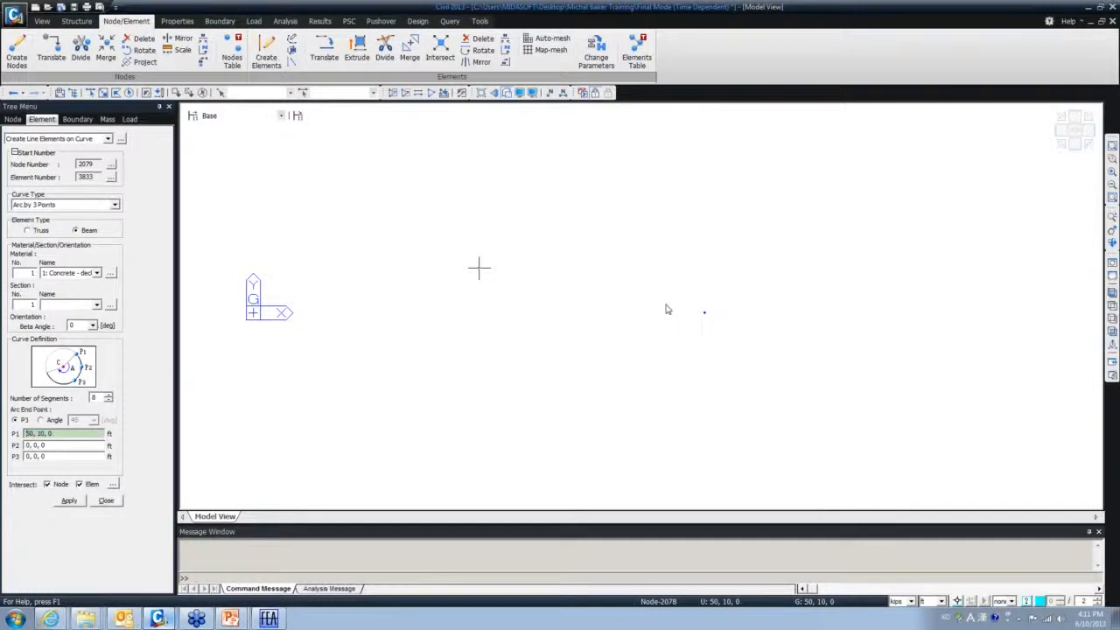
click(705, 312)
click(479, 268)
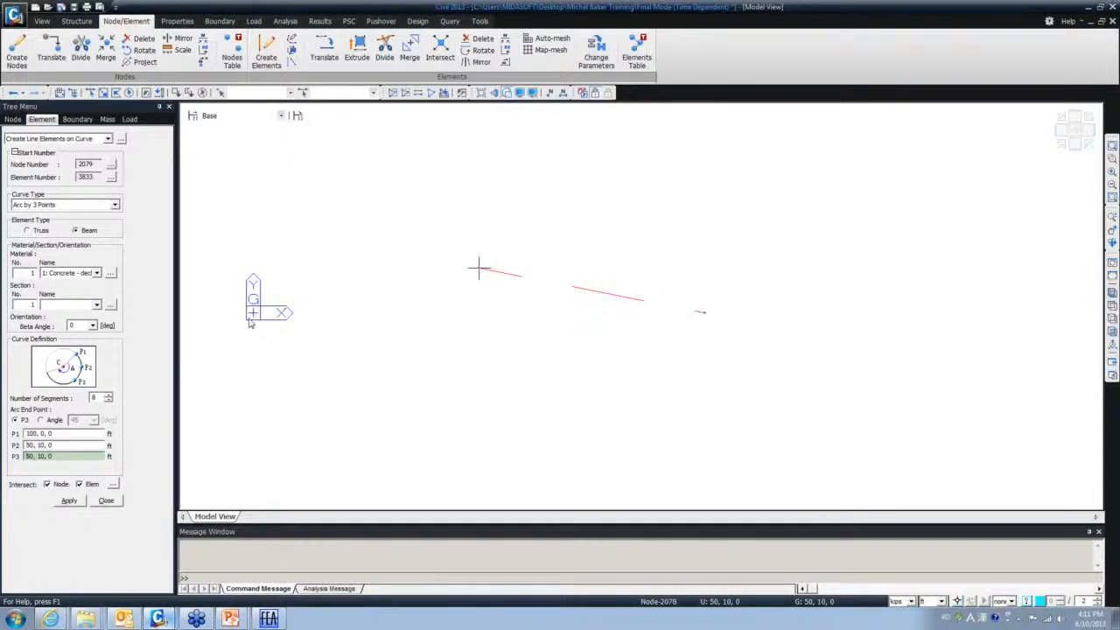
key(shift+Right)
key(shift+Right)
text(0)
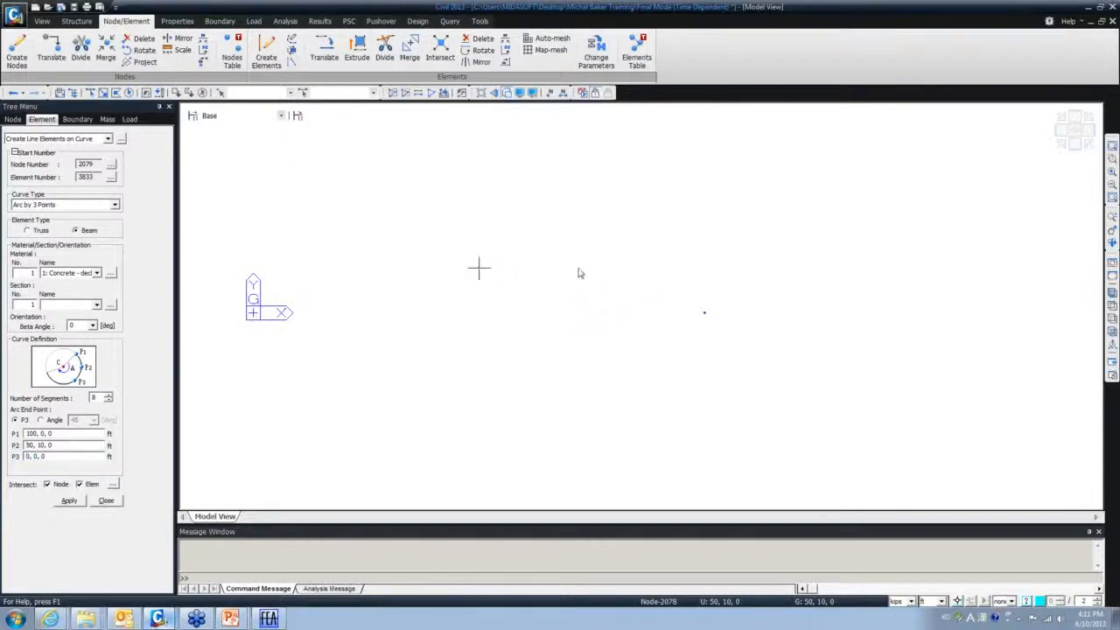
click(106, 501)
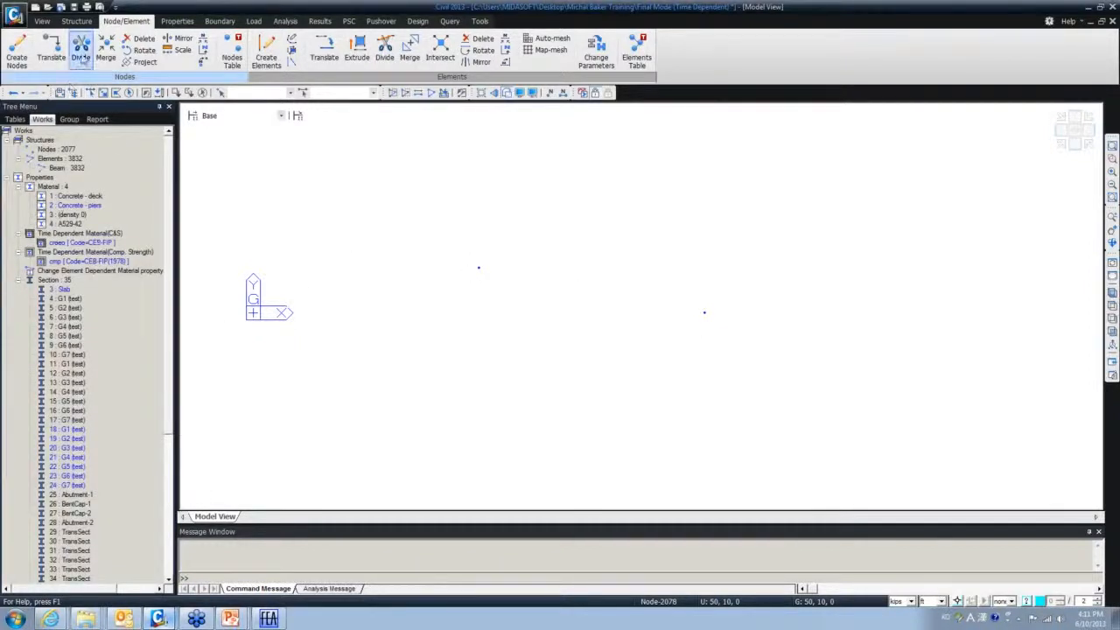
right_click(229, 177)
- Create nodes at 0,0,0 and 0,-5,0, close the panel, then start Create Line Elements on Curve
mouse_move(345, 186)
click(415, 185)
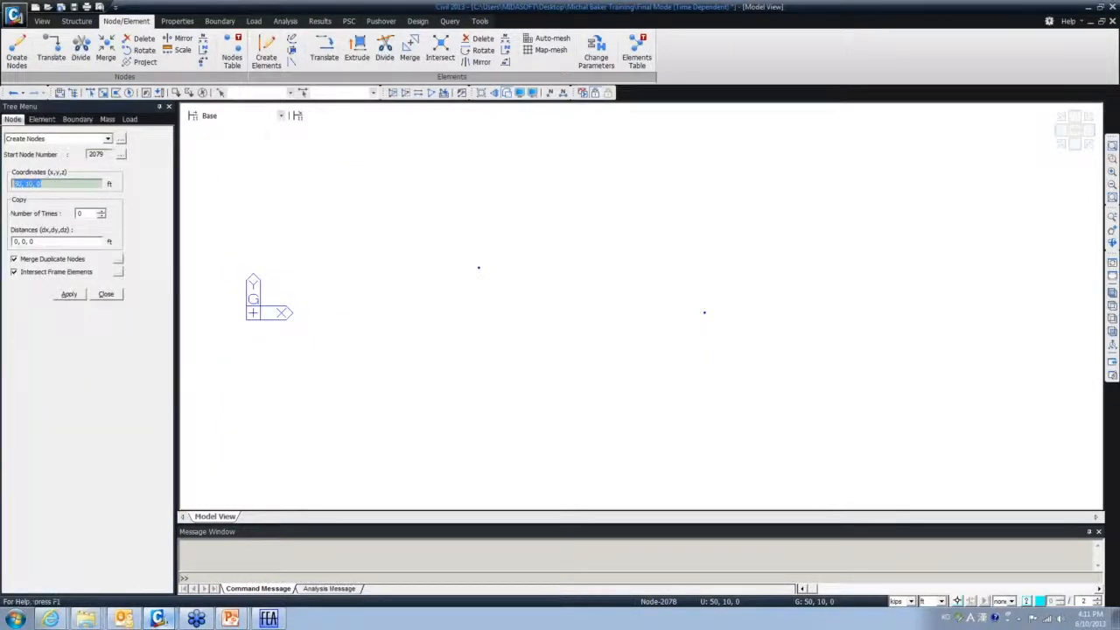
text(0 0 0)
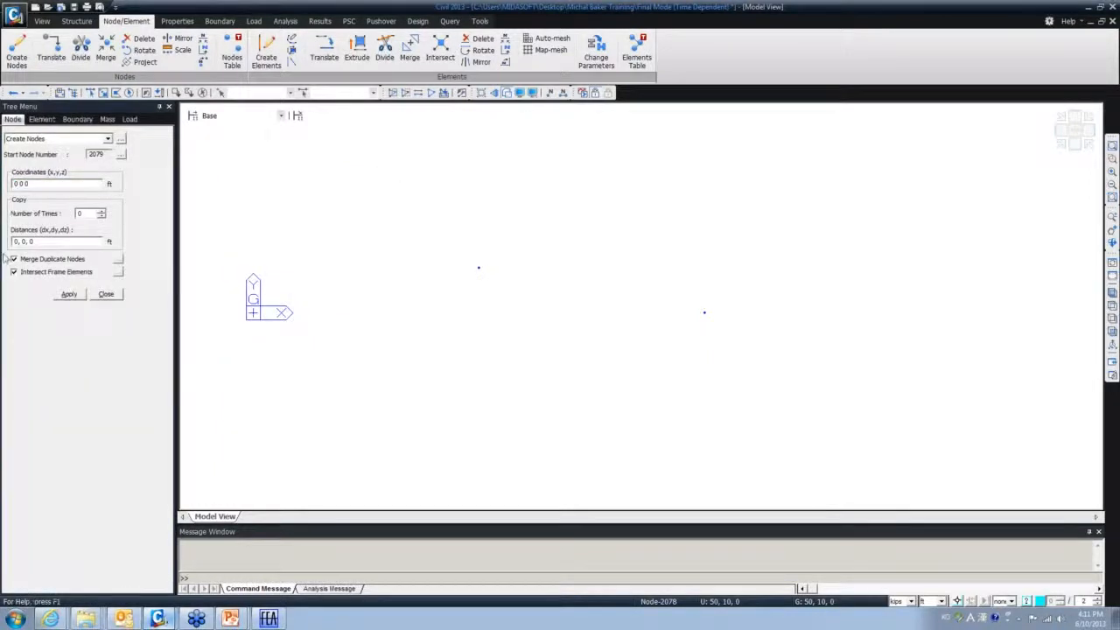
click(69, 294)
click(34, 186)
text(-5)
click(72, 295)
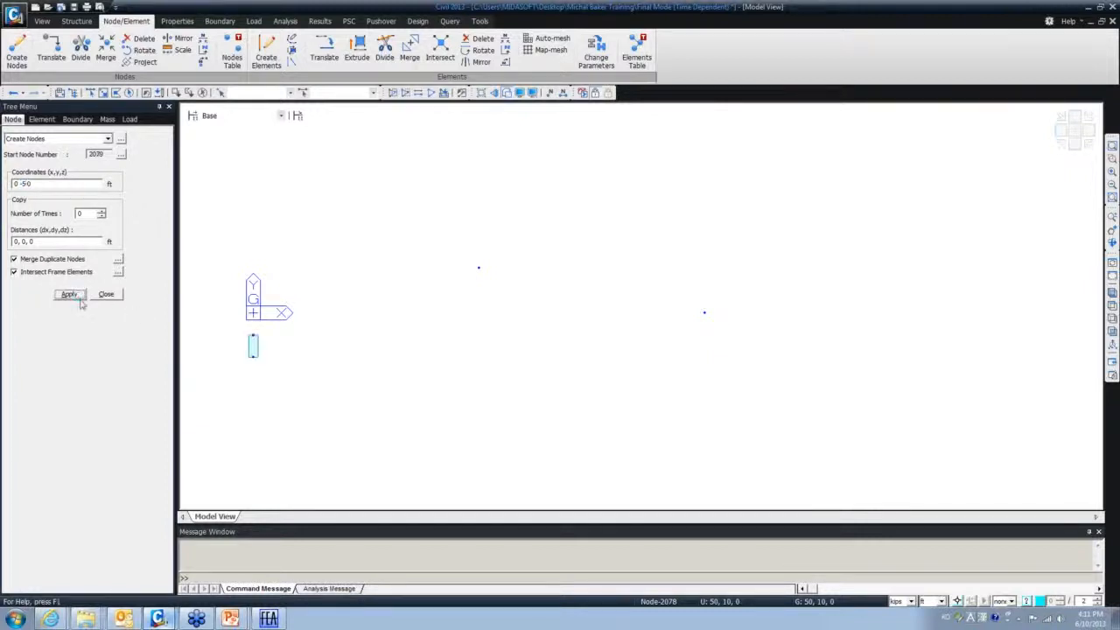
click(106, 294)
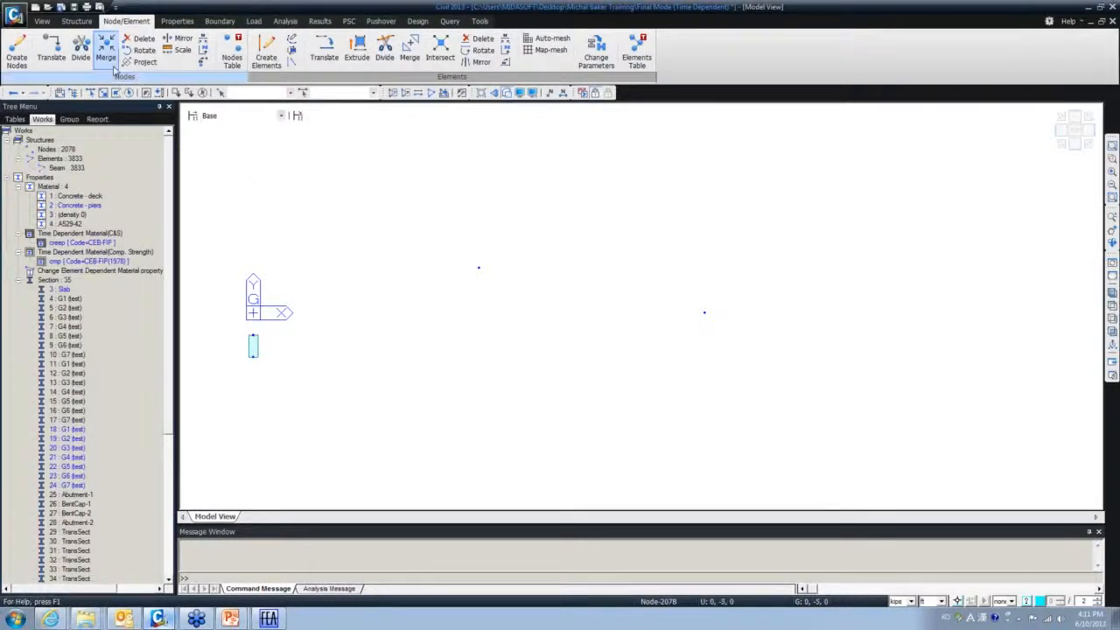
click(291, 39)
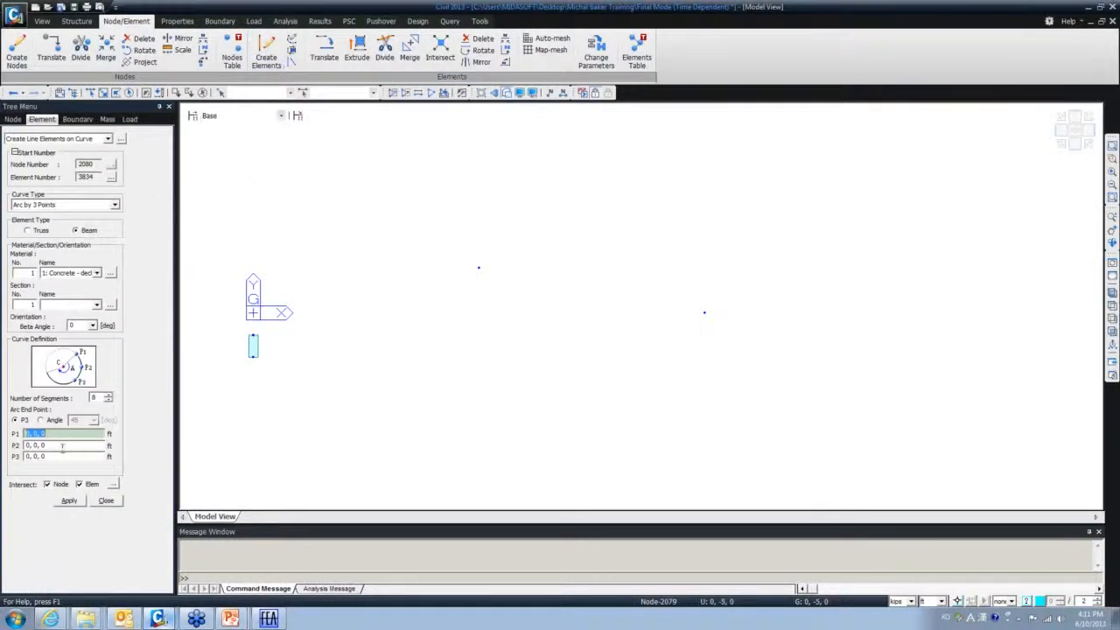
- Pick nodes 0,-5,0, 50,10,0 and 100,0,0 for the arc, then apply Inverse Activation
click(253, 339)
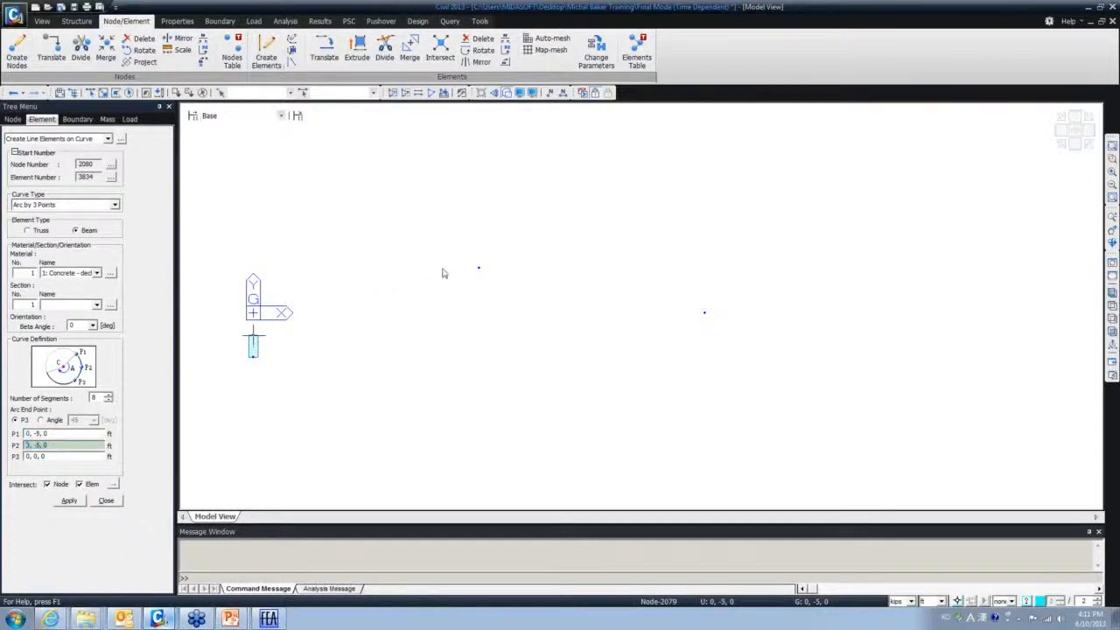
click(479, 267)
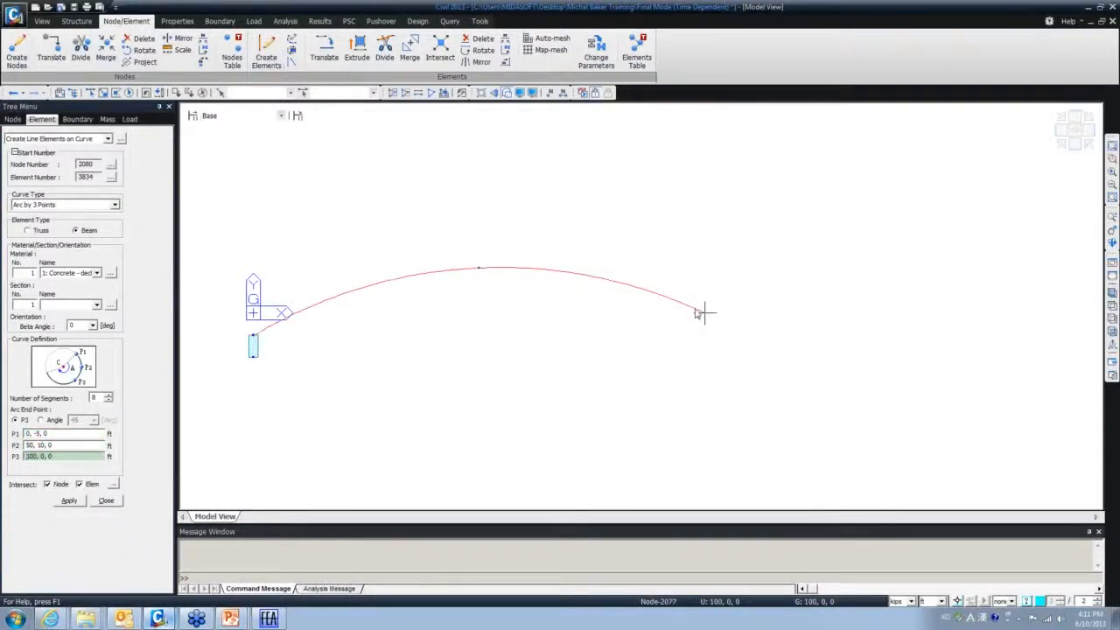
click(694, 309)
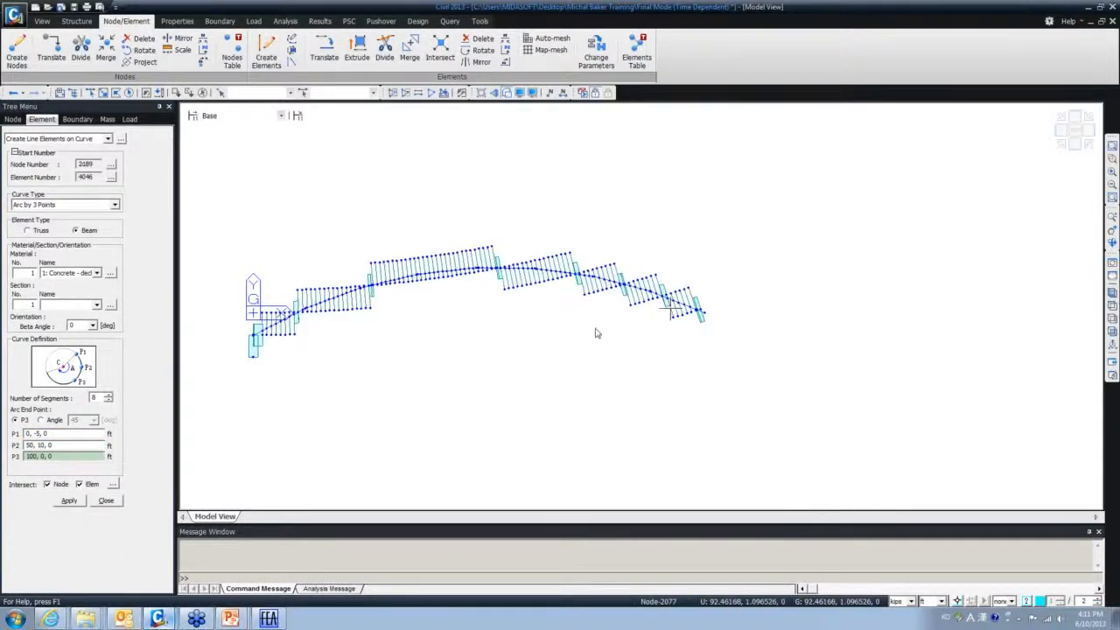
ctrl+middle_drag(474, 331, 510, 212)
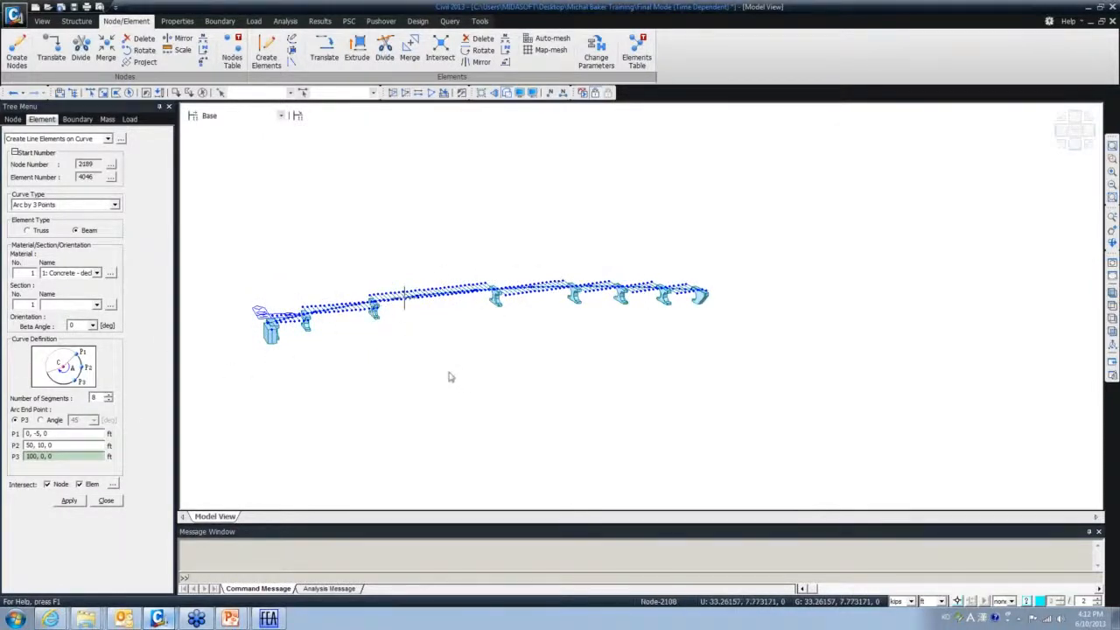
click(430, 92)
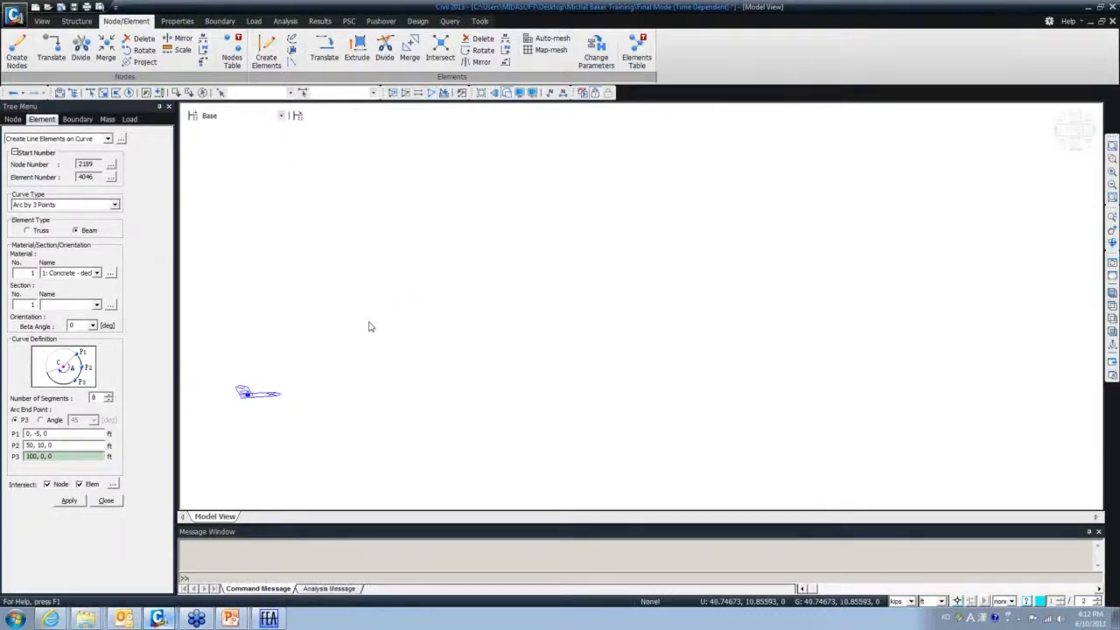
- Close the arc panel, select and delete all nodes and elements, then reset the view
click(106, 502)
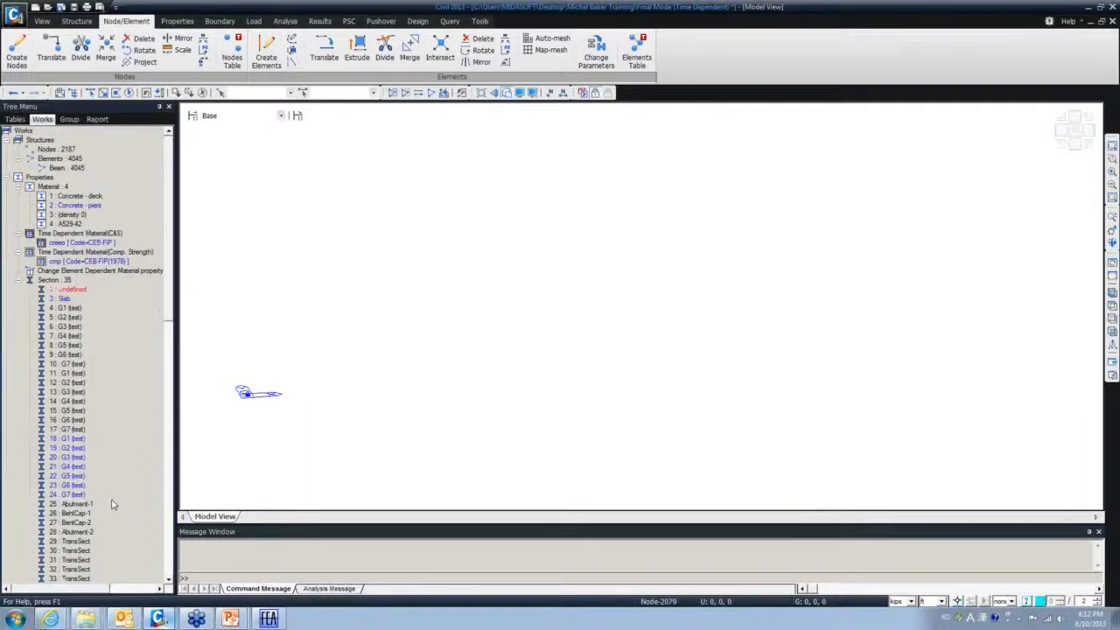
click(127, 94)
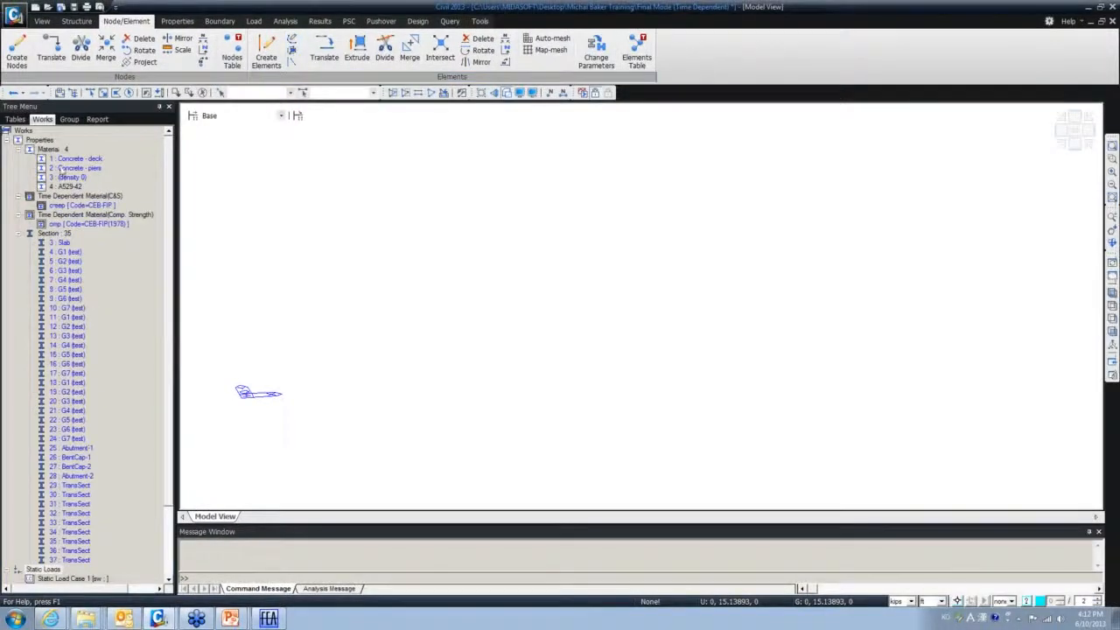
click(1112, 317)
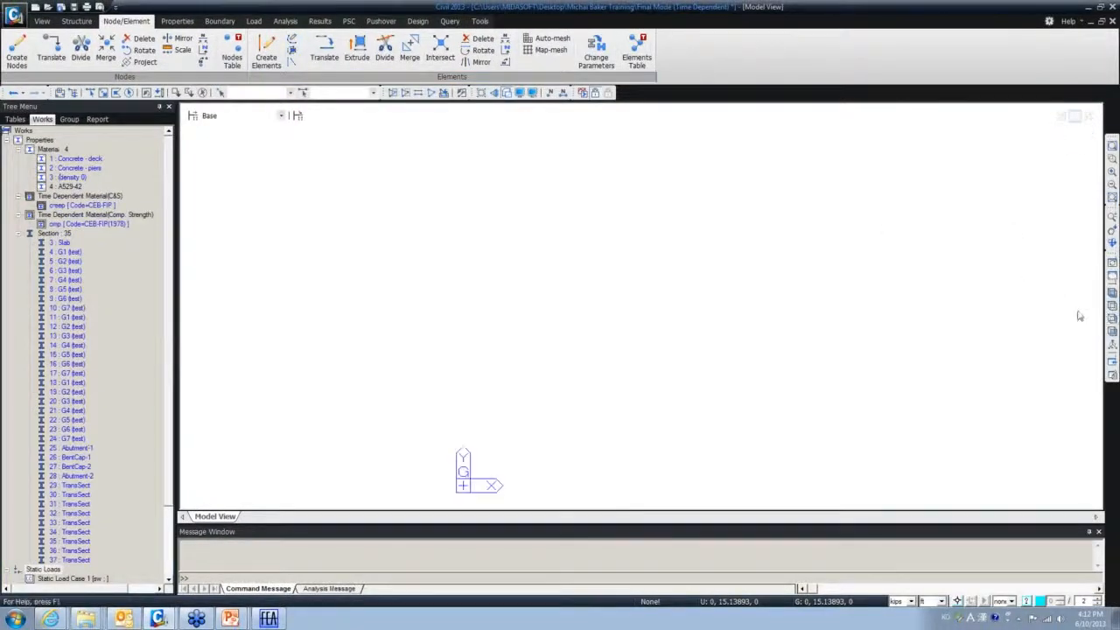
right_click(219, 155)
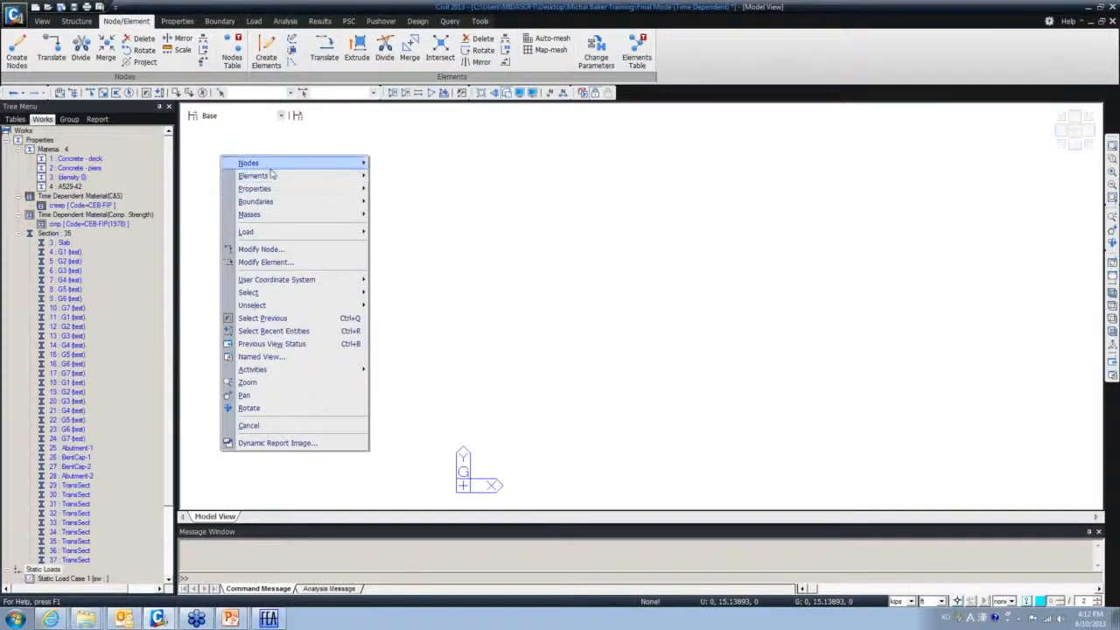
- In Create Nodes, add nodes at 0,0,0, 100,0,0 and 50,10,0
mouse_move(262, 162)
click(402, 163)
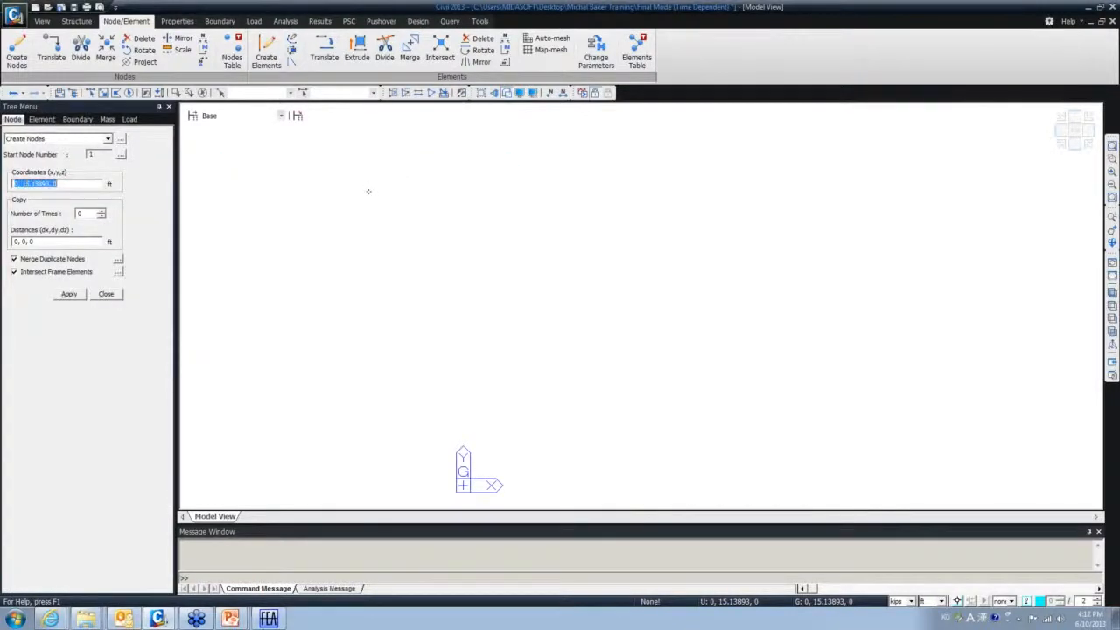
text(0,0,0)
click(69, 294)
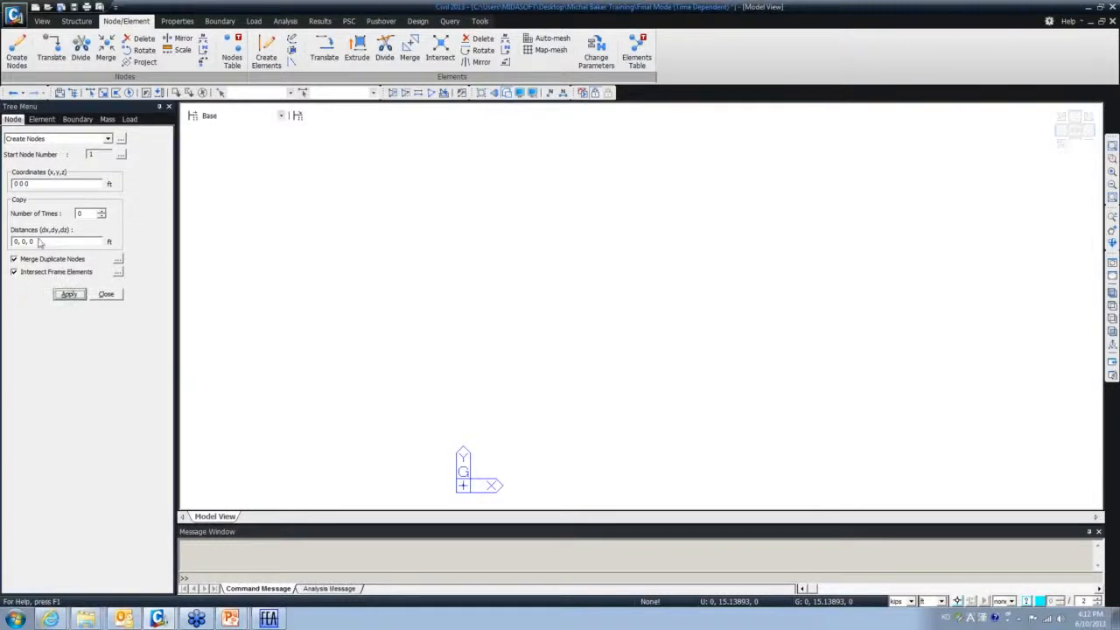
text(100,0,0)
click(69, 294)
drag(14, 184, 23, 184)
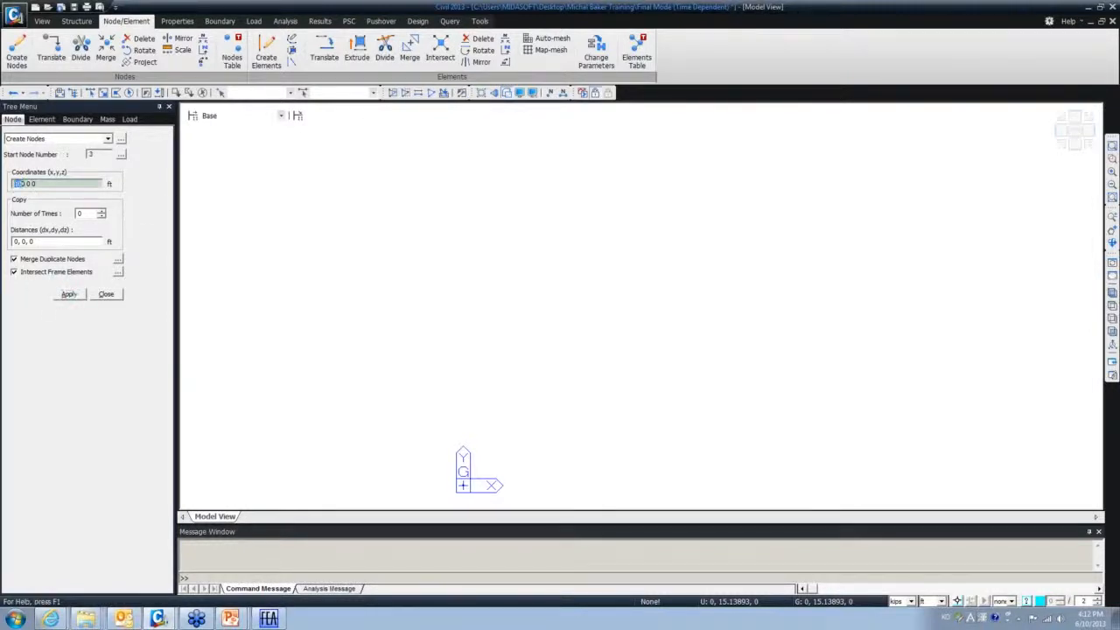
text(50)
key(Delete)
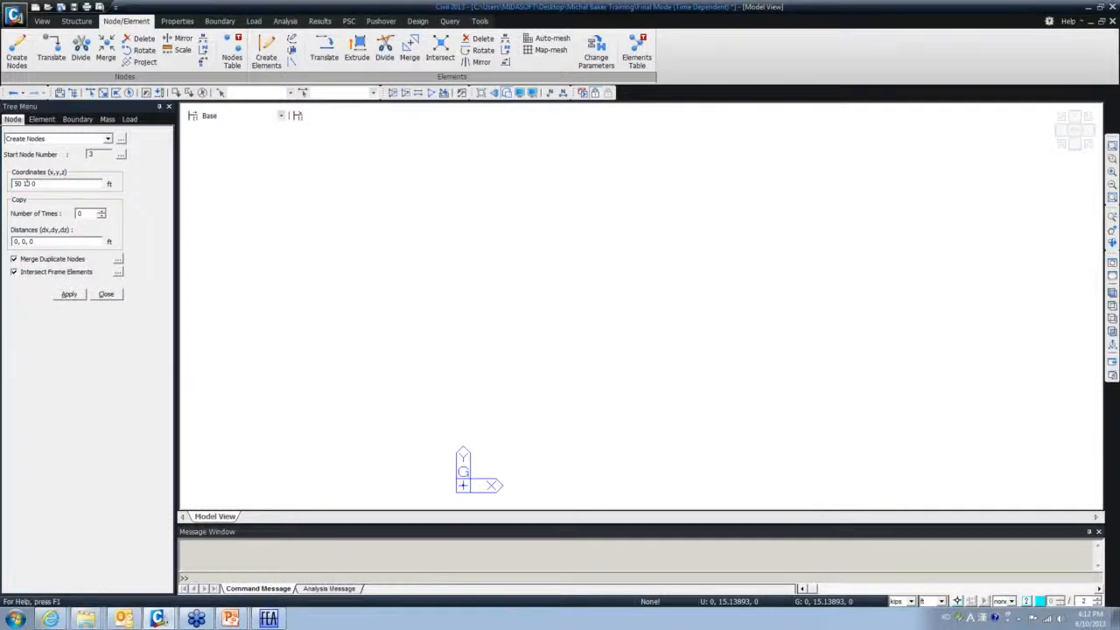
key(Return)
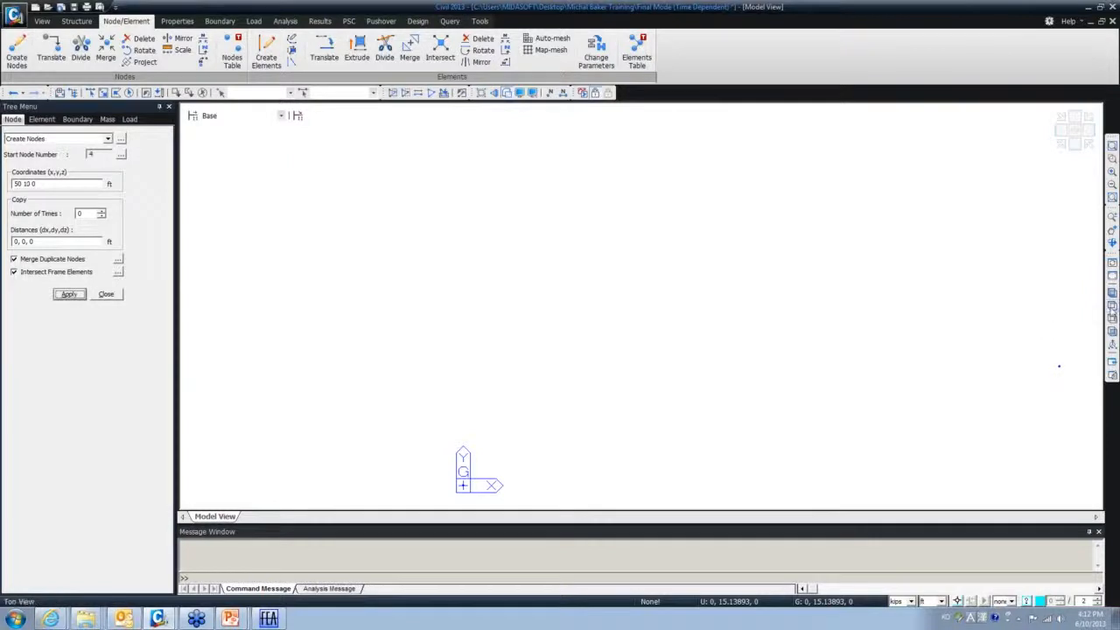
- Fit the three nodes in view, close the panel, and start Create Line Elements on Curve
click(1112, 306)
click(105, 294)
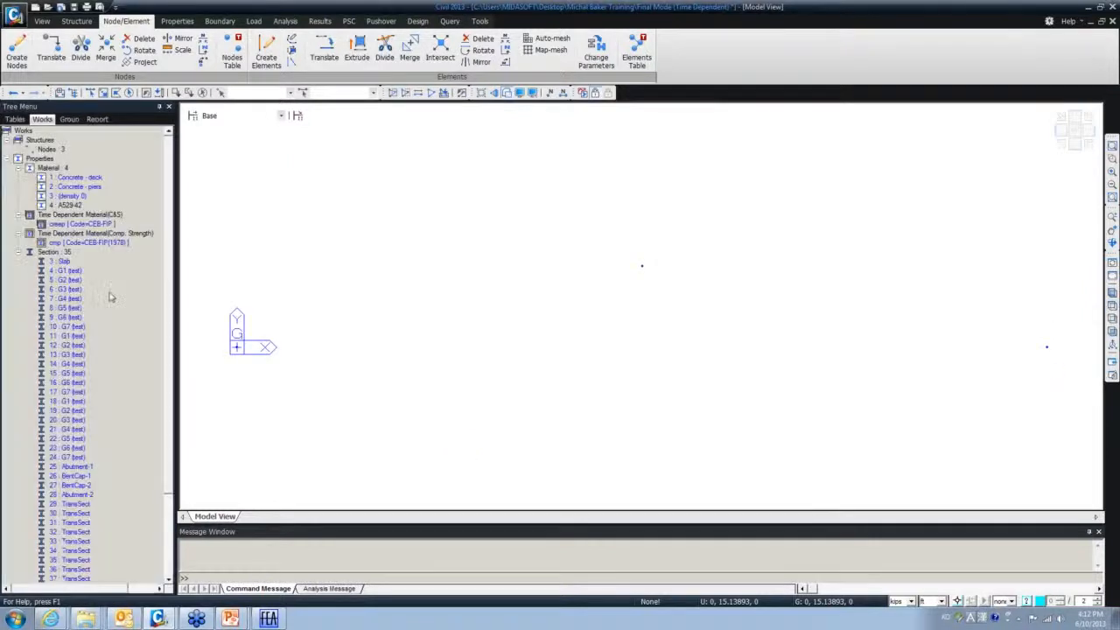
right_click(226, 189)
click(284, 133)
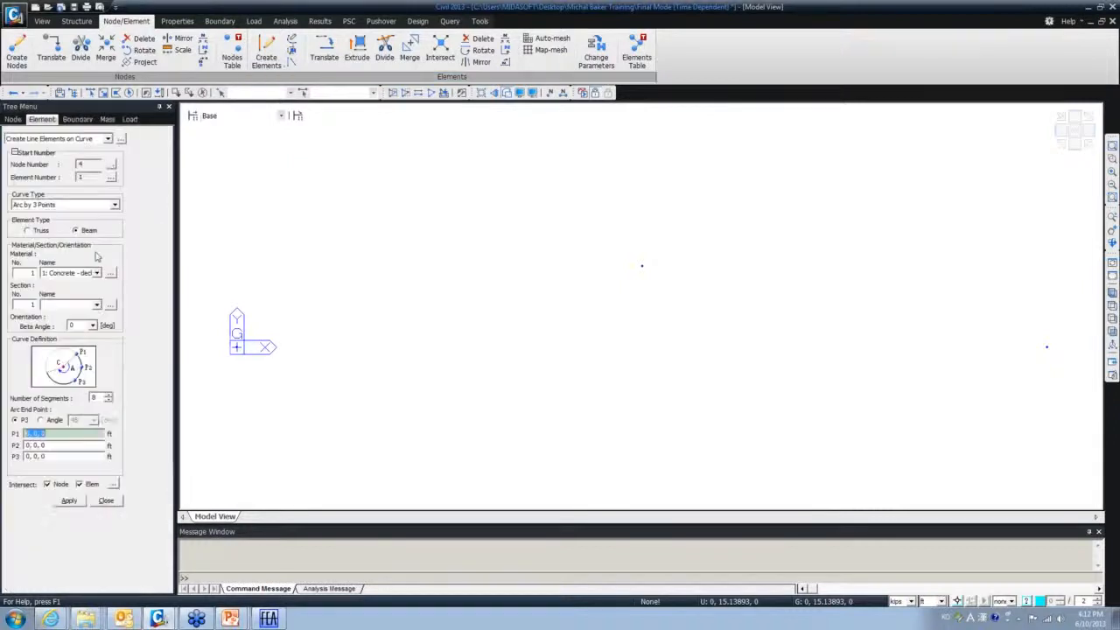
- Draw a trial 8-segment arc through the three nodes, then undo it with Ctrl+Z
click(238, 347)
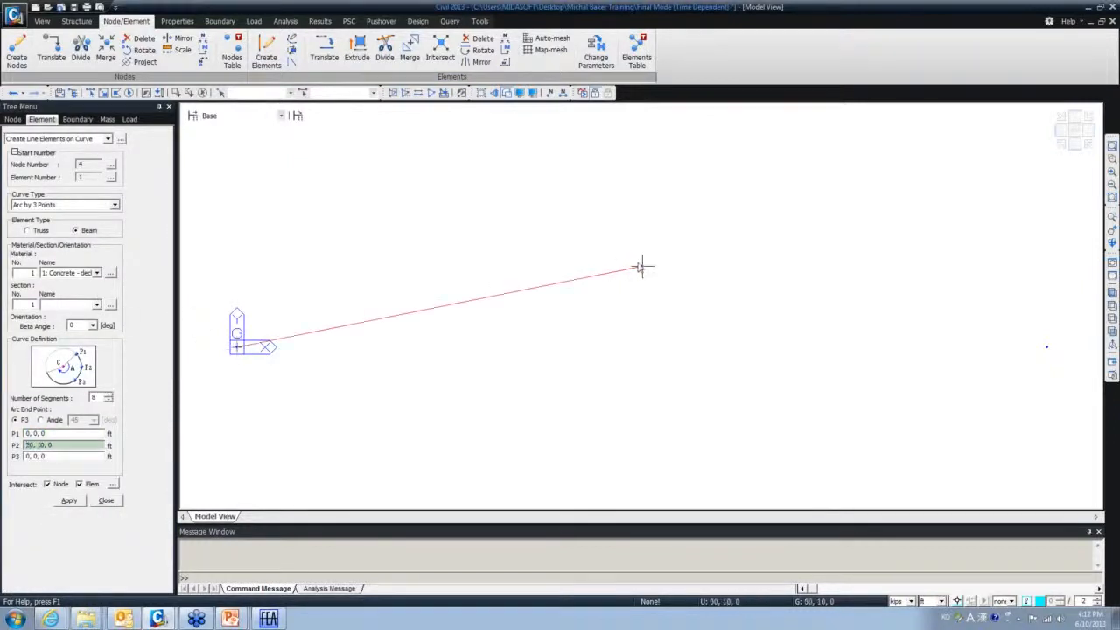
click(642, 265)
click(1046, 348)
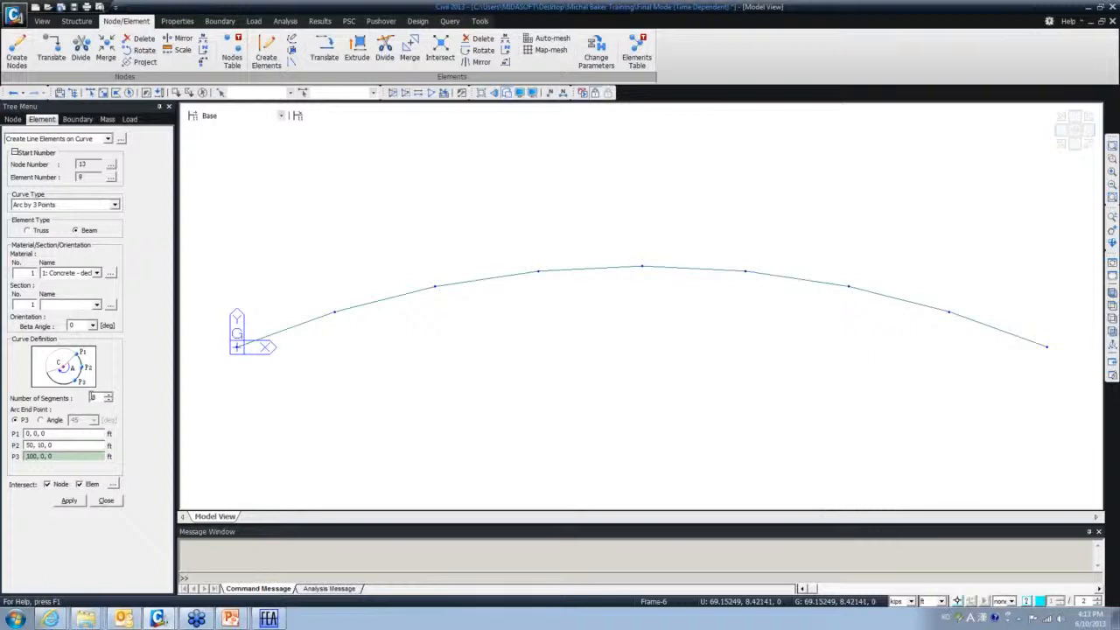
double_click(94, 398)
key(ctrl+z)
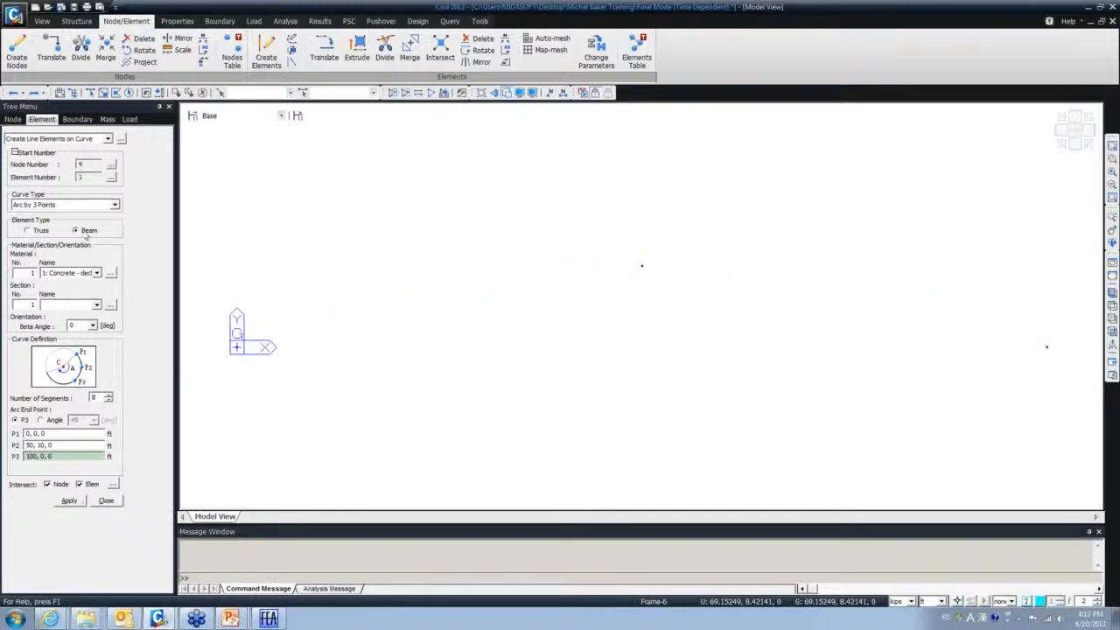
- Set Number of Segments to 40 and pick the origin, 50,10,0 and 100,0,0 nodes again
drag(98, 399, 62, 401)
text(40)
click(63, 433)
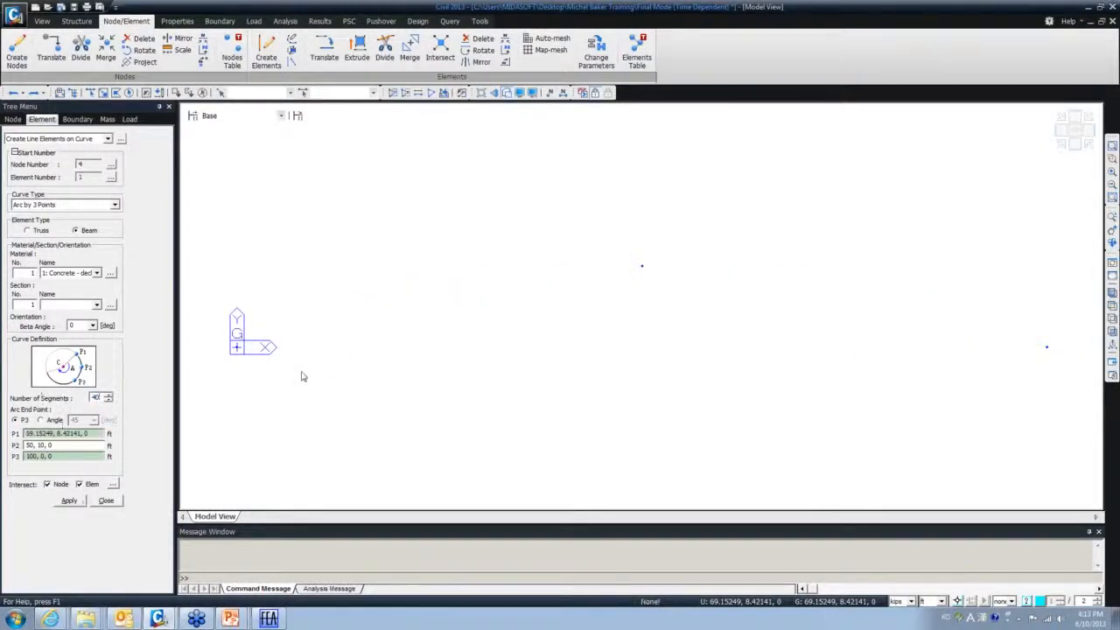
click(237, 348)
click(643, 266)
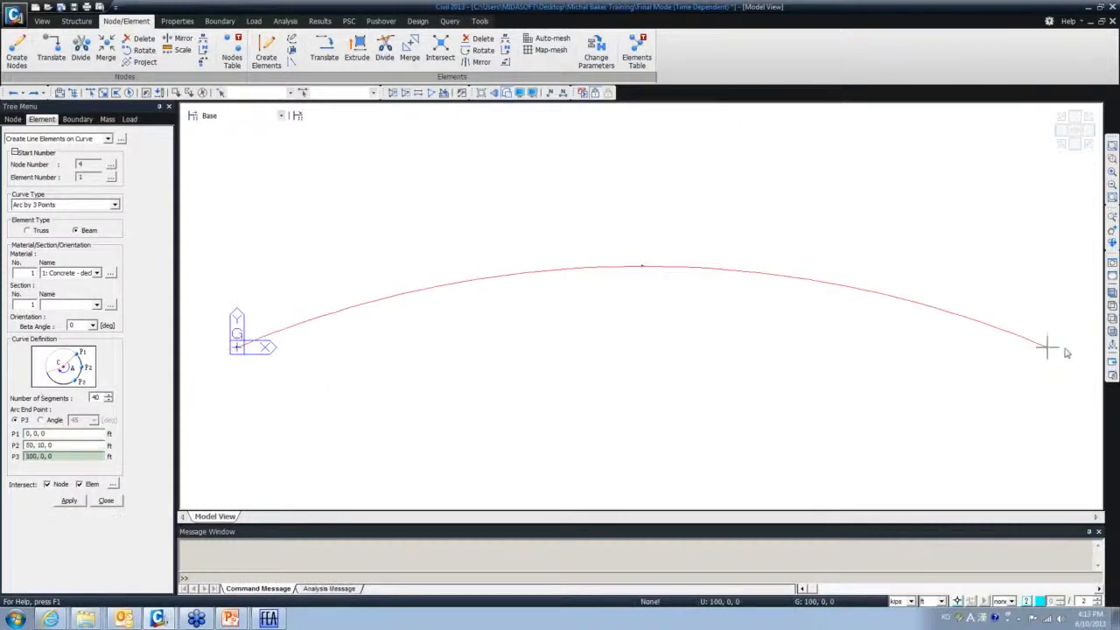
click(1066, 349)
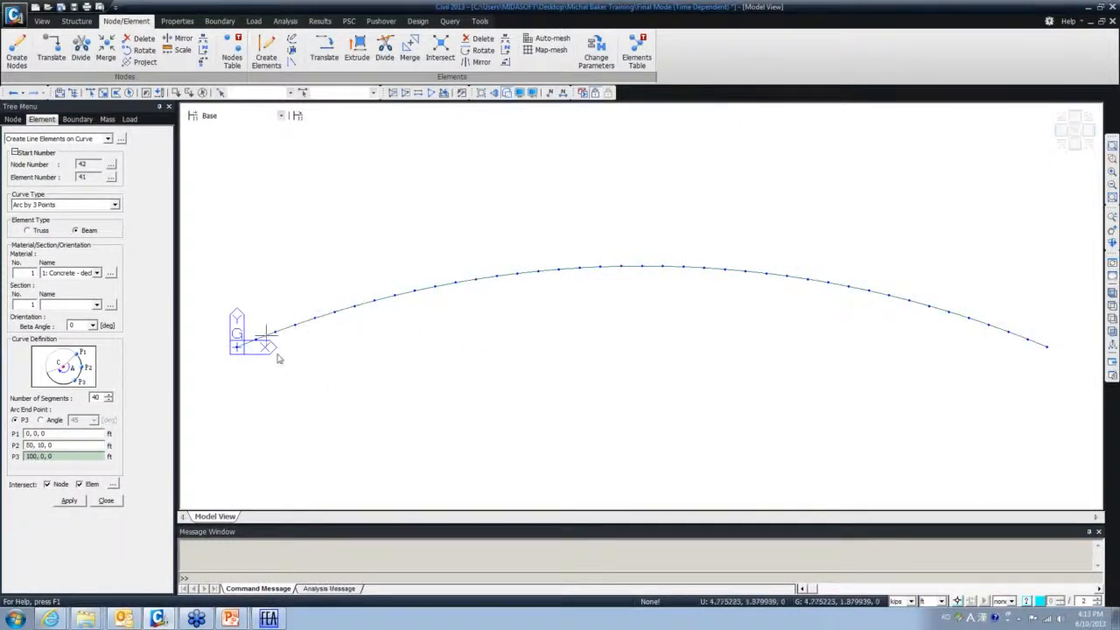
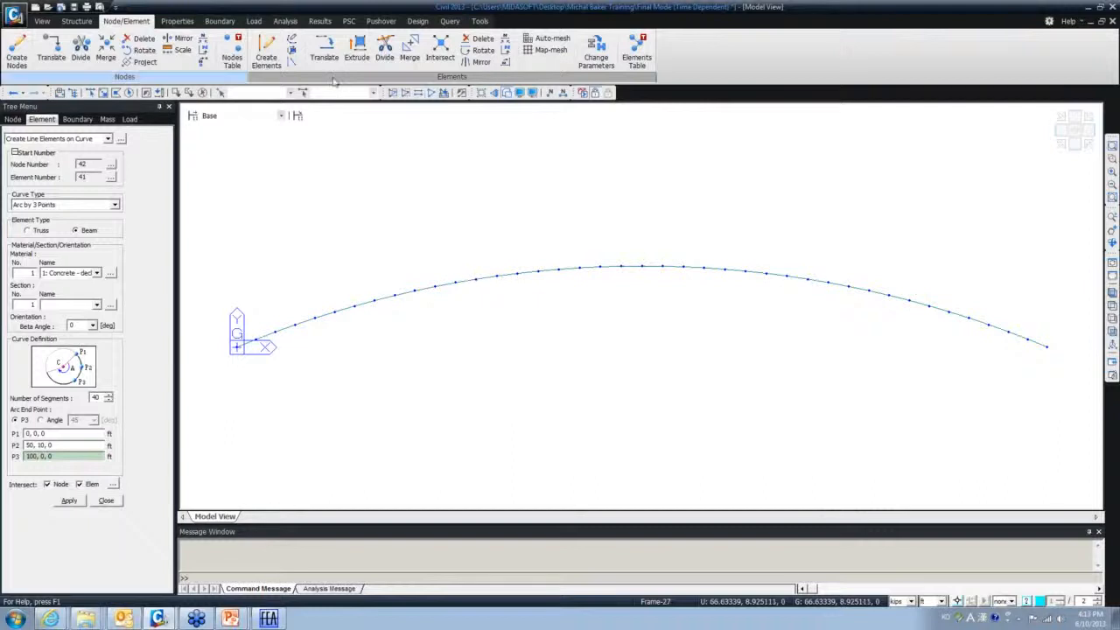
- Show the 40-element arc in isometric view with hidden surfaces and close the curve-creation panel
click(1112, 293)
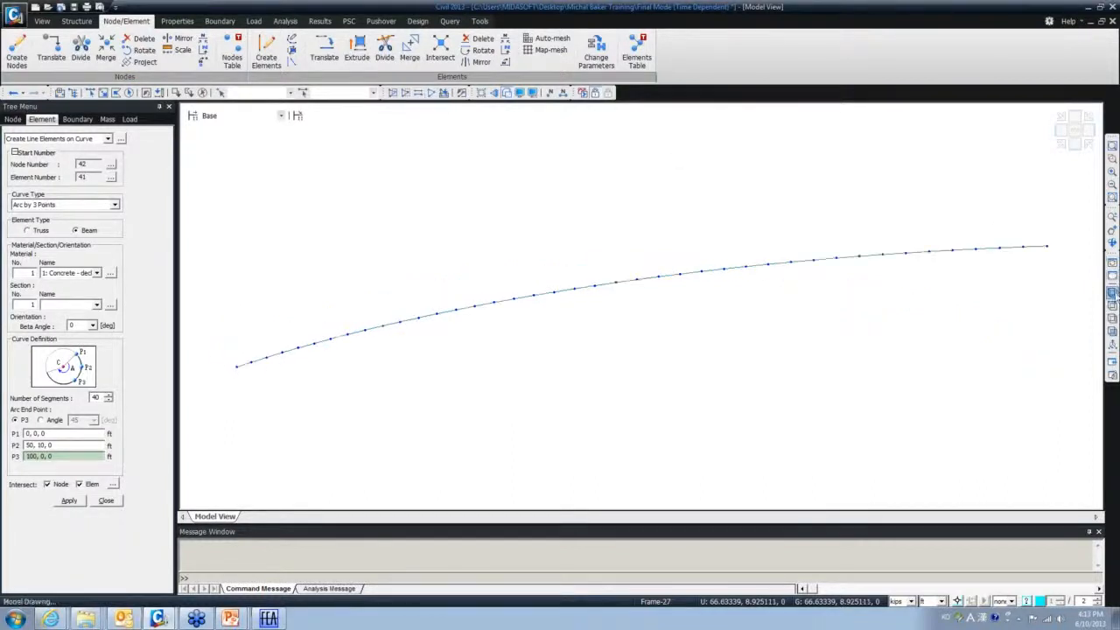
click(507, 94)
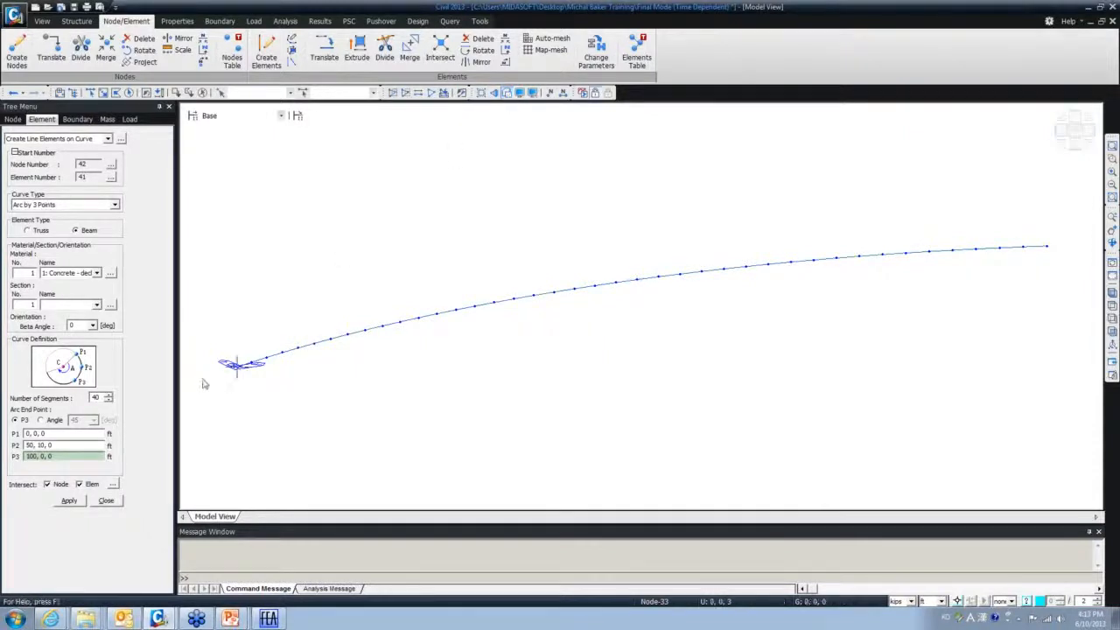
click(106, 500)
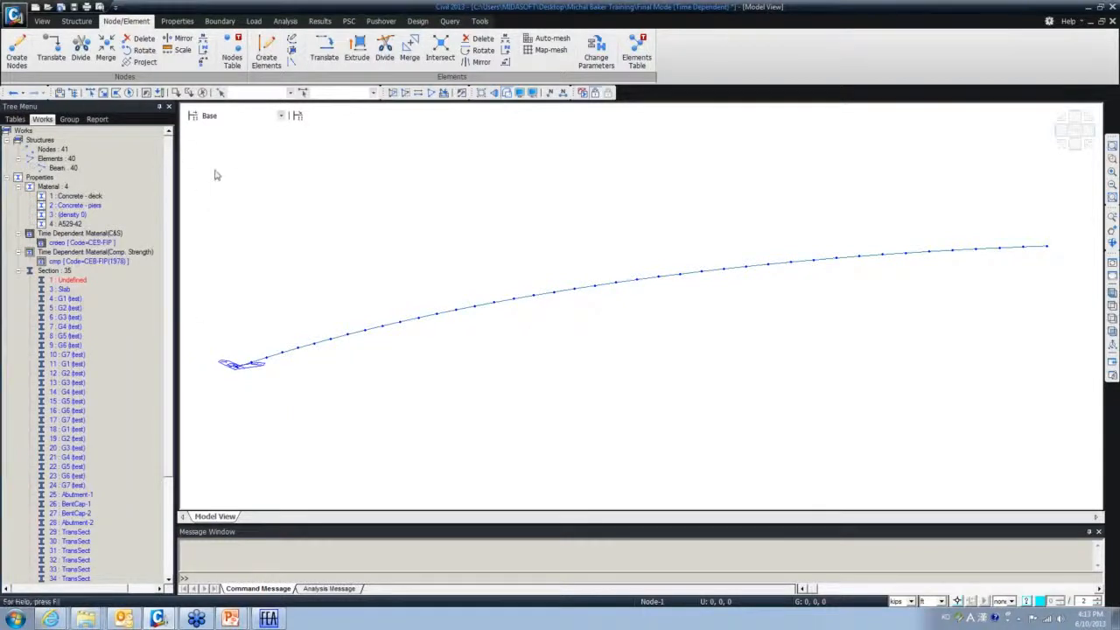
- Assign the 3 : Slab section to all elements, then replace it with 5 : G2 (test)
click(178, 93)
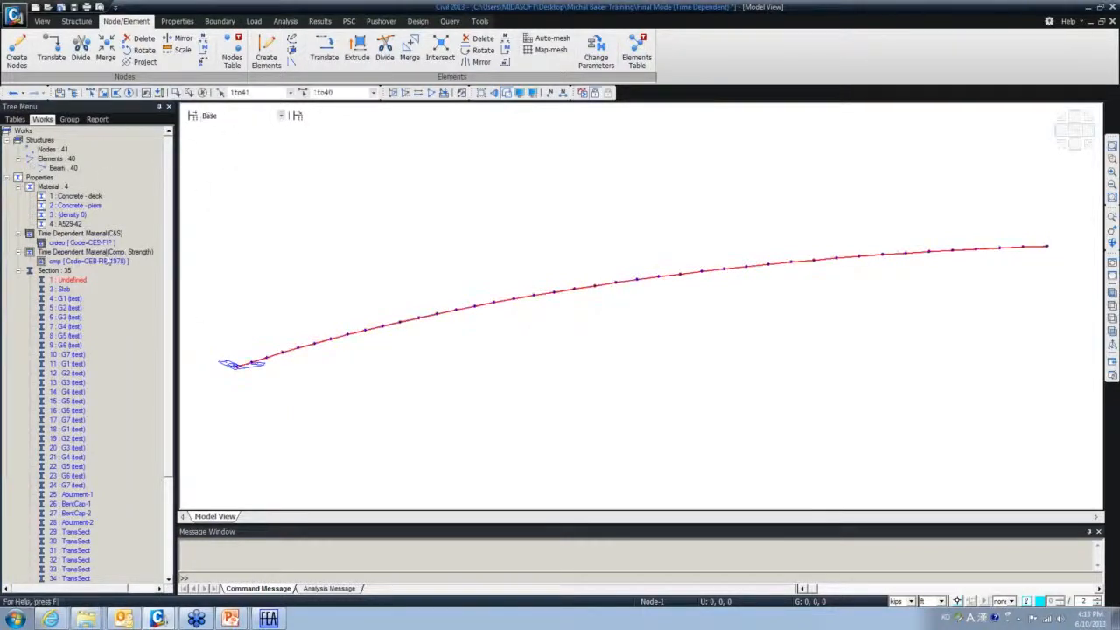
click(63, 290)
drag(67, 299, 365, 443)
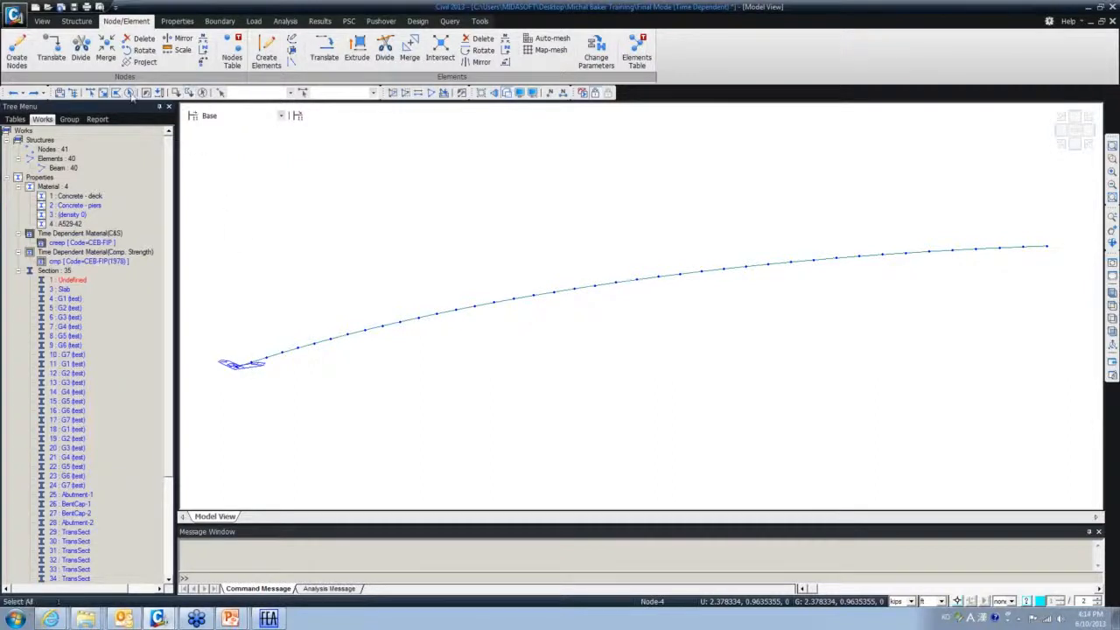
click(130, 93)
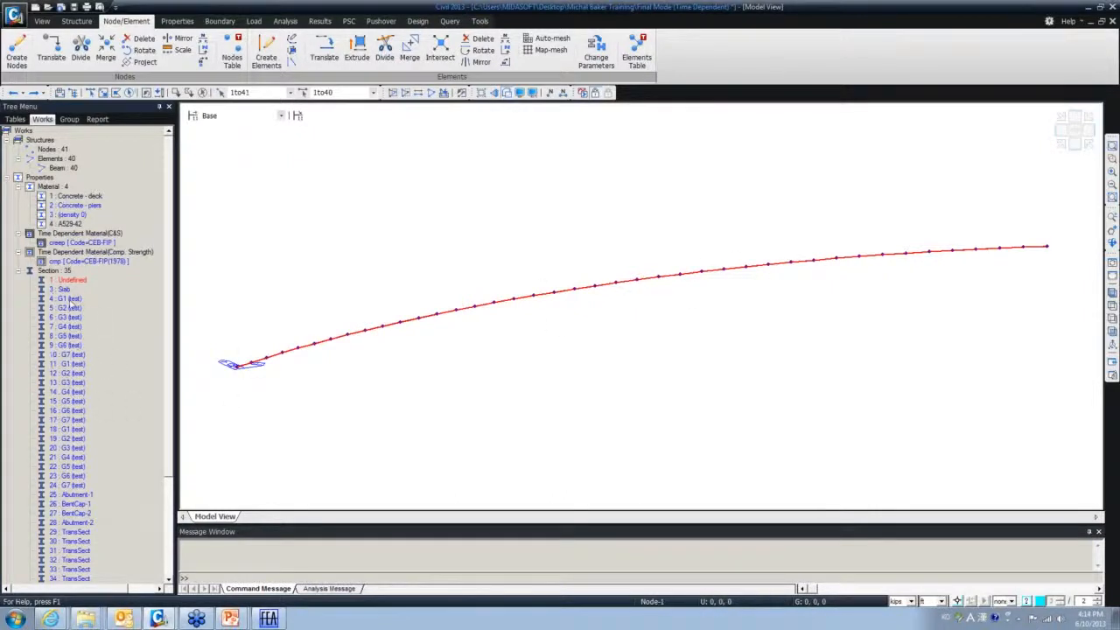
click(69, 309)
drag(70, 311, 400, 397)
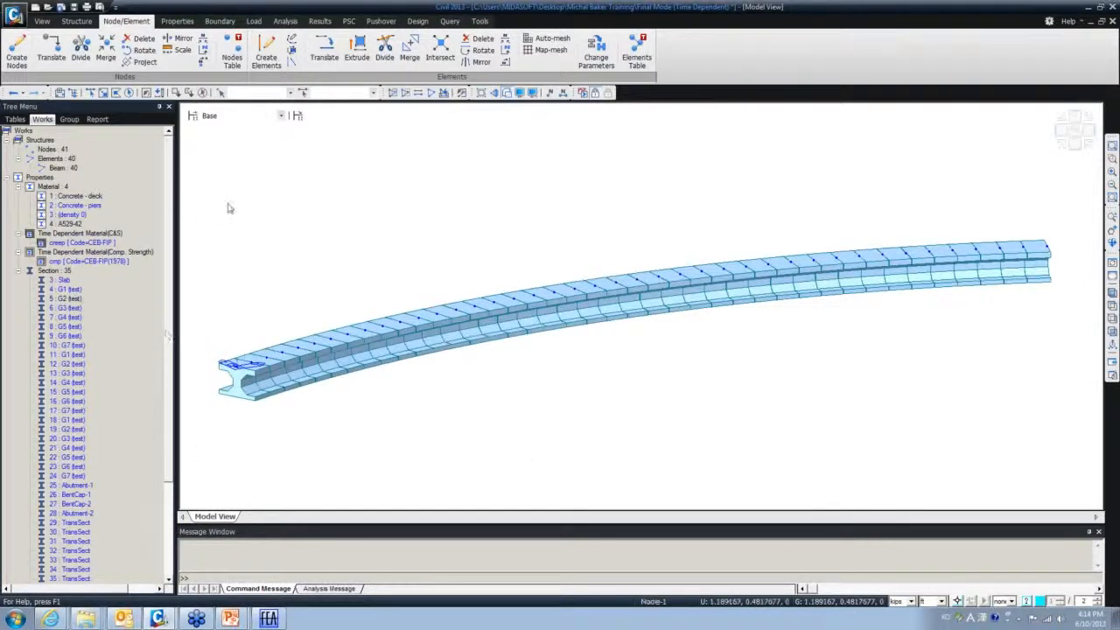
- Assign the 2 : Concrete - piers material to all 40 beam elements
click(130, 93)
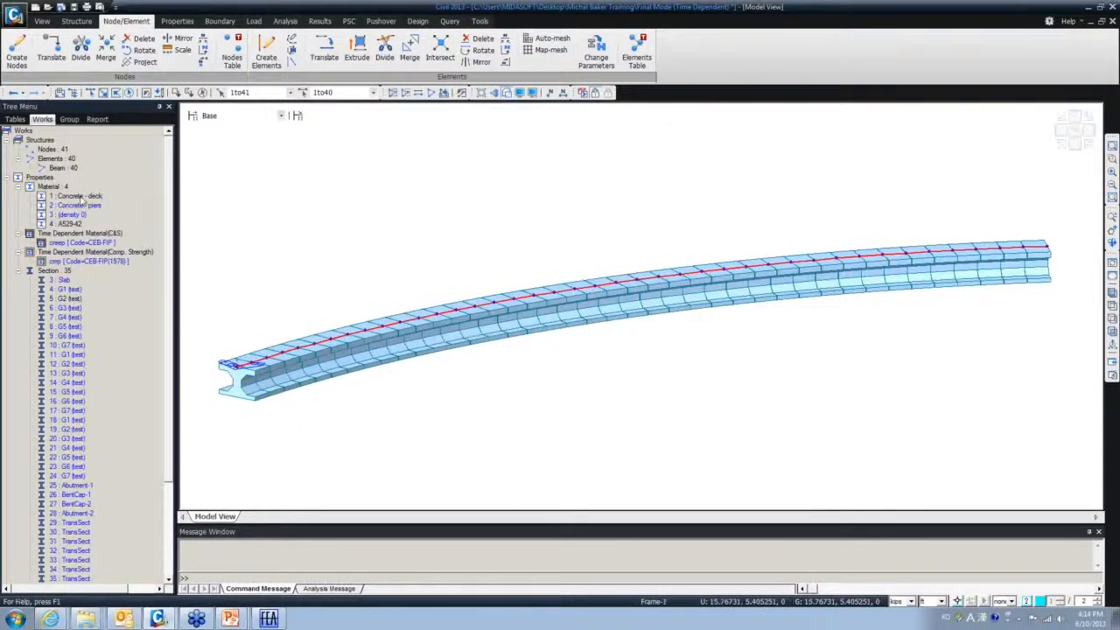
click(74, 207)
drag(74, 210, 382, 193)
mouse_move(364, 364)
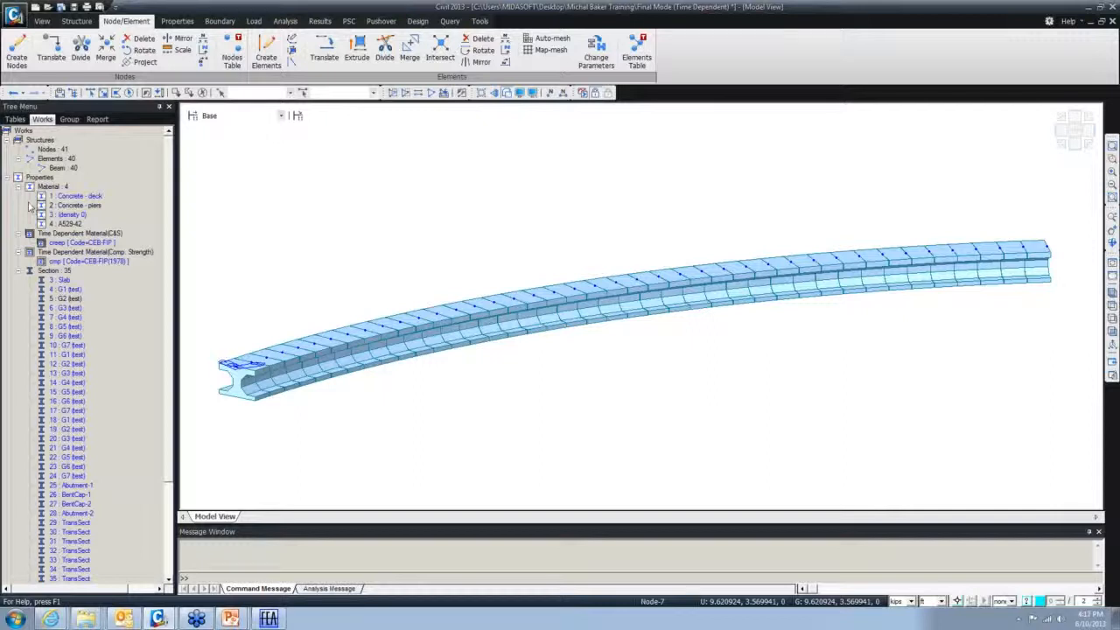
- Switch to the full-screen slideshow showing the Spline vs Grillage modeling comparison
mouse_move(243, 620)
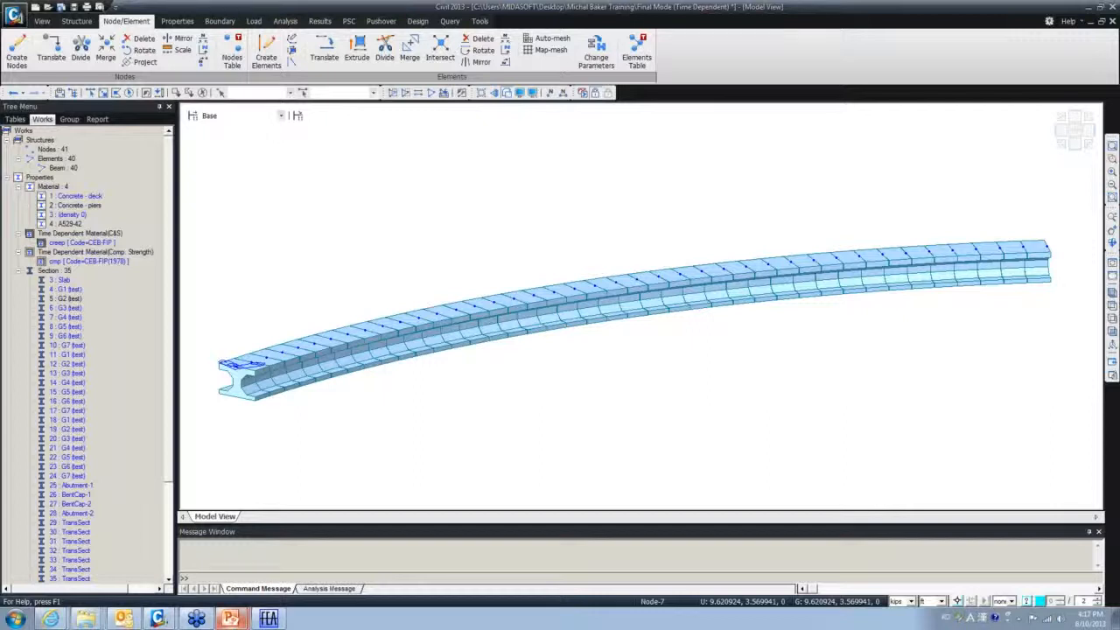
key(alt+Tab)
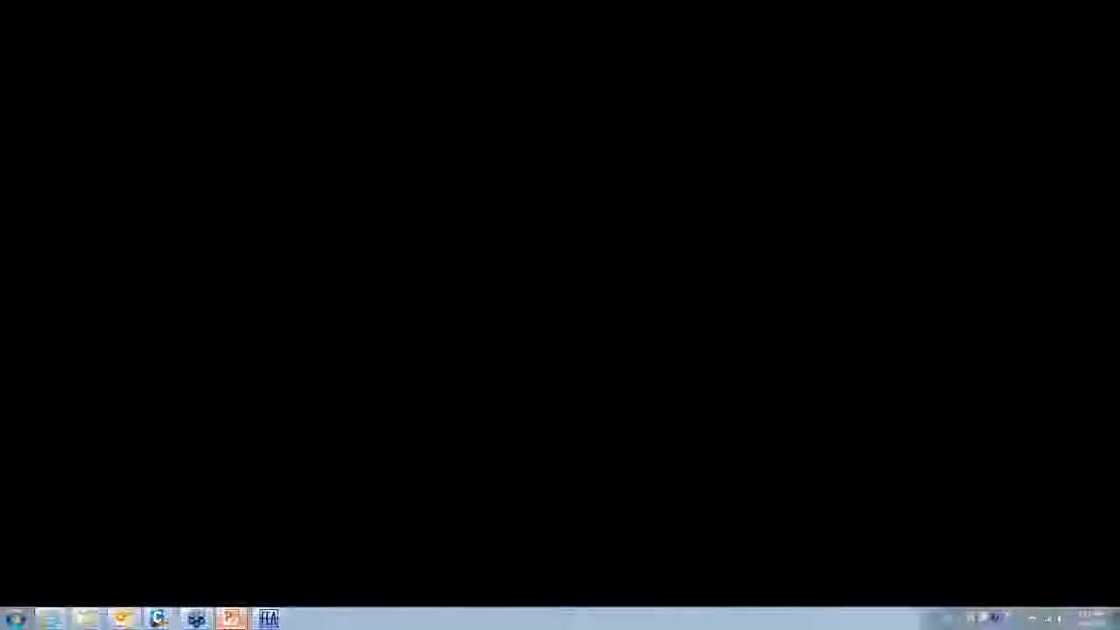